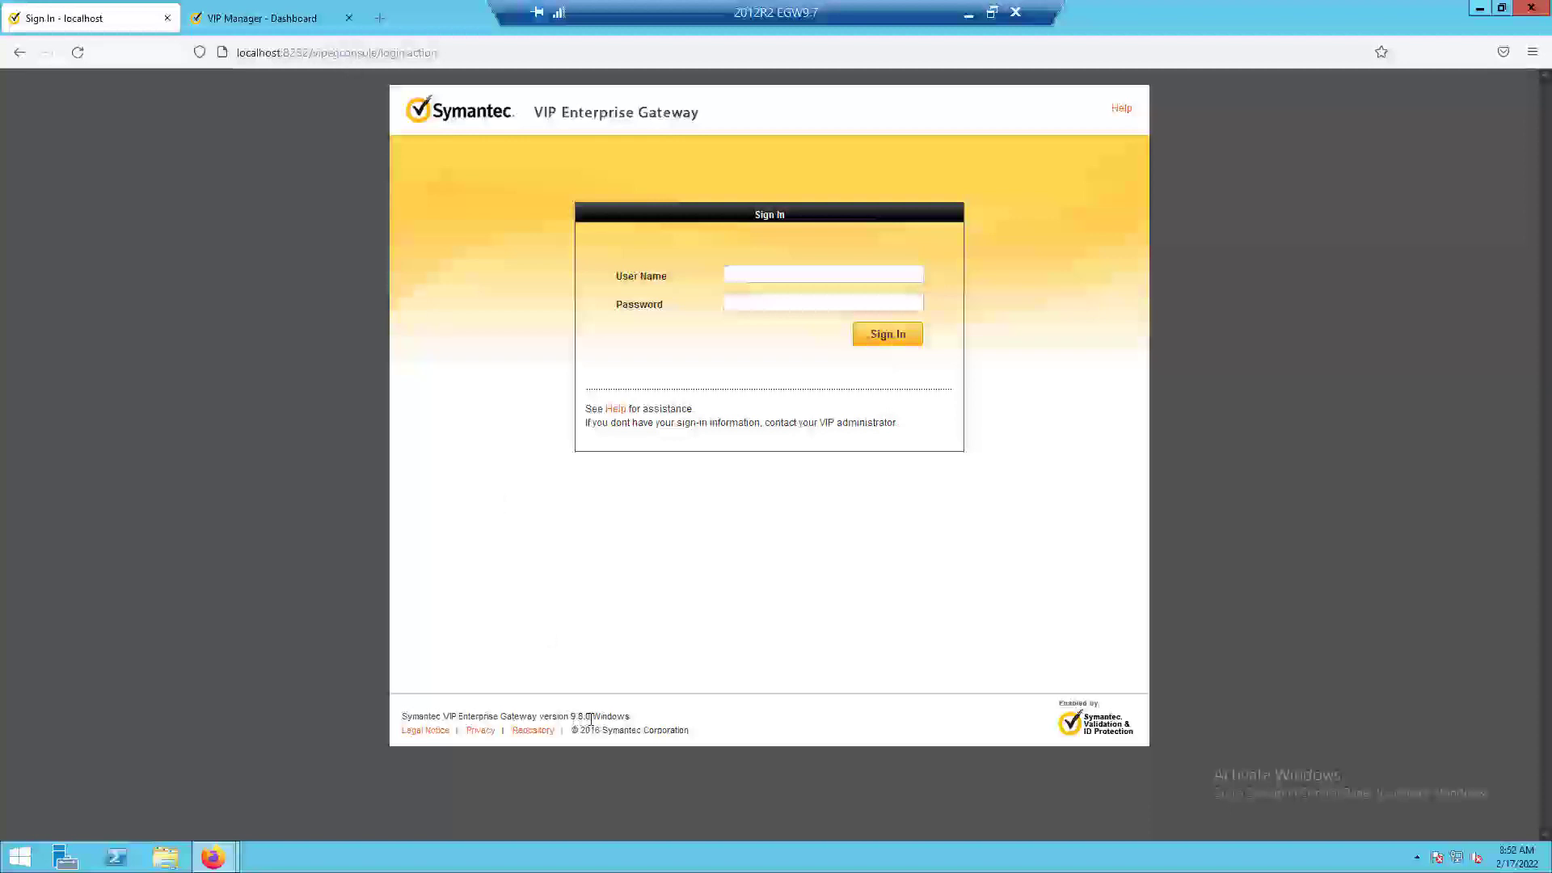
In File Explorer, open the version text file in C:\Program Files (x86)\Symantec\VIP_Enterprise_Gateway to check the installed version.
left_click(166, 856)
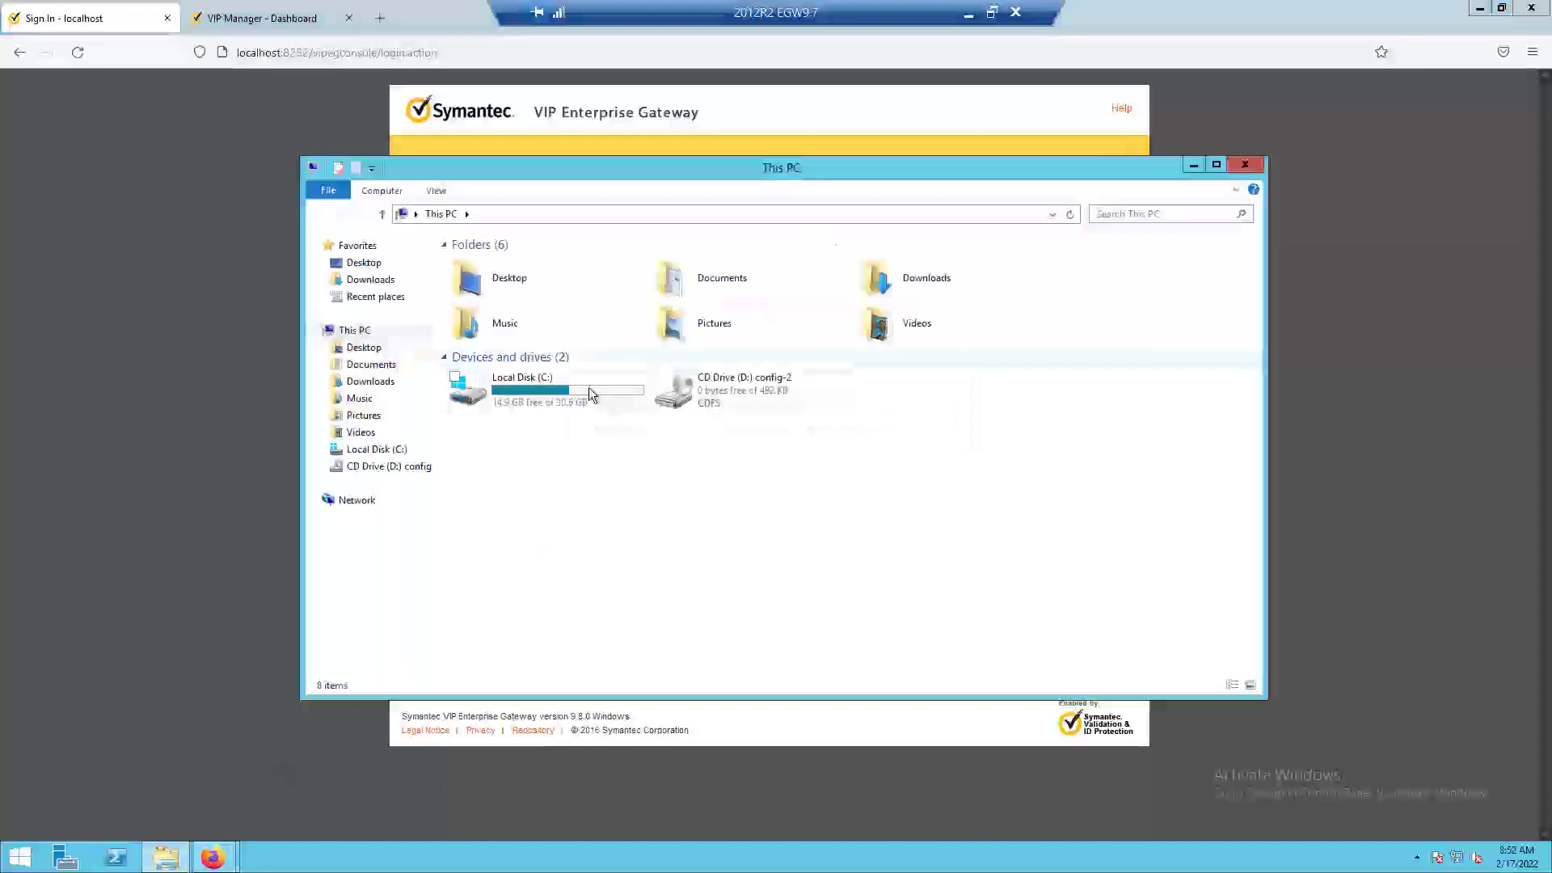
double_click(589, 388)
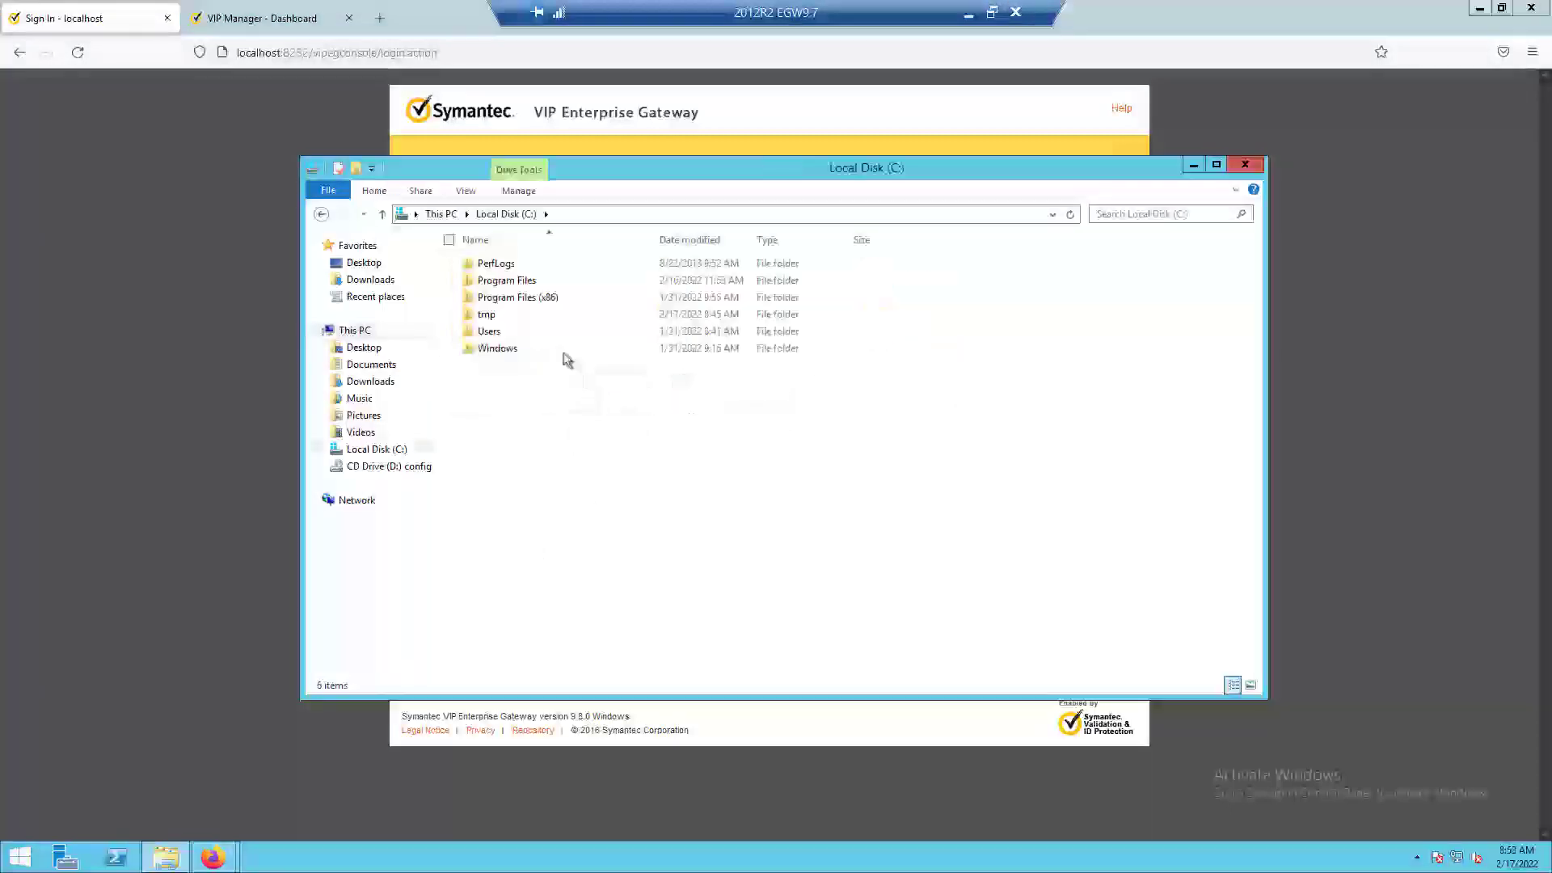
double_click(523, 299)
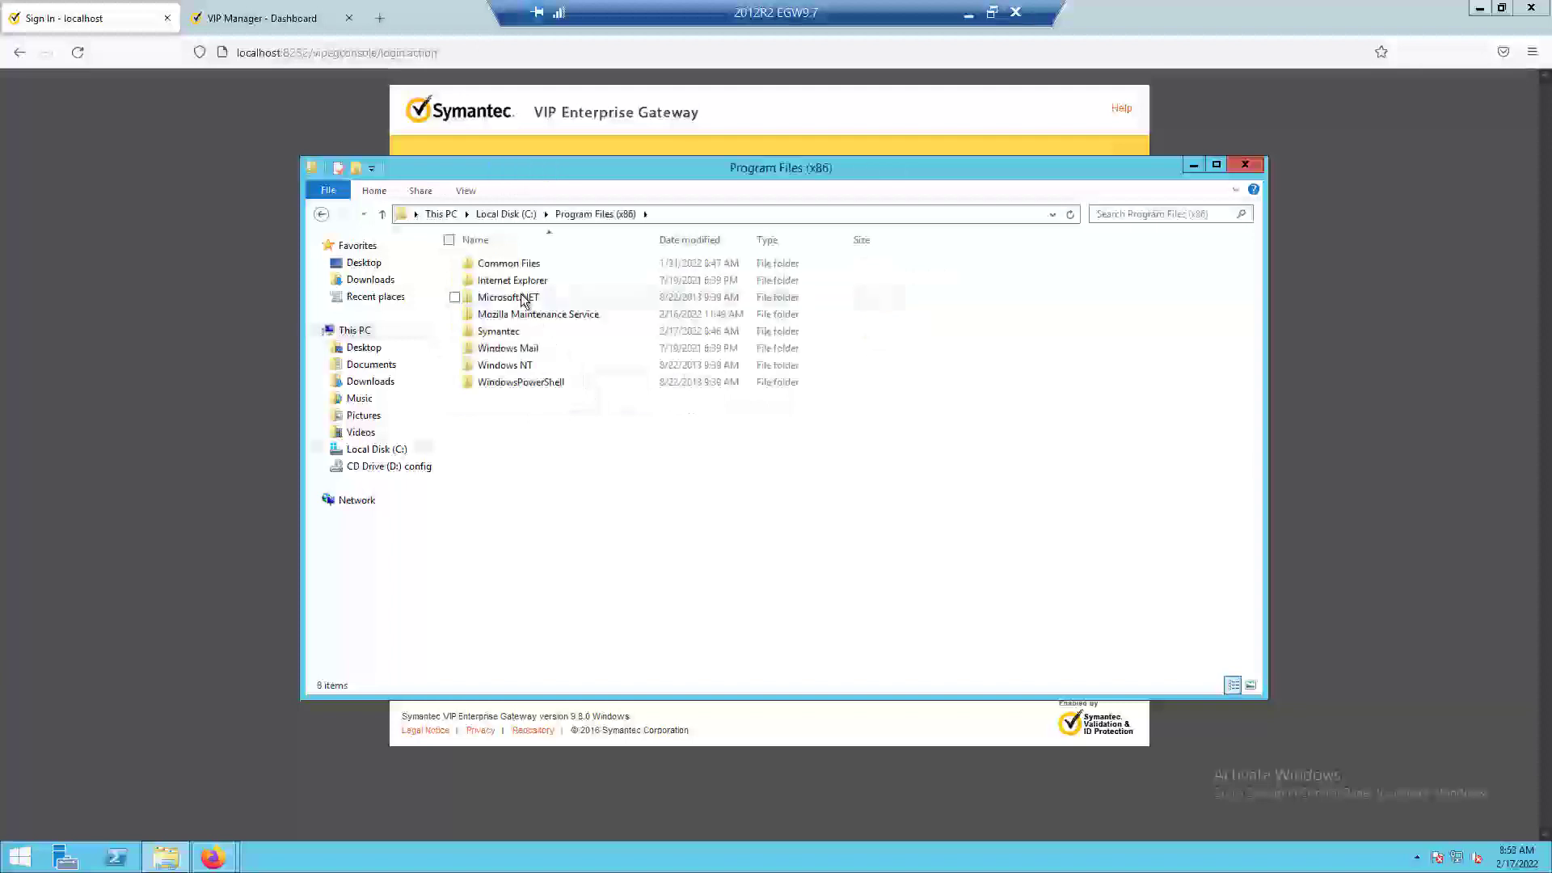
double_click(521, 335)
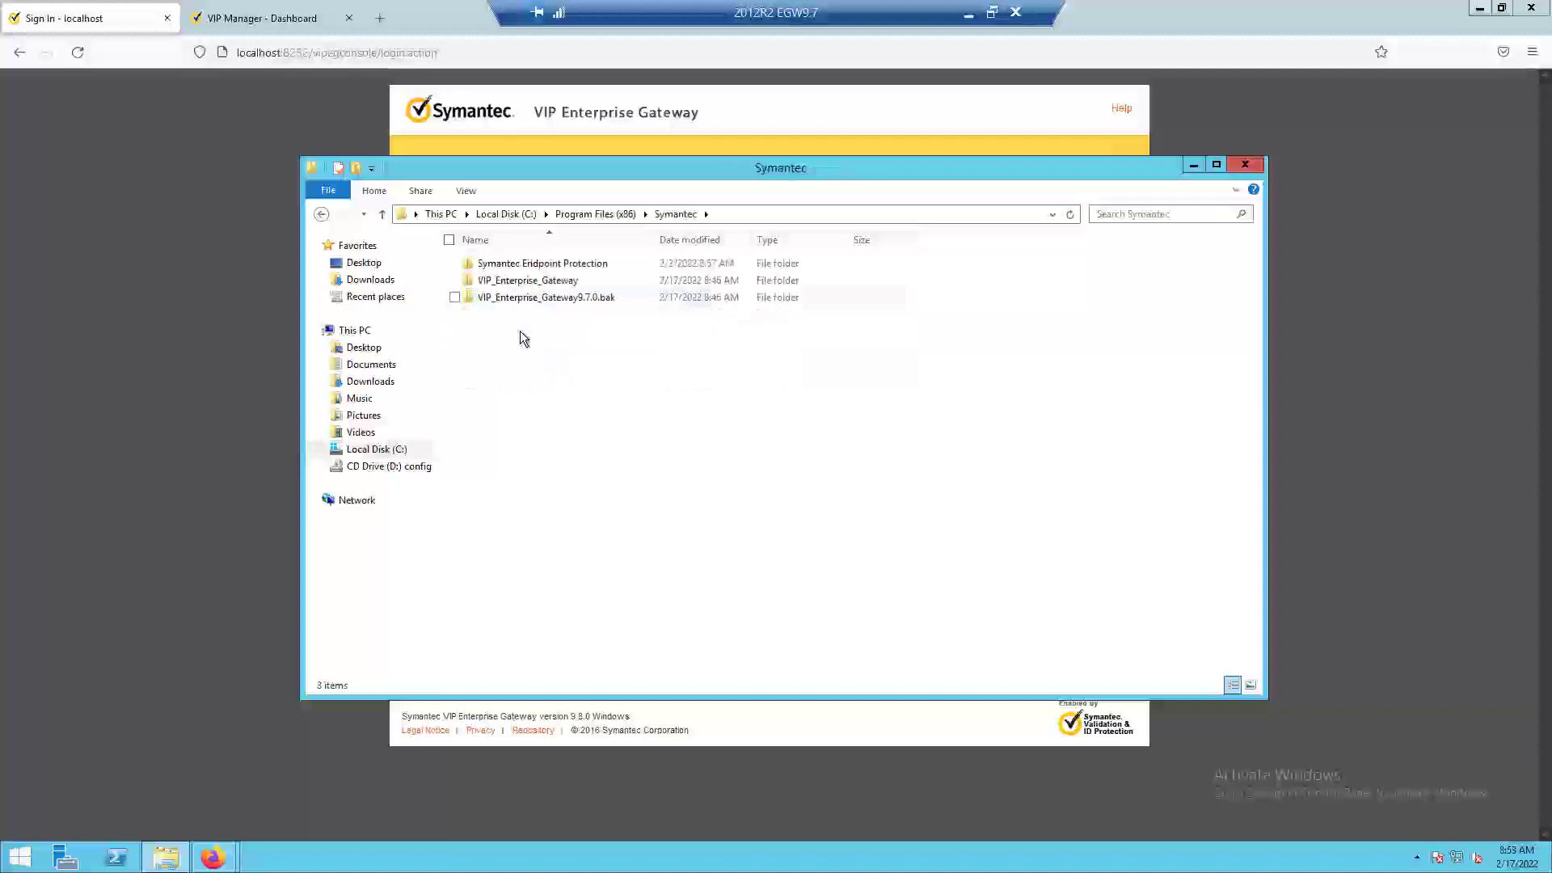
left_click(539, 283)
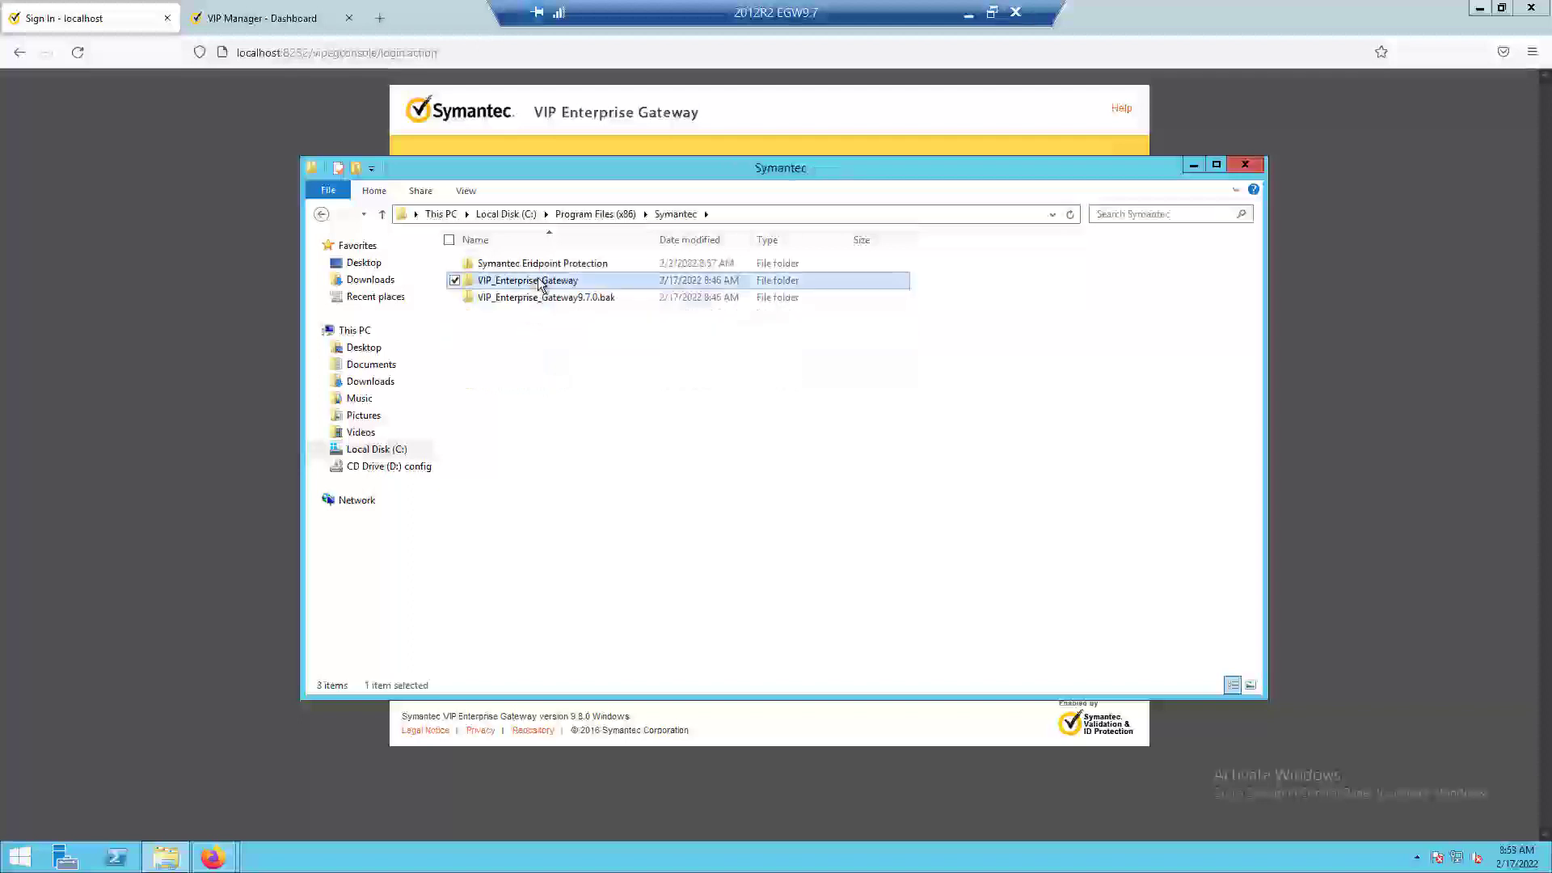
double_click(539, 283)
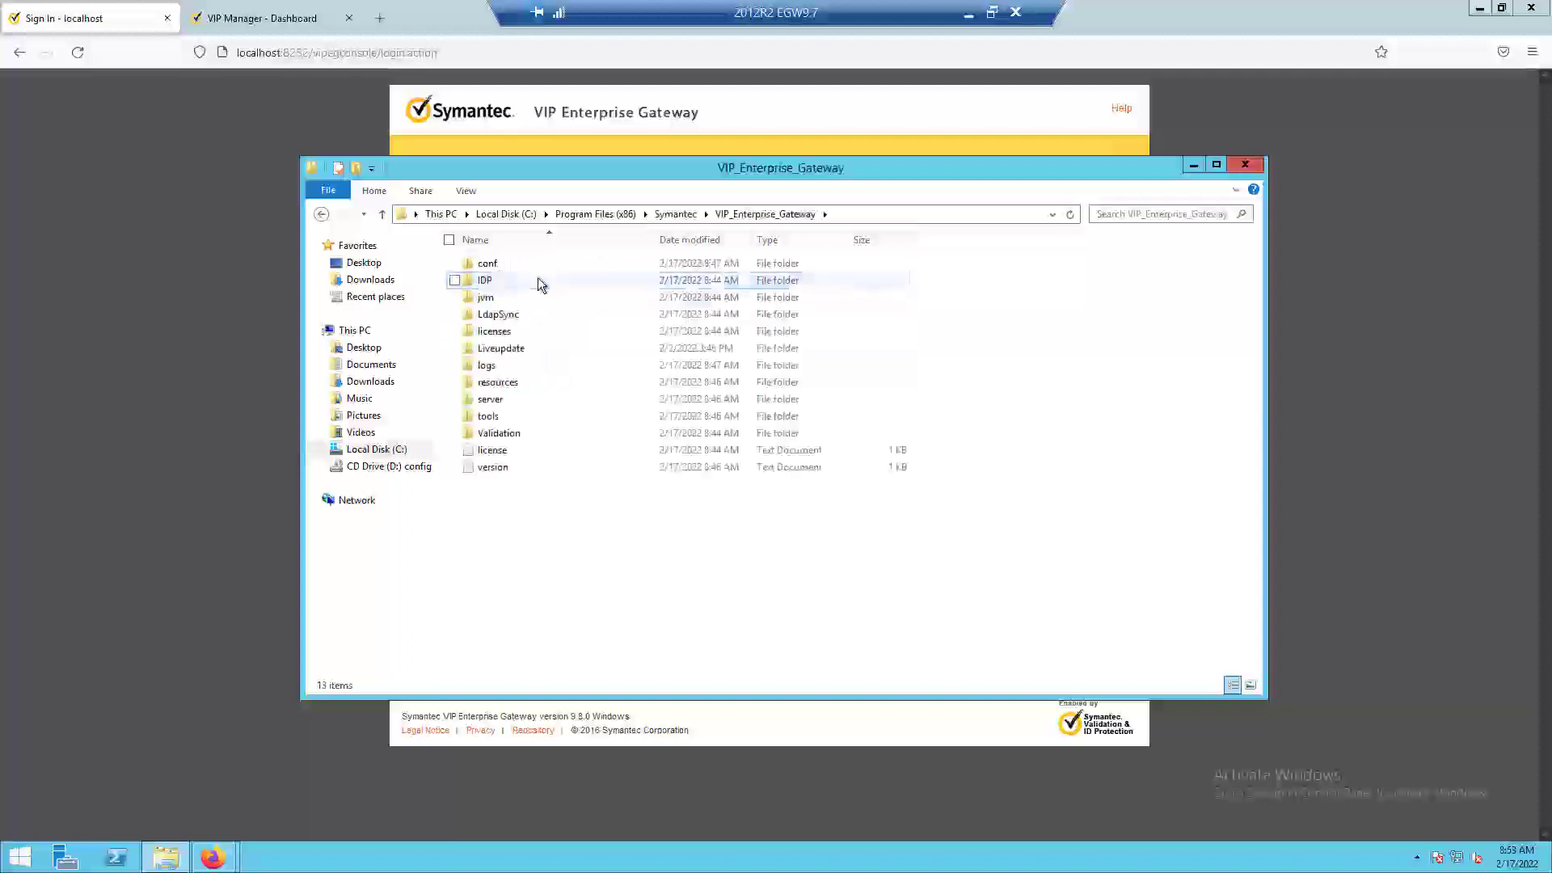
double_click(505, 471)
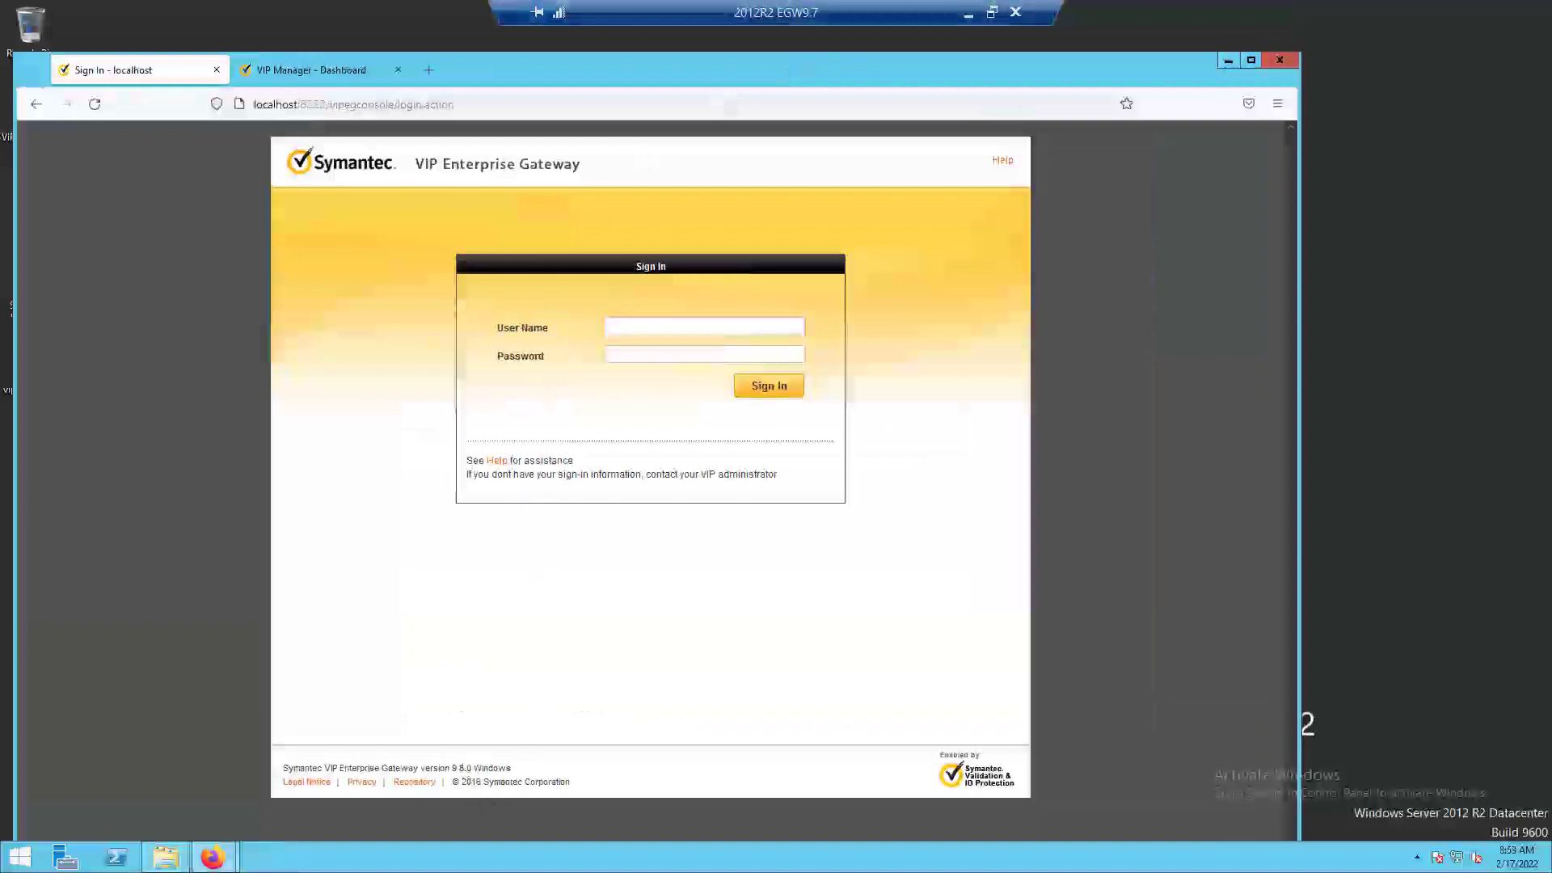
Sign in to the VIP Enterprise Gateway console with the saved admin login, filling in the user name and password.
left_click(710, 326)
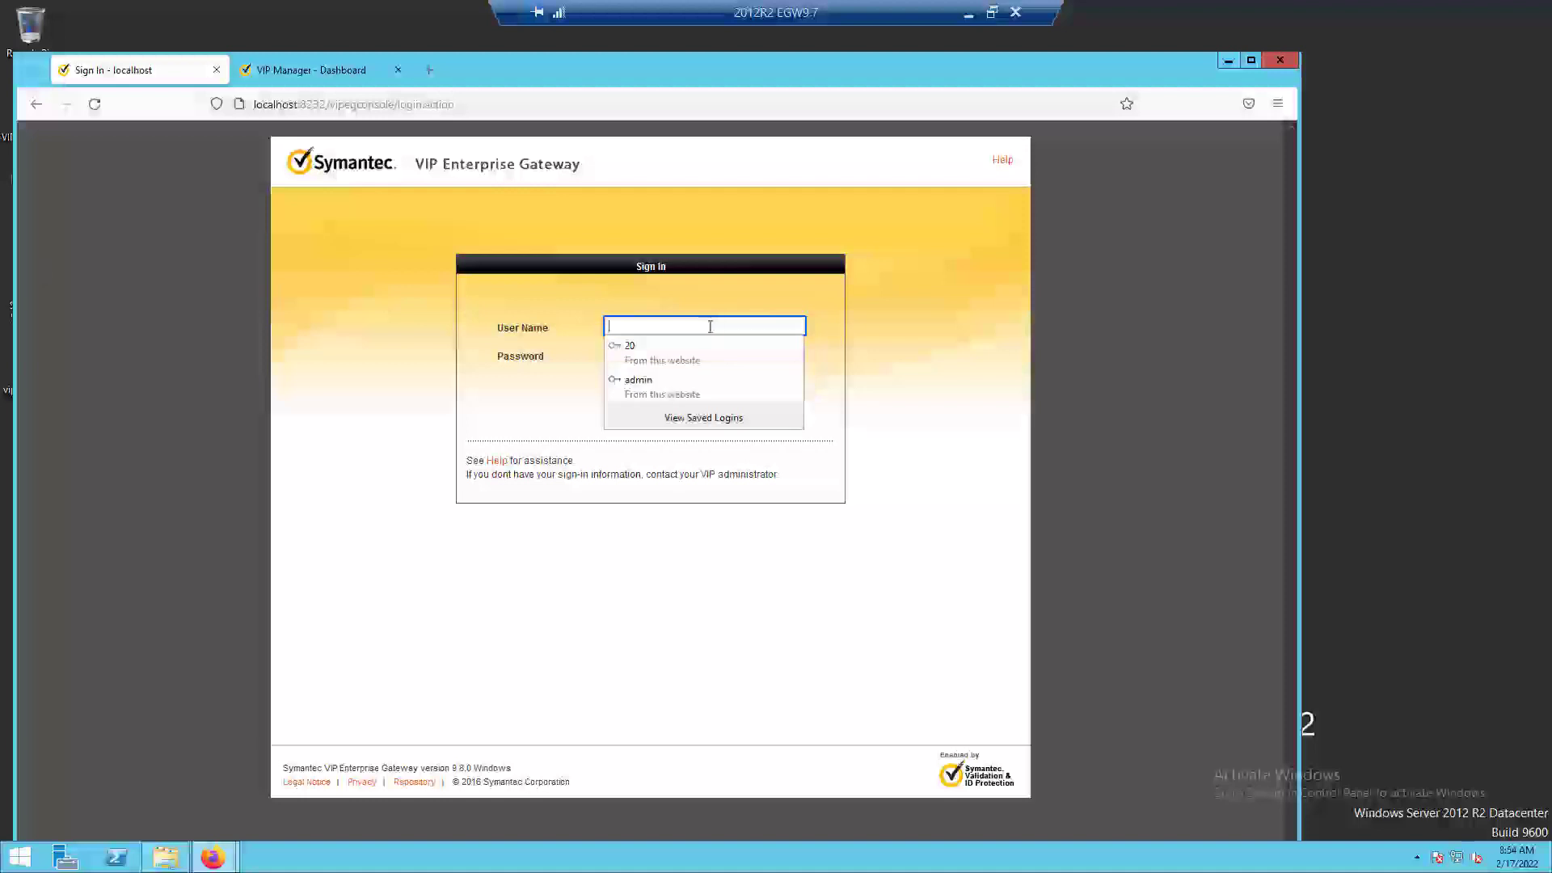
left_click(676, 391)
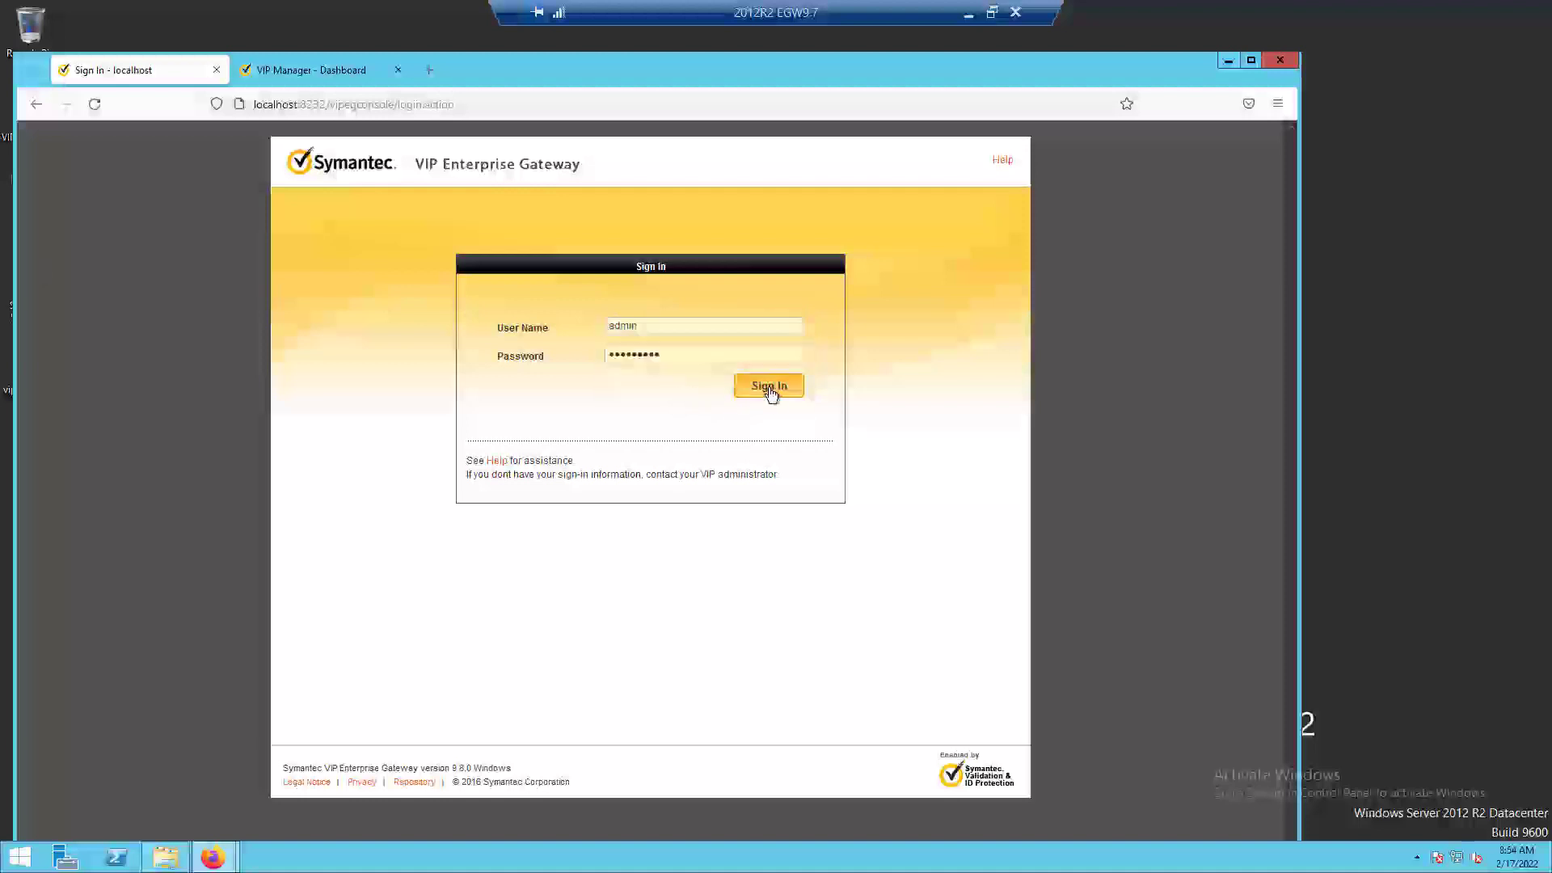
left_click(769, 387)
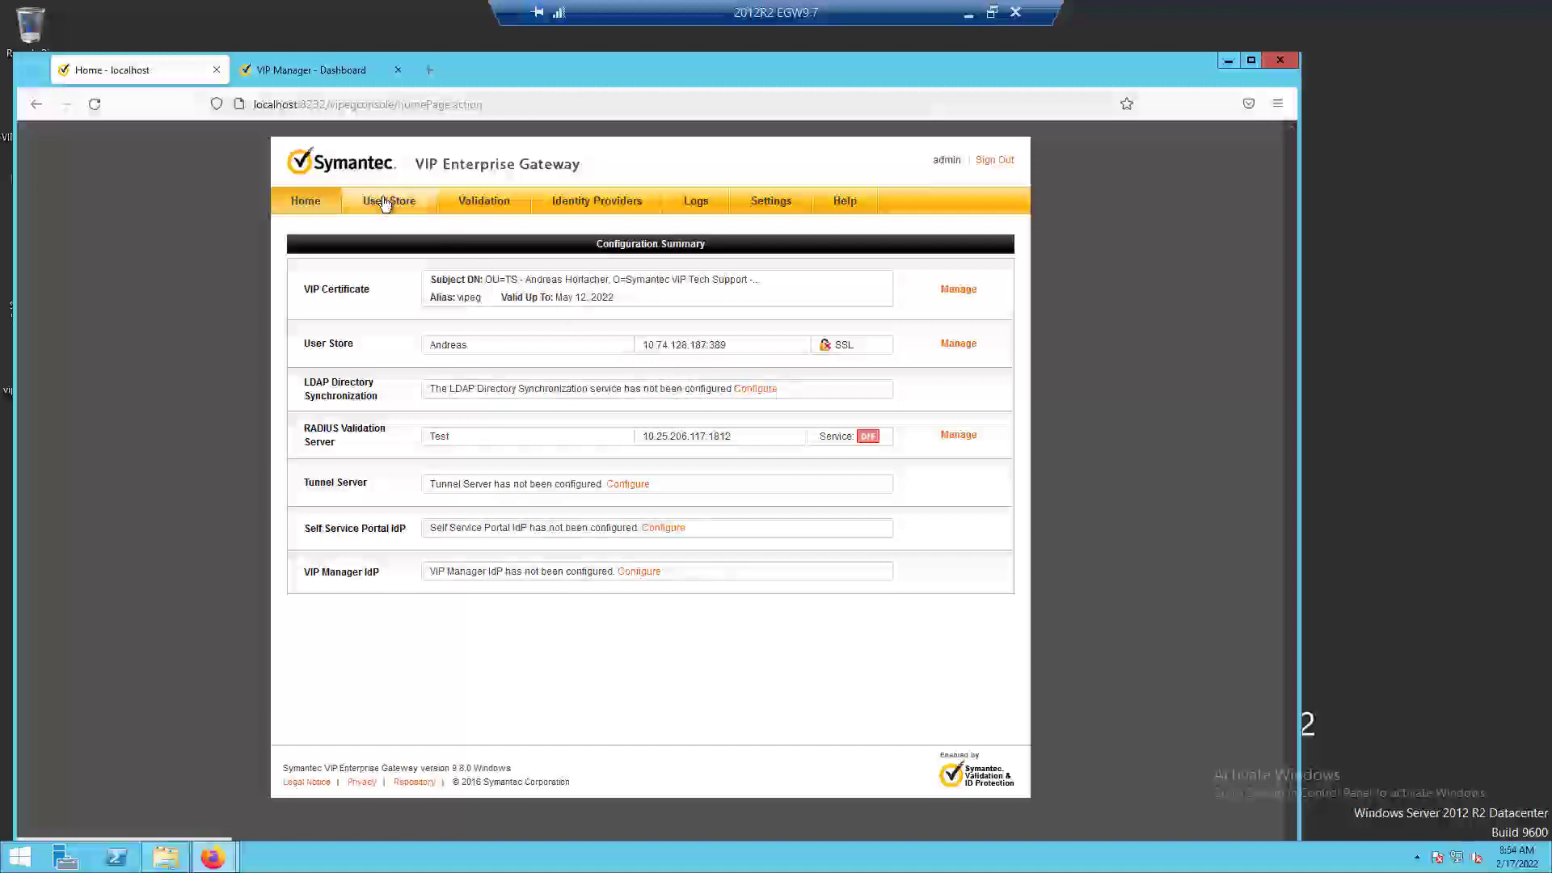
Start the Test RADIUS validation server, and choose to configure LDAP Directory Synchronization and turn its service on.
left_click(502, 207)
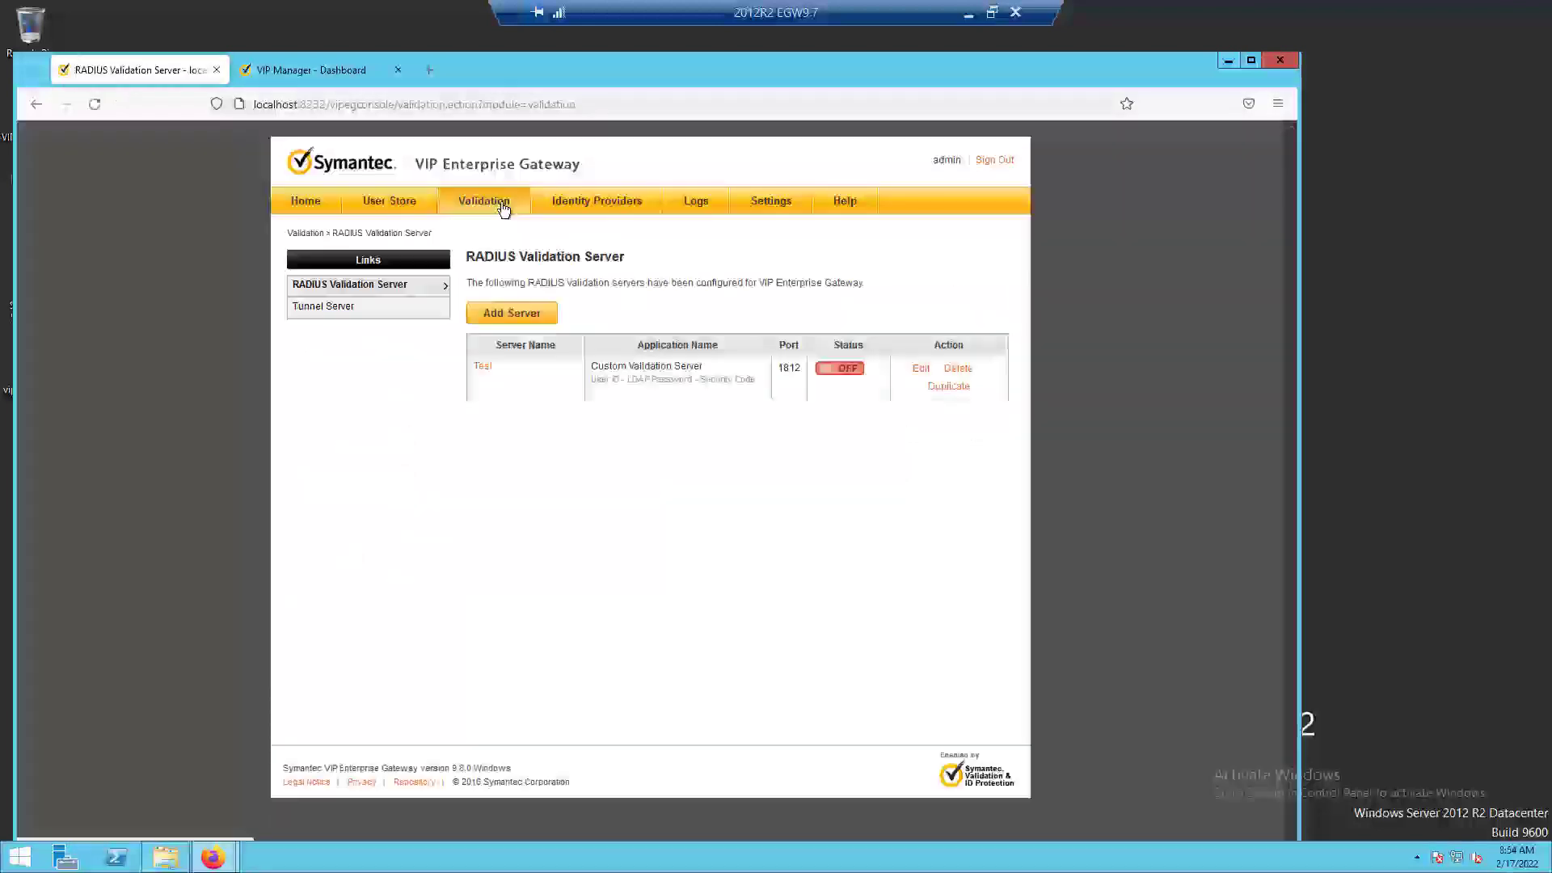
left_click(849, 370)
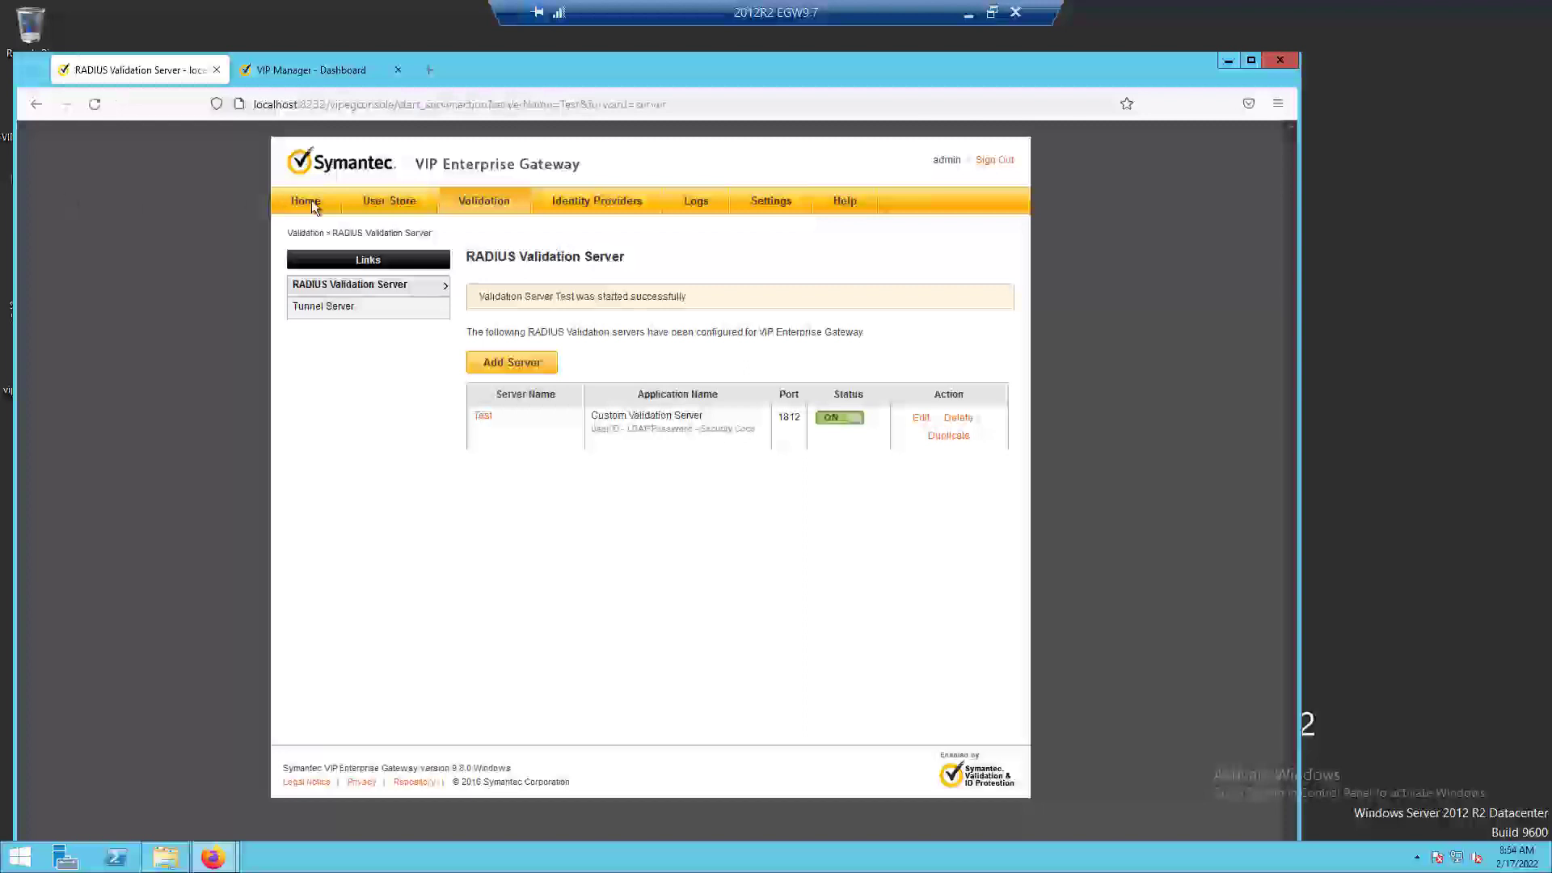
left_click(393, 202)
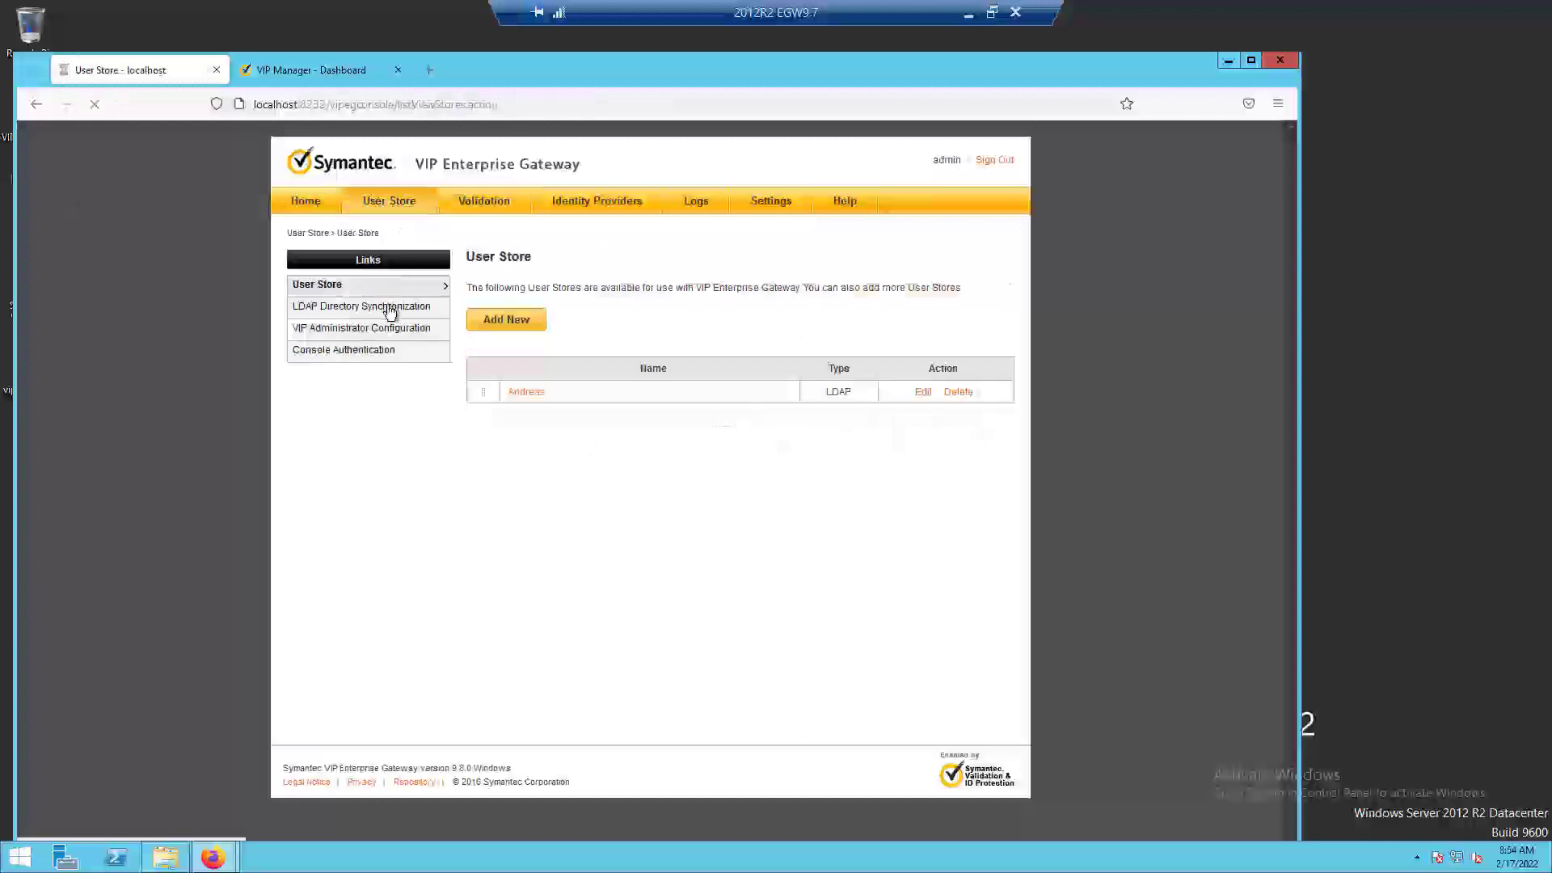
left_click(485, 343)
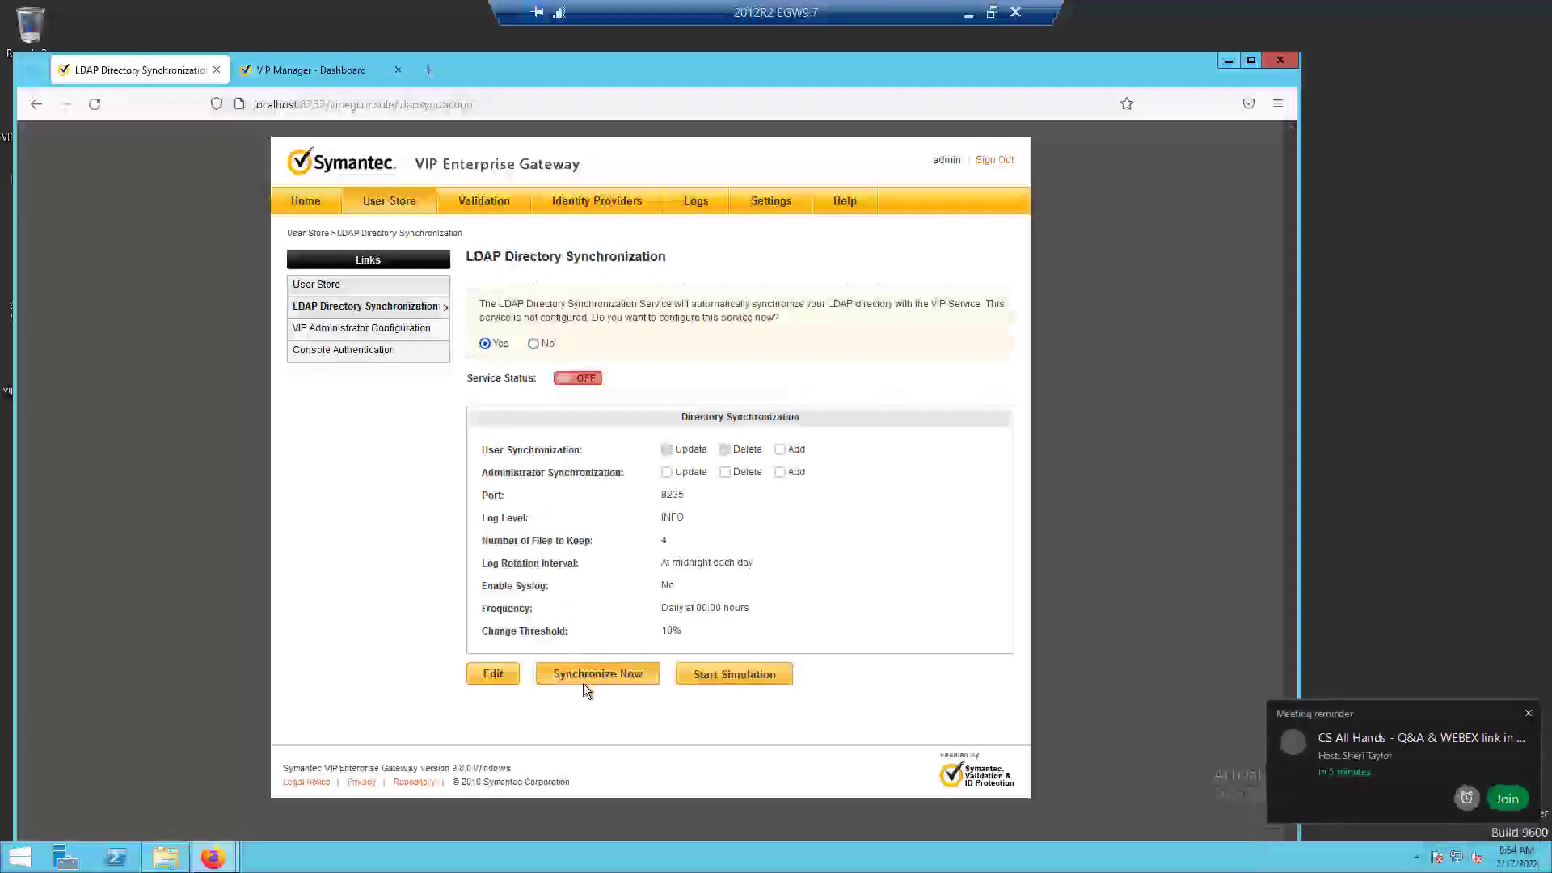
left_click(584, 378)
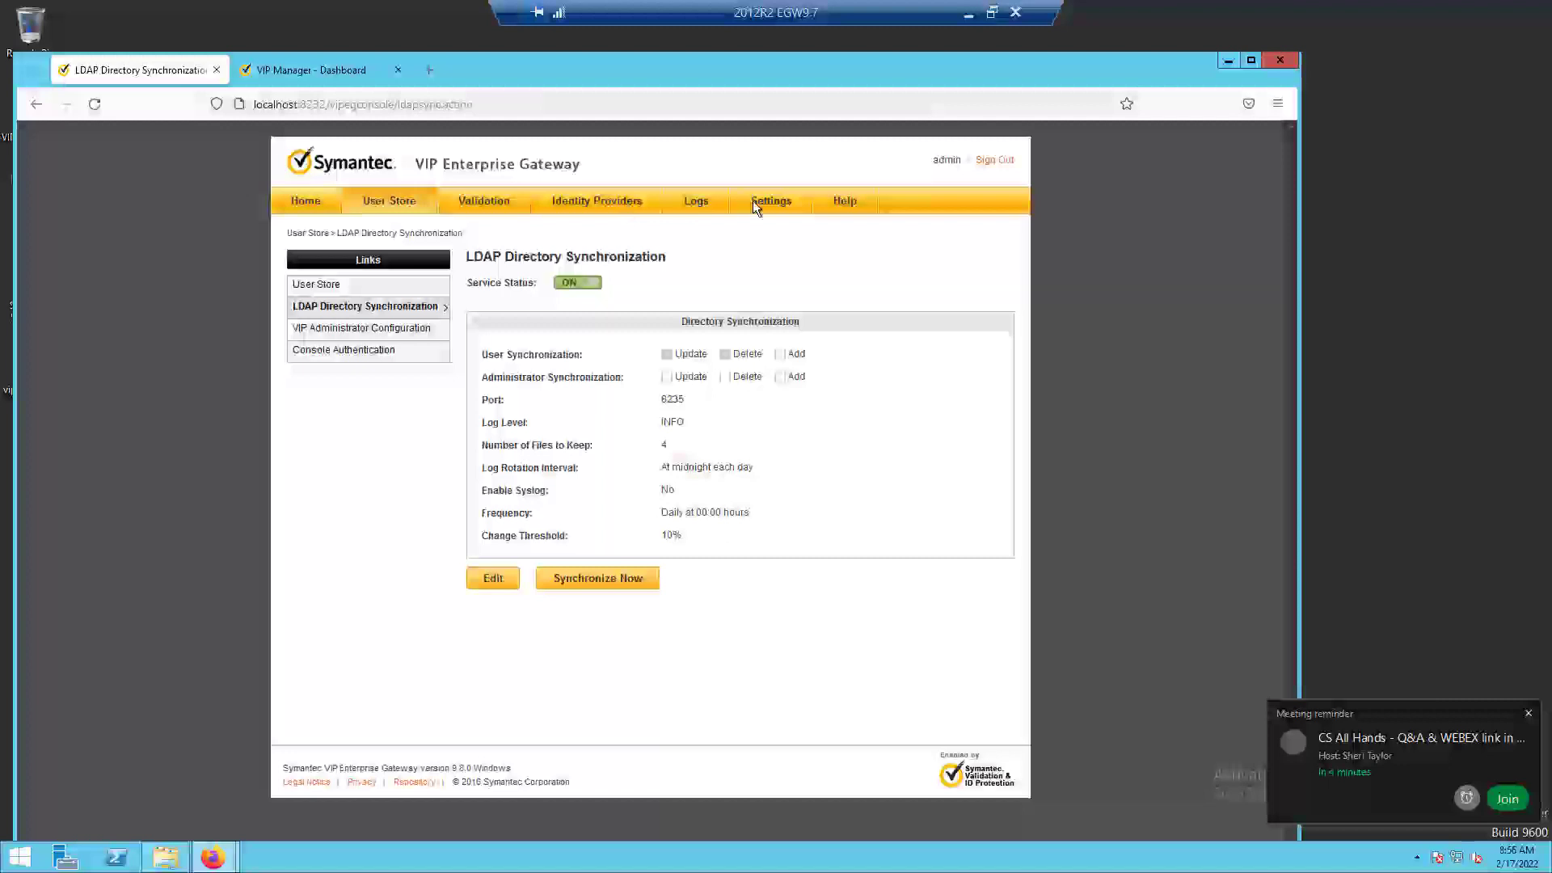
Choose to configure the Self Service Portal IdP and start its service with the prefilled settings.
left_click(635, 206)
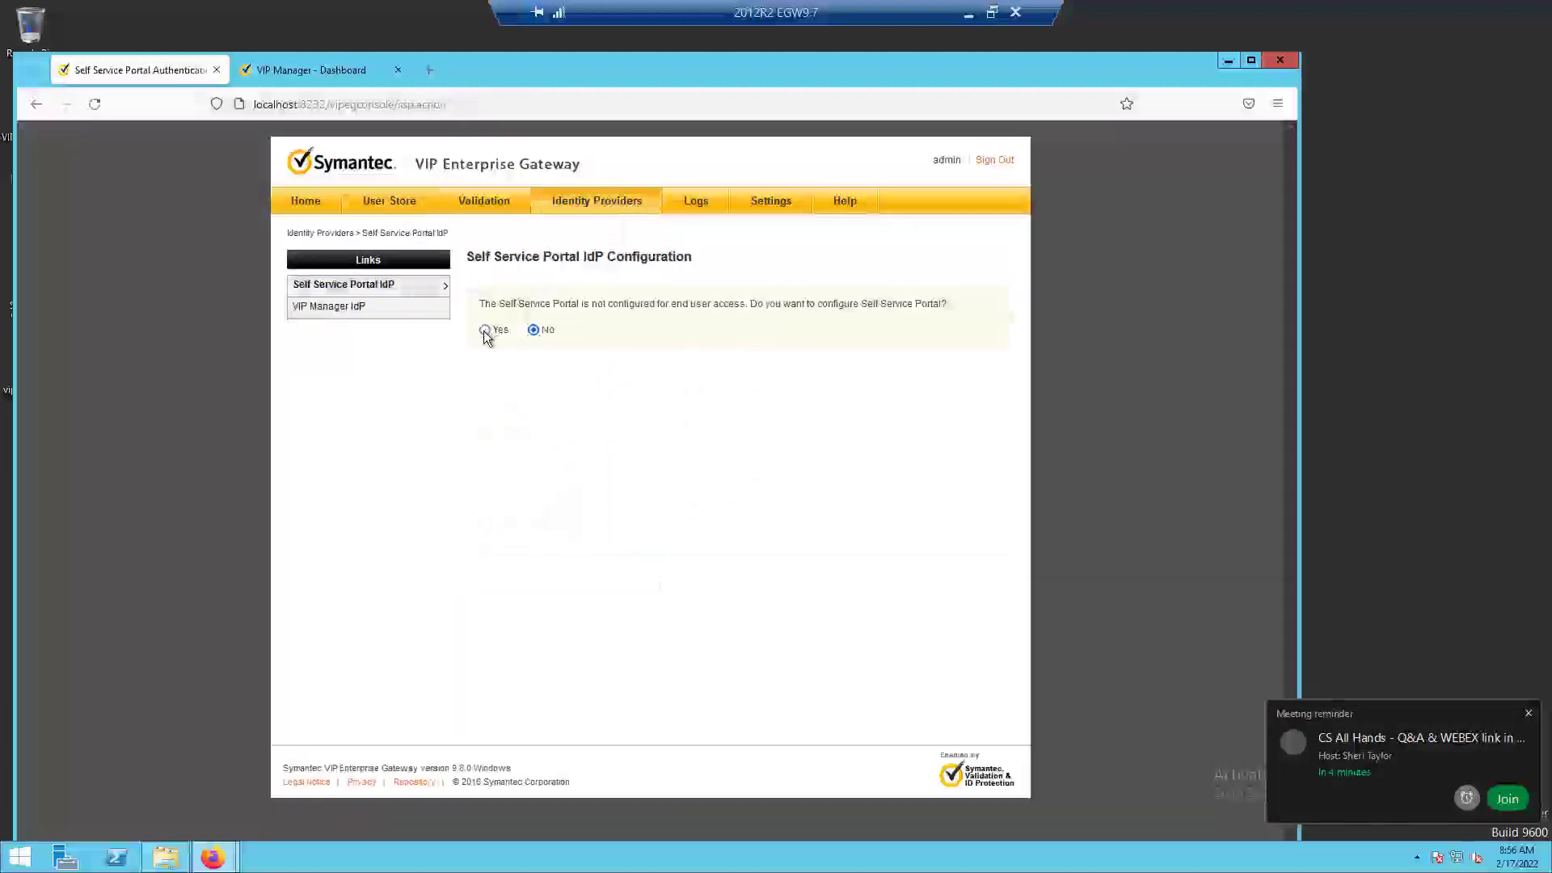
left_click(485, 331)
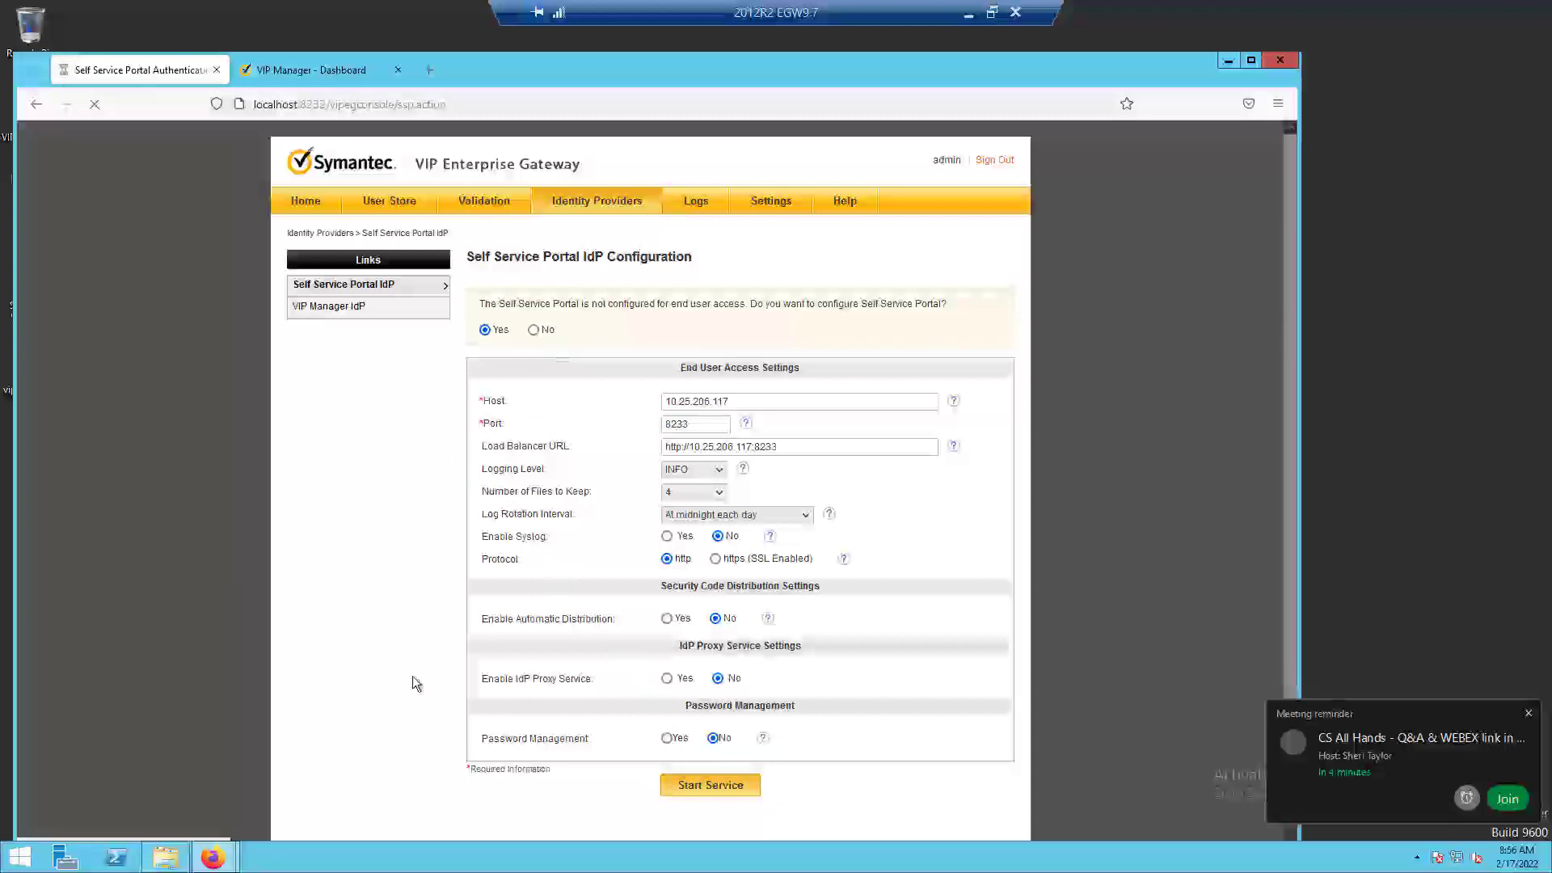
scroll(416, 684, "down", 2)
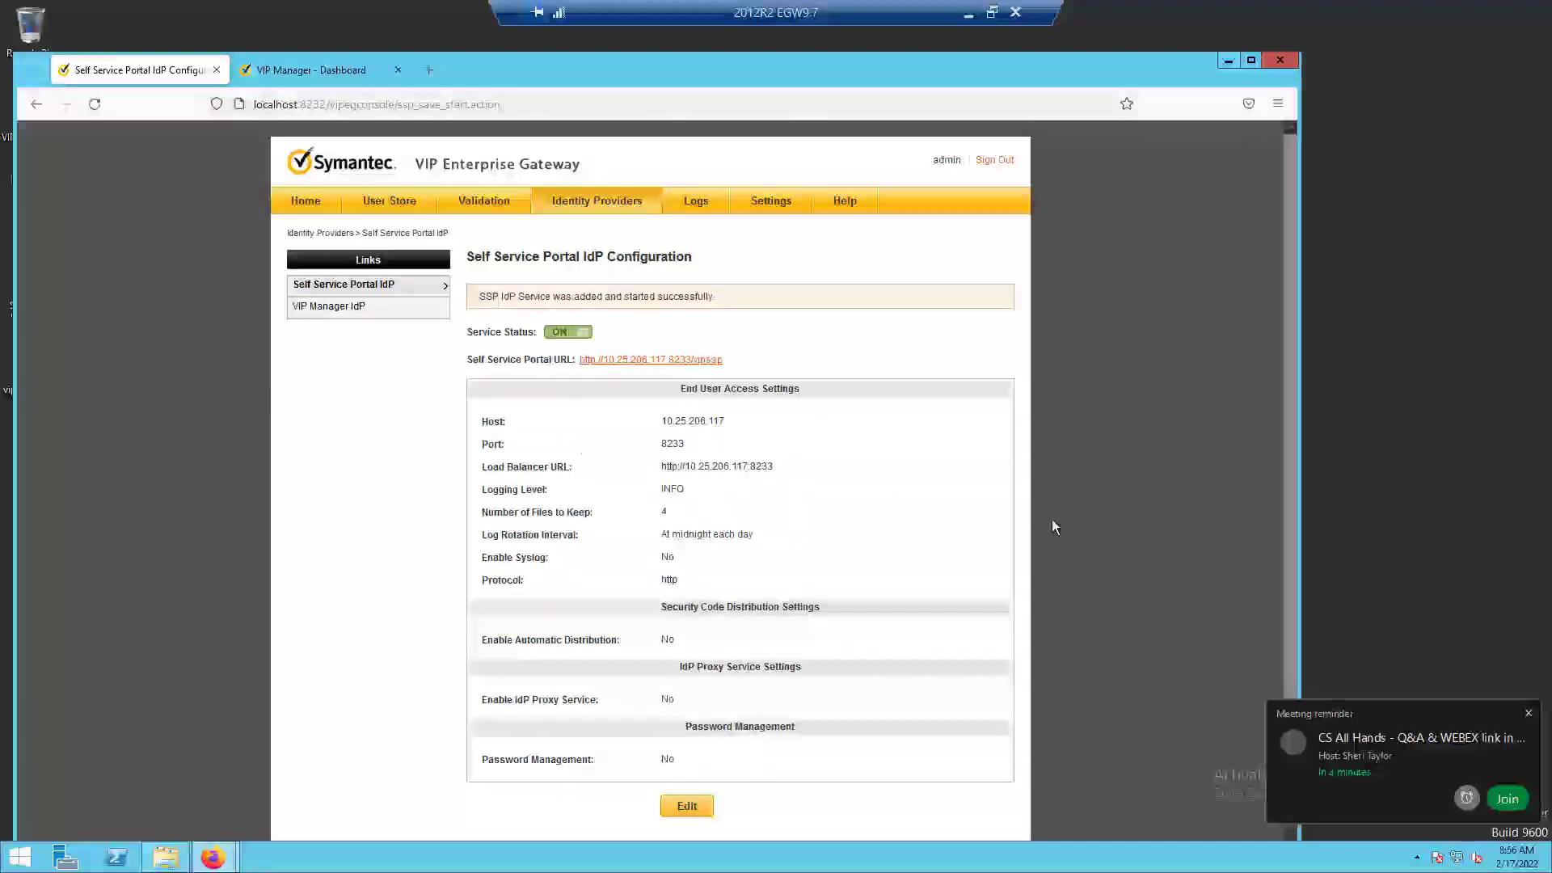
Export the gateway's configuration settings with the destination file set to Do Not Encrypt.
left_click(768, 202)
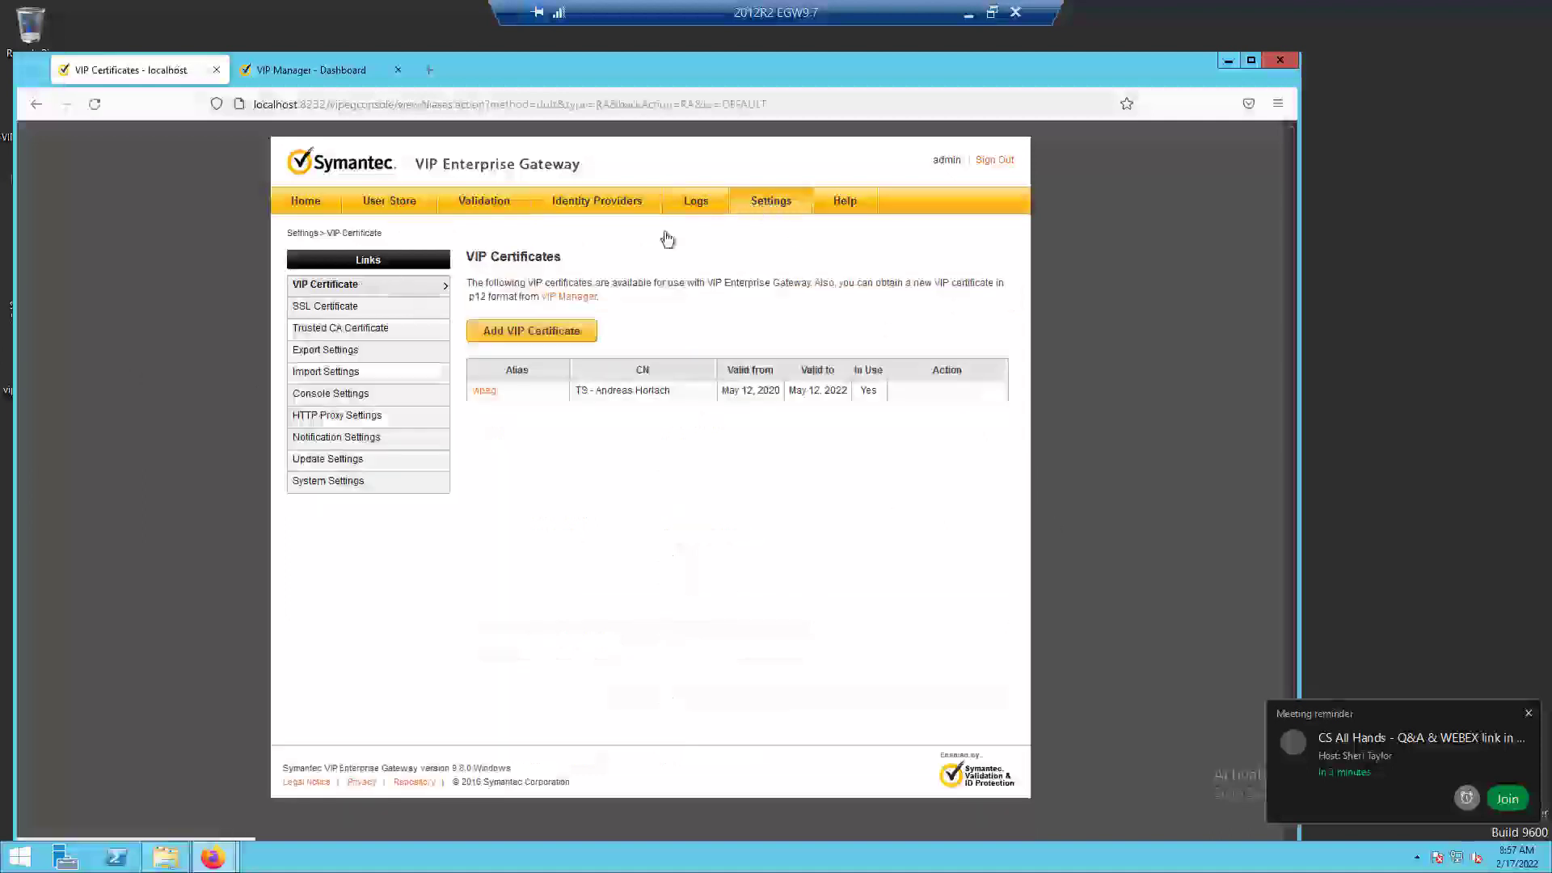
left_click(307, 353)
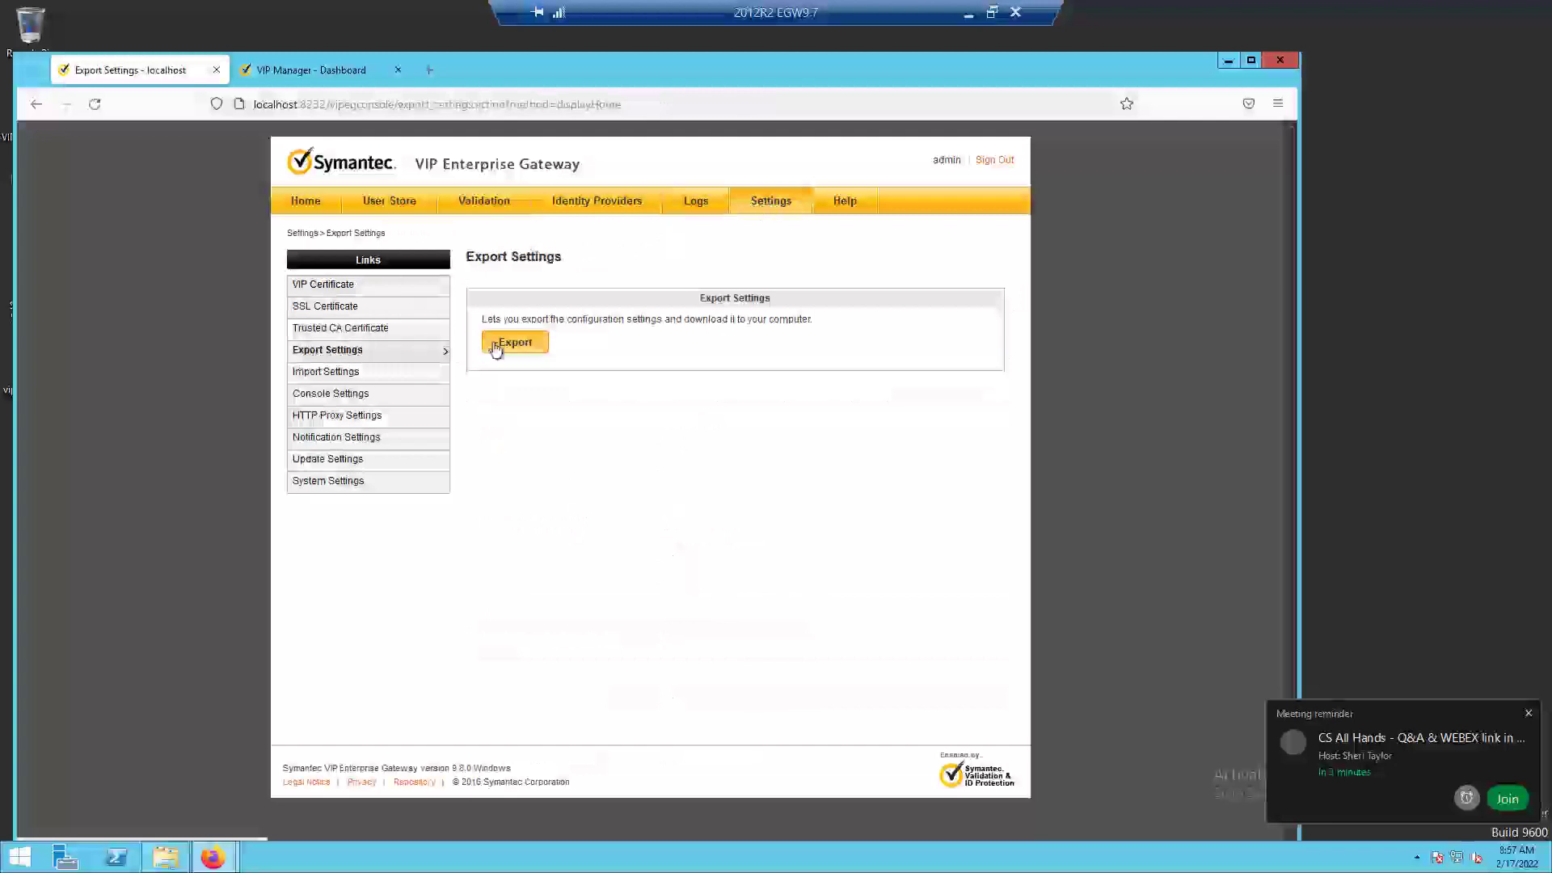
left_click(531, 341)
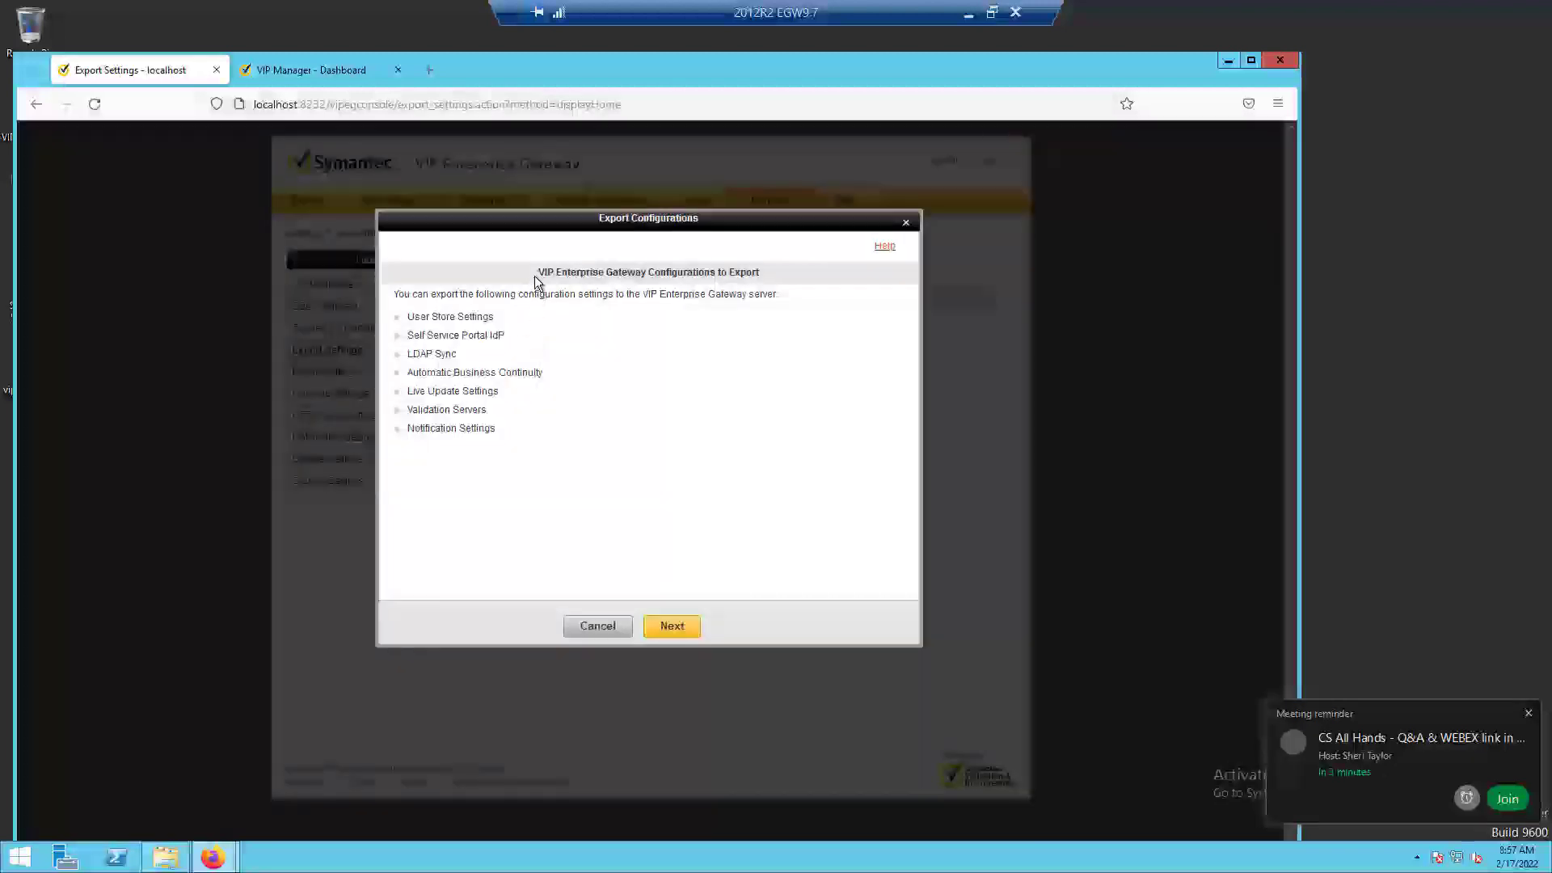
left_click(673, 627)
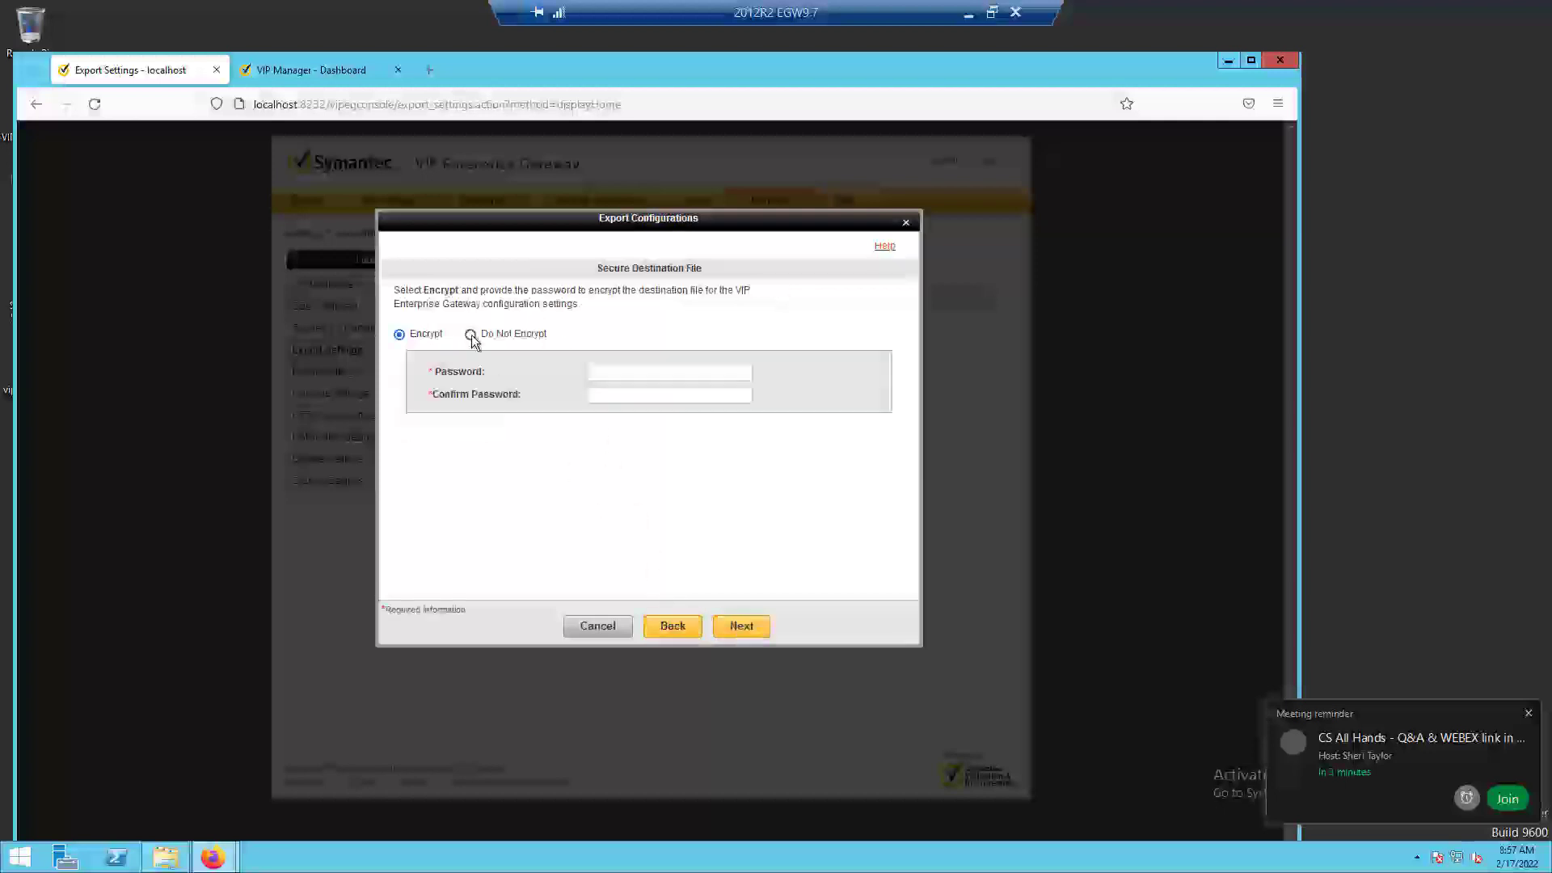
left_click(471, 335)
left_click(738, 627)
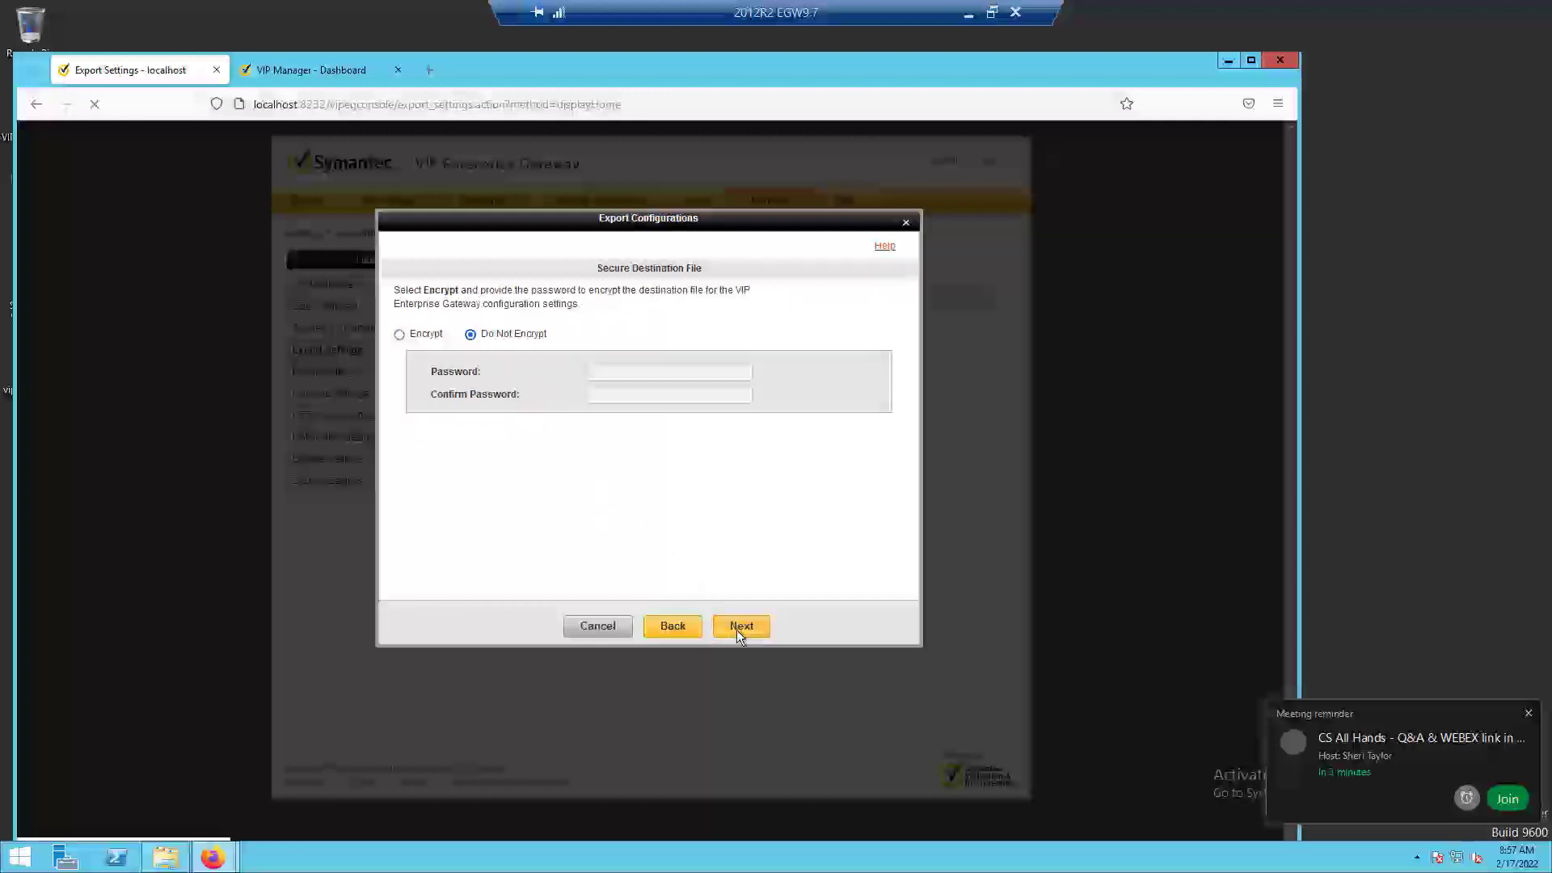
Download the exported configuration zip with the Save File option and finish the export.
left_click(461, 339)
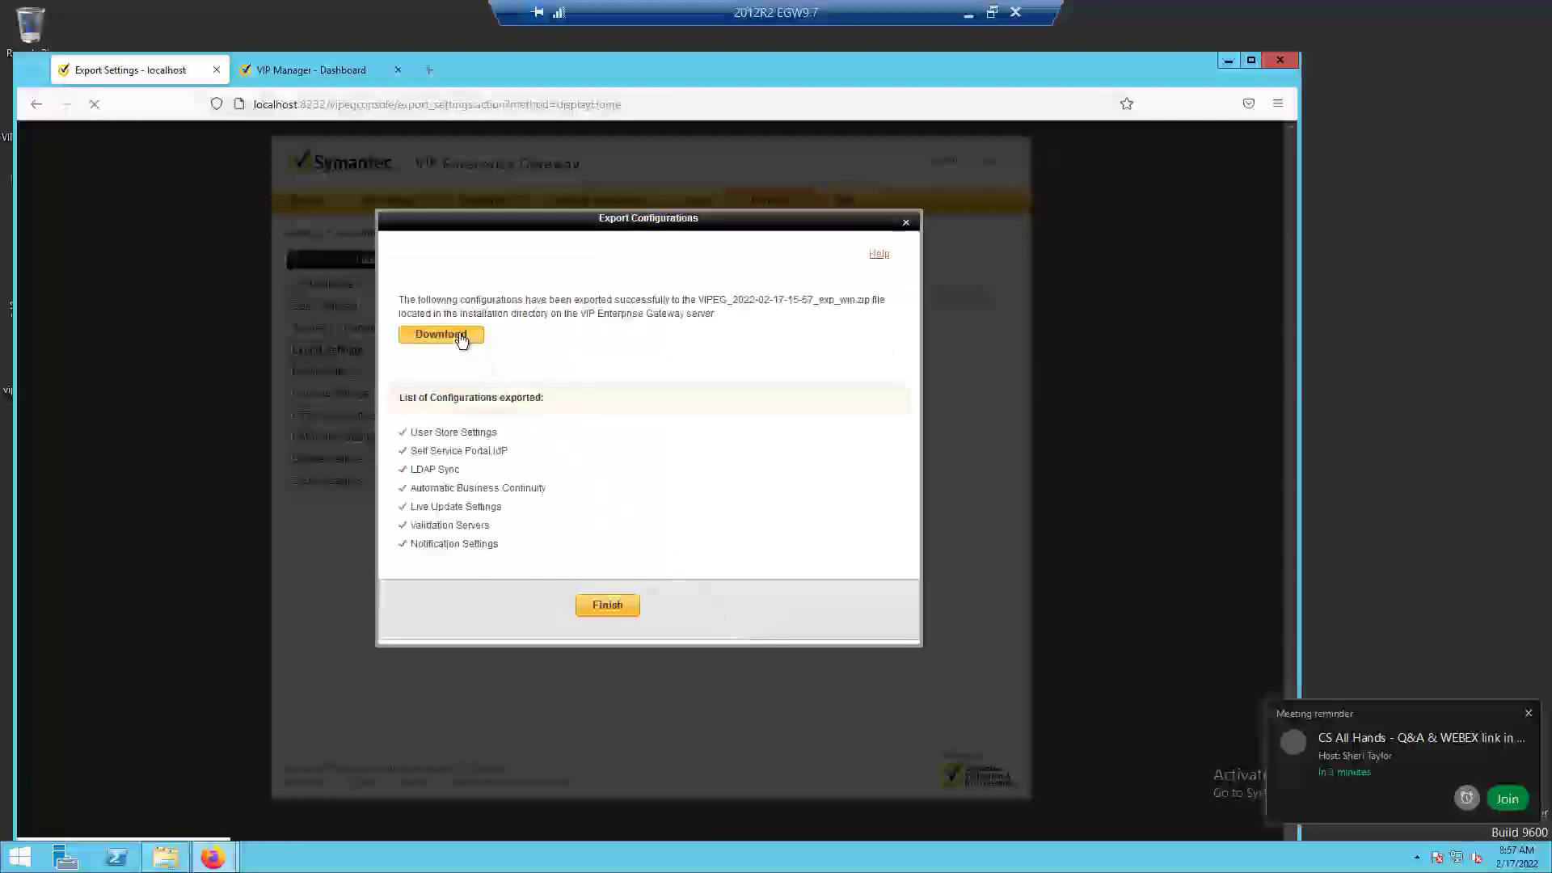
left_click(539, 505)
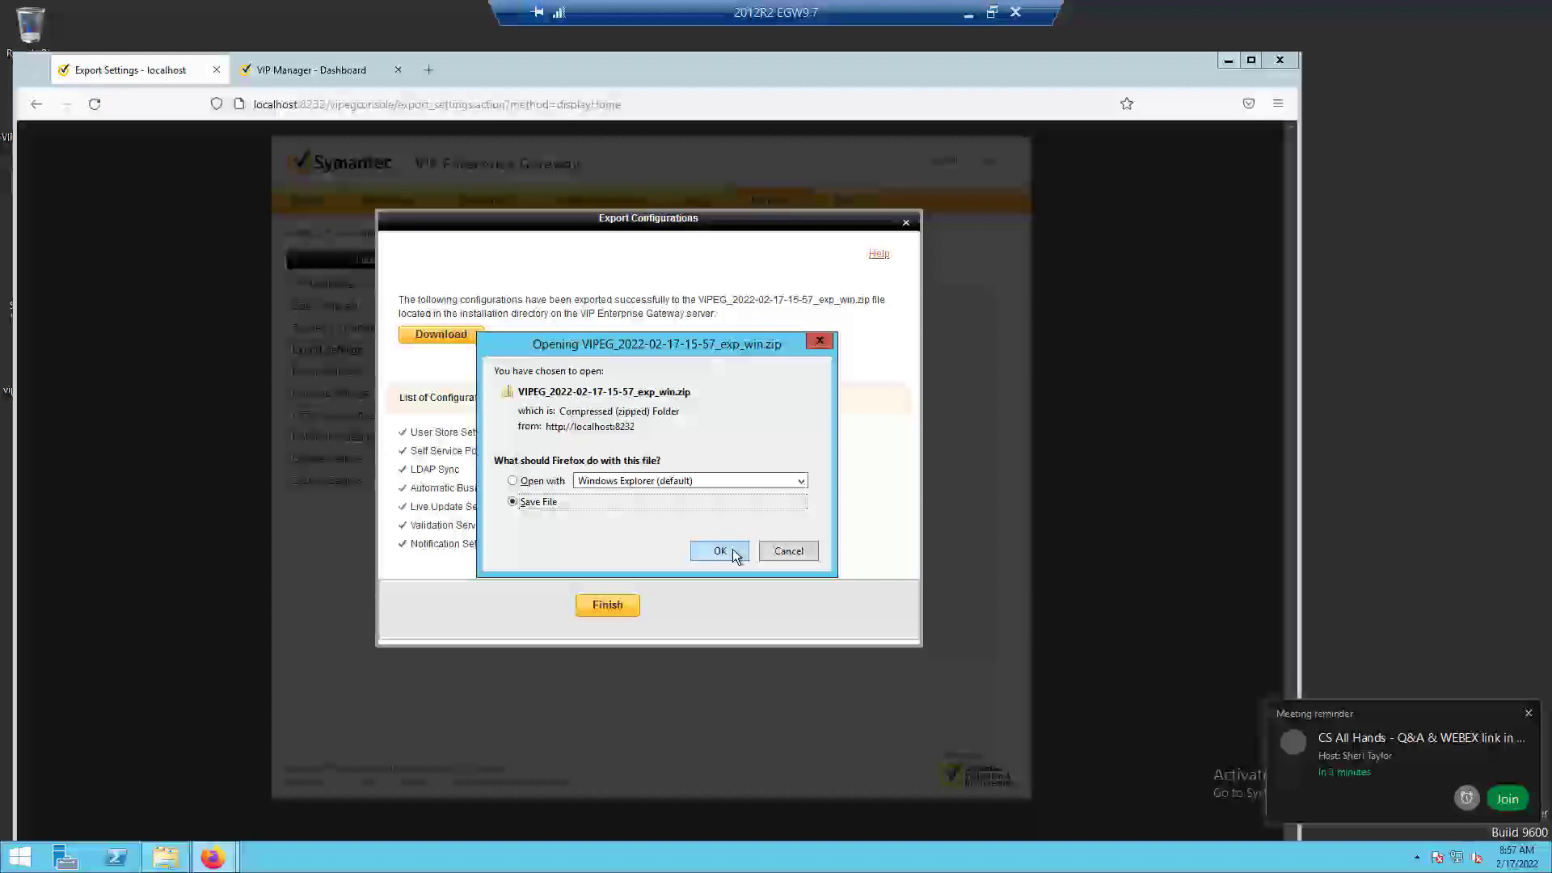
left_click(719, 550)
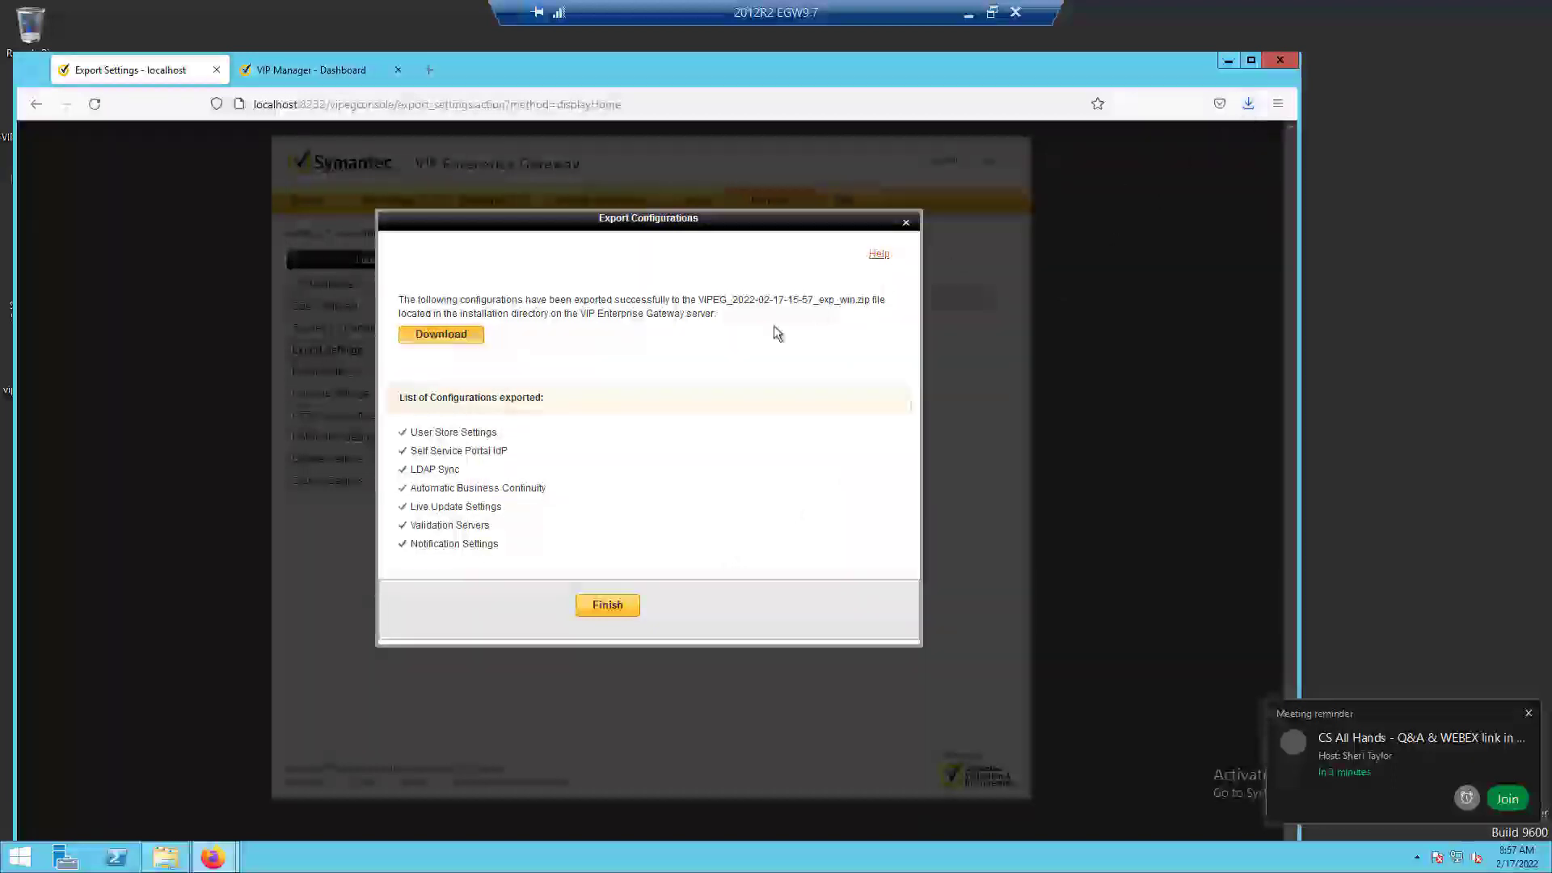
left_click(618, 605)
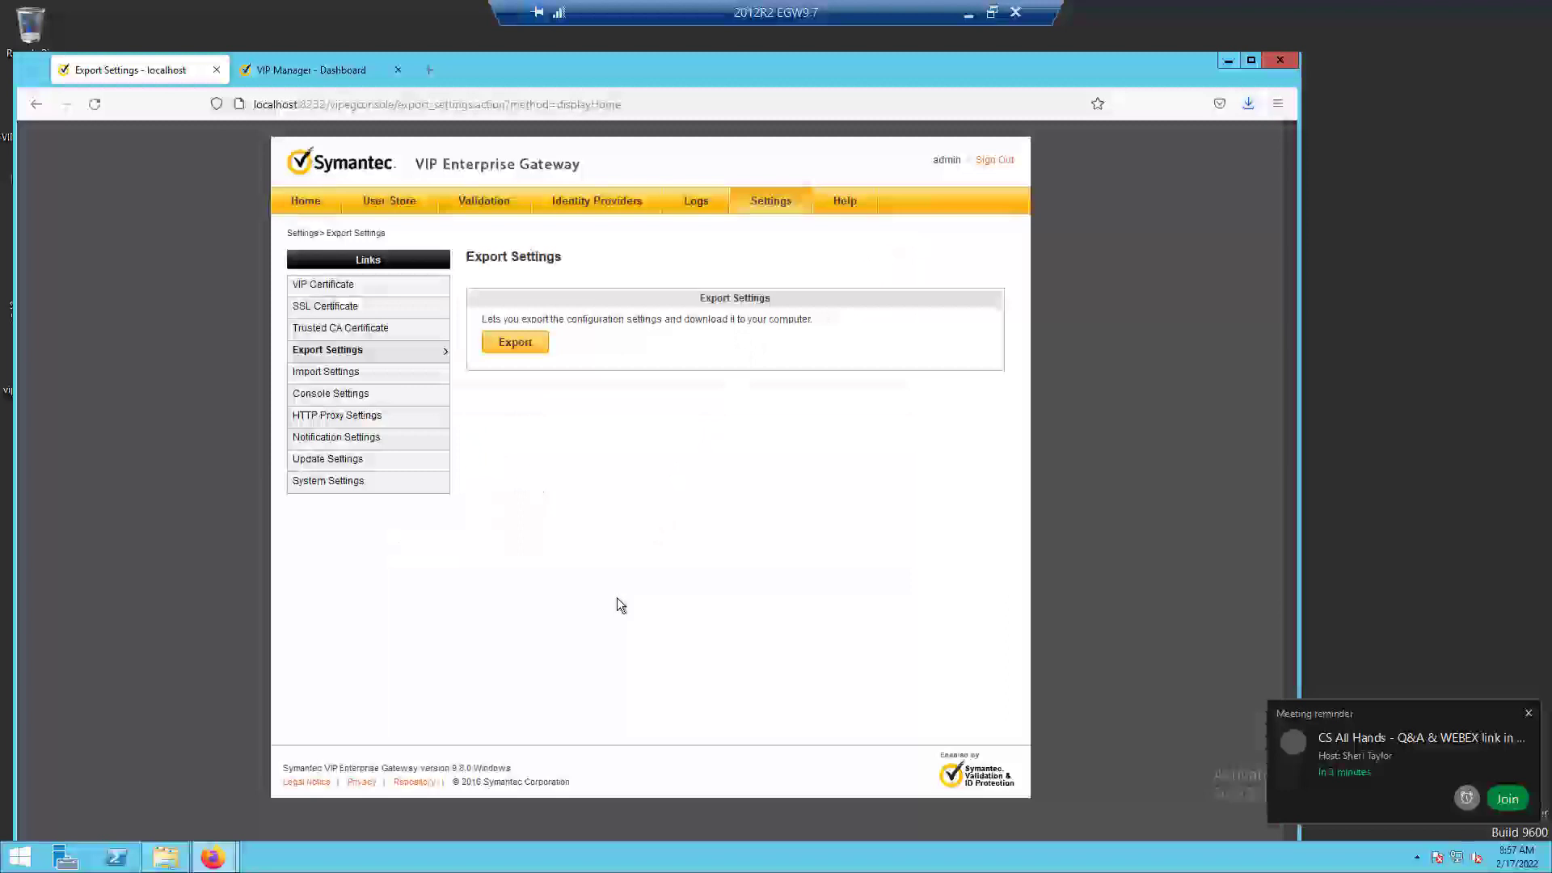
Review the VIP Certificate settings, glance at VIP Manager, and check the SSL Certificate settings of the gateway.
left_click(345, 285)
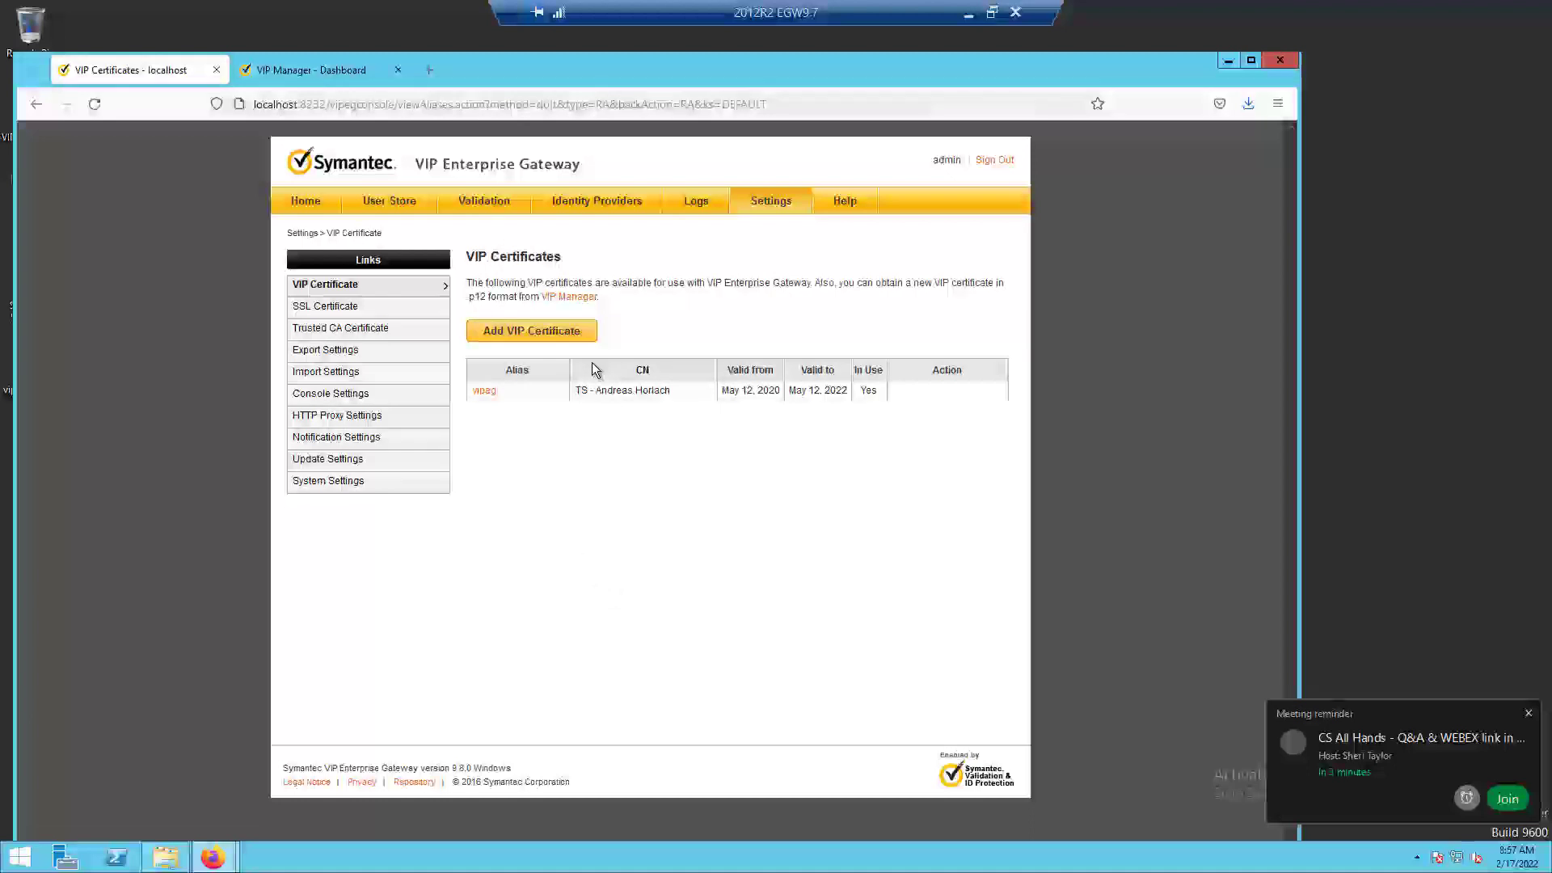
left_click(324, 69)
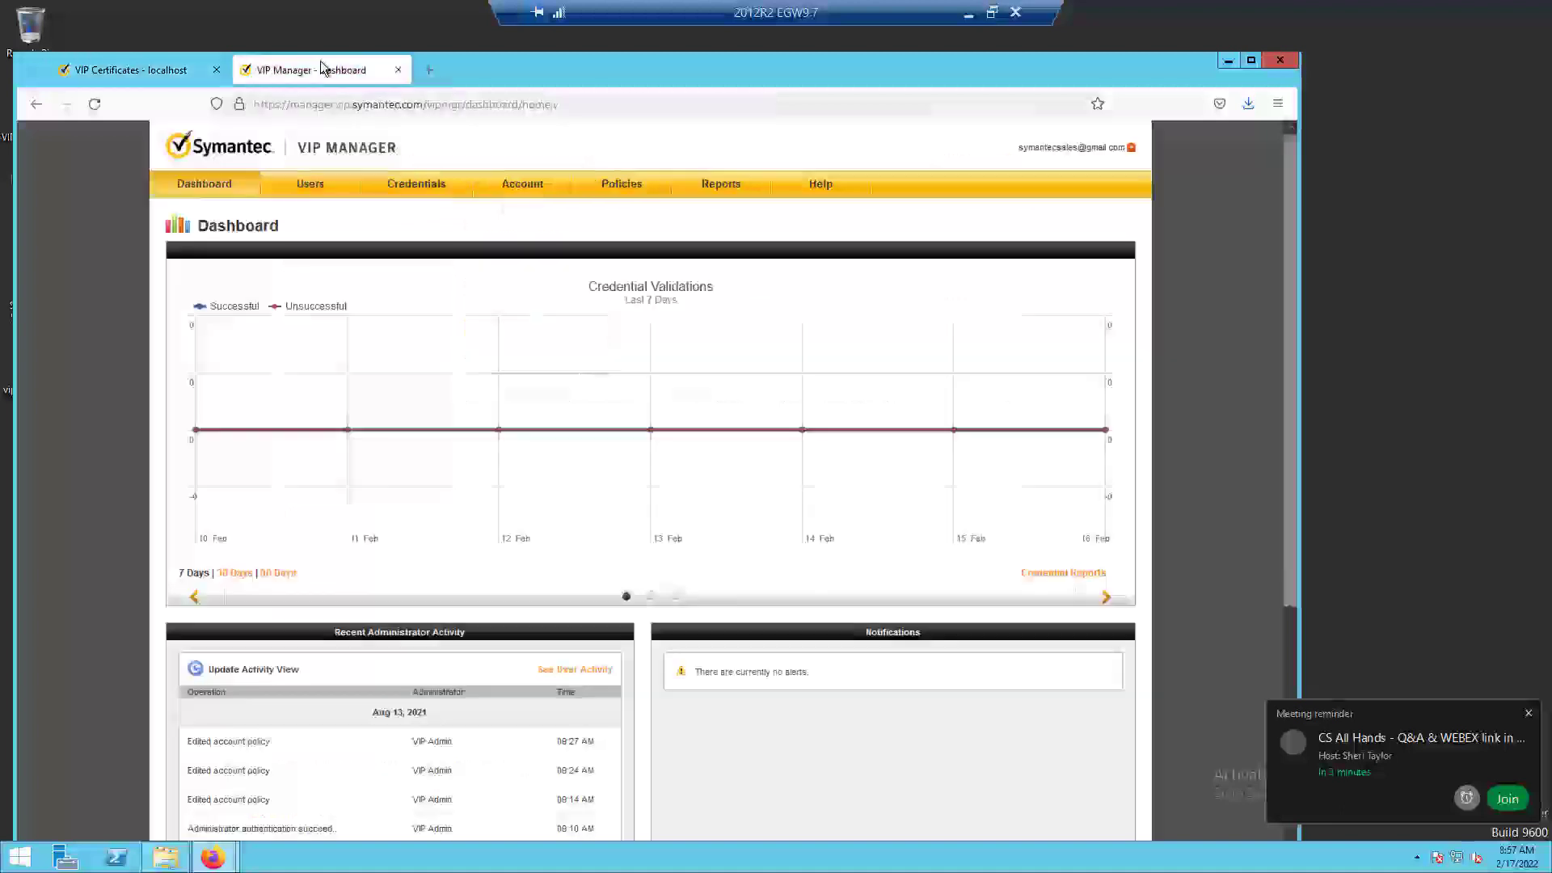
left_click(121, 73)
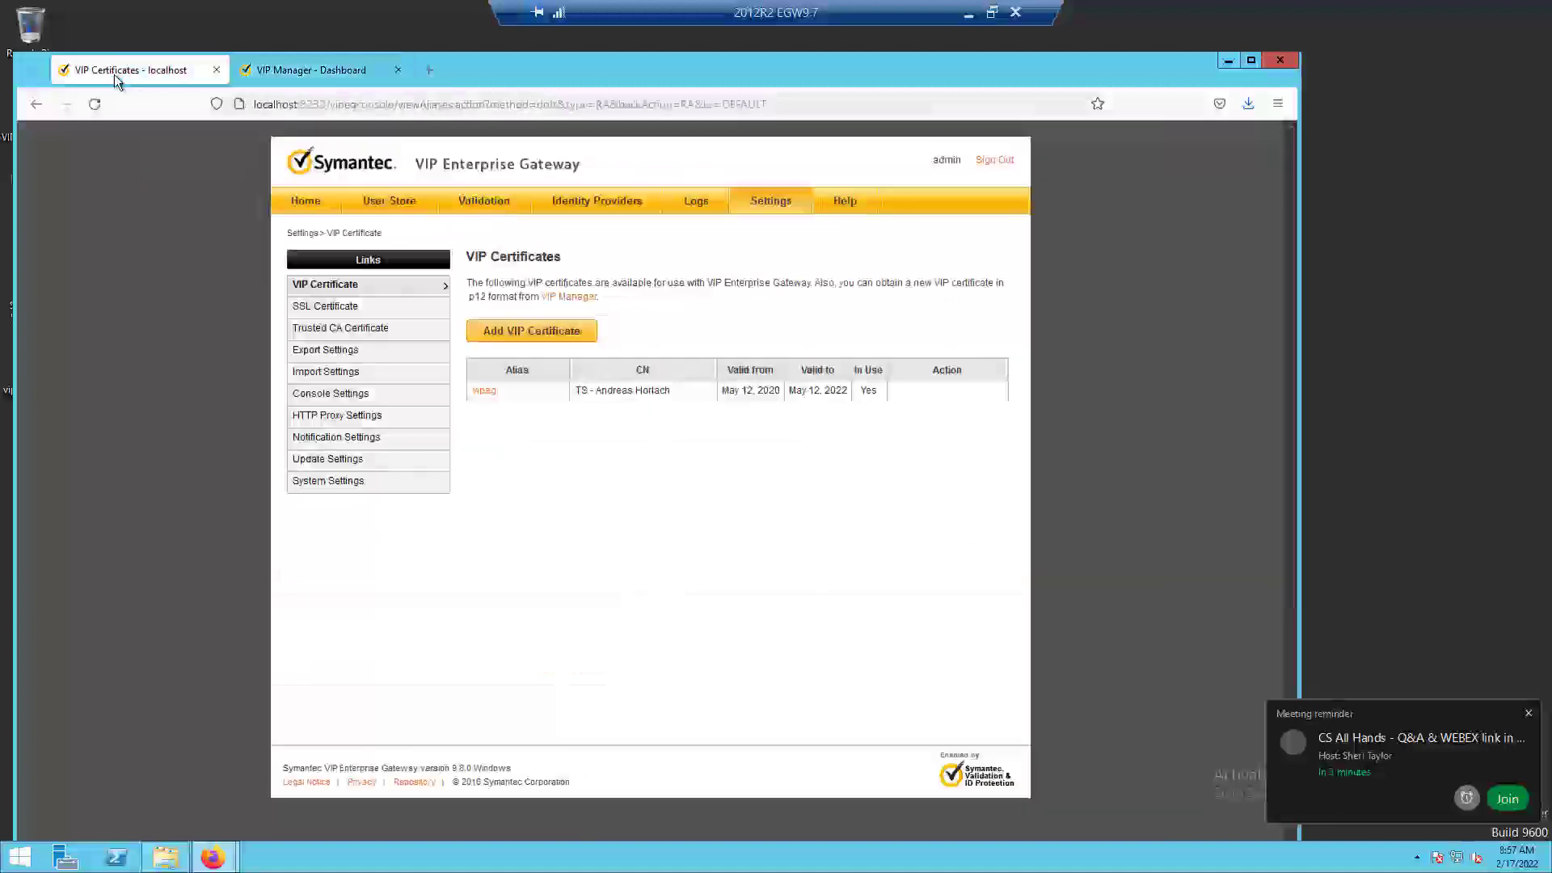
left_click(341, 308)
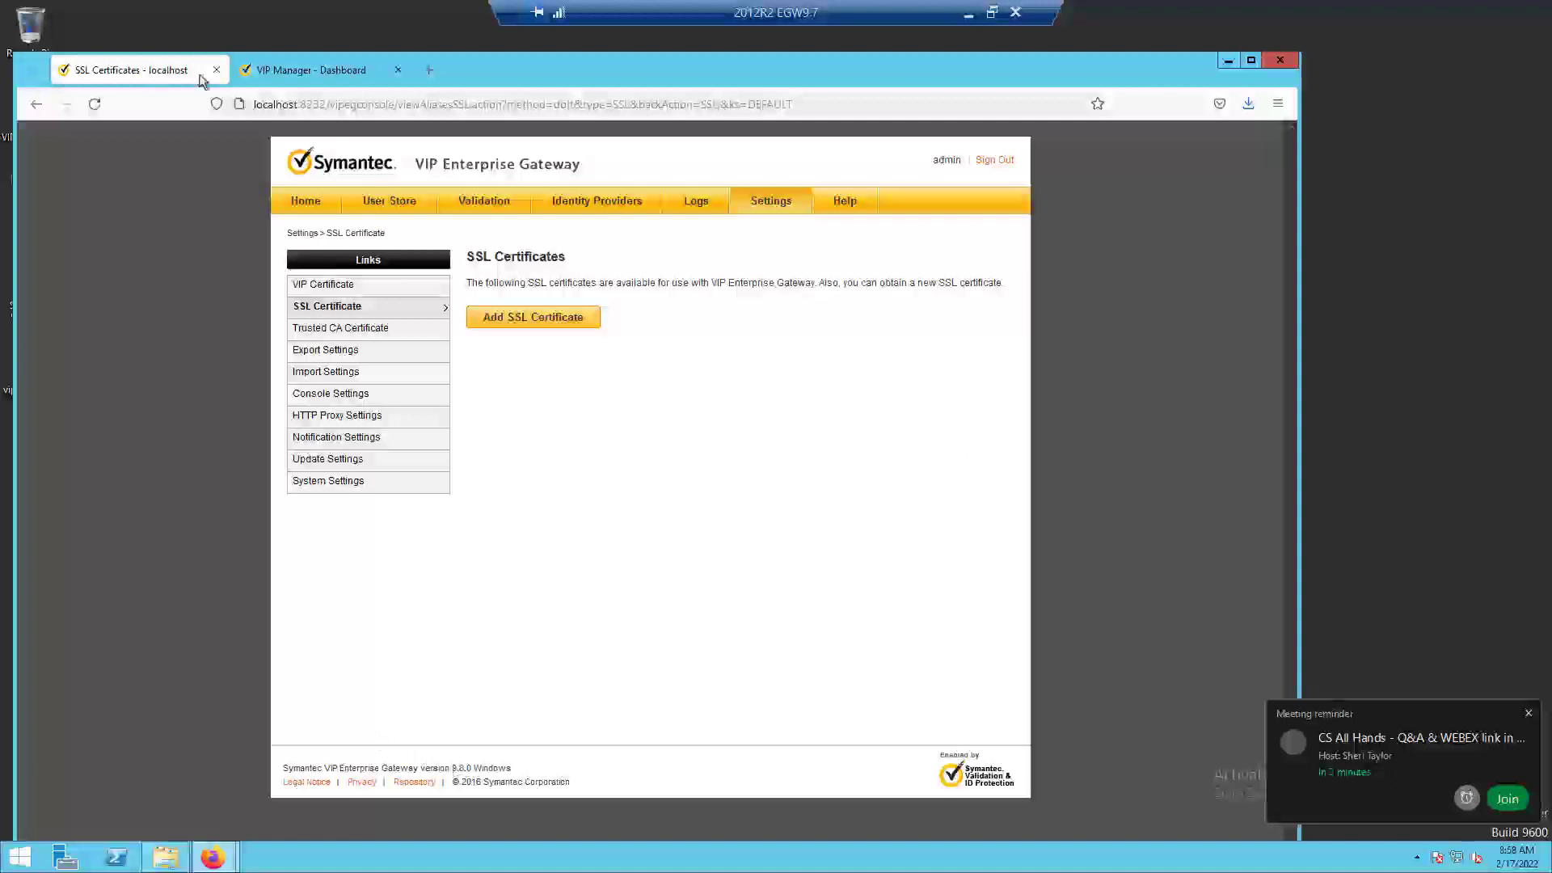
In VIP Manager, go to the account's Enterprise_Gateway download files, minimize the upgrade guide PDF, and open the 9.8 folder.
left_click(312, 71)
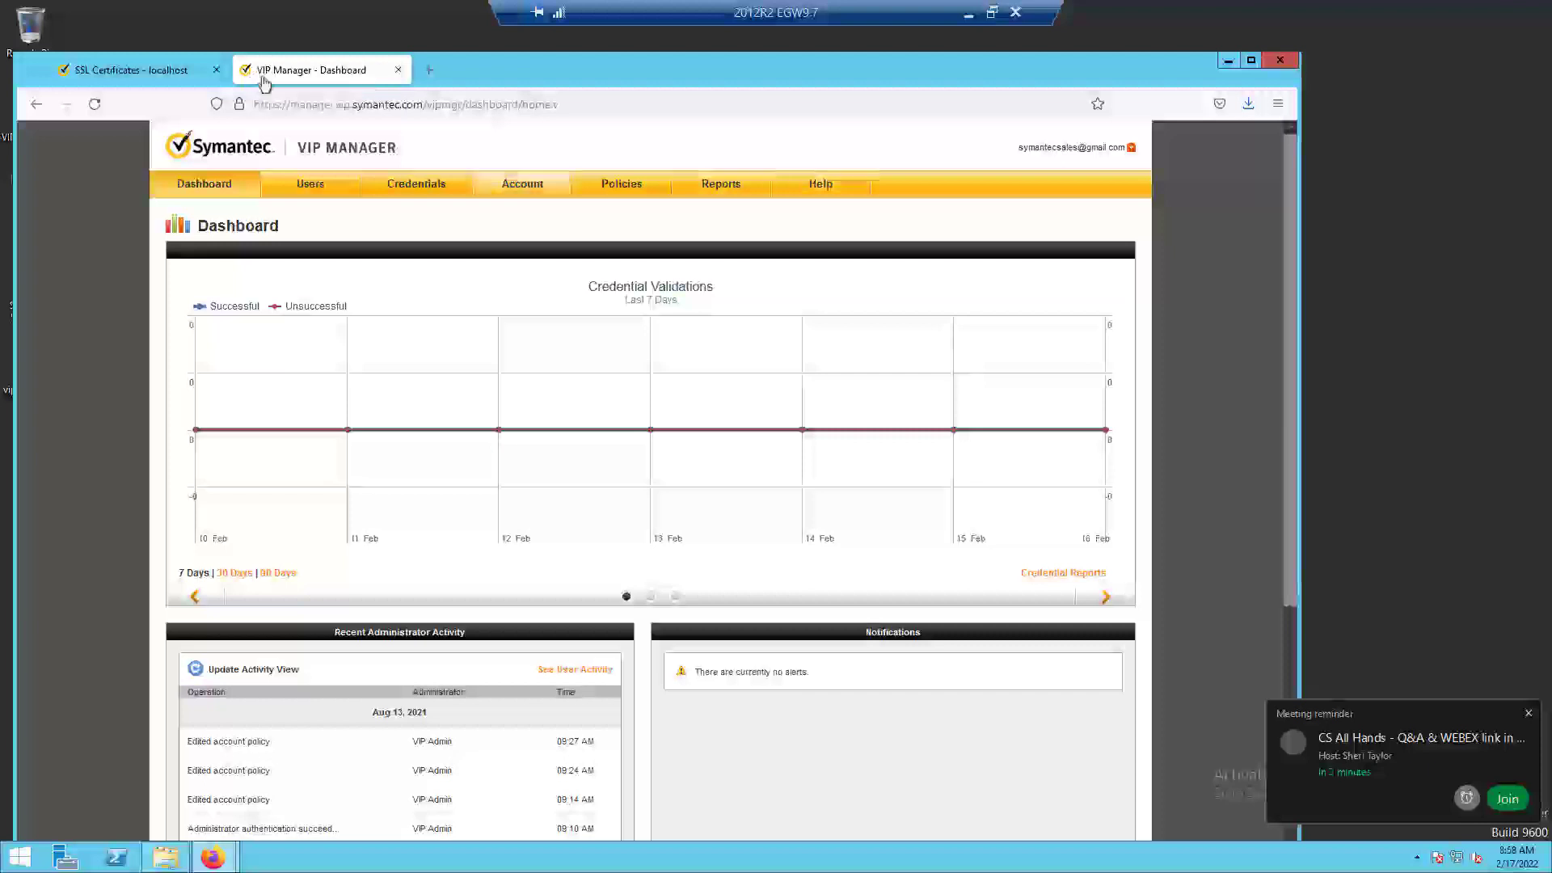
left_click(520, 186)
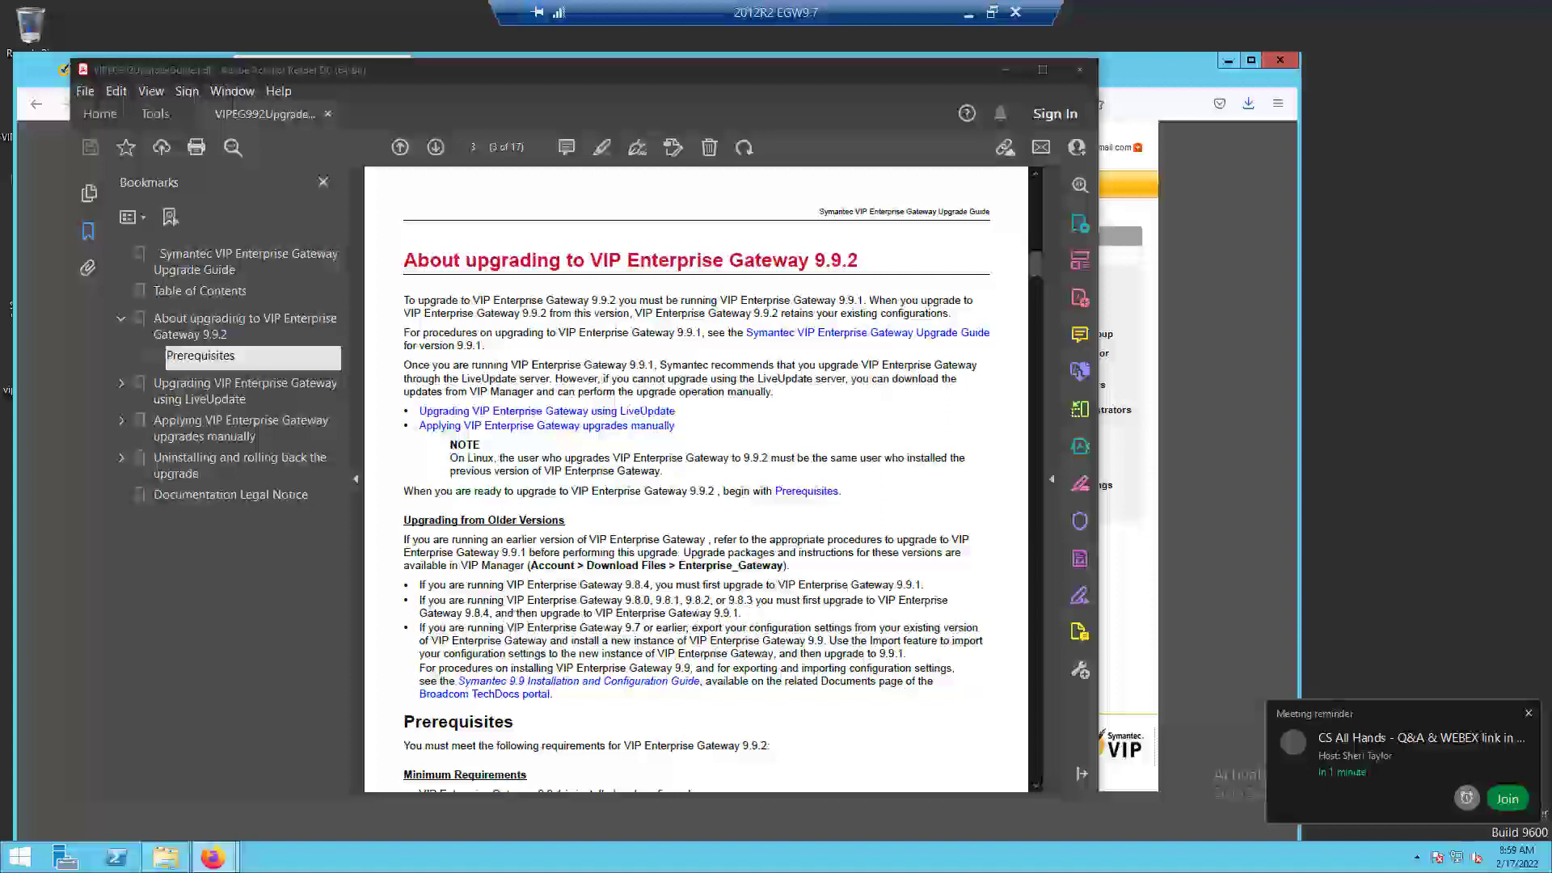
left_click(1006, 70)
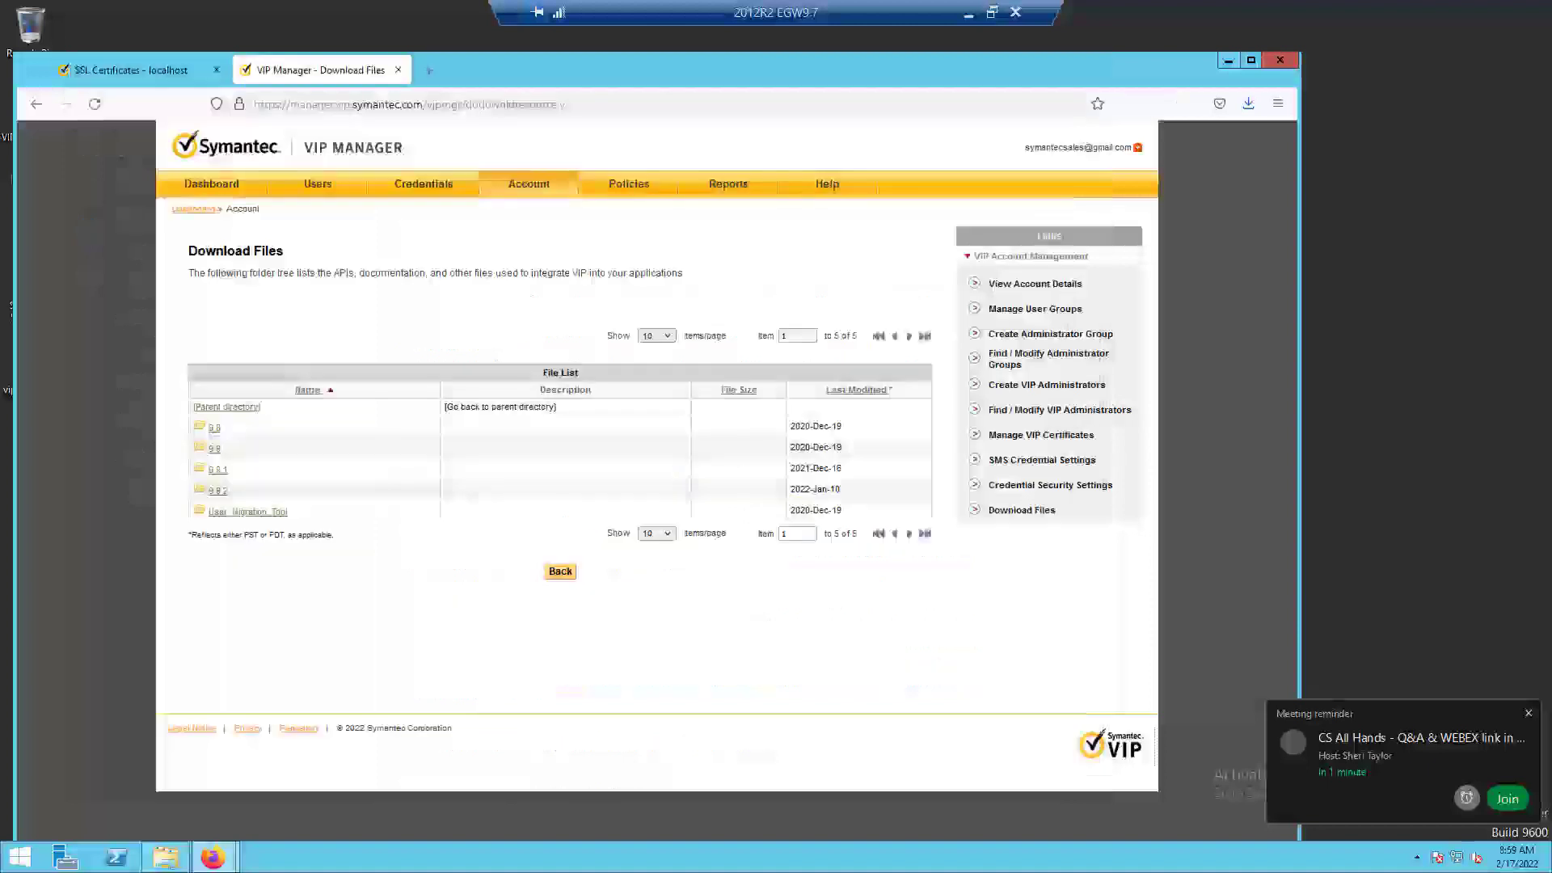
left_click(214, 428)
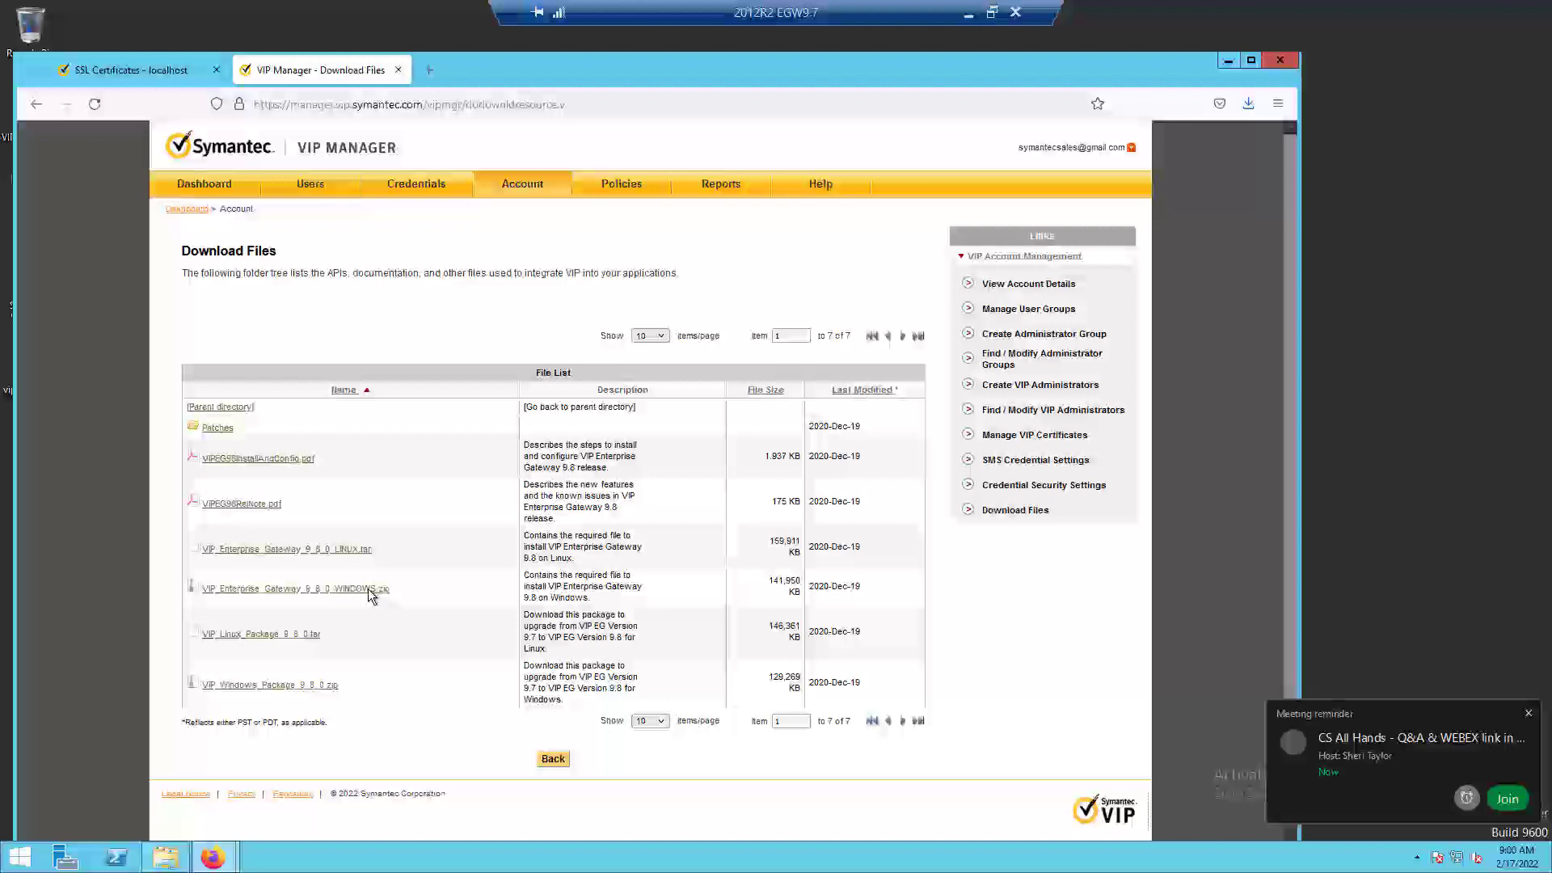
From the 9.8.4 folder under Patches, download VIPEG_Upgrade_9_8_0_to_9.8.4_WINDOWS.zip with the Save File option.
left_click(216, 429)
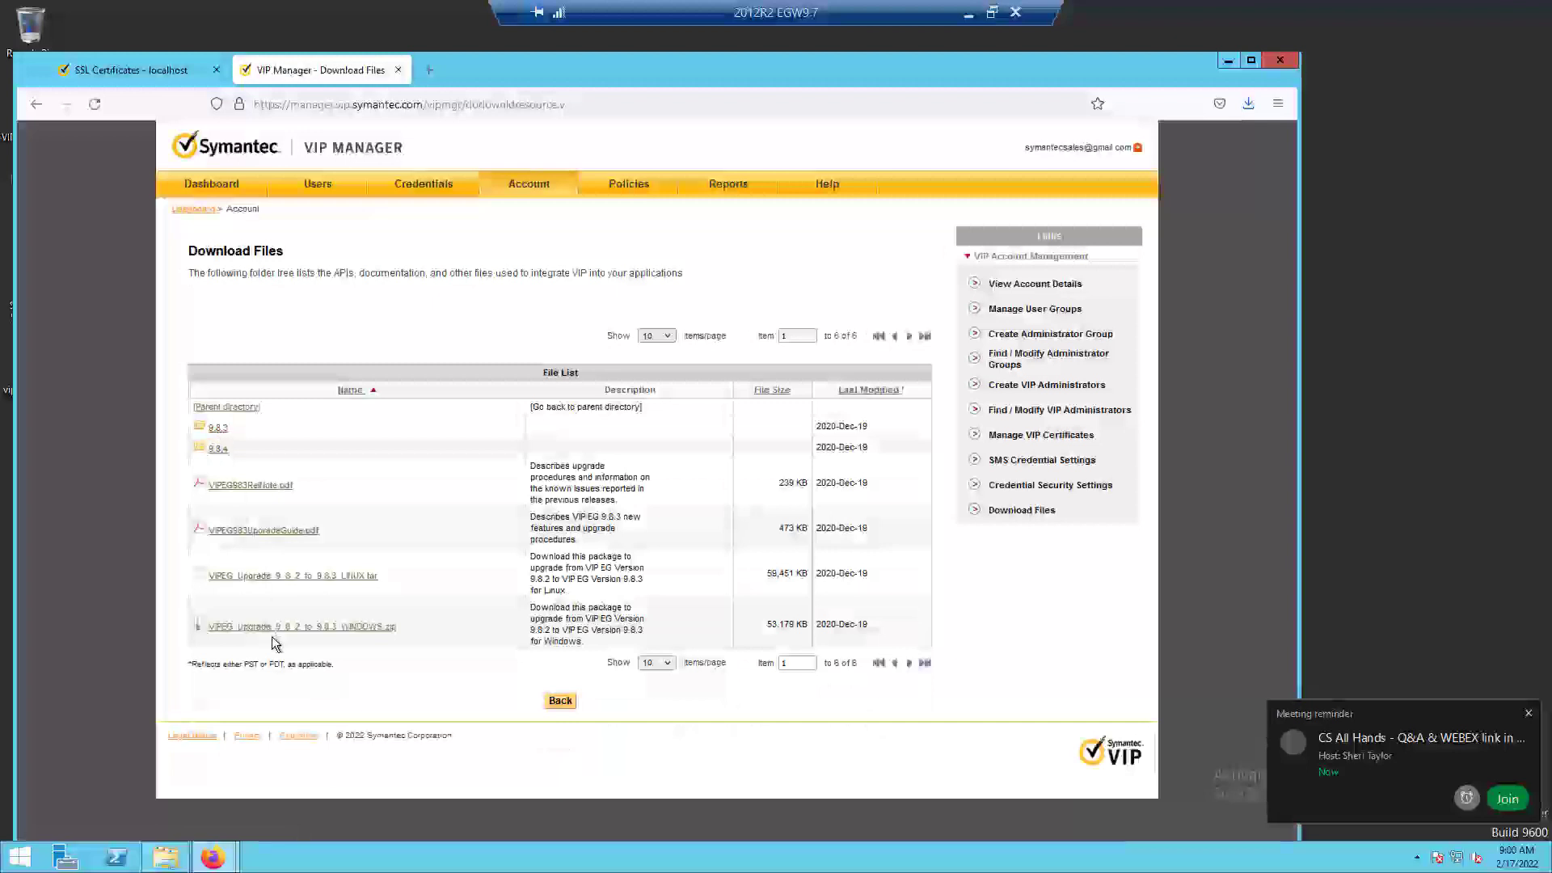
left_click(212, 451)
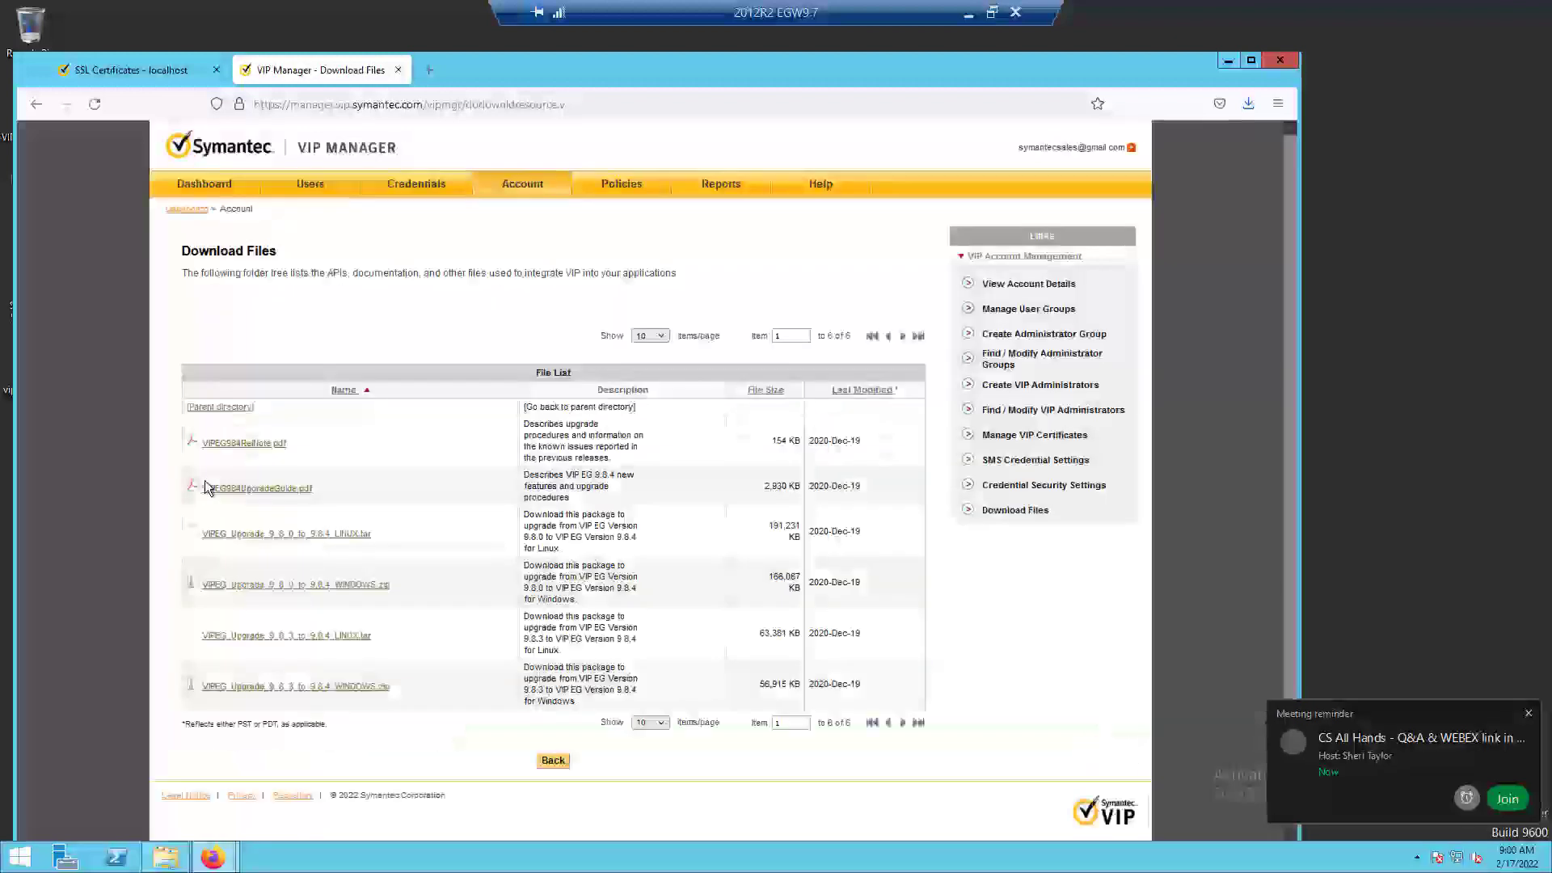
left_click(366, 587)
left_click(535, 502)
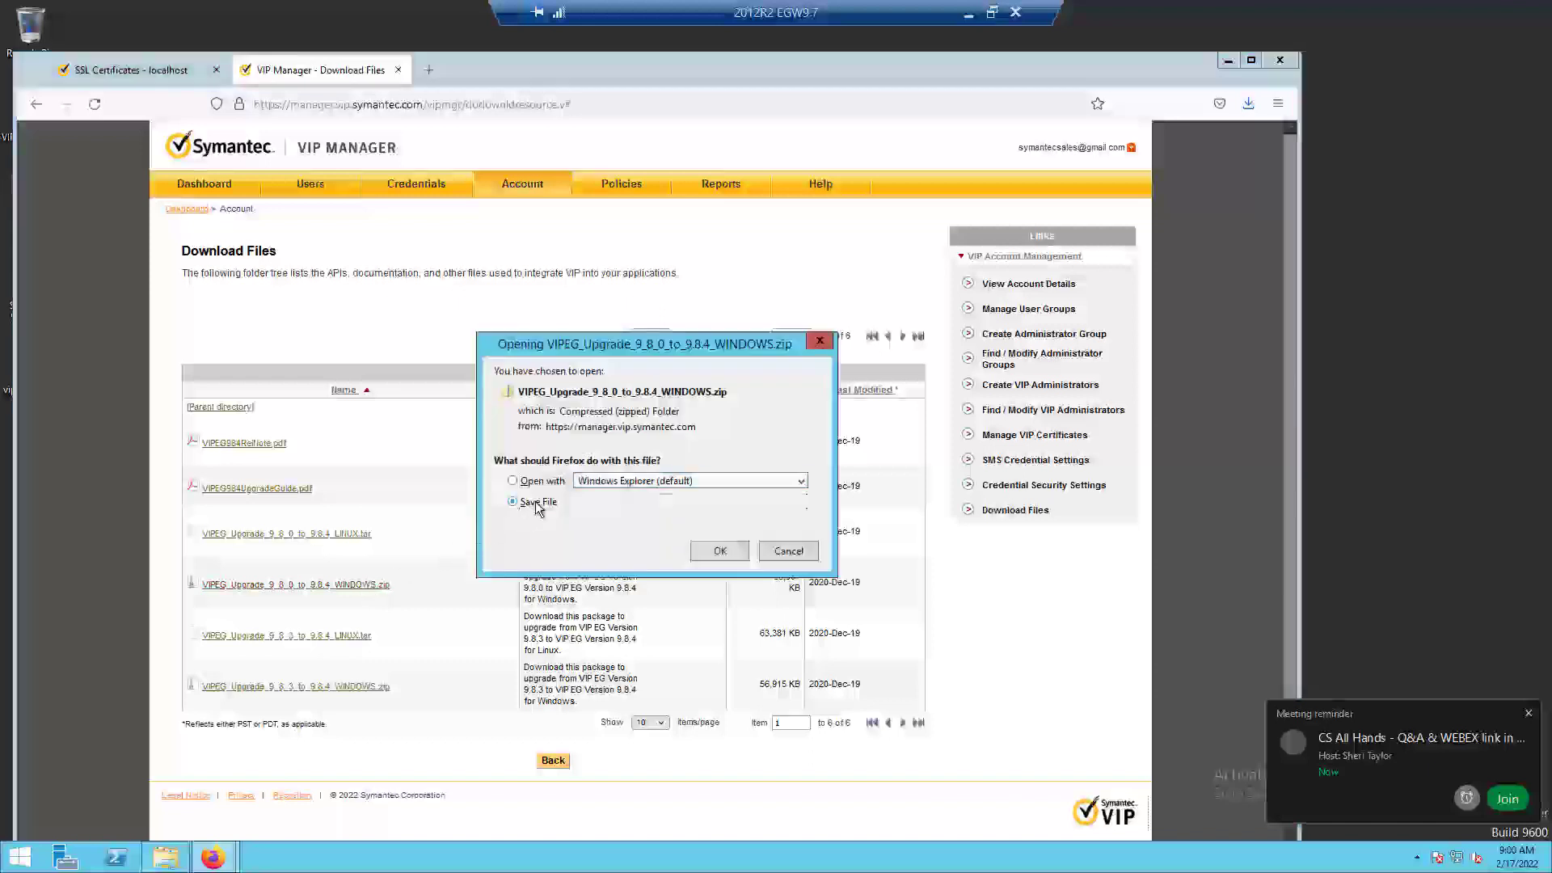
left_click(719, 551)
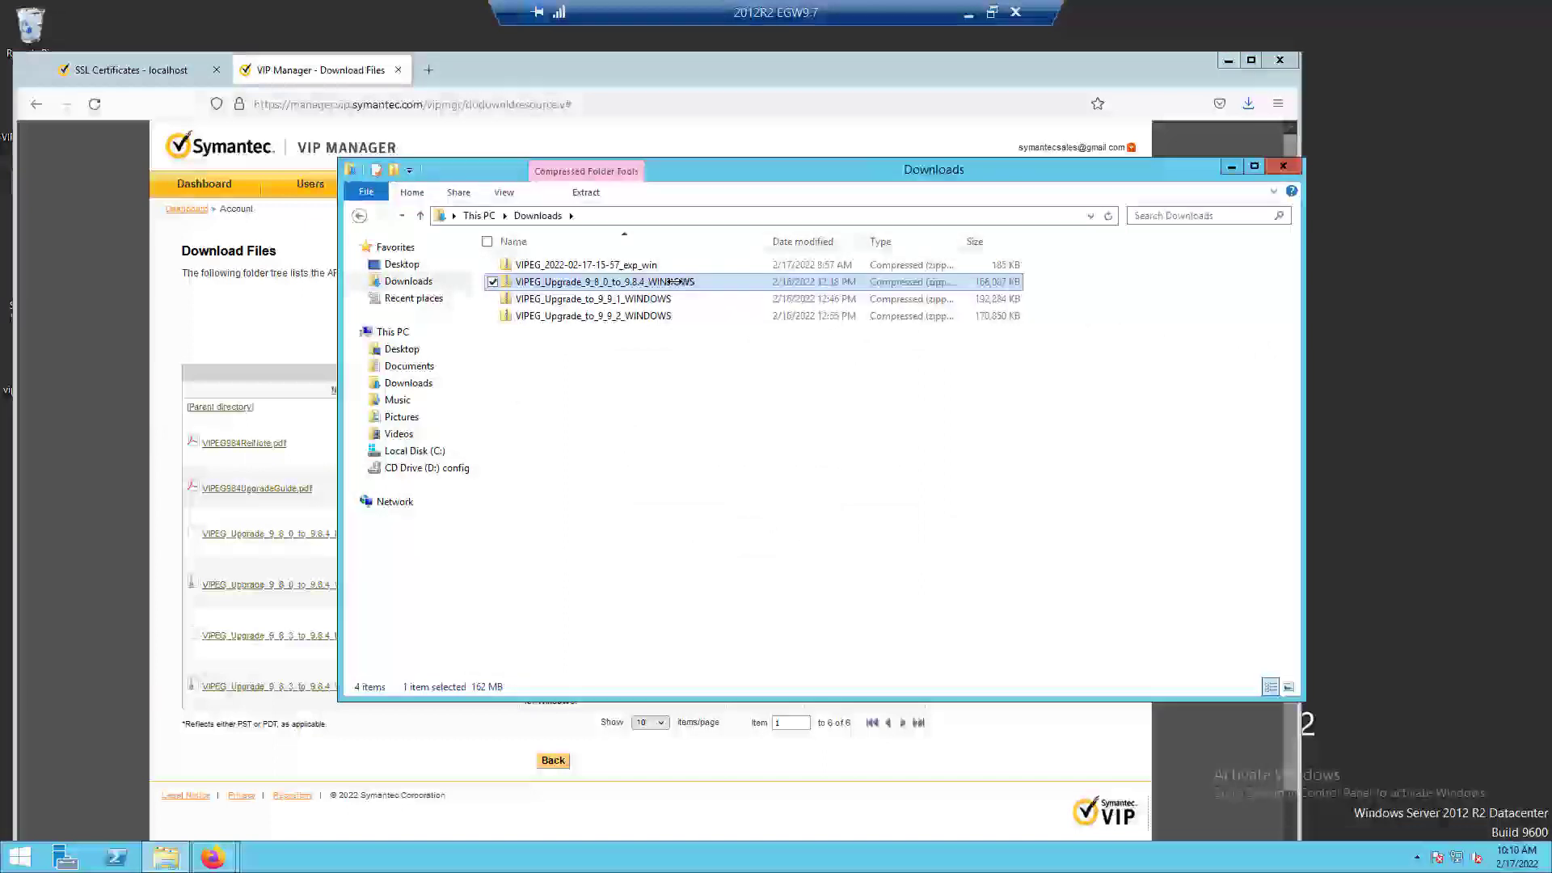
Extract all files of the VIPEG_Upgrade_9_8_0_to_9.8.4_WINDOWS zip in Downloads, look through the extracted files and close their window.
right_click(674, 283)
left_click(583, 331)
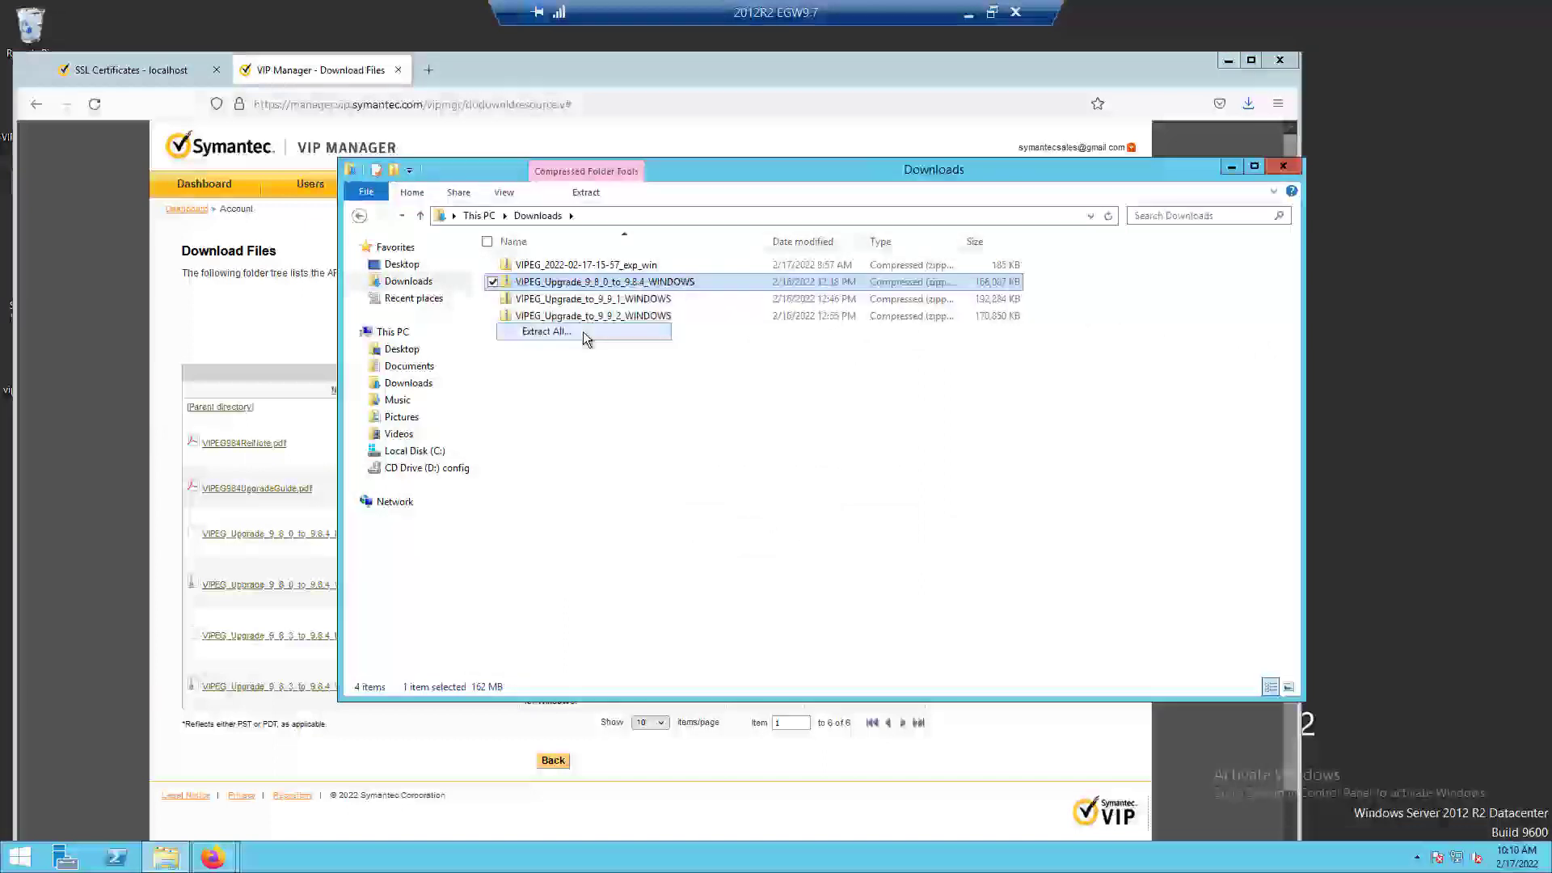
left_click(927, 584)
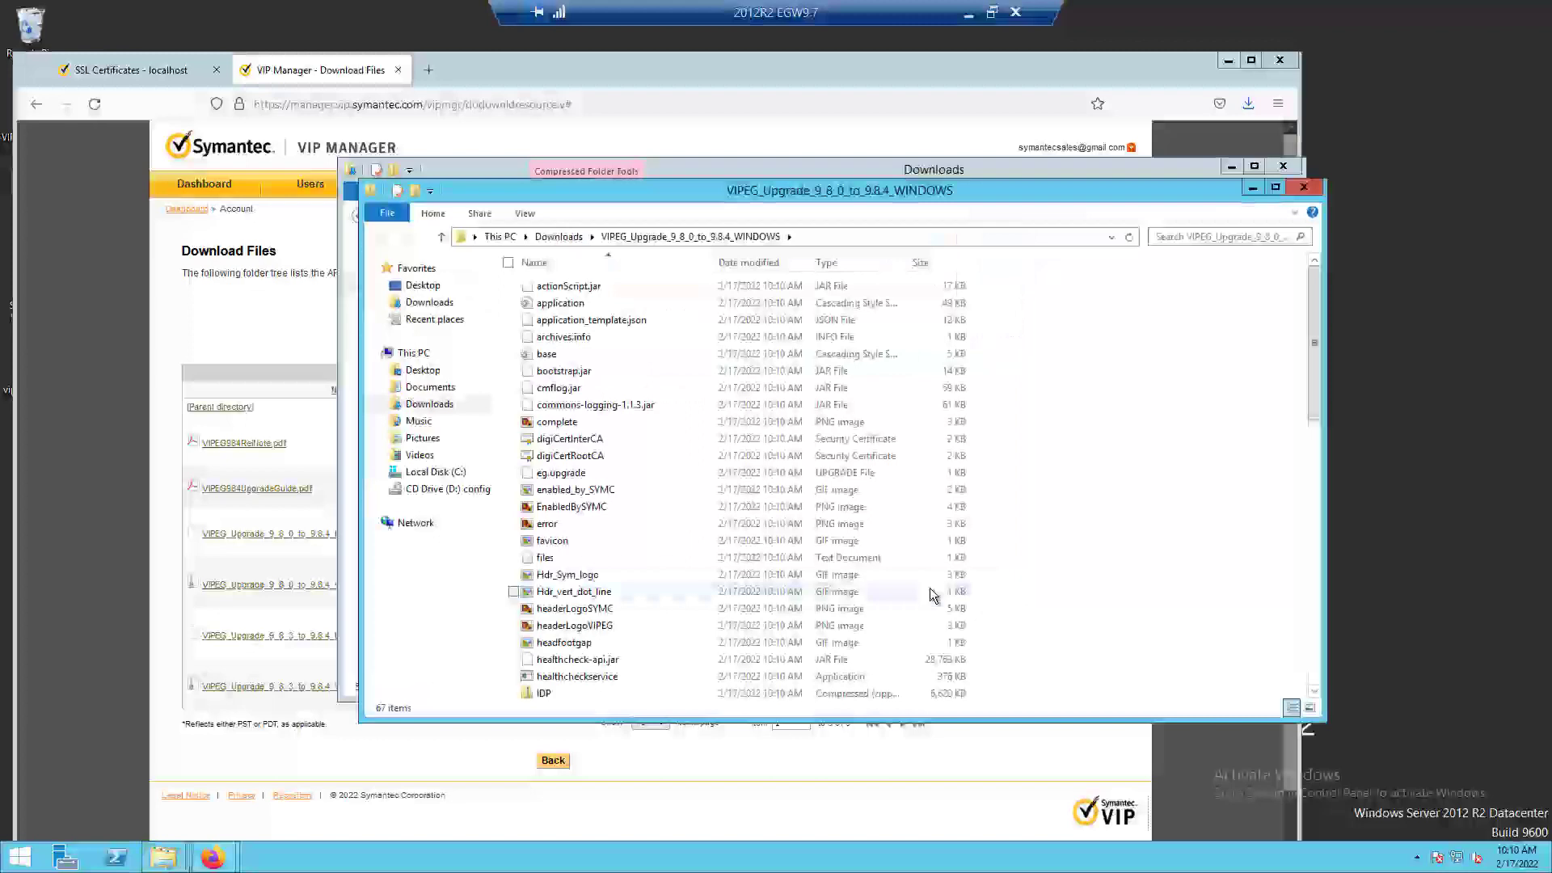
left_click_drag(816, 186, 872, 143)
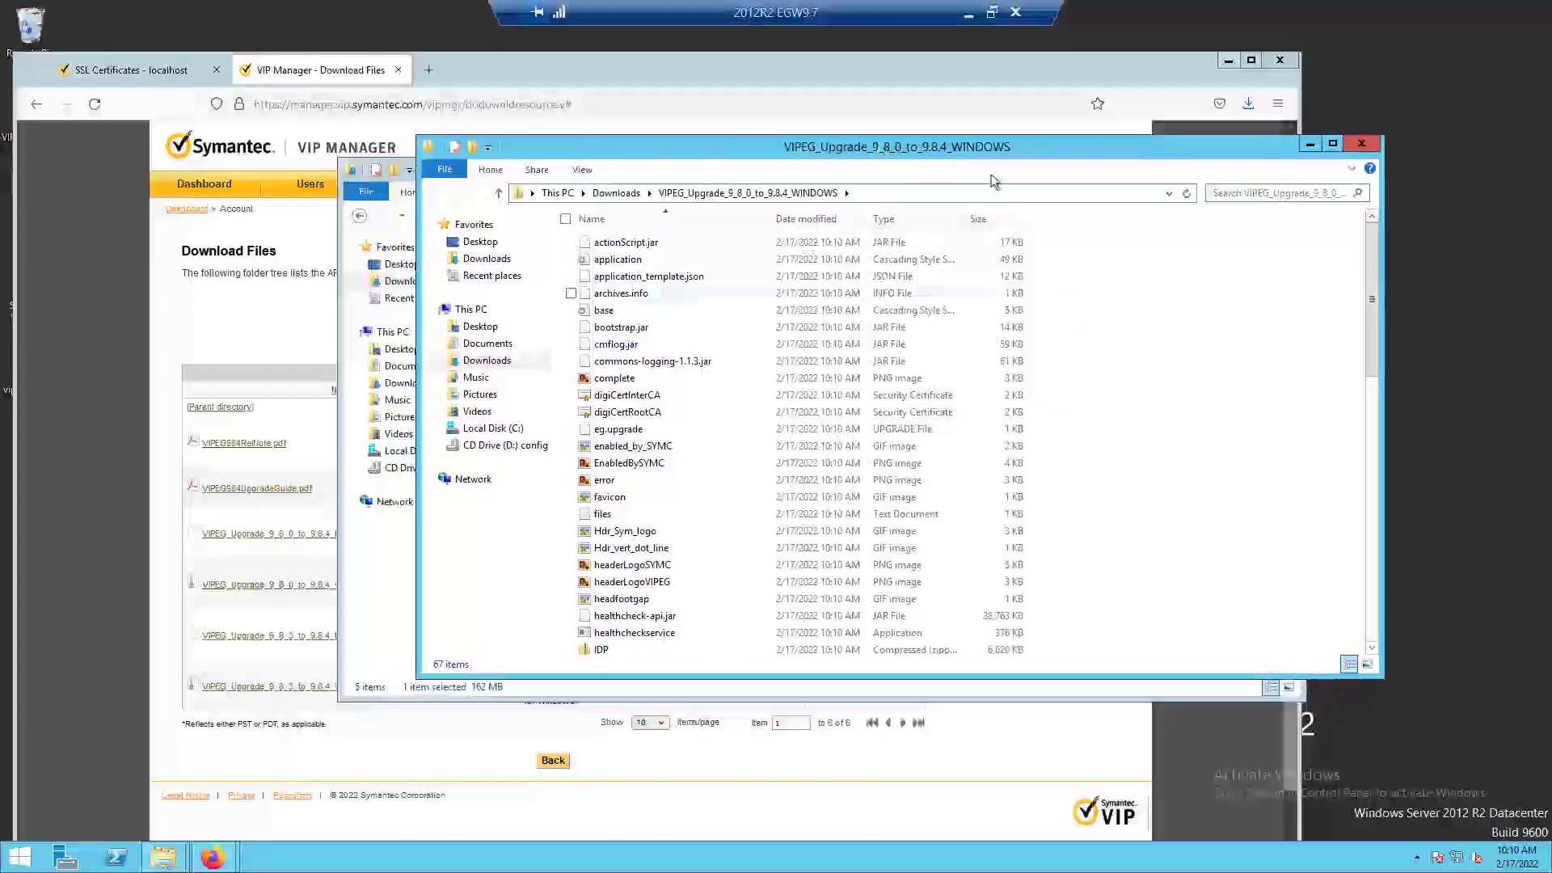
scroll(1360, 550, "down", 14)
scroll(1360, 549, "up", 14)
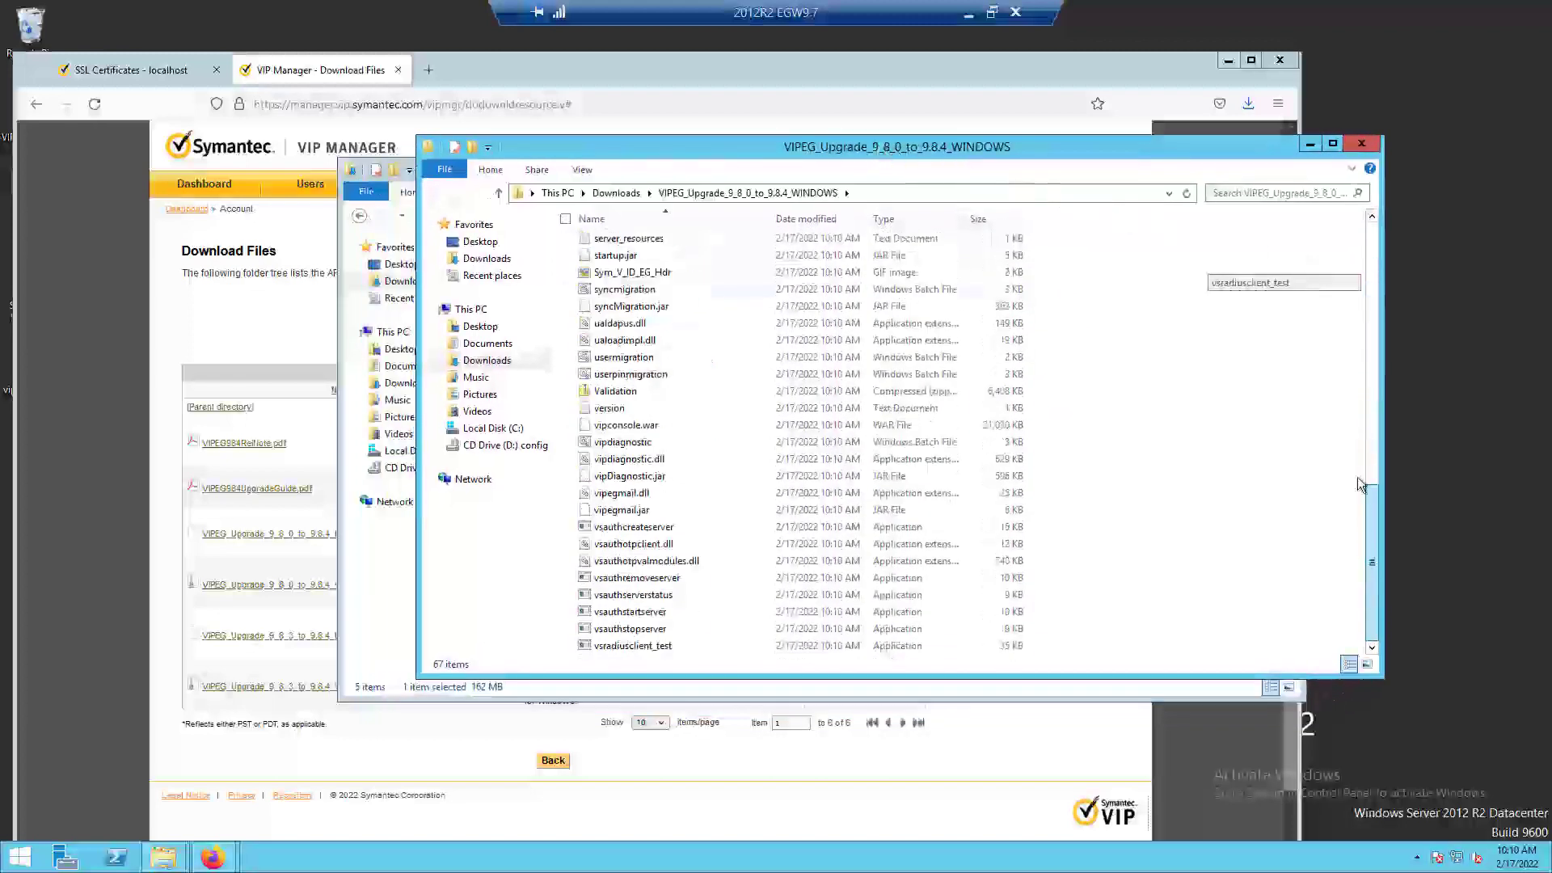
left_click(1362, 144)
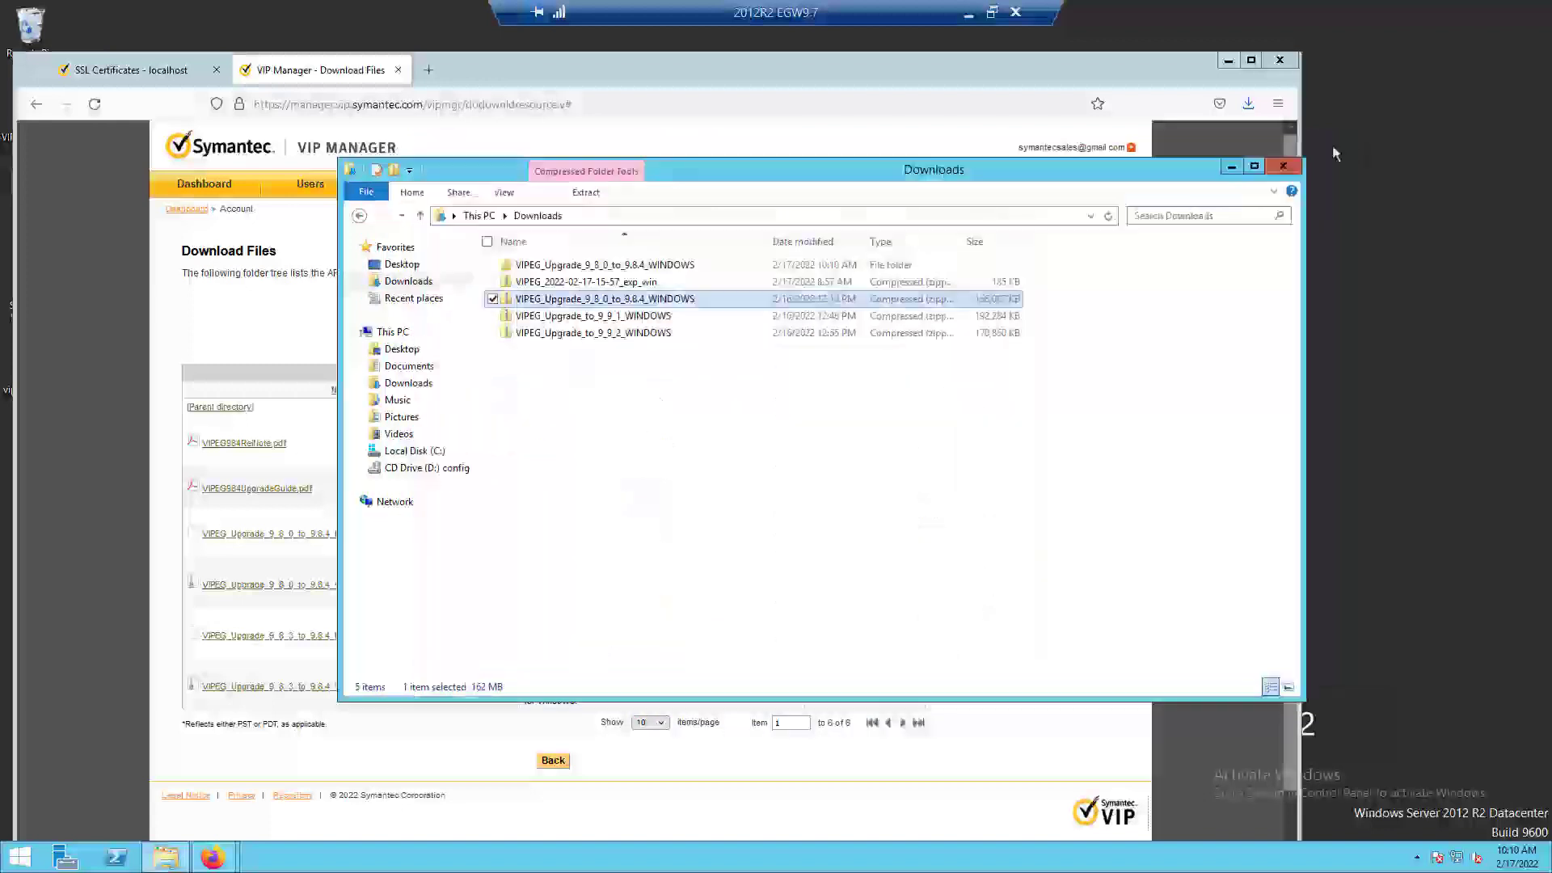
Open the tmp folder on Local Disk (C:) and move its window aside to make room for a second one.
left_click(595, 265)
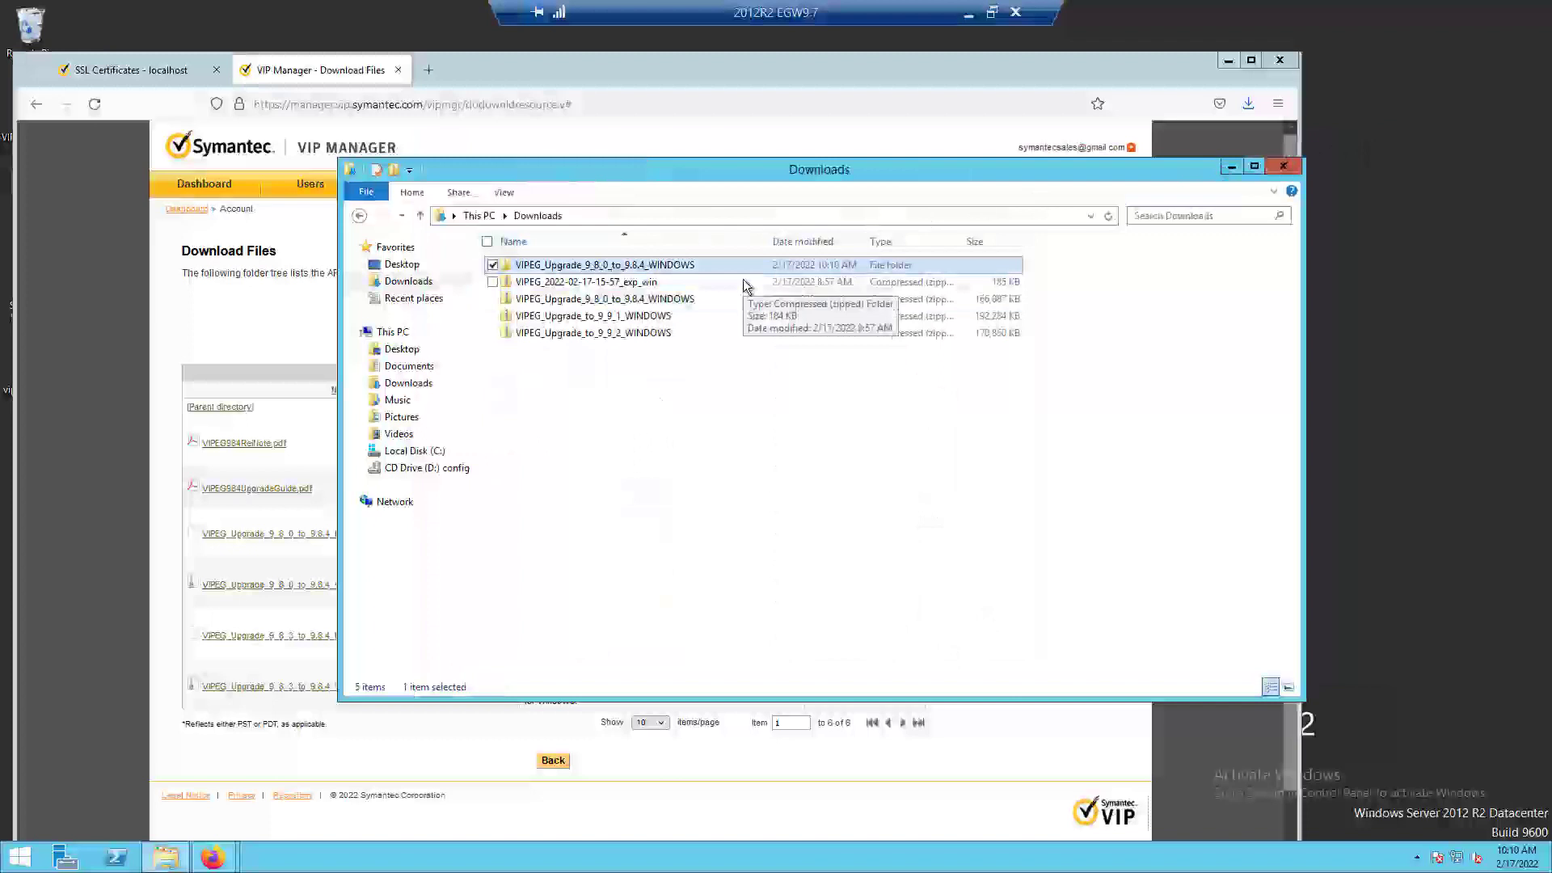
left_click(414, 453)
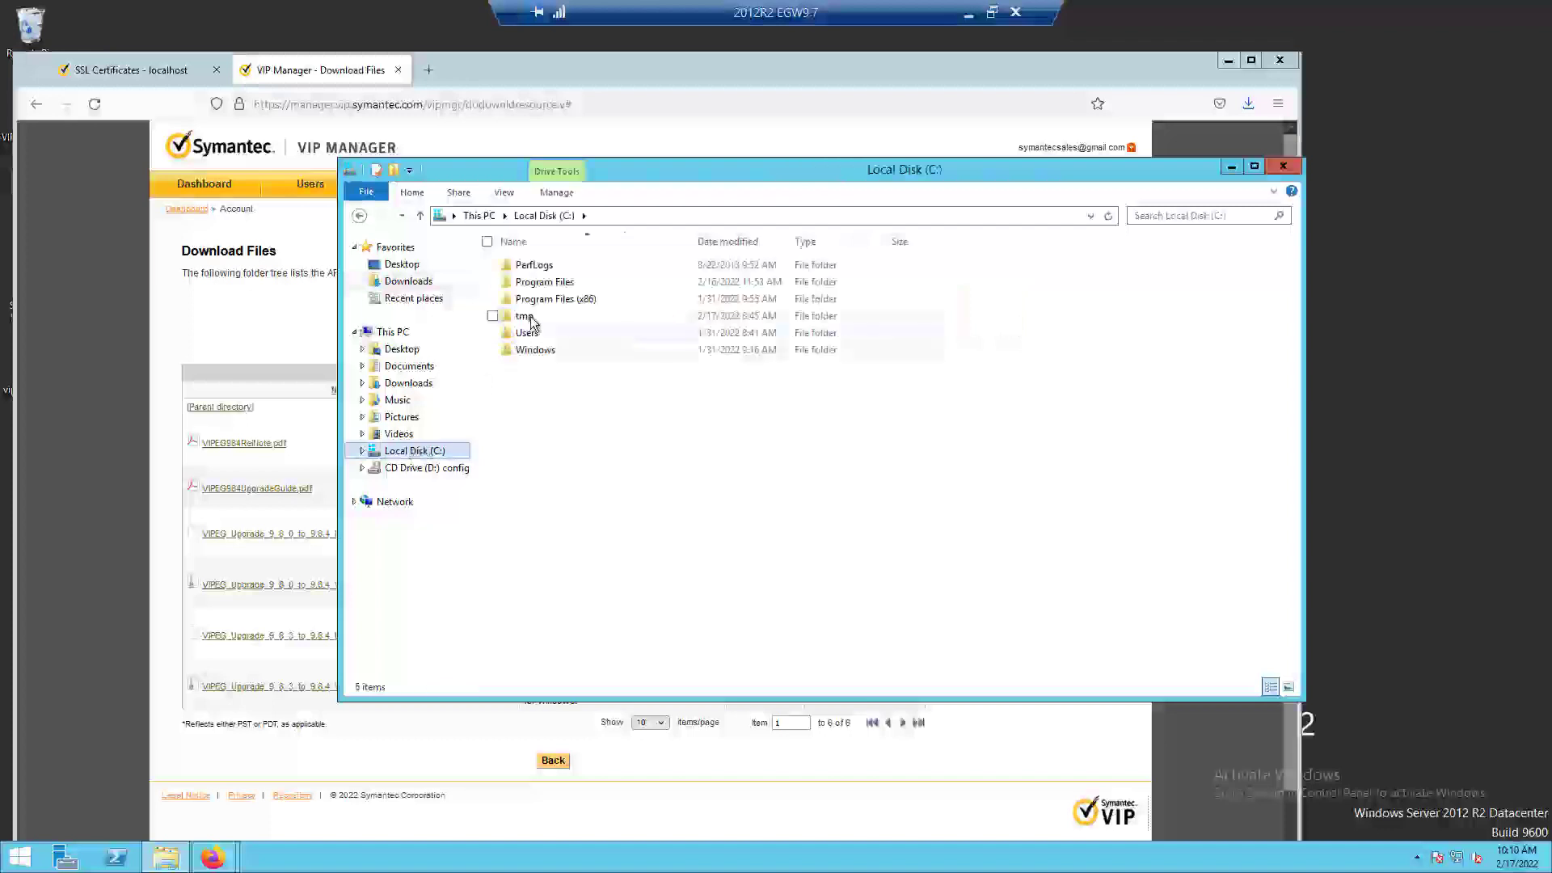
left_click(532, 318)
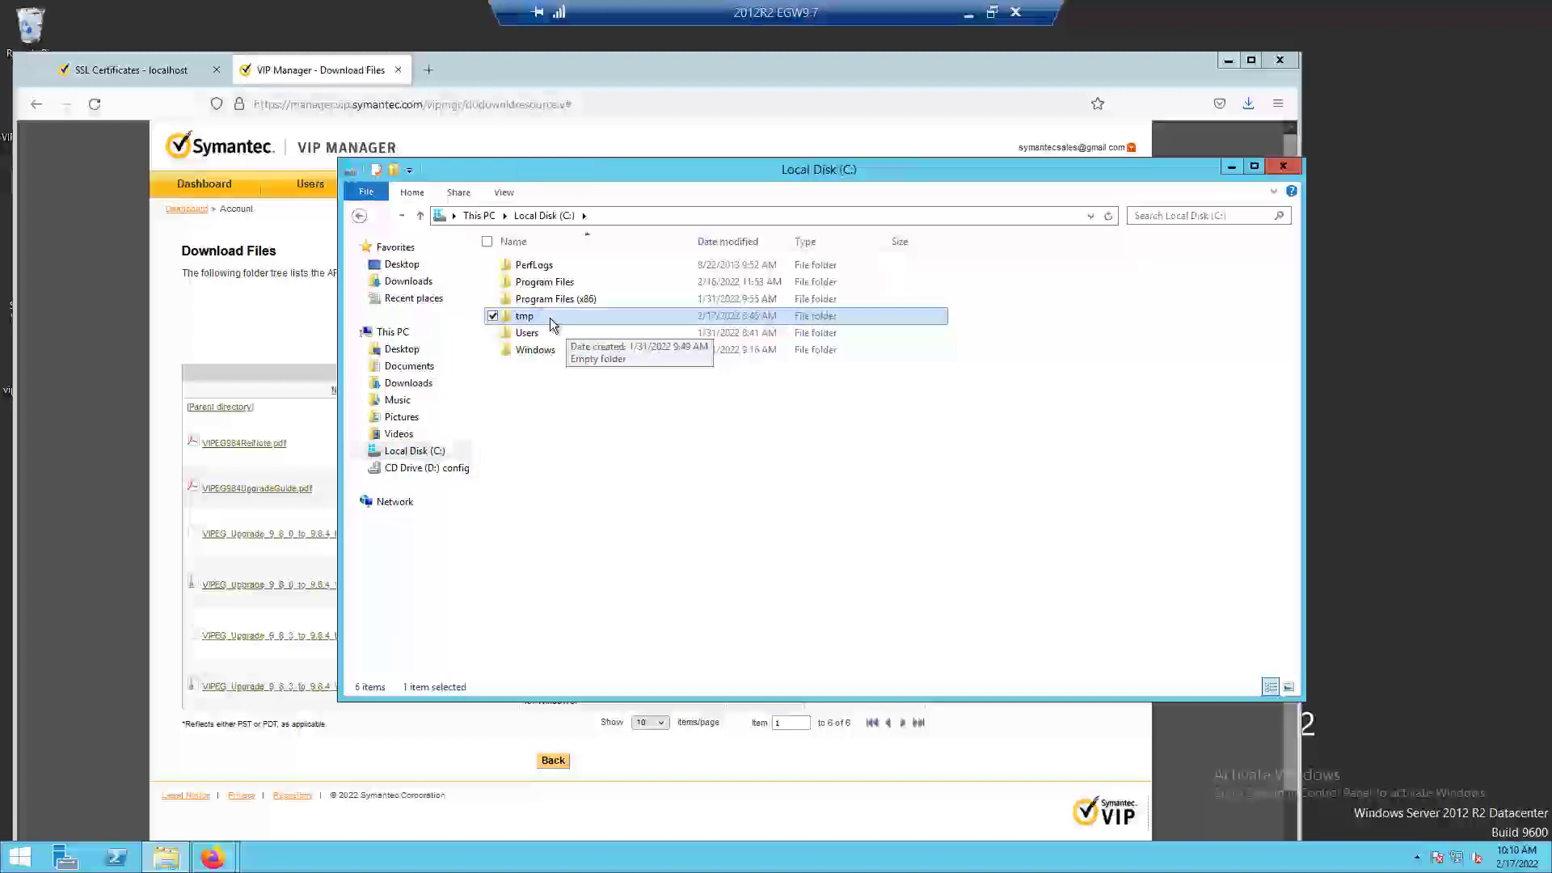
double_click(552, 323)
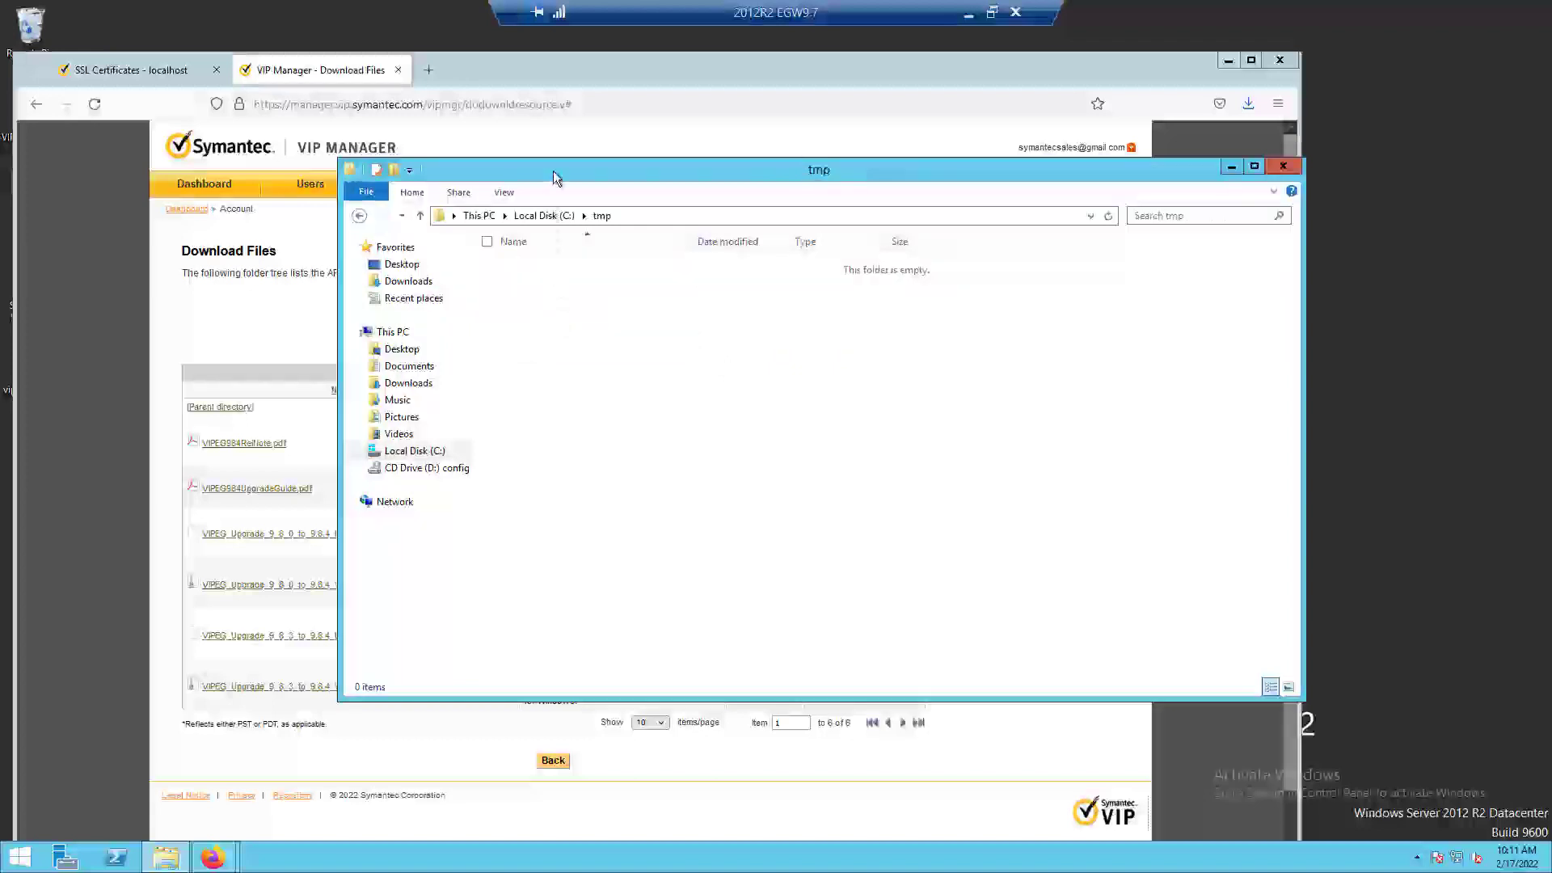
left_click_drag(553, 172, 220, 38)
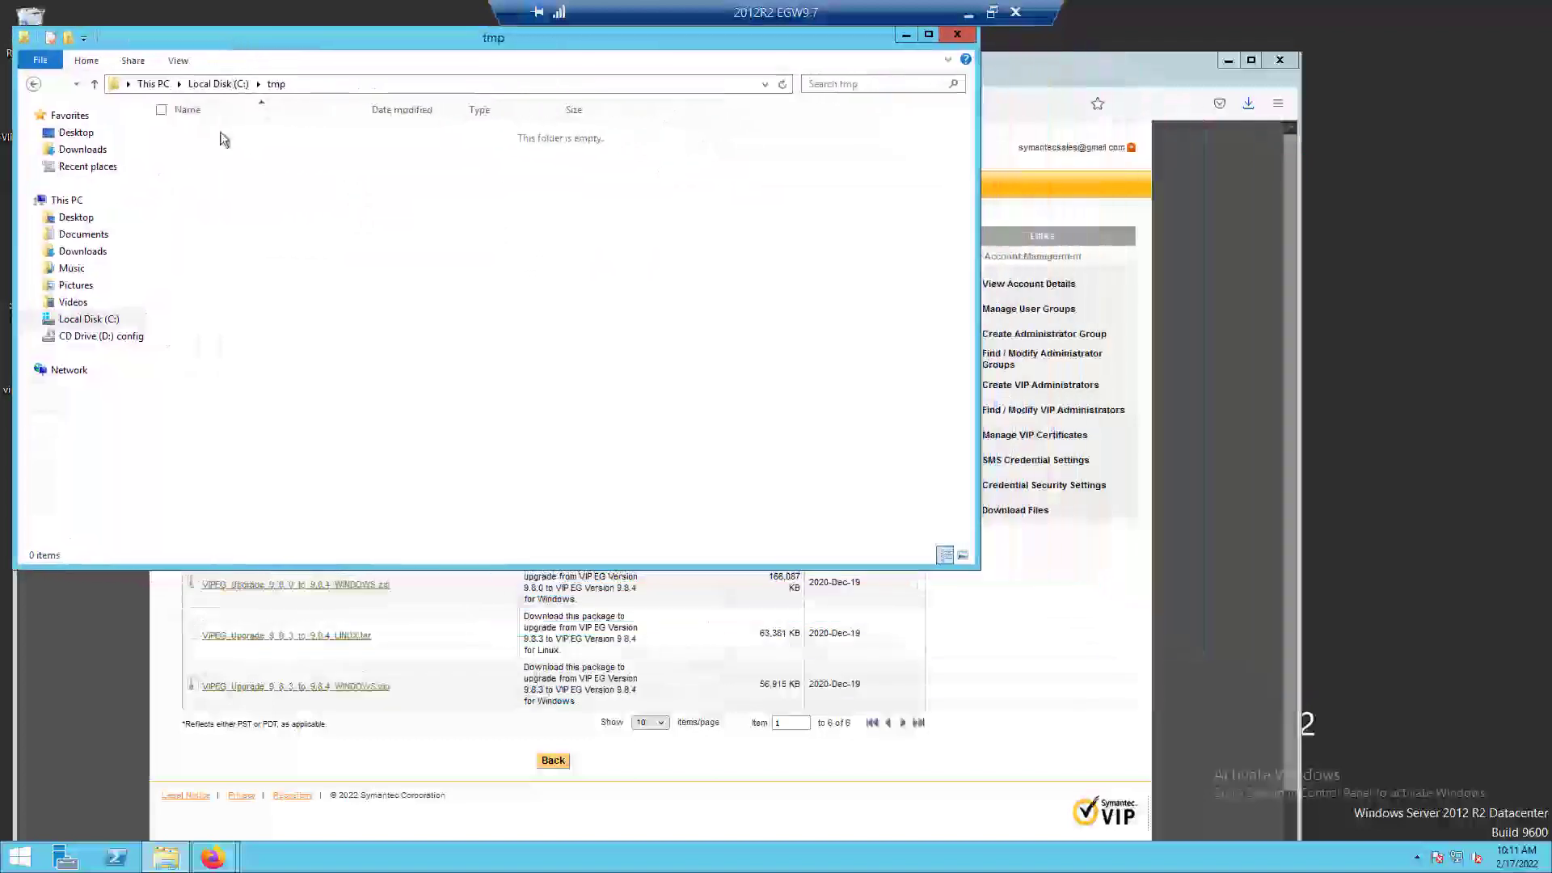
Open Downloads in a second File Explorer window and copy the extracted VIPEG_Upgrade_9_8_0_to_9.8.4_WINDOWS folder into C:\tmp.
right_click(166, 857)
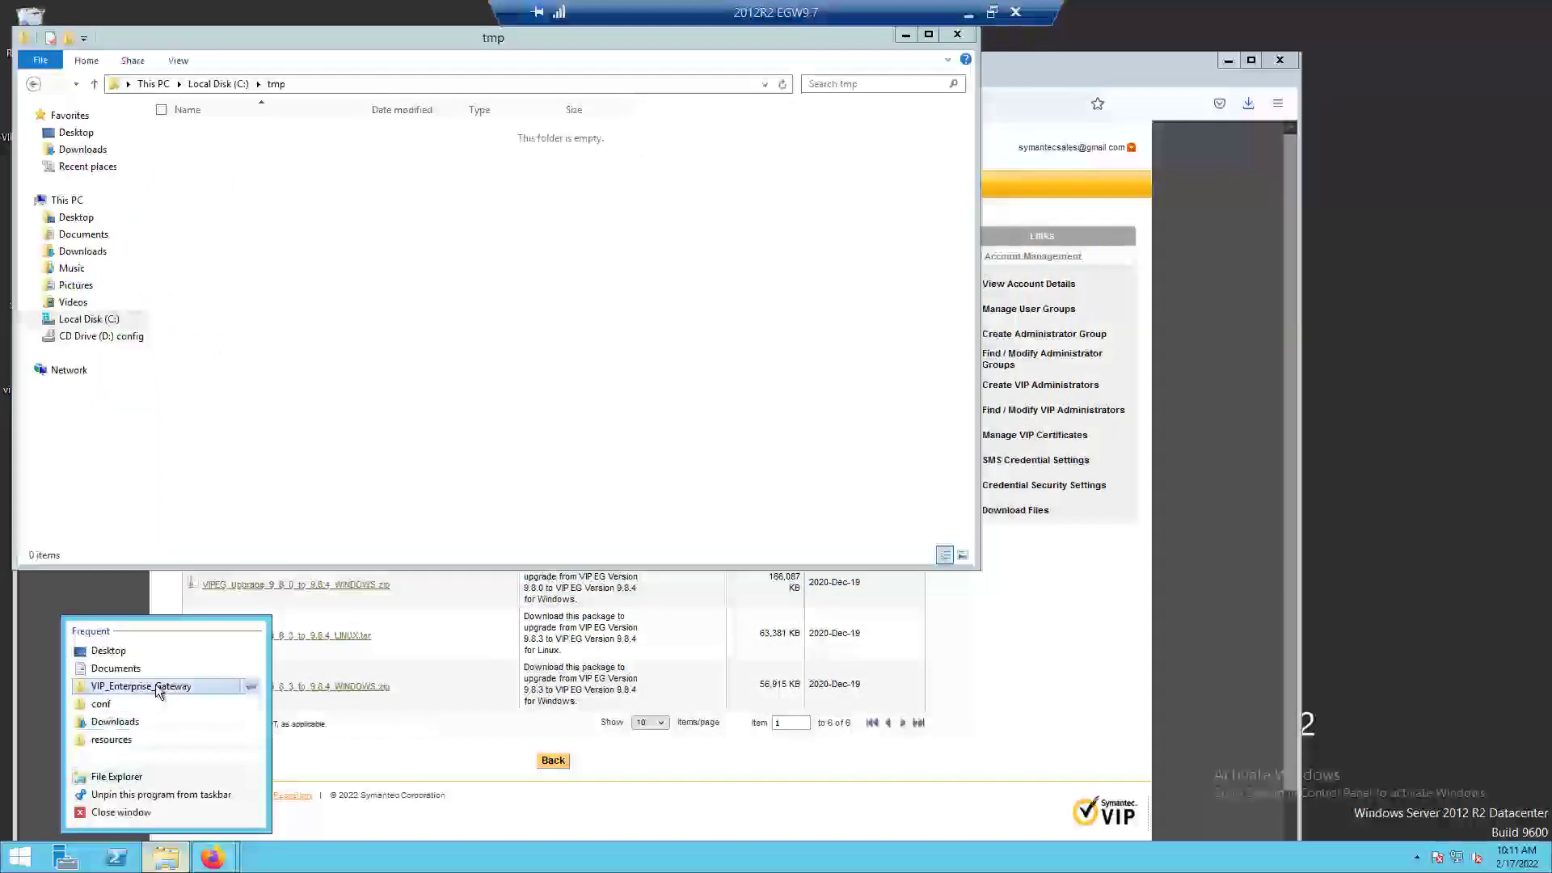
left_click(121, 778)
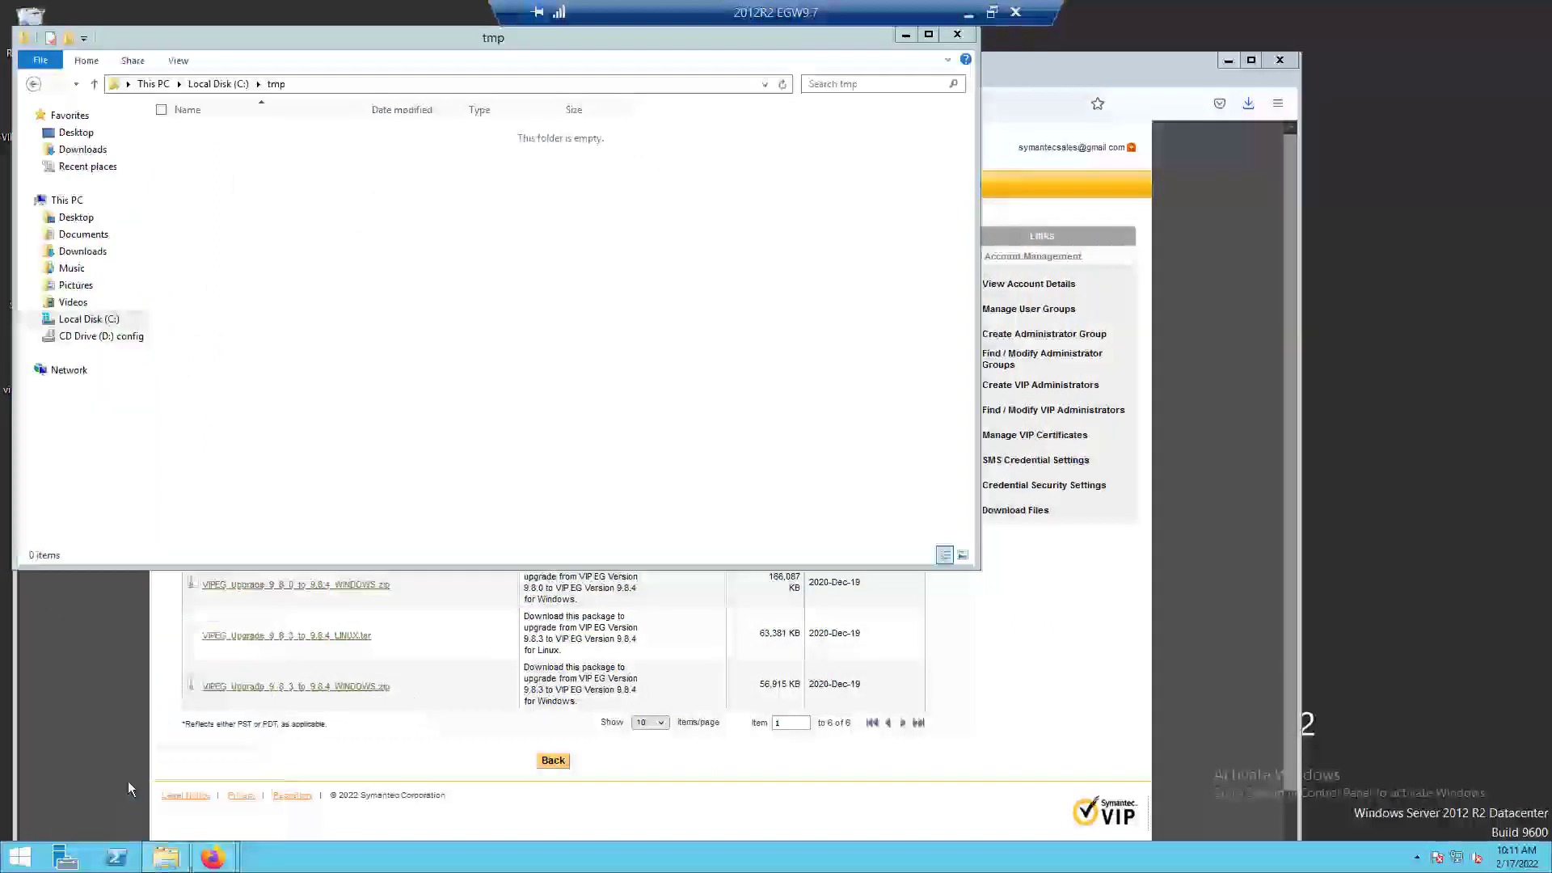
left_click_drag(589, 65, 1422, 324)
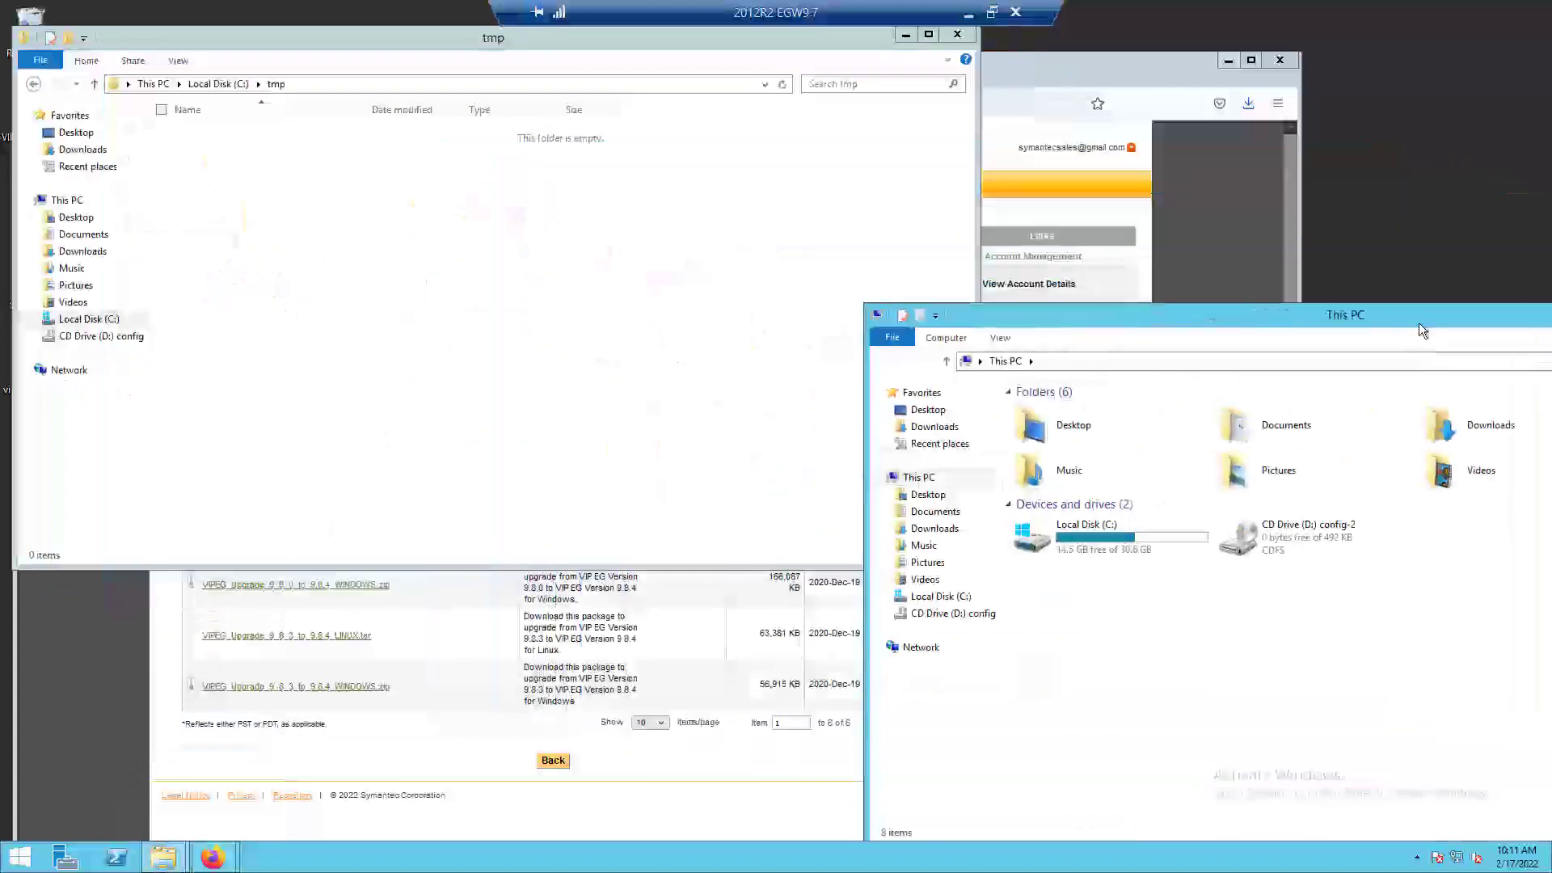
left_click(941, 533)
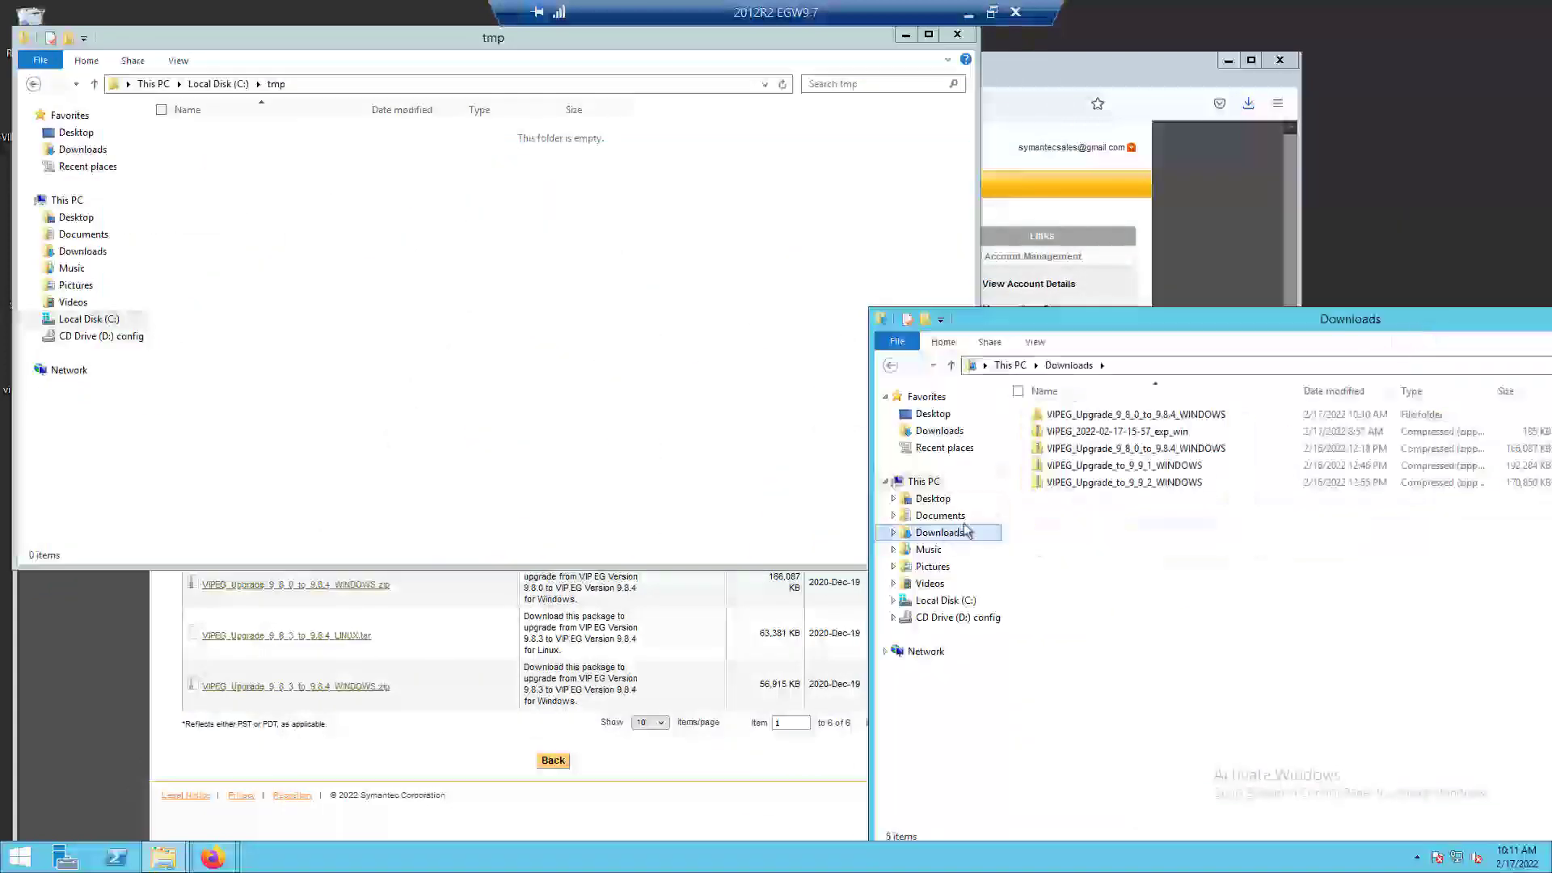
left_click_drag(1105, 418, 506, 413)
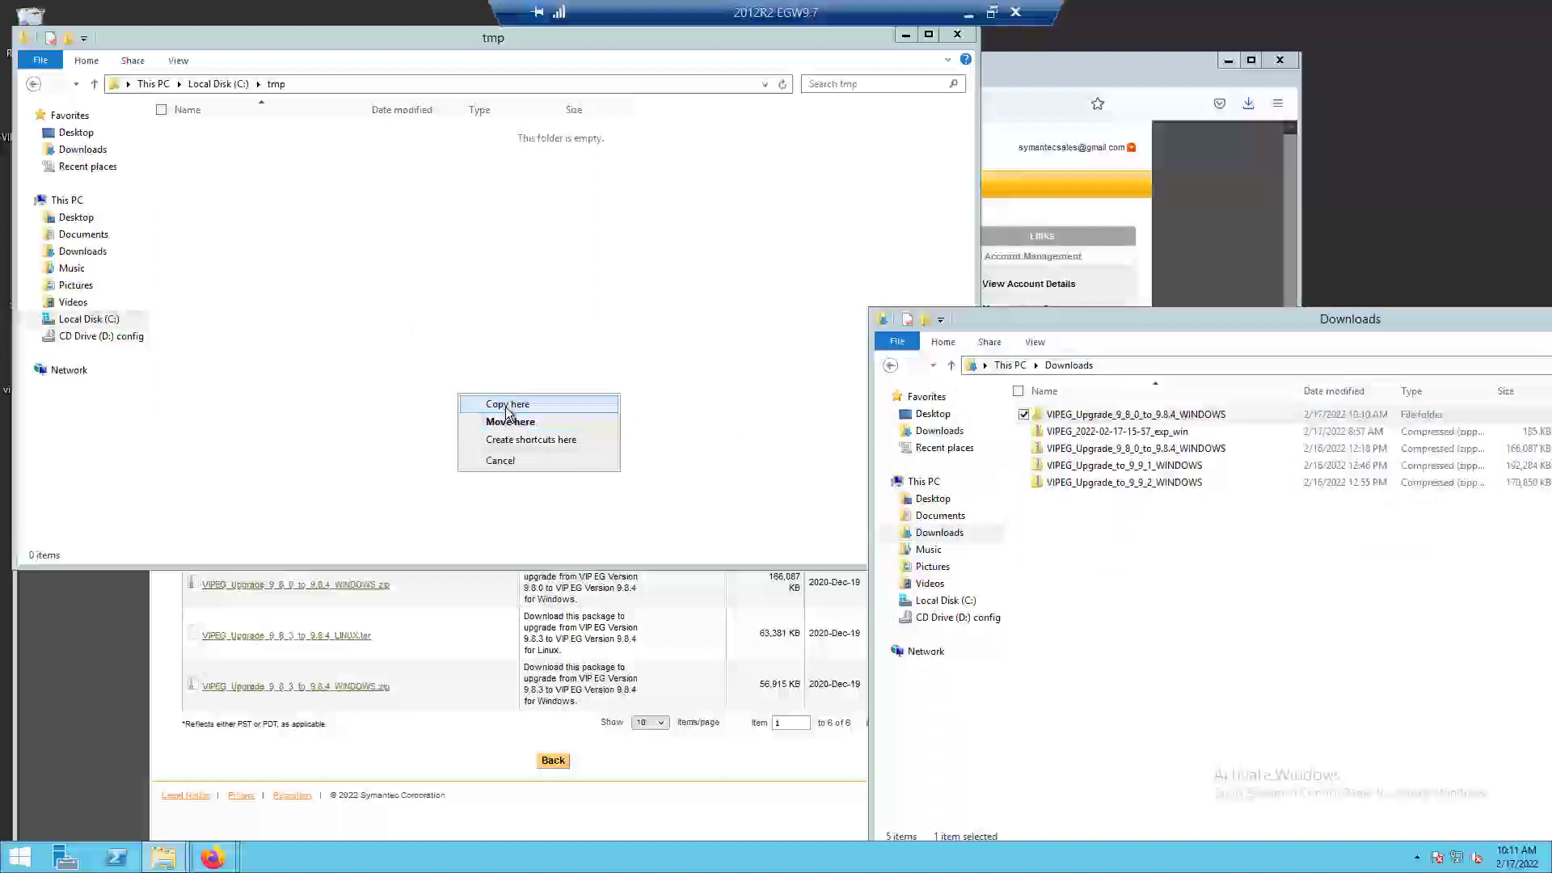
left_click(506, 406)
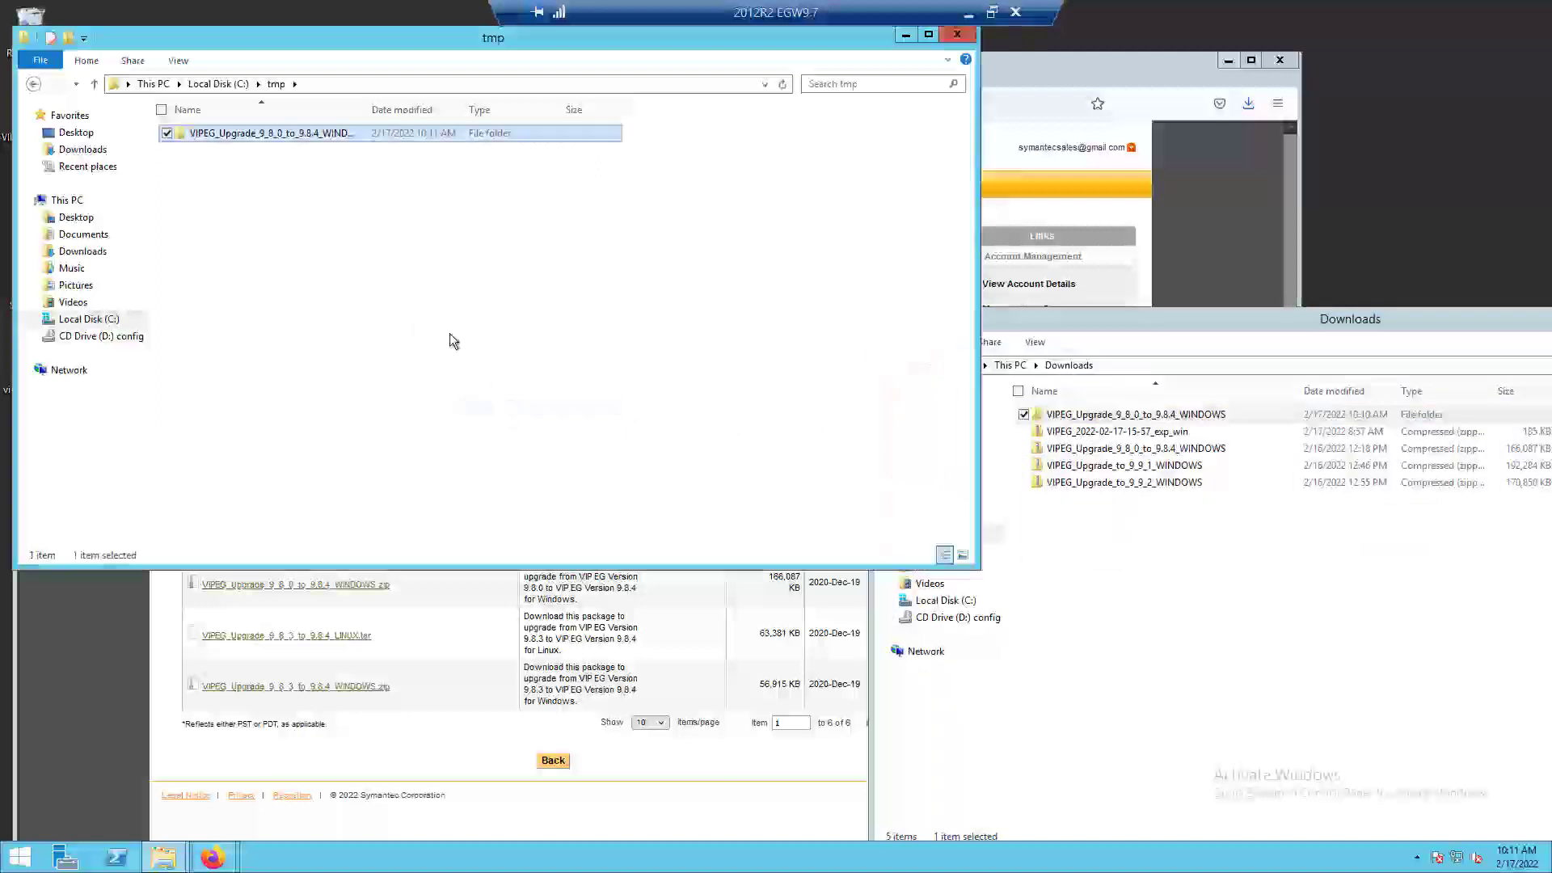
Rename the copied upgrade folder in C:\tmp as 984.
left_click(294, 132)
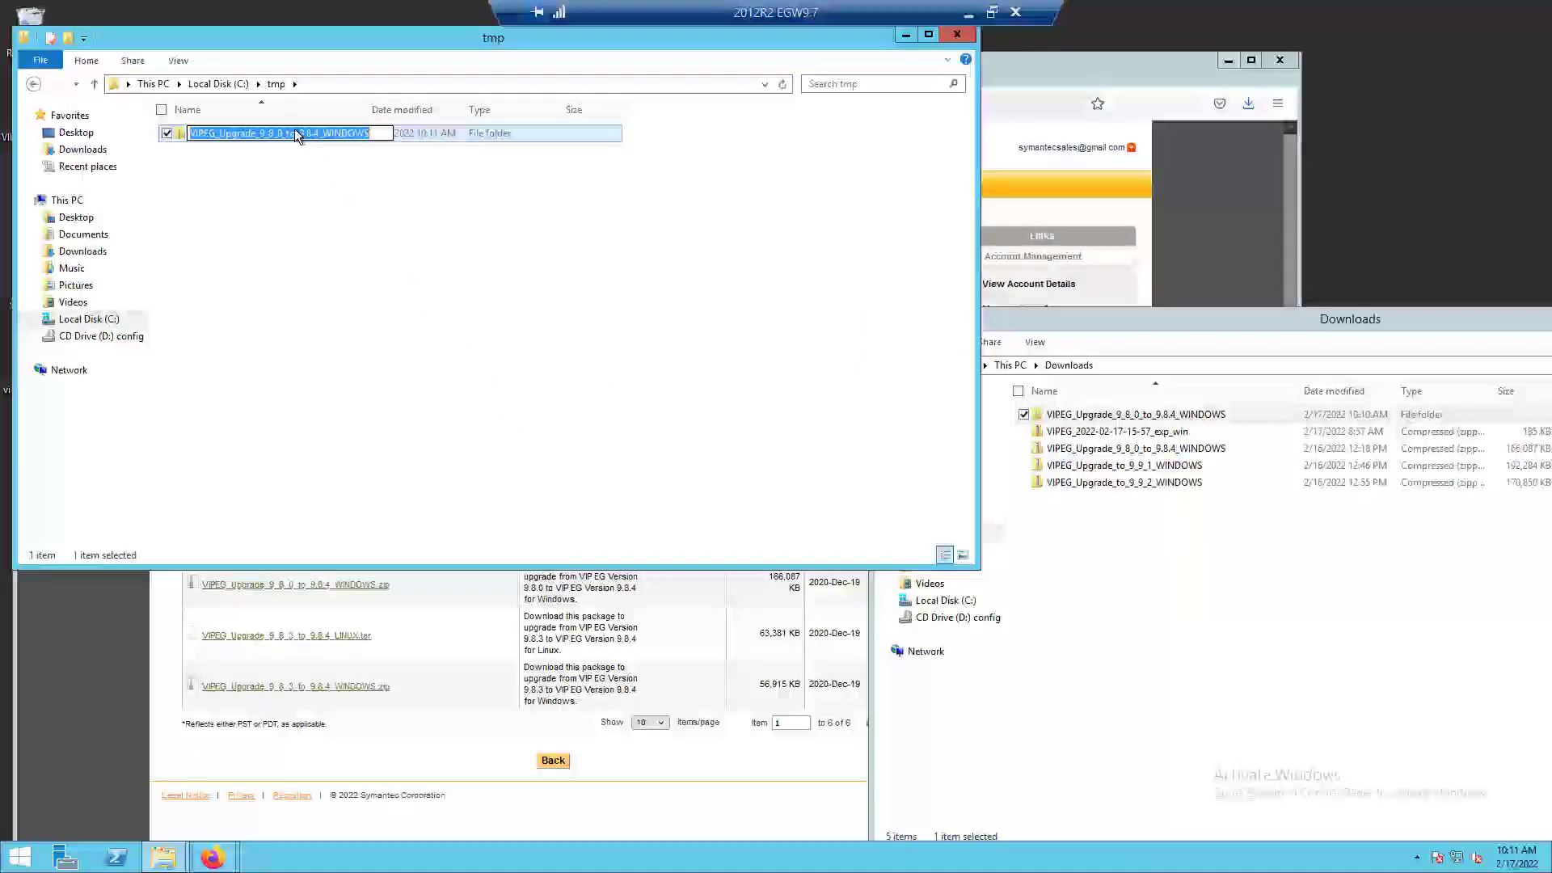
type("98")
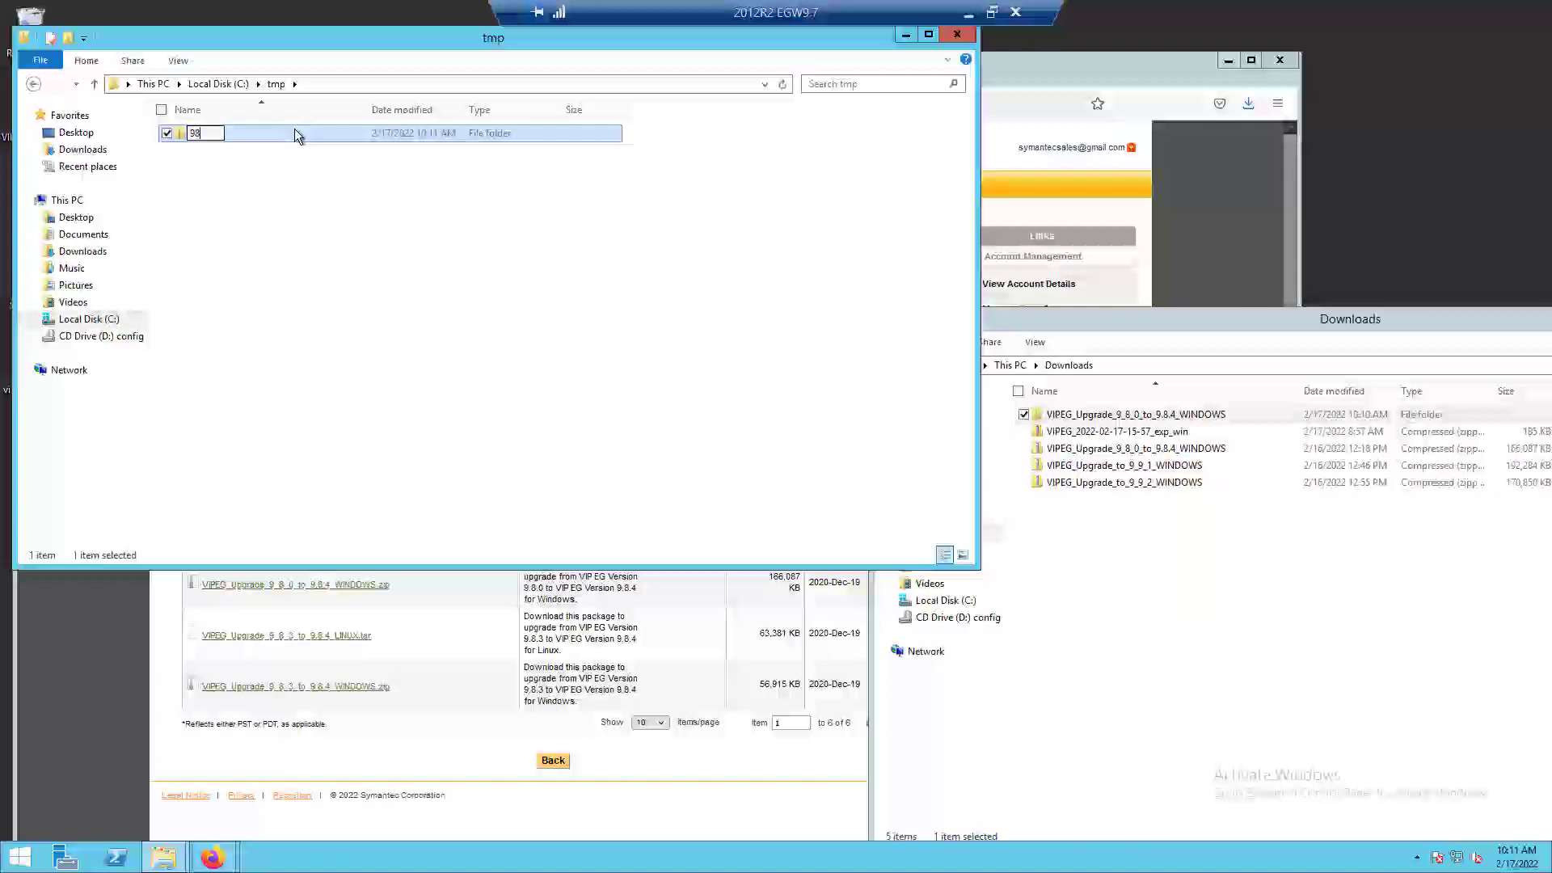
type("4")
key("Return")
left_click(1257, 321)
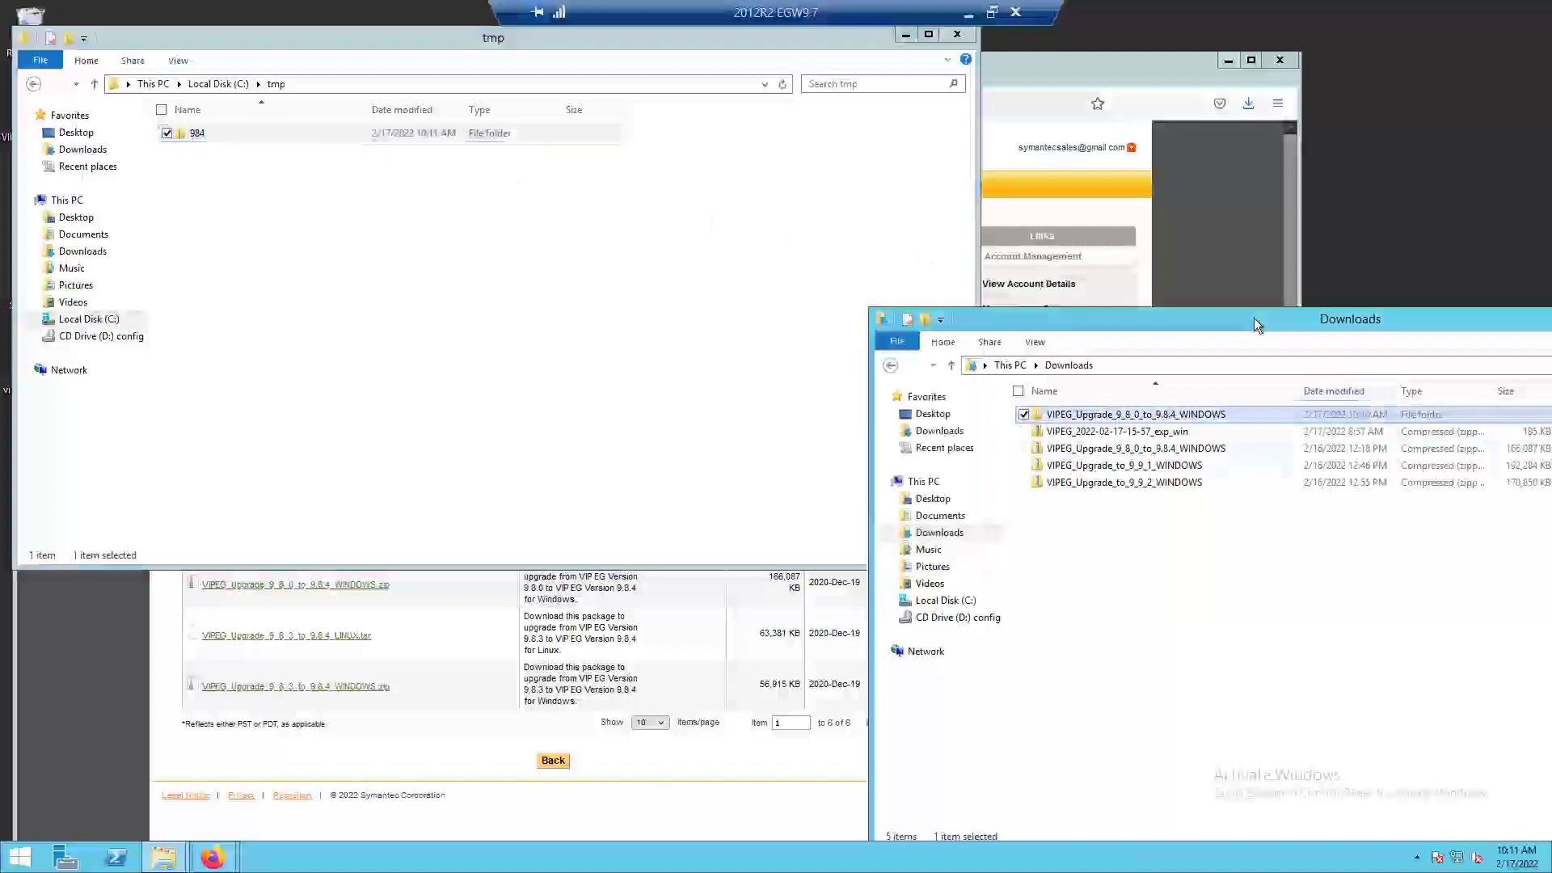
Open the tools folder of the VIP_Enterprise_Gateway installation in a separate window and place it beside the tmp window.
right_click(159, 856)
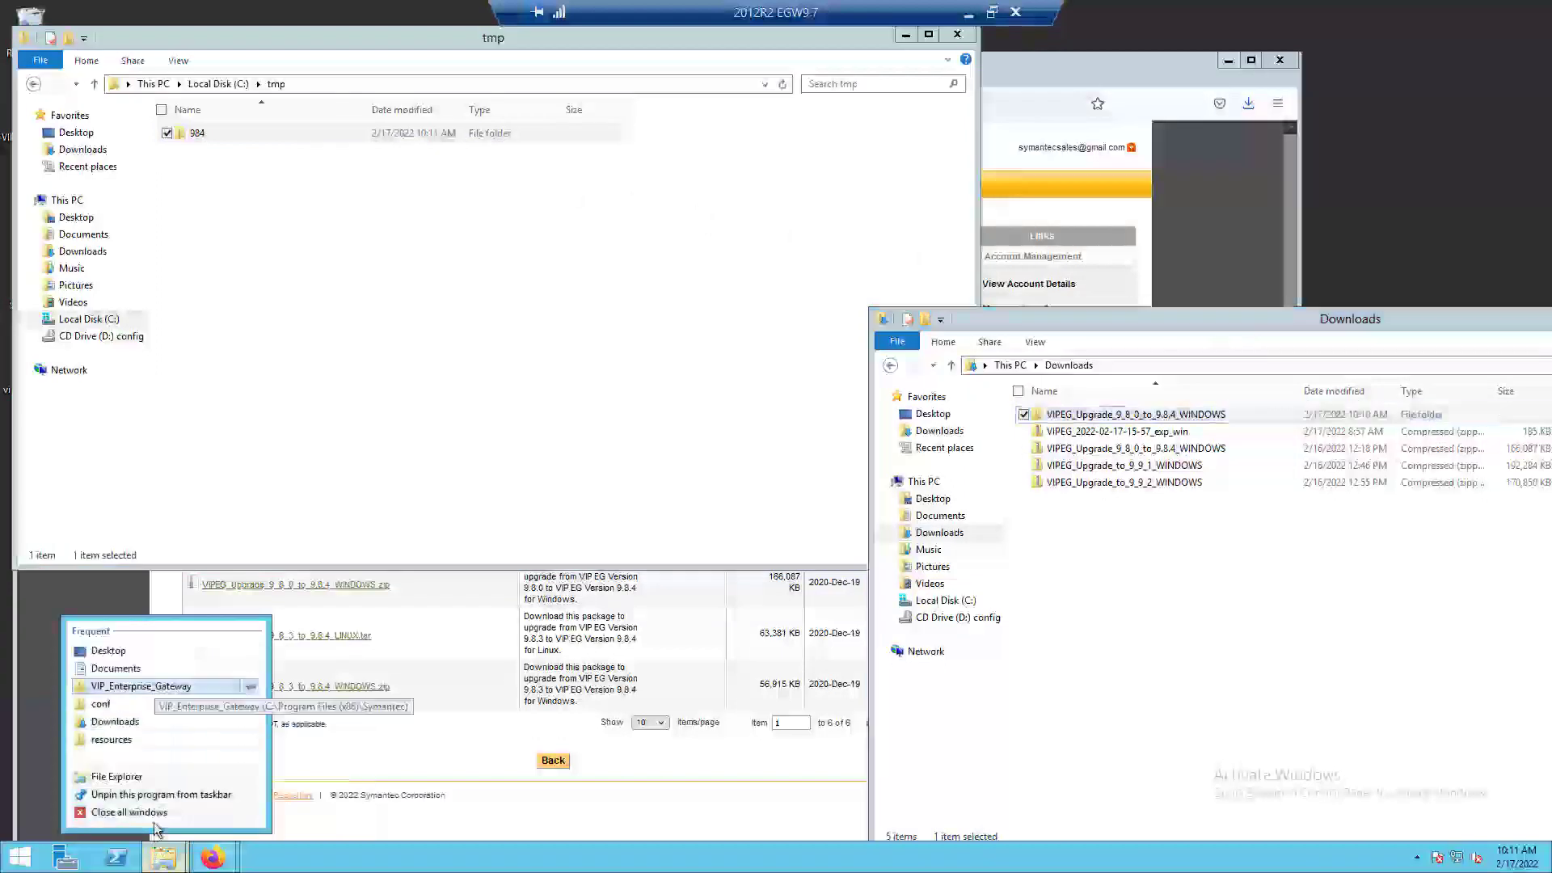
left_click(145, 686)
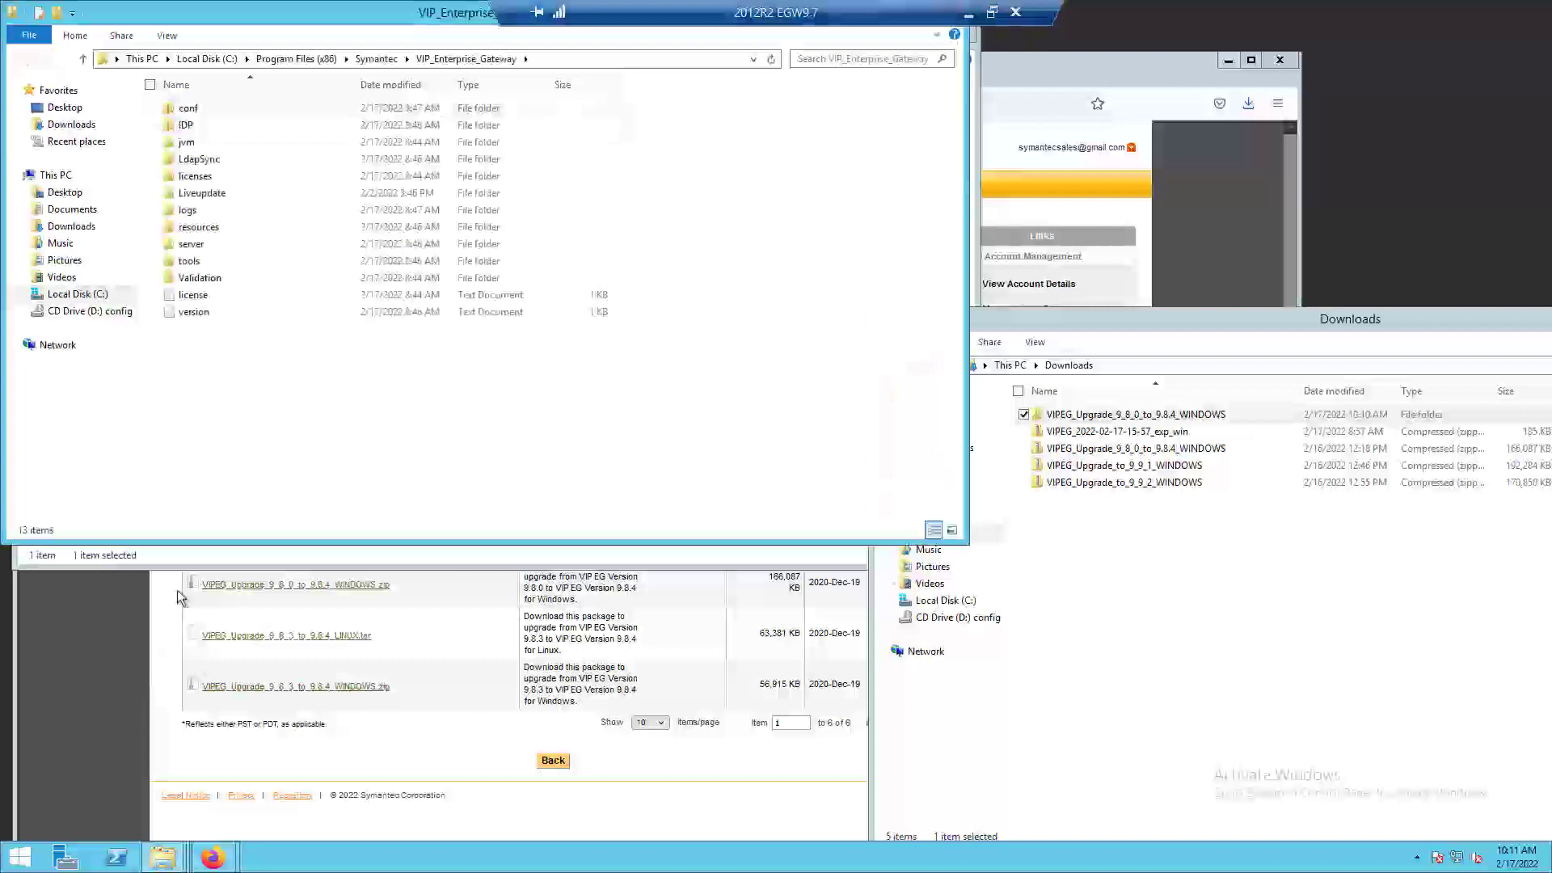
left_click_drag(371, 14, 1047, 303)
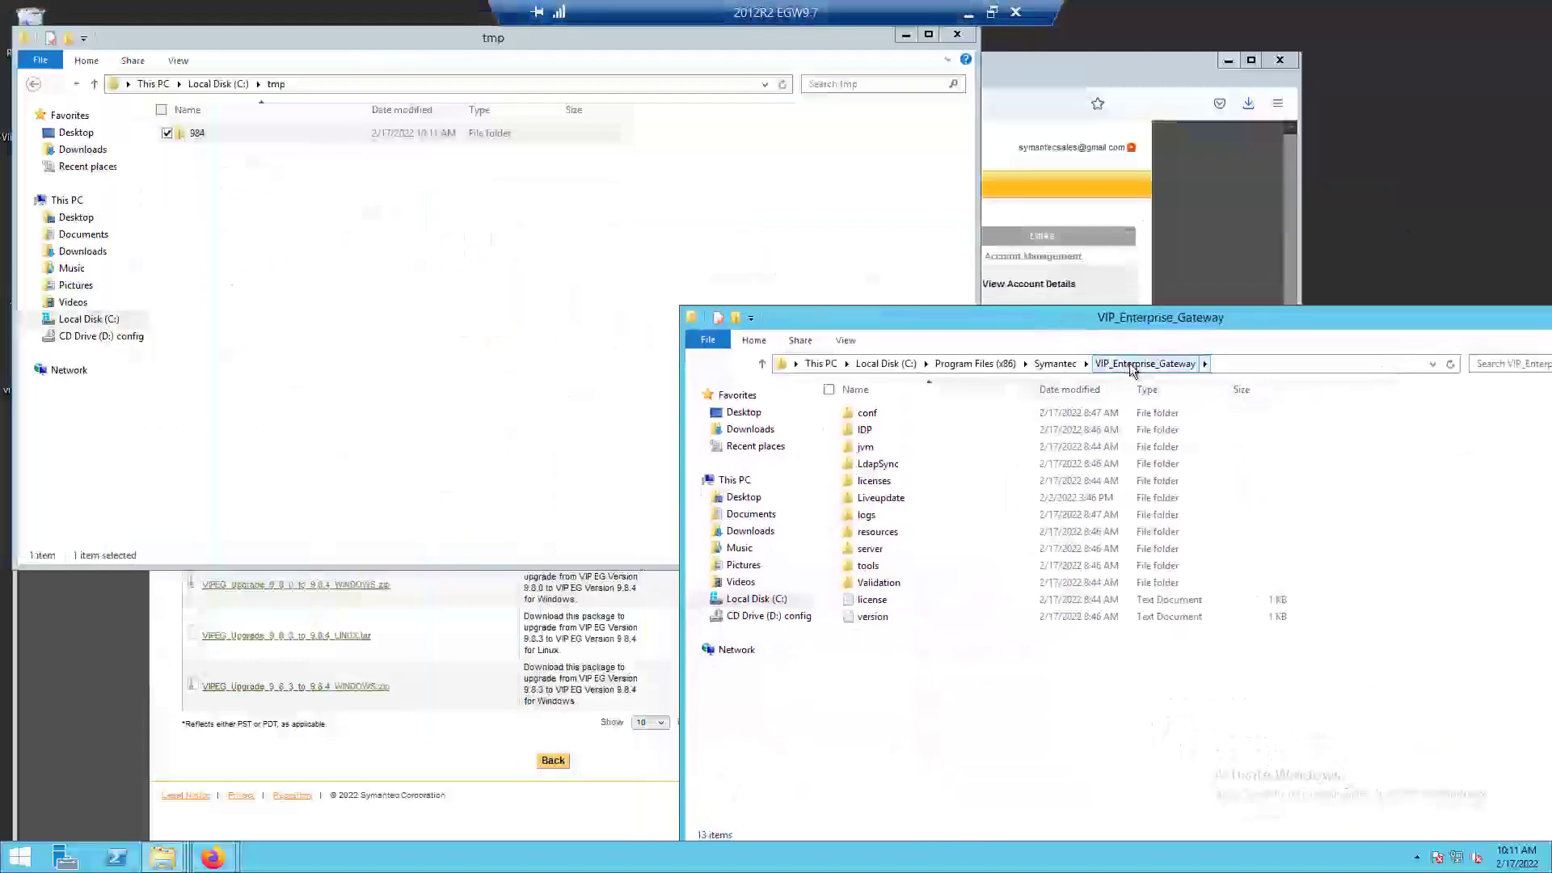
double_click(871, 564)
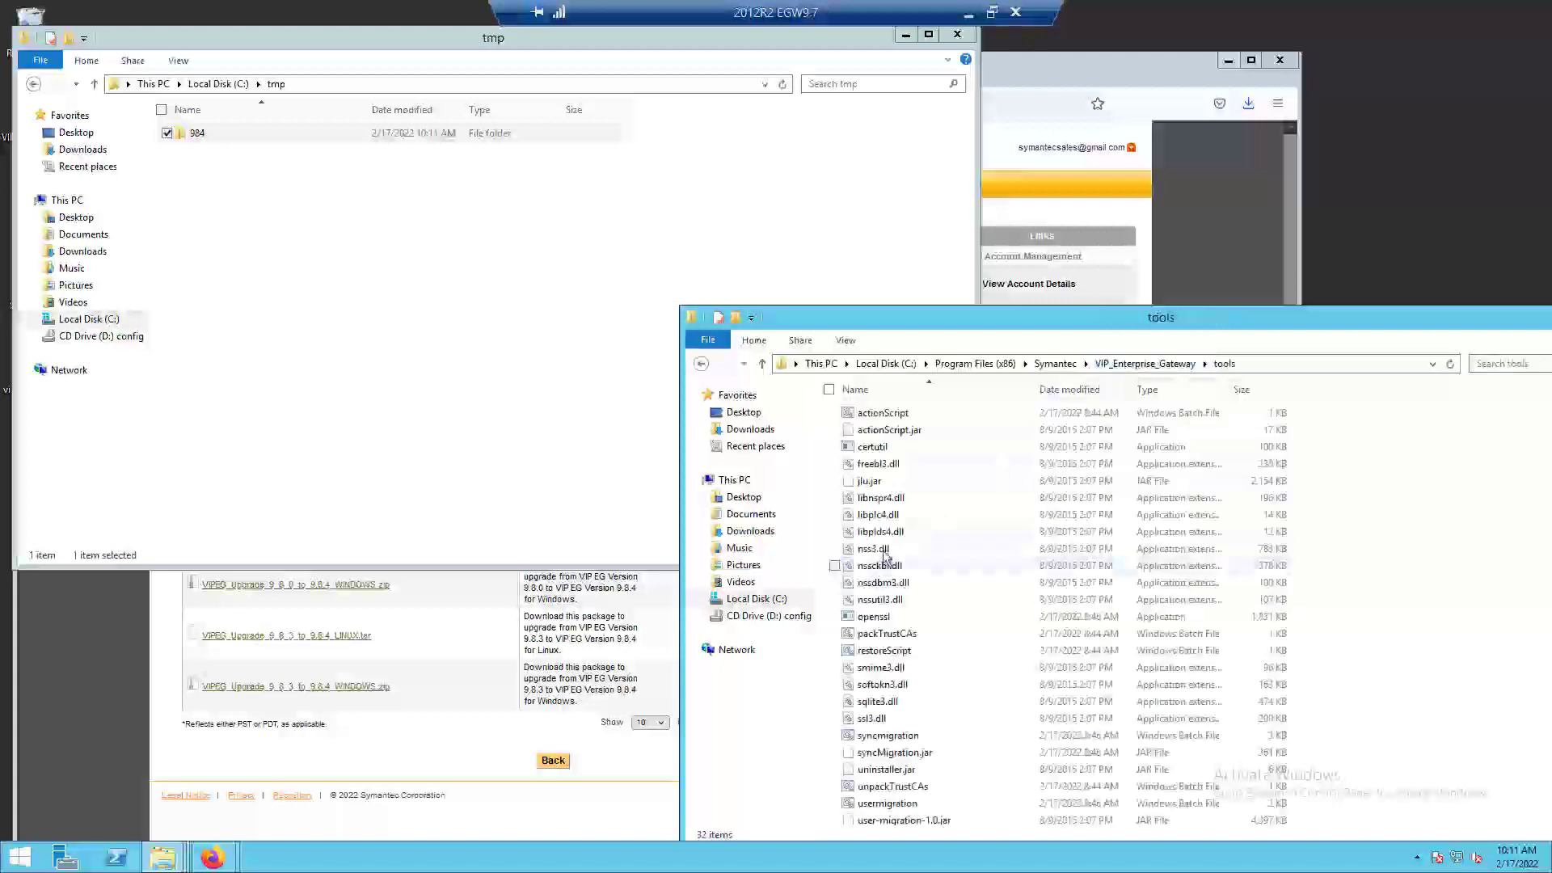
left_click_drag(1107, 317, 1122, 230)
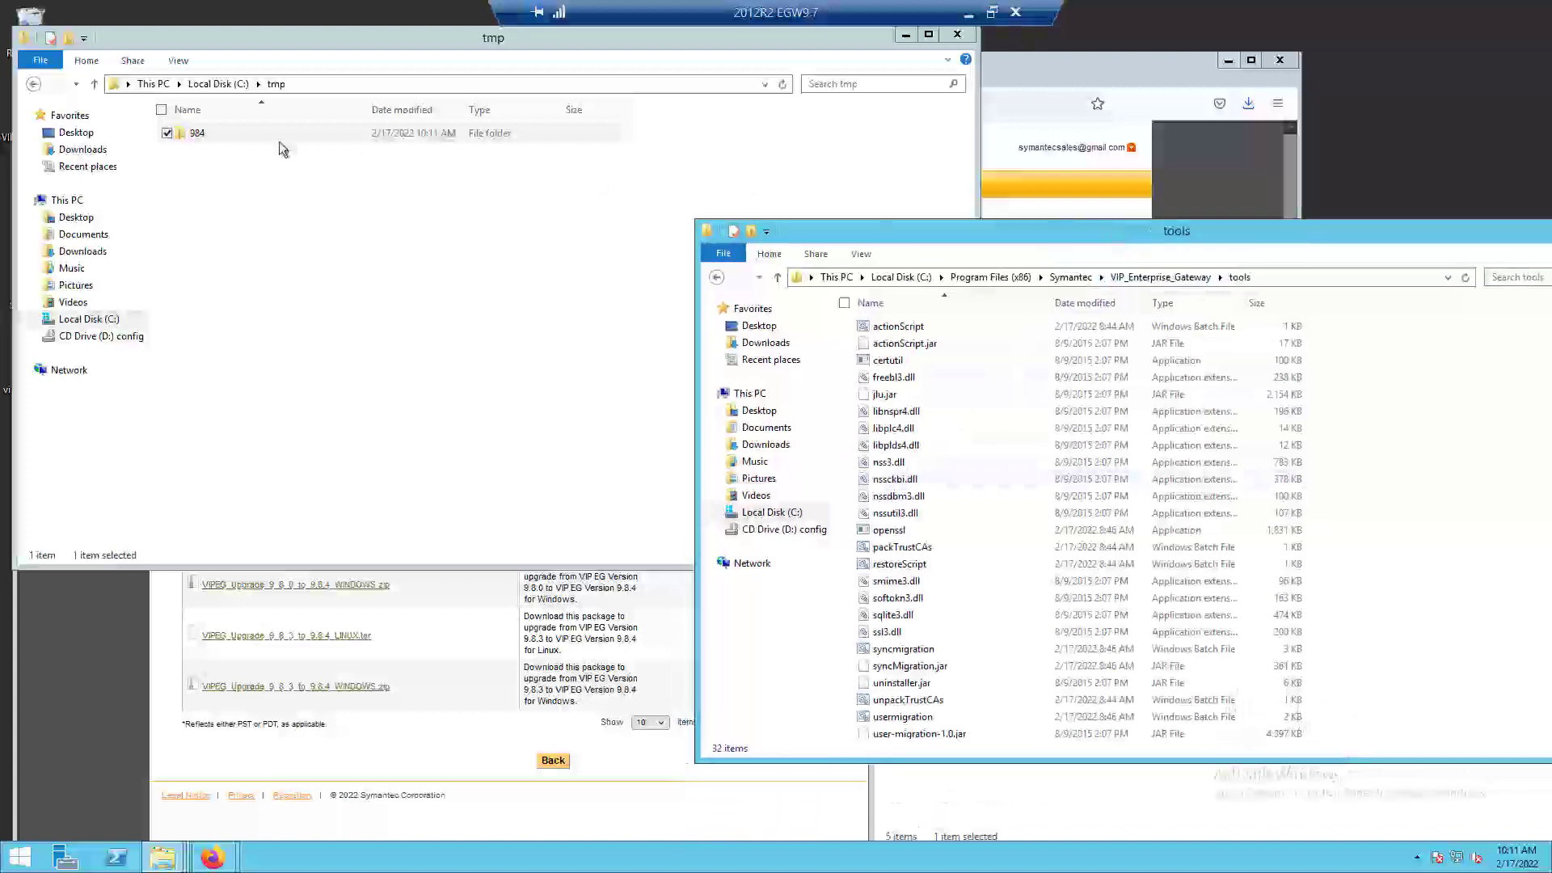
Open the 984 folder in C:\tmp and arrange the tools window so both file lists can be compared.
double_click(220, 135)
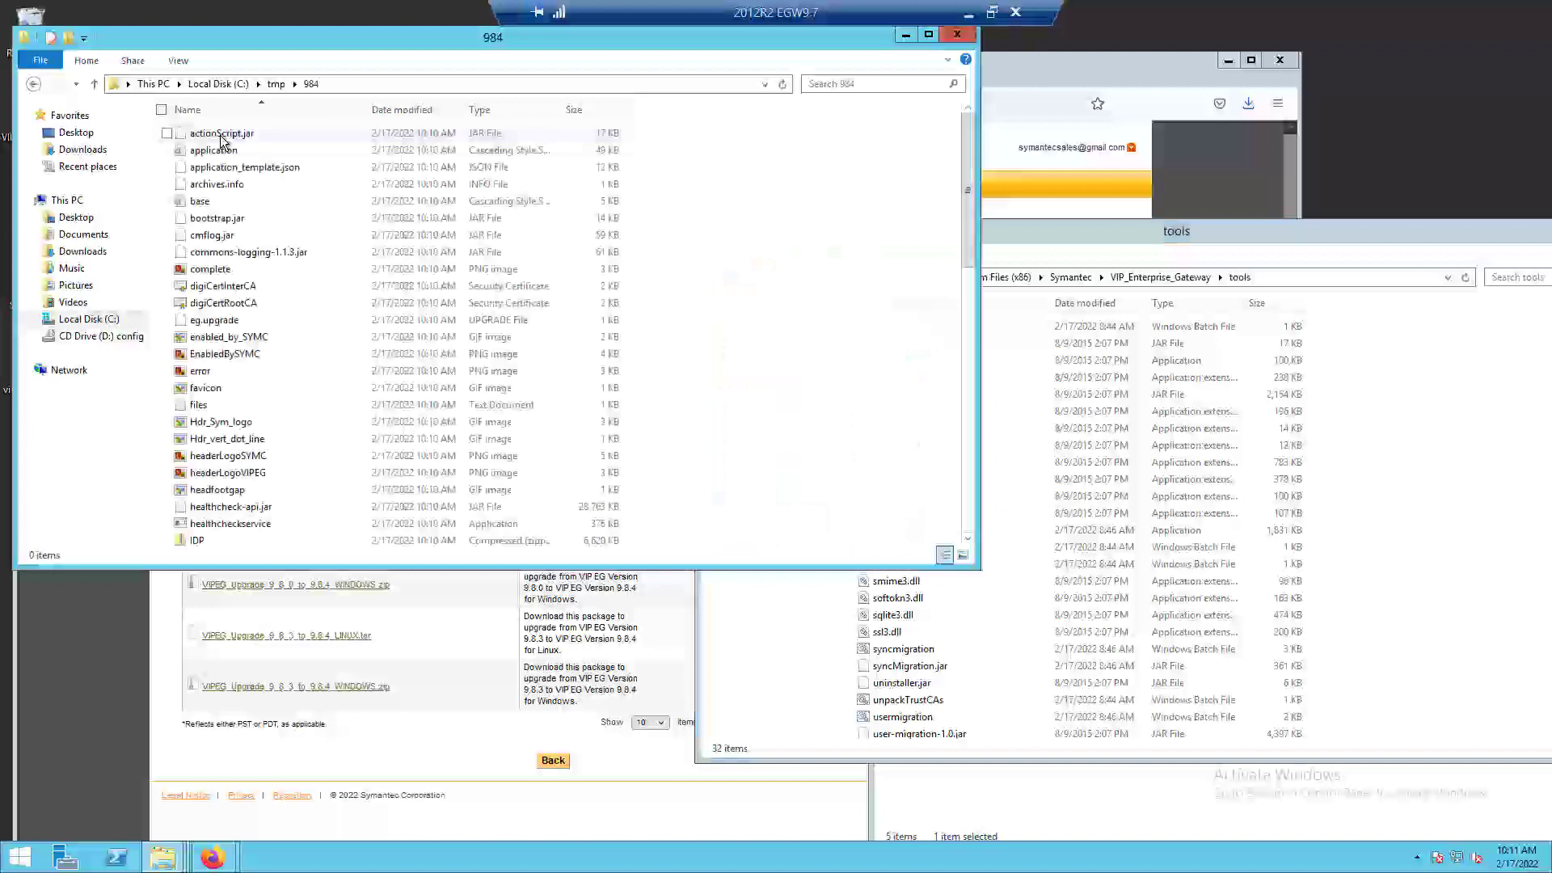
left_click_drag(1018, 233, 1082, 281)
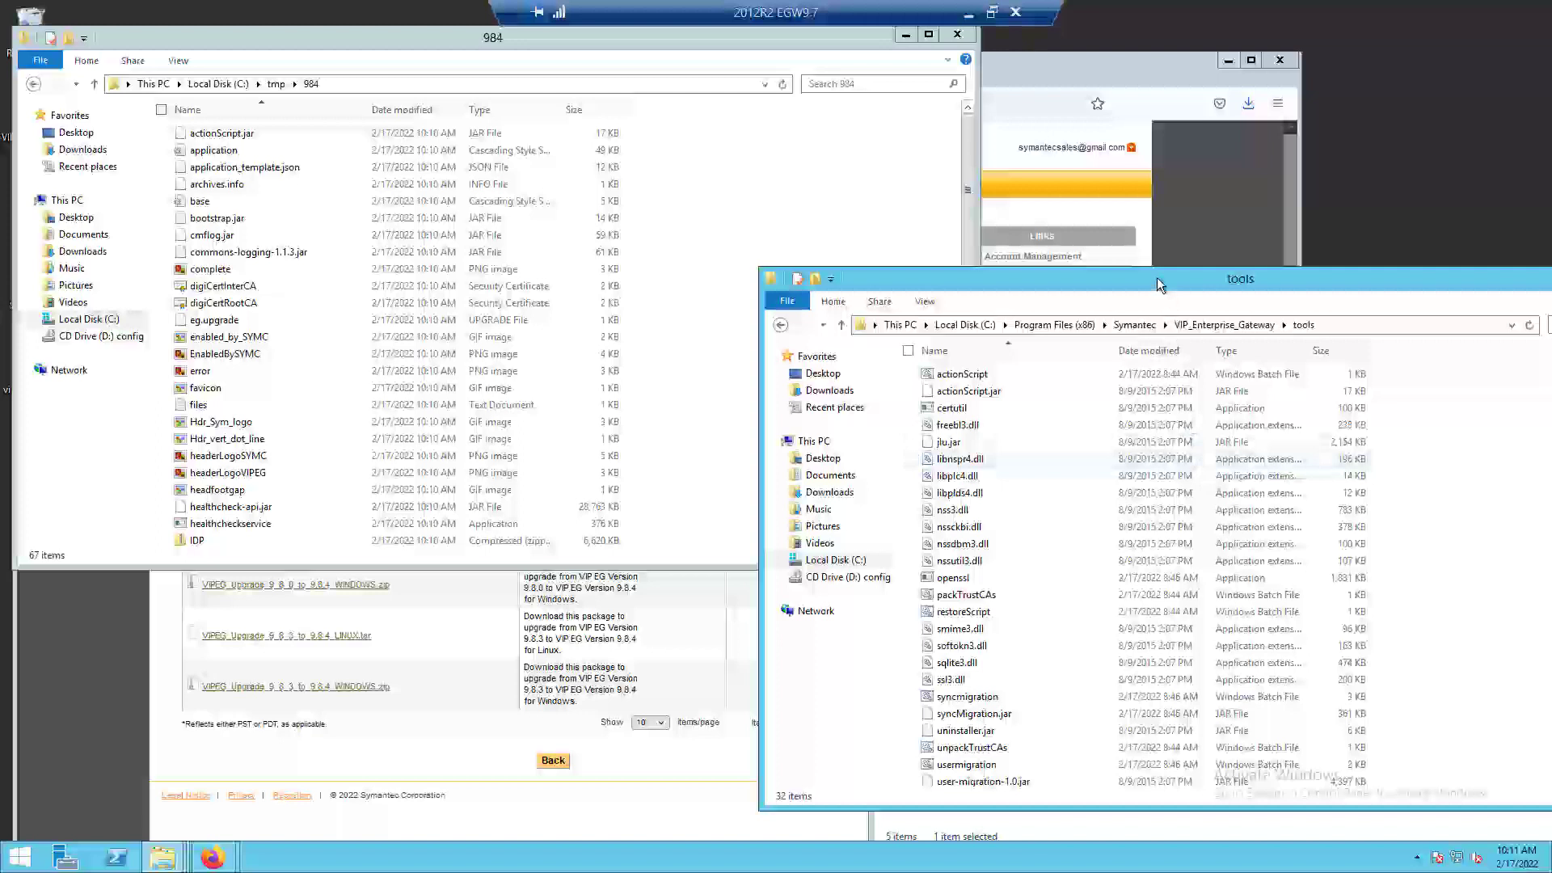
left_click_drag(1160, 285, 1161, 300)
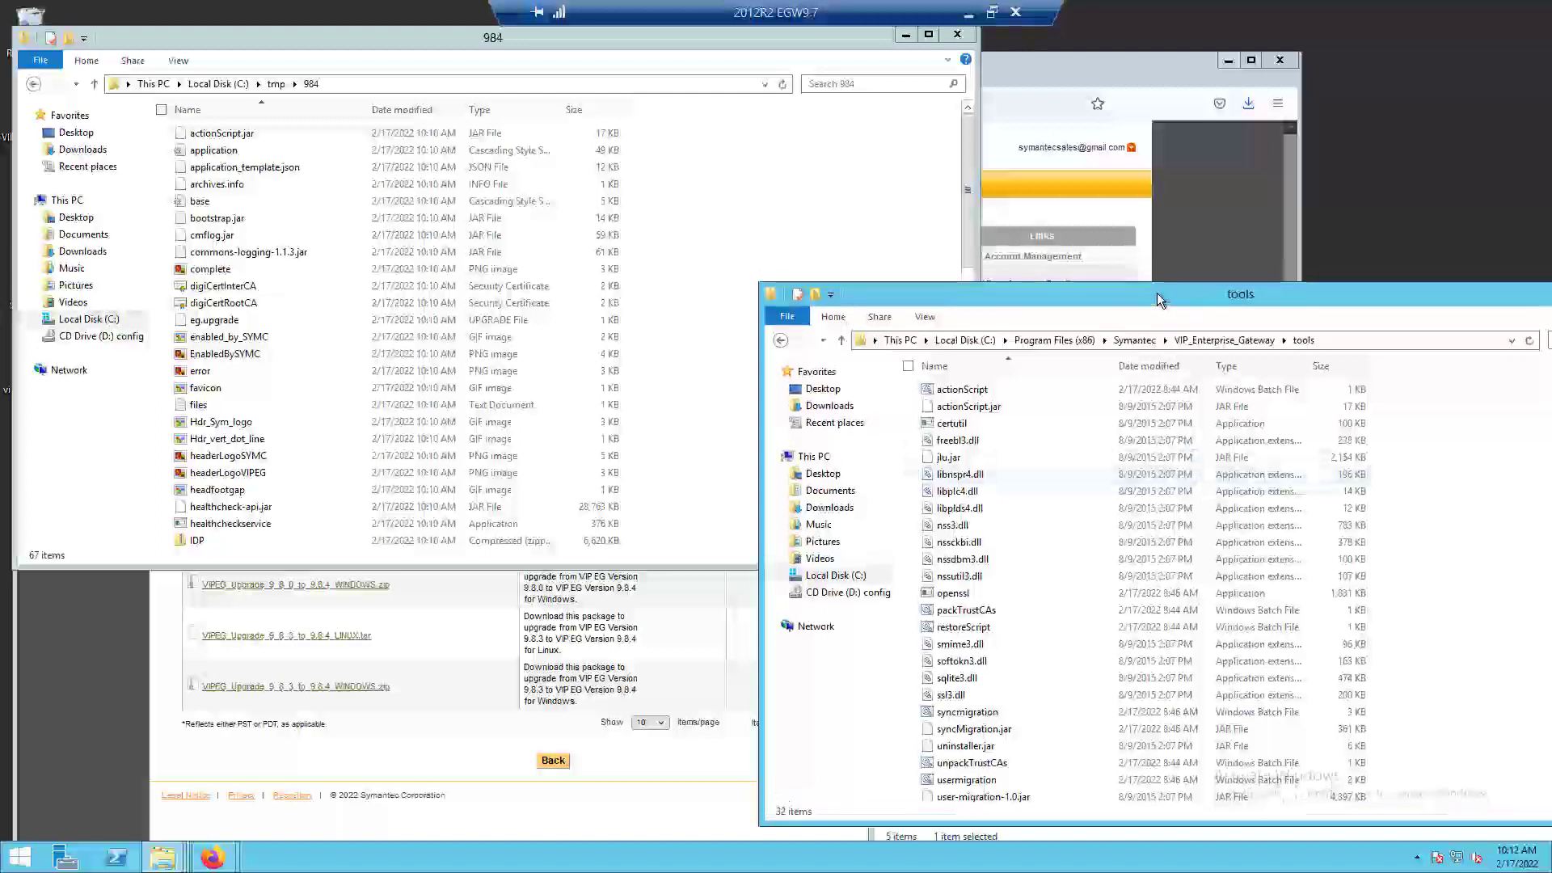
Rename actionScript.jar in the gateway's tools folder as actionScript.jar_98 and accept the file extension change.
left_click(1008, 409)
left_click(1008, 409)
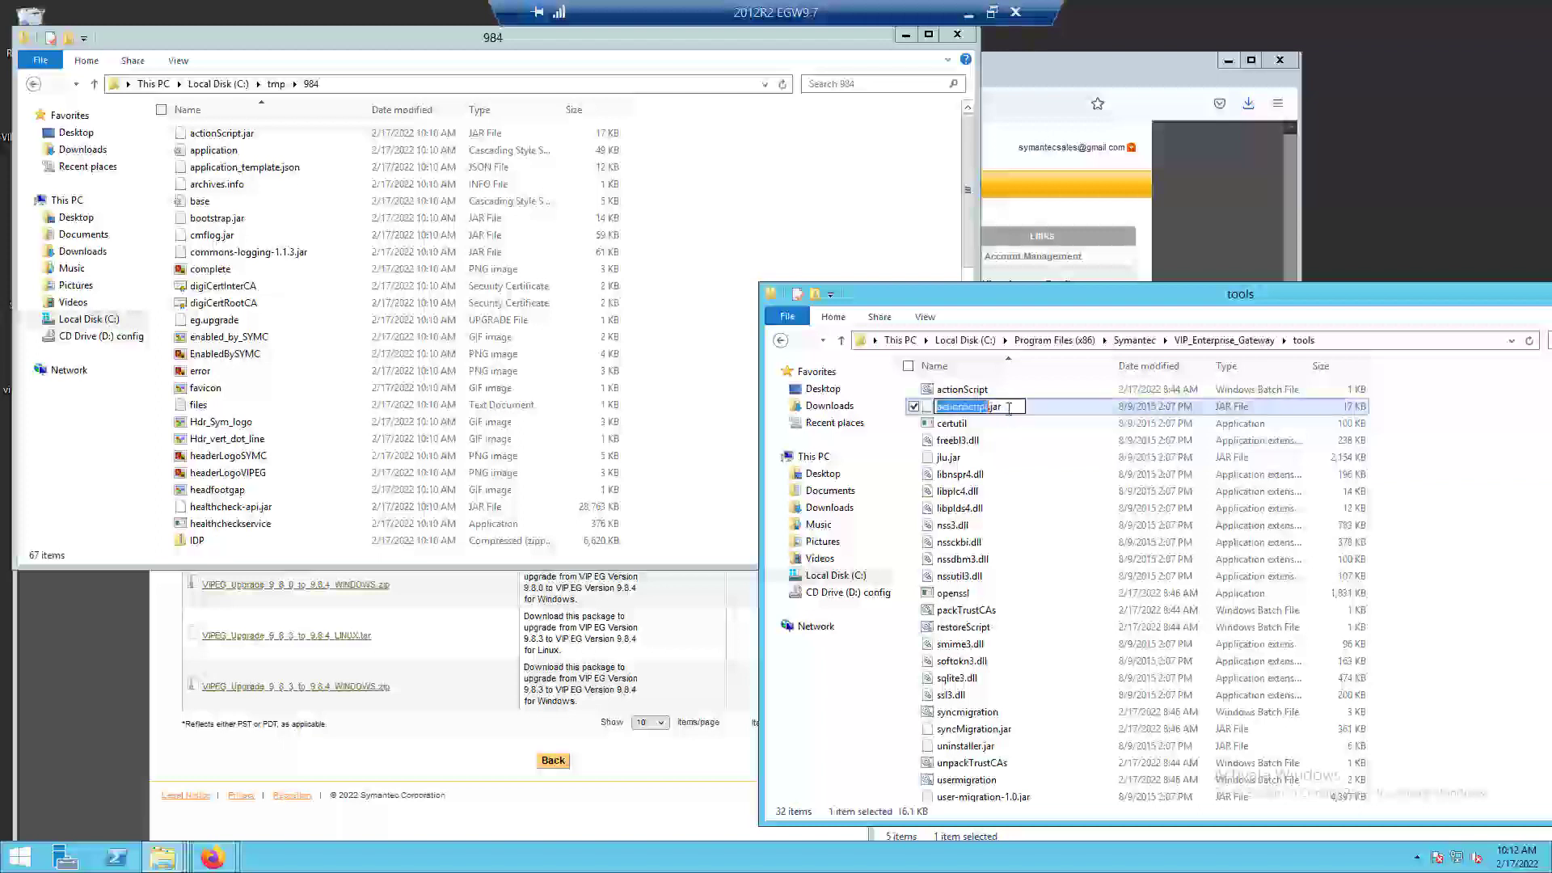
left_click(1008, 408)
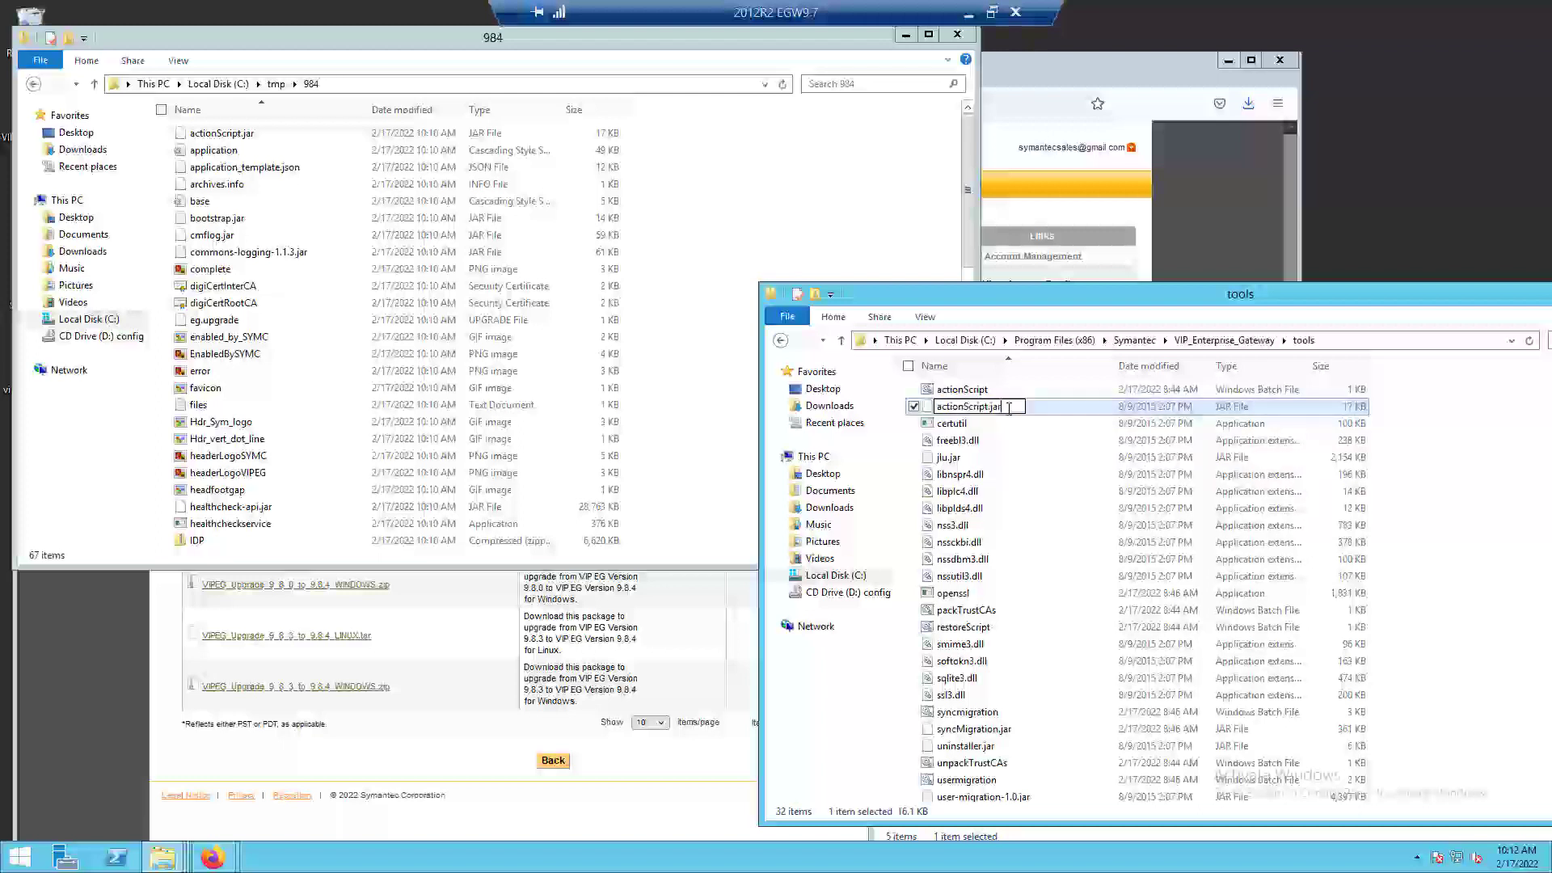
type("_")
type("9")
type("7")
key("BackSpace")
type("8")
left_click(1020, 476)
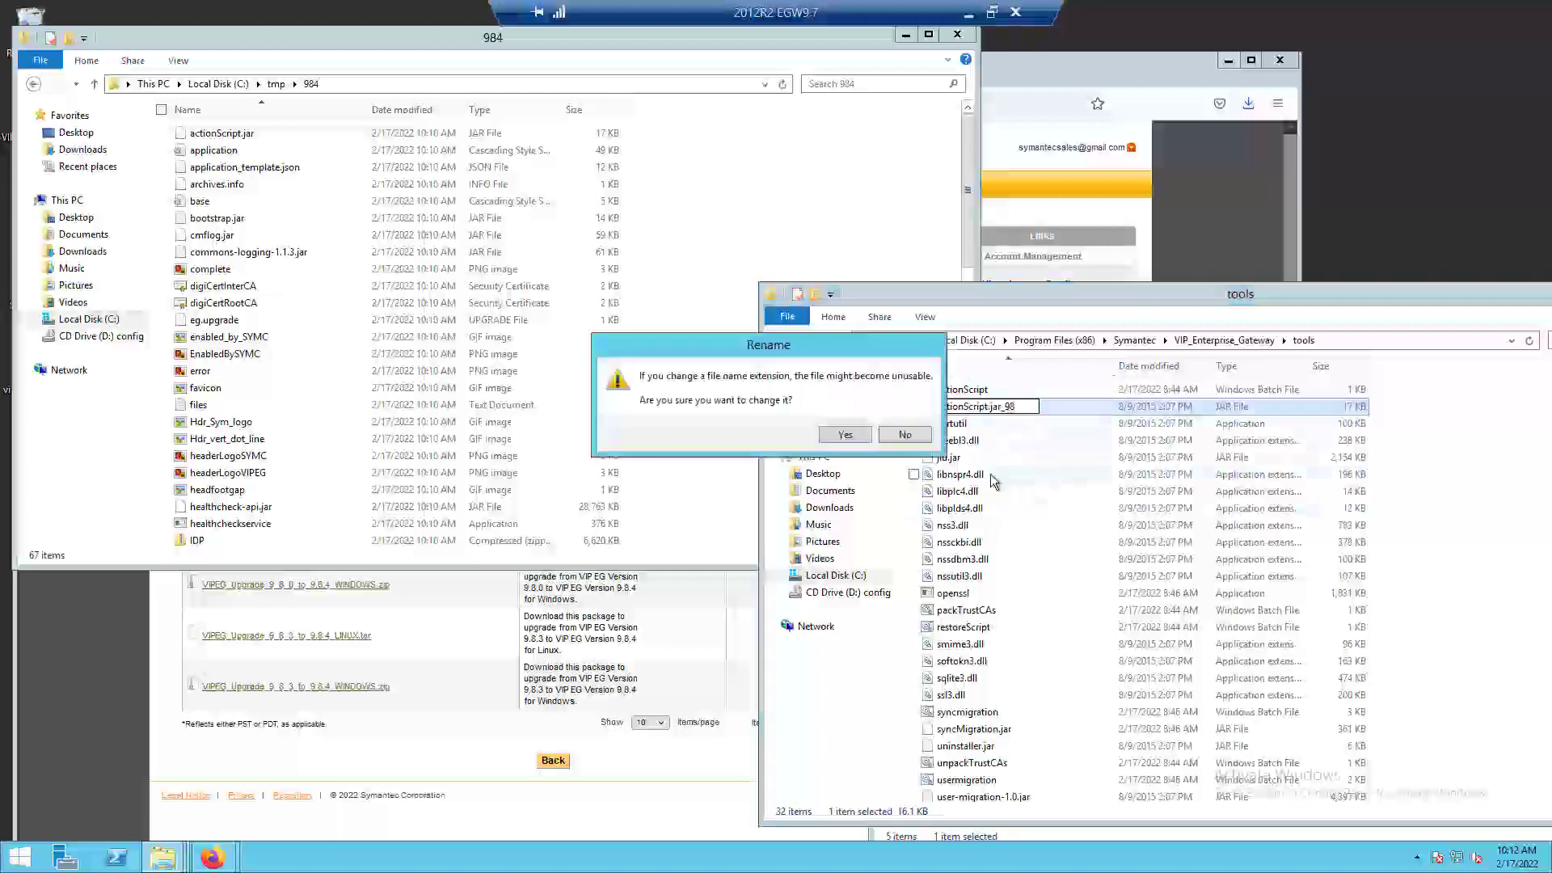
left_click(855, 440)
left_click(1003, 408)
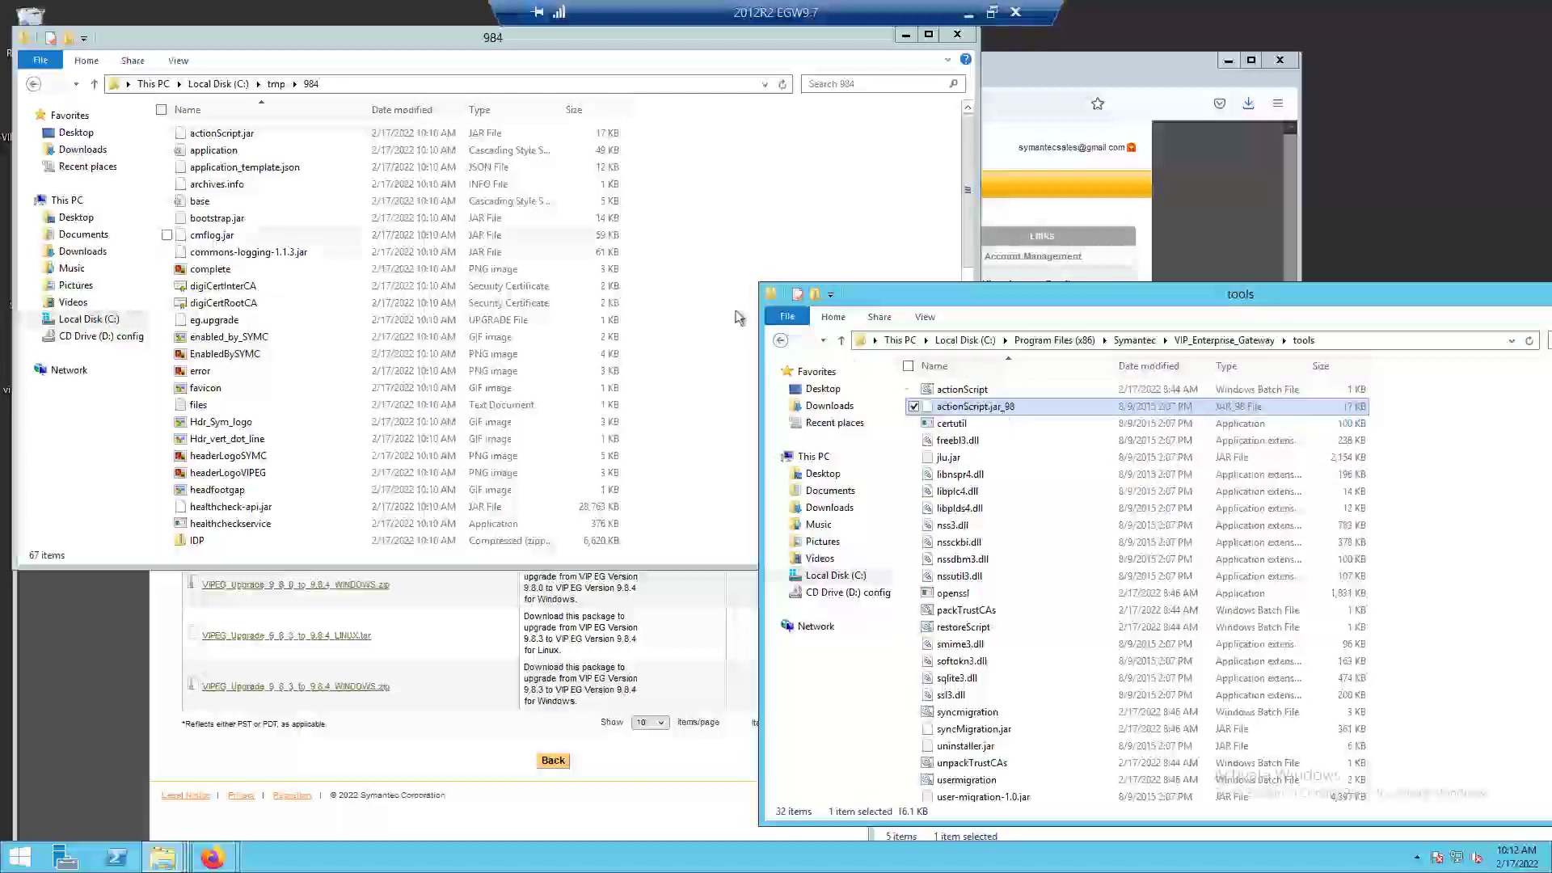
Copy actionScript.jar from the C:\tmp\984 folder into the gateway's tools folder.
left_click(247, 133)
left_click_drag(240, 134, 1168, 550)
left_click(1210, 559)
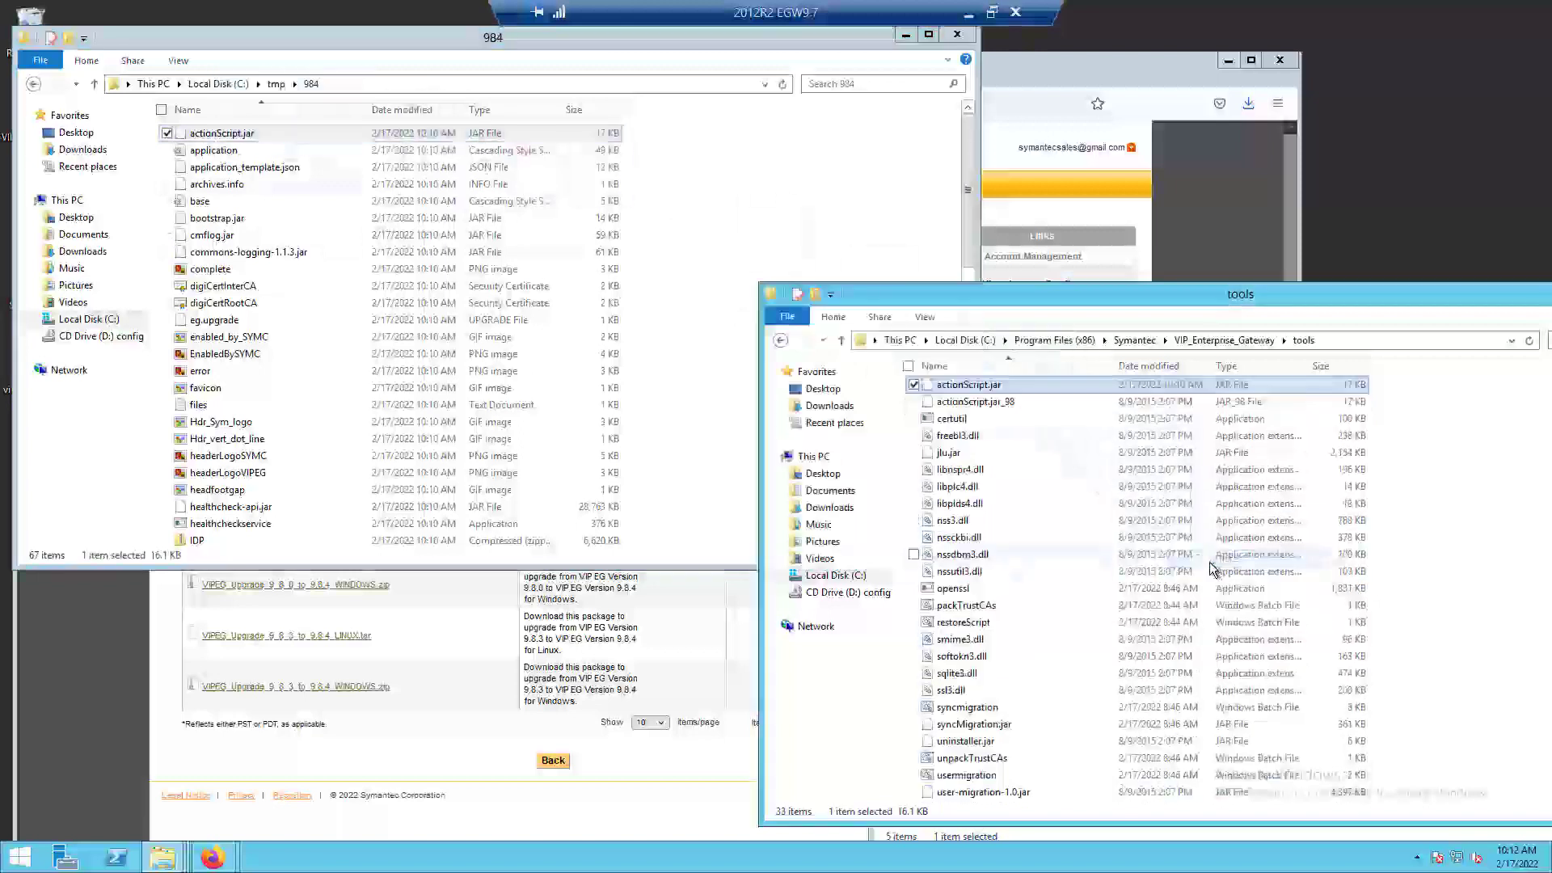
Open Command Prompt as administrator and place its window below the 984 folder's file list.
left_click(18, 859)
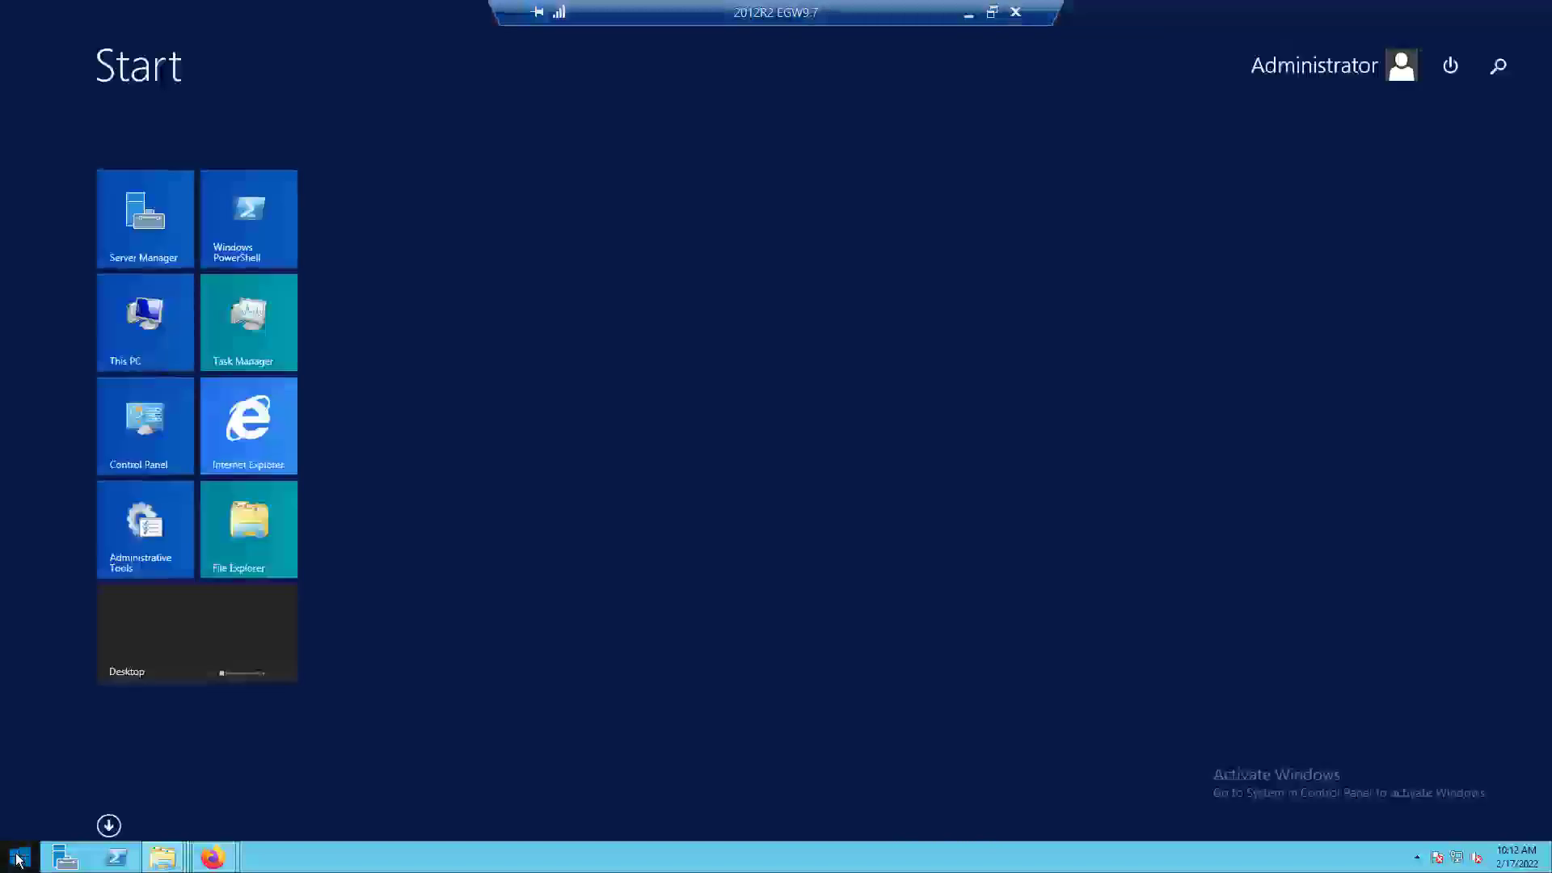
type("cmd")
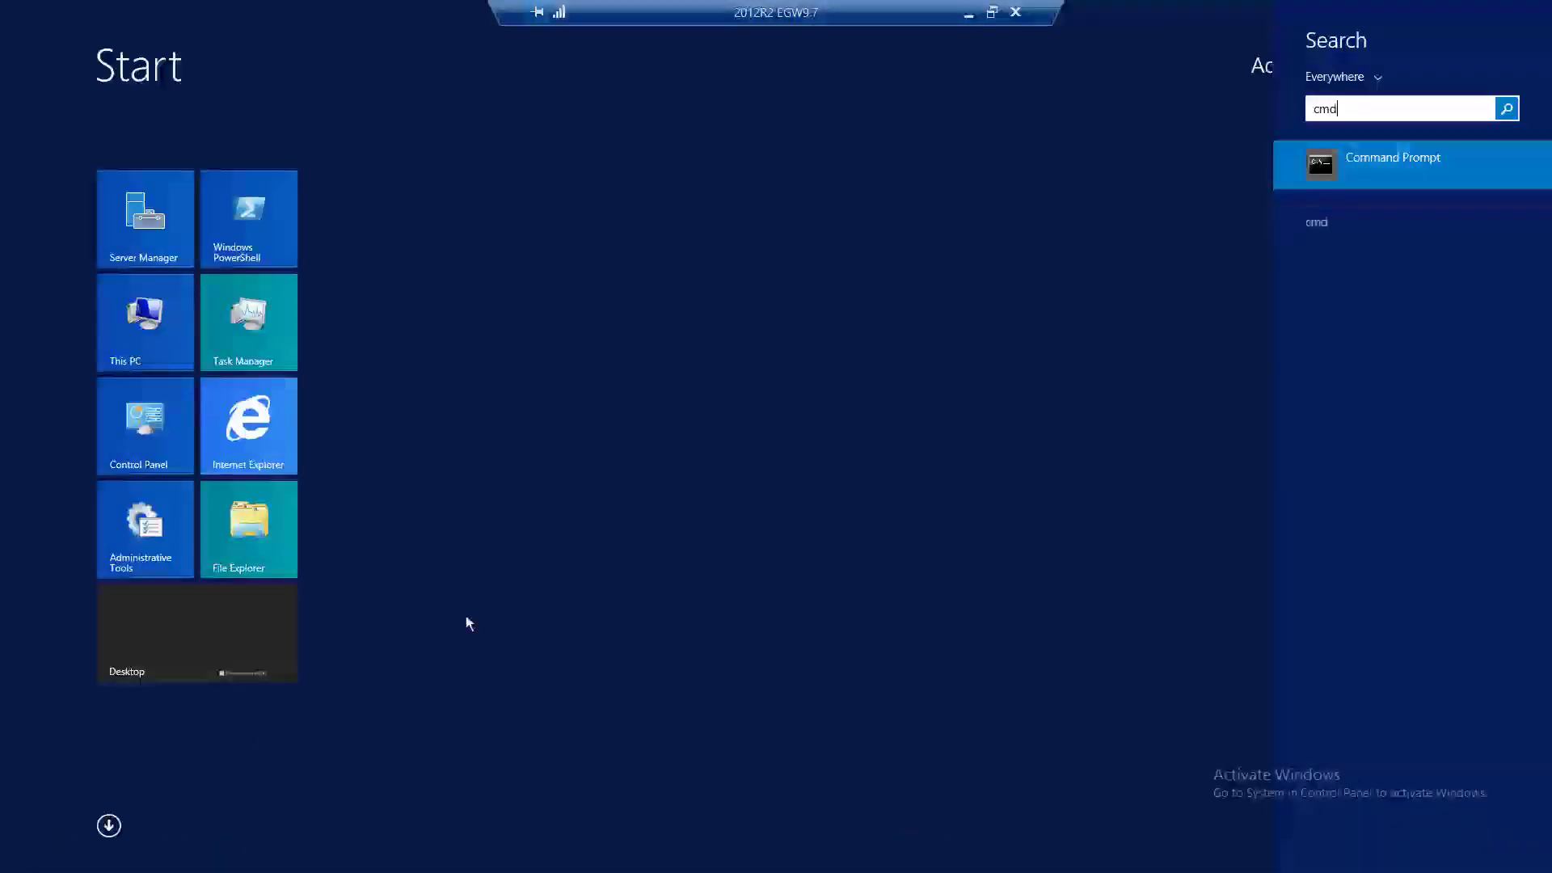
right_click(1343, 161)
left_click(1378, 294)
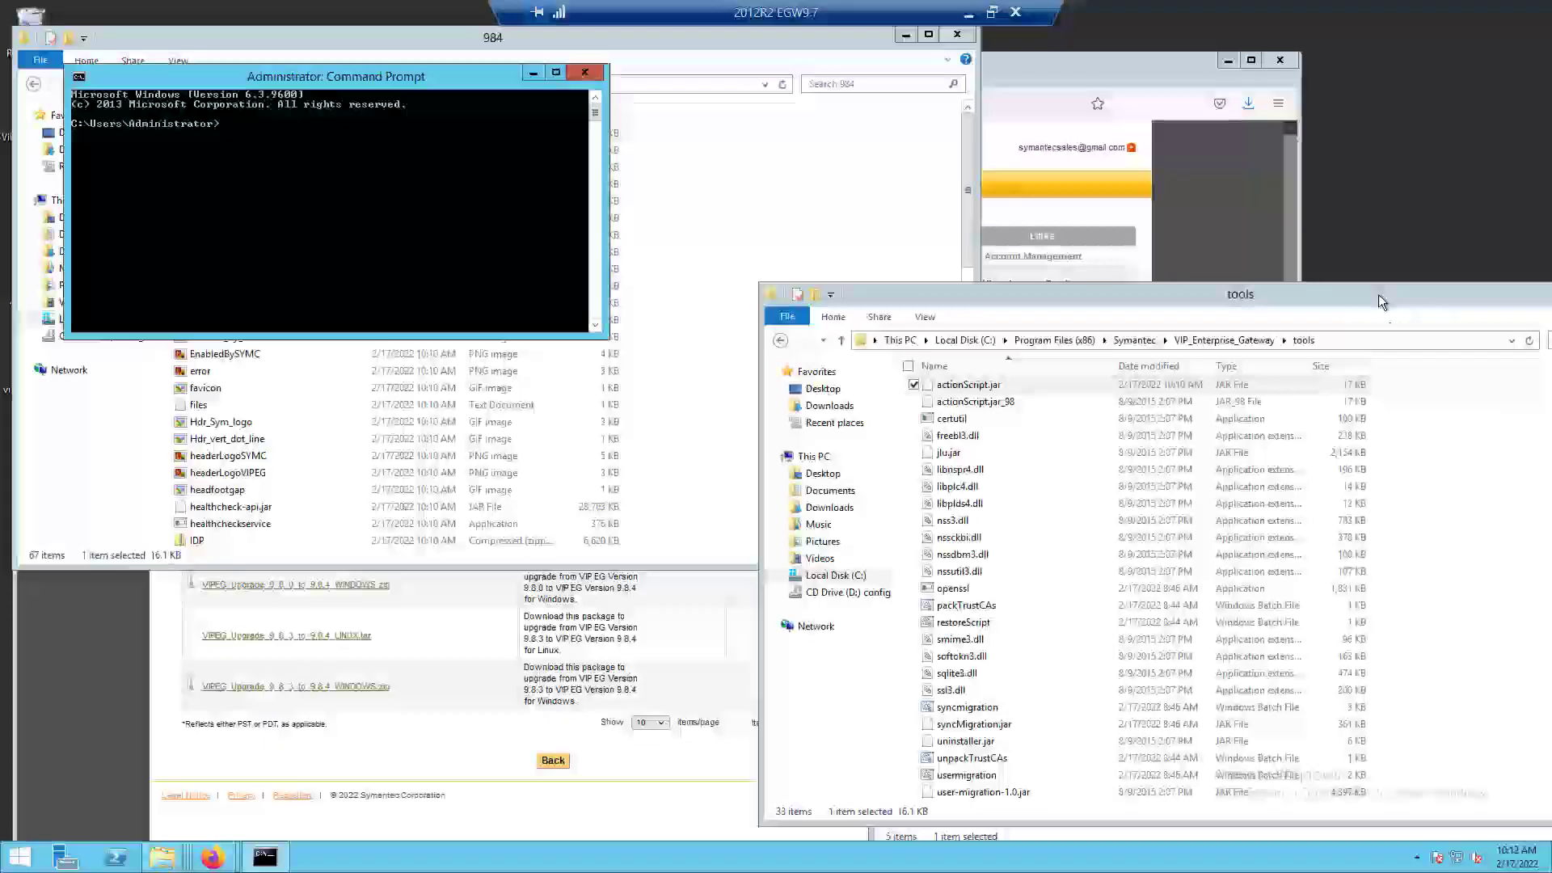
left_click_drag(401, 74, 369, 588)
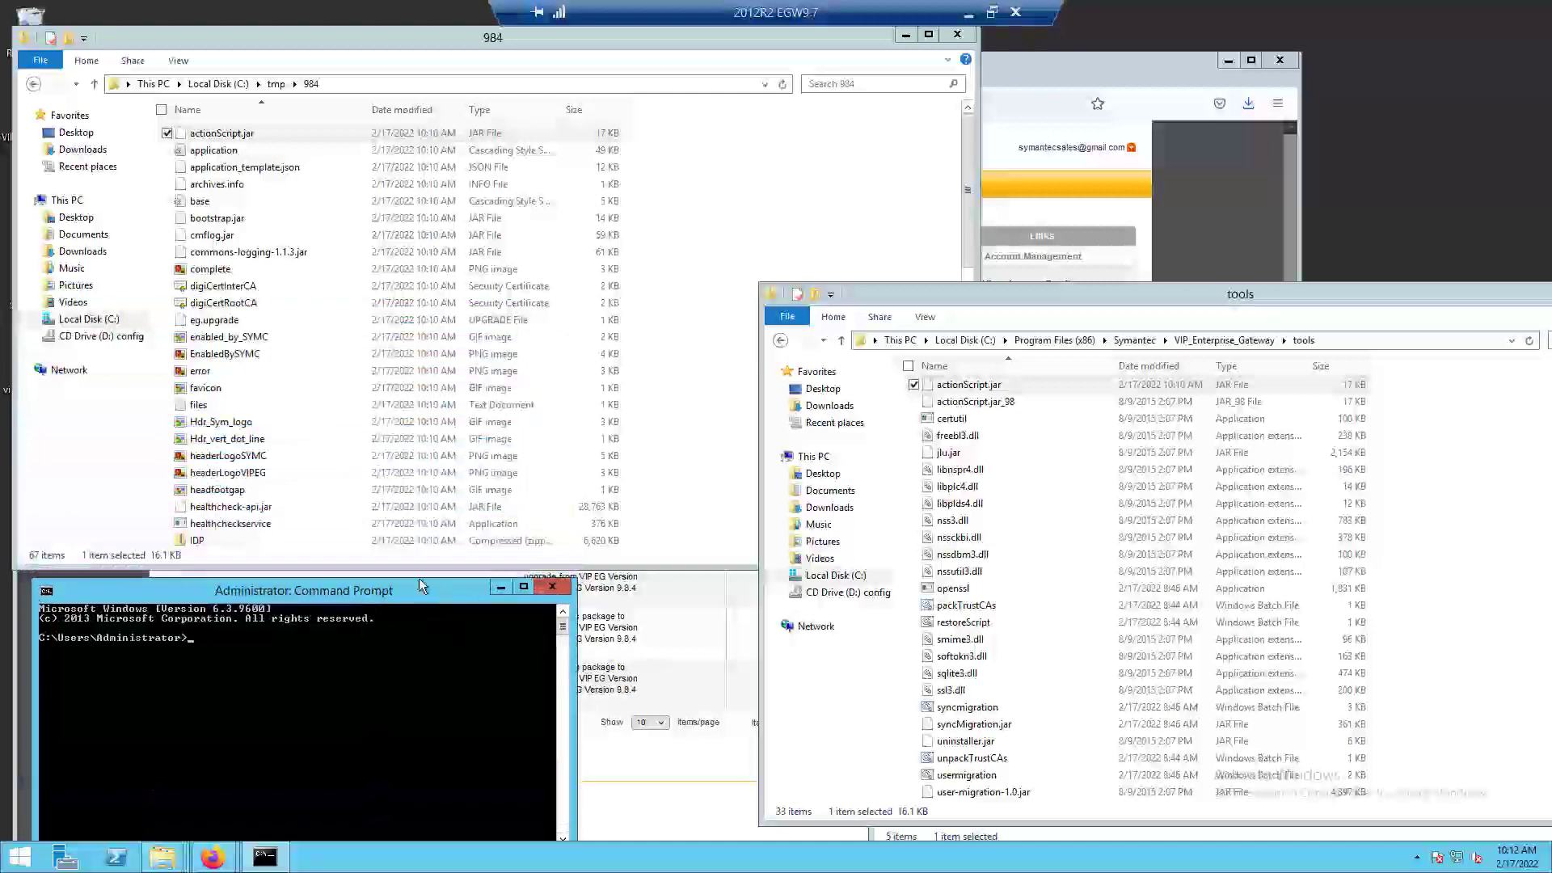
left_click_drag(422, 594, 428, 569)
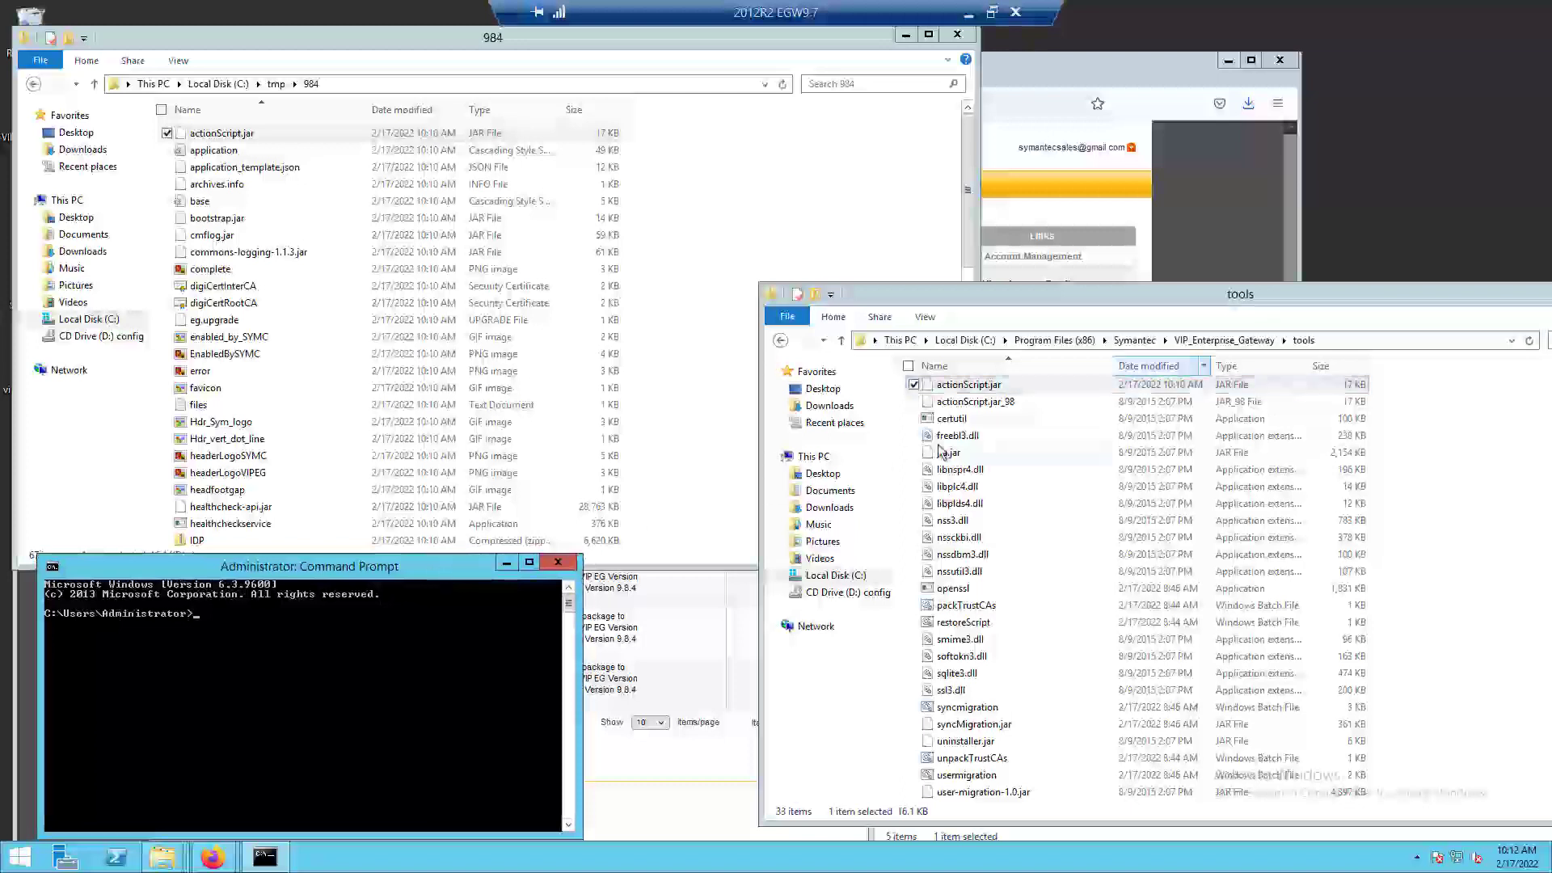
Change the Command Prompt directory to C:\Program Files (x86)\Symantec\VIP_Enterprise_Gateway\tools, using the path copied from the tools folder window.
left_click(1332, 342)
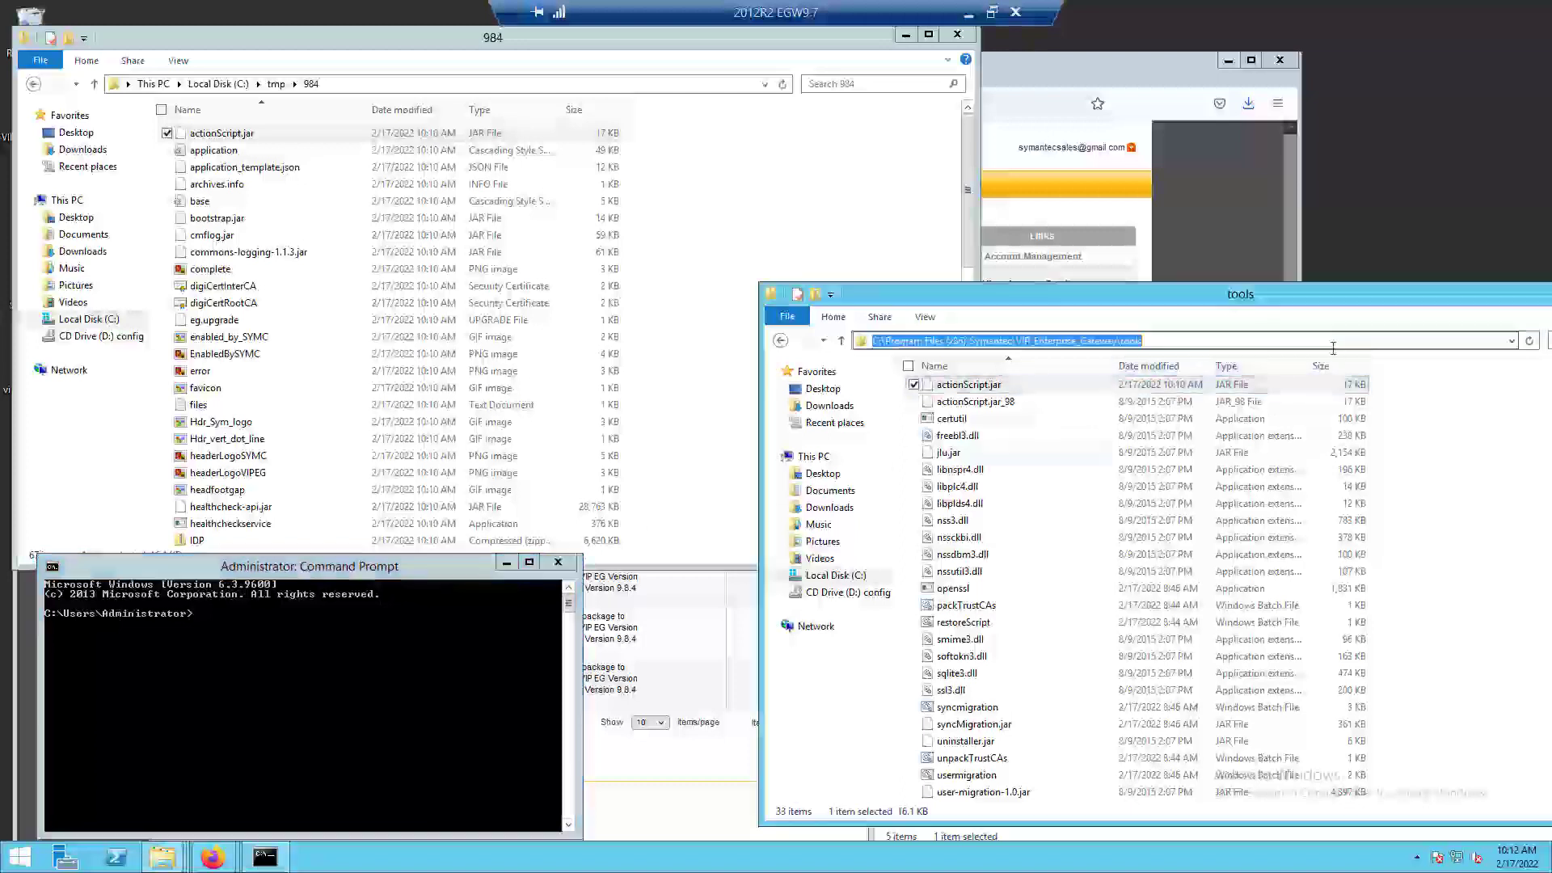
left_click(207, 618)
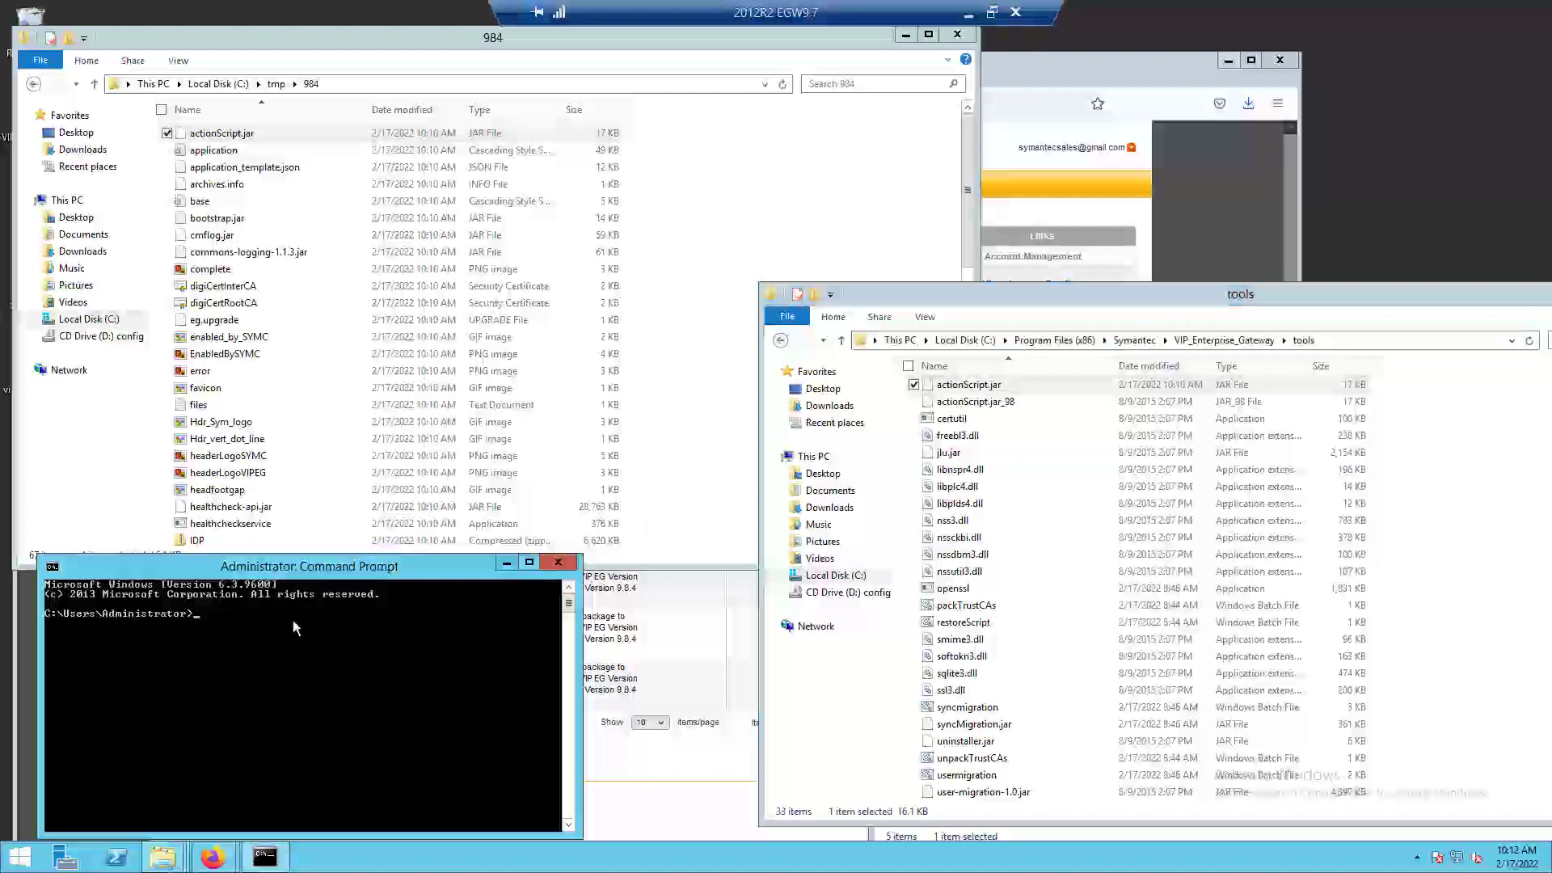
type("cd\\")
key("Return")
type("cd")
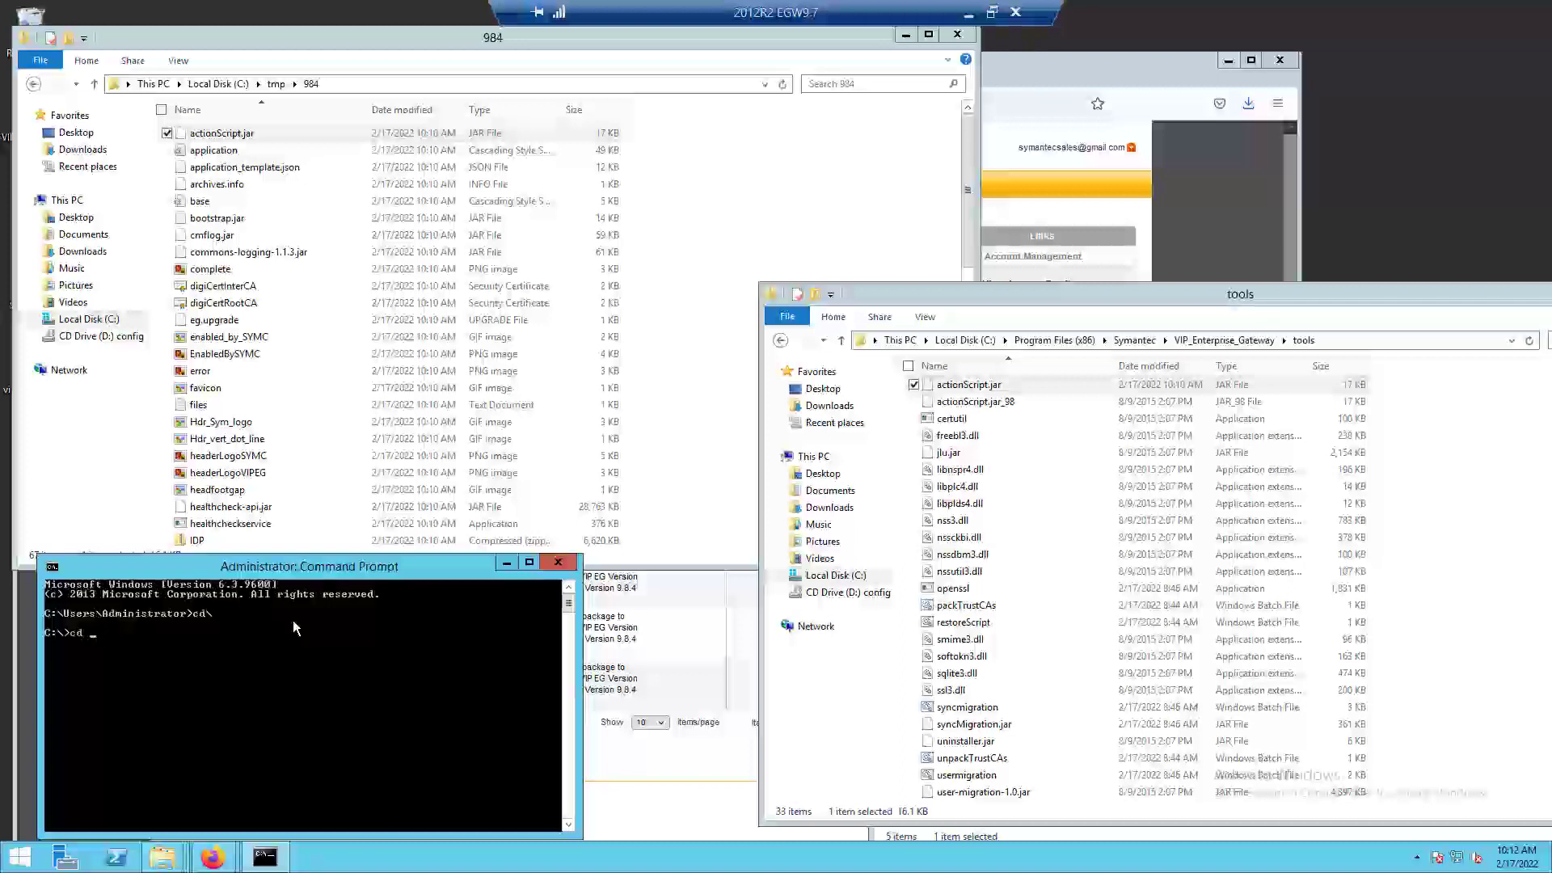
right_click(93, 639)
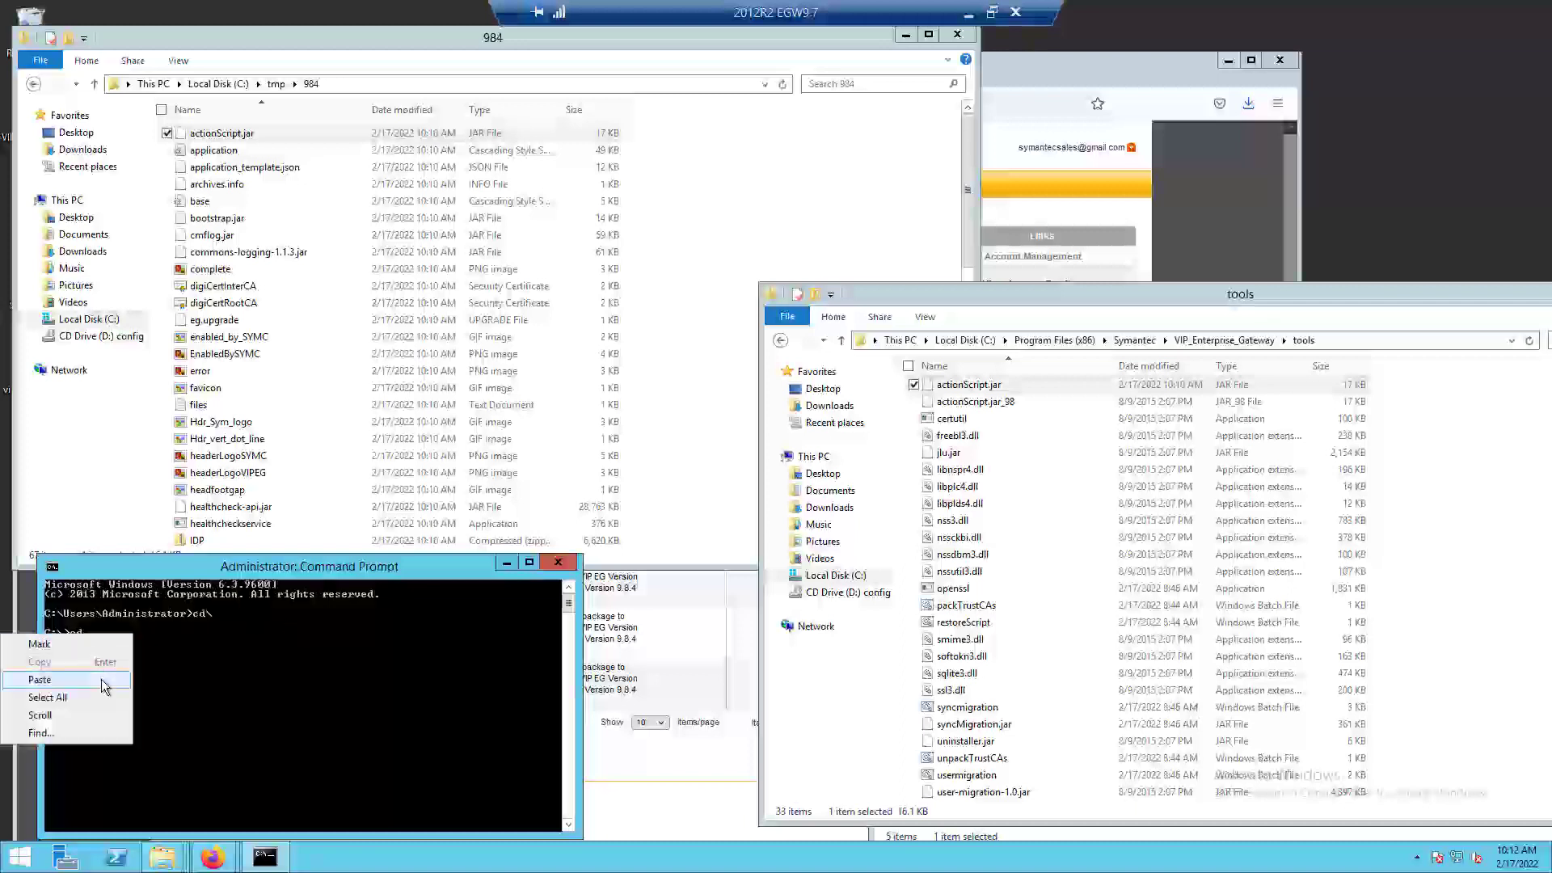
left_click(100, 676)
key("Return")
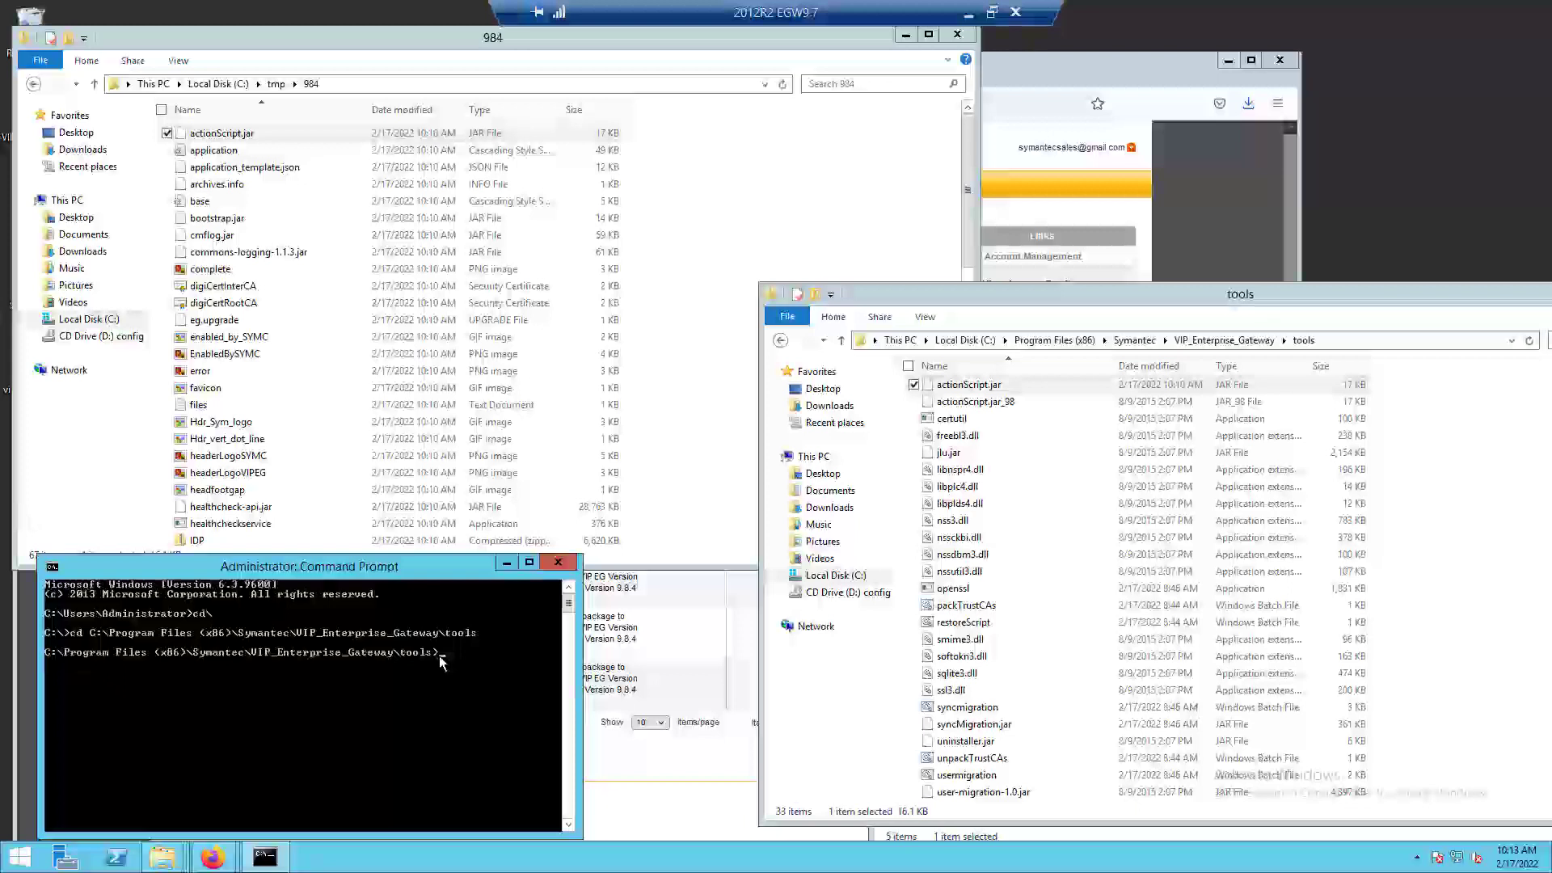
Enter the command actionScript.bat C:\tmp\984 9.8.4 at the prompt without running it, copying the path from the 984 folder window.
type("ns")
key("Tab")
left_click(418, 84)
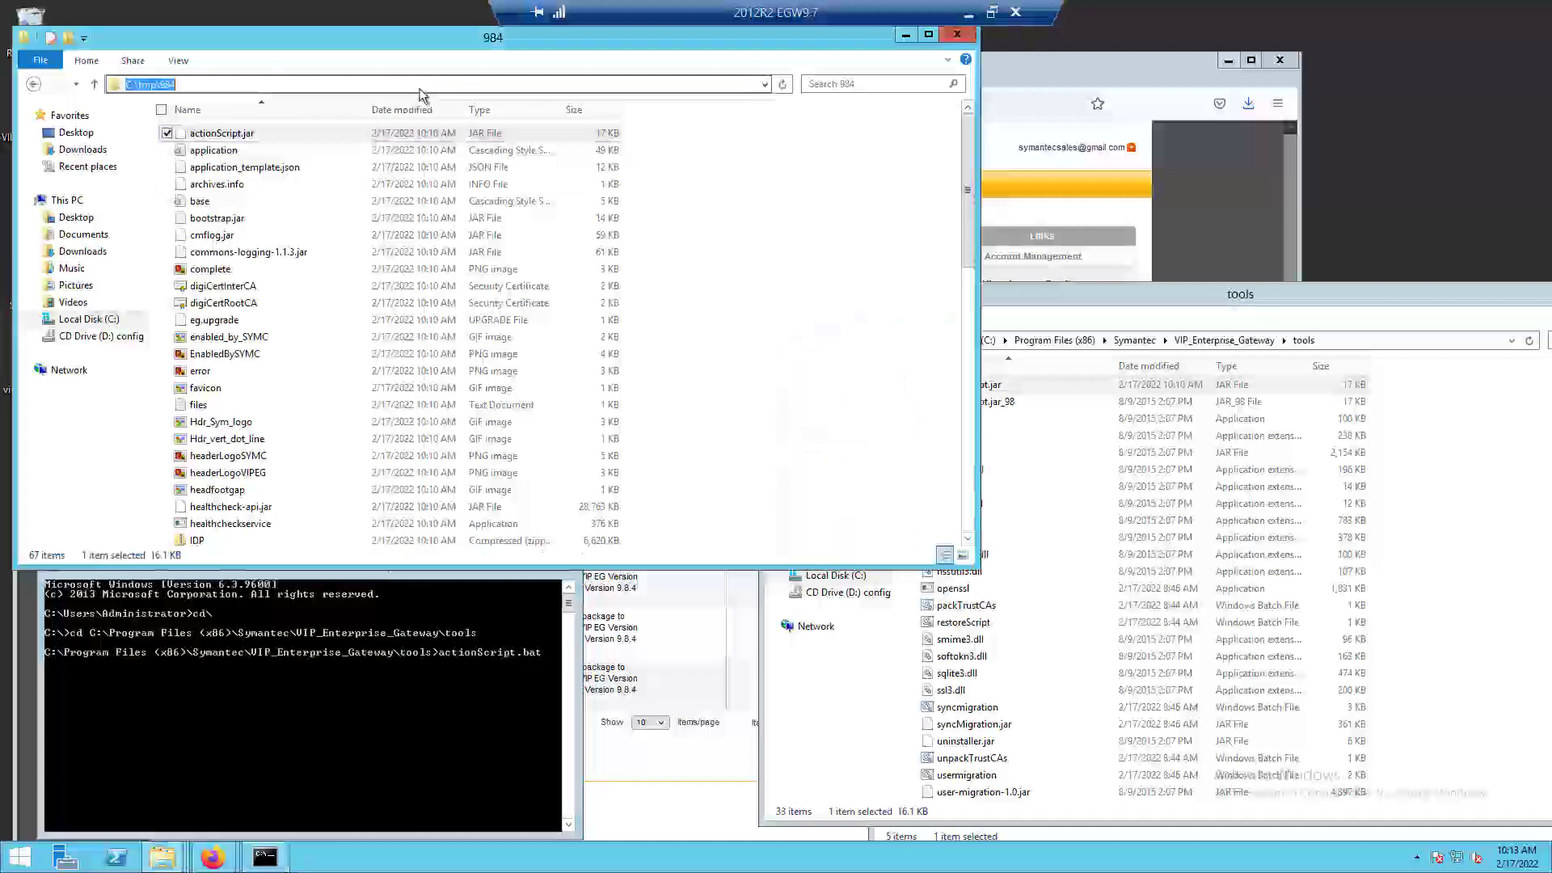
left_click(550, 650)
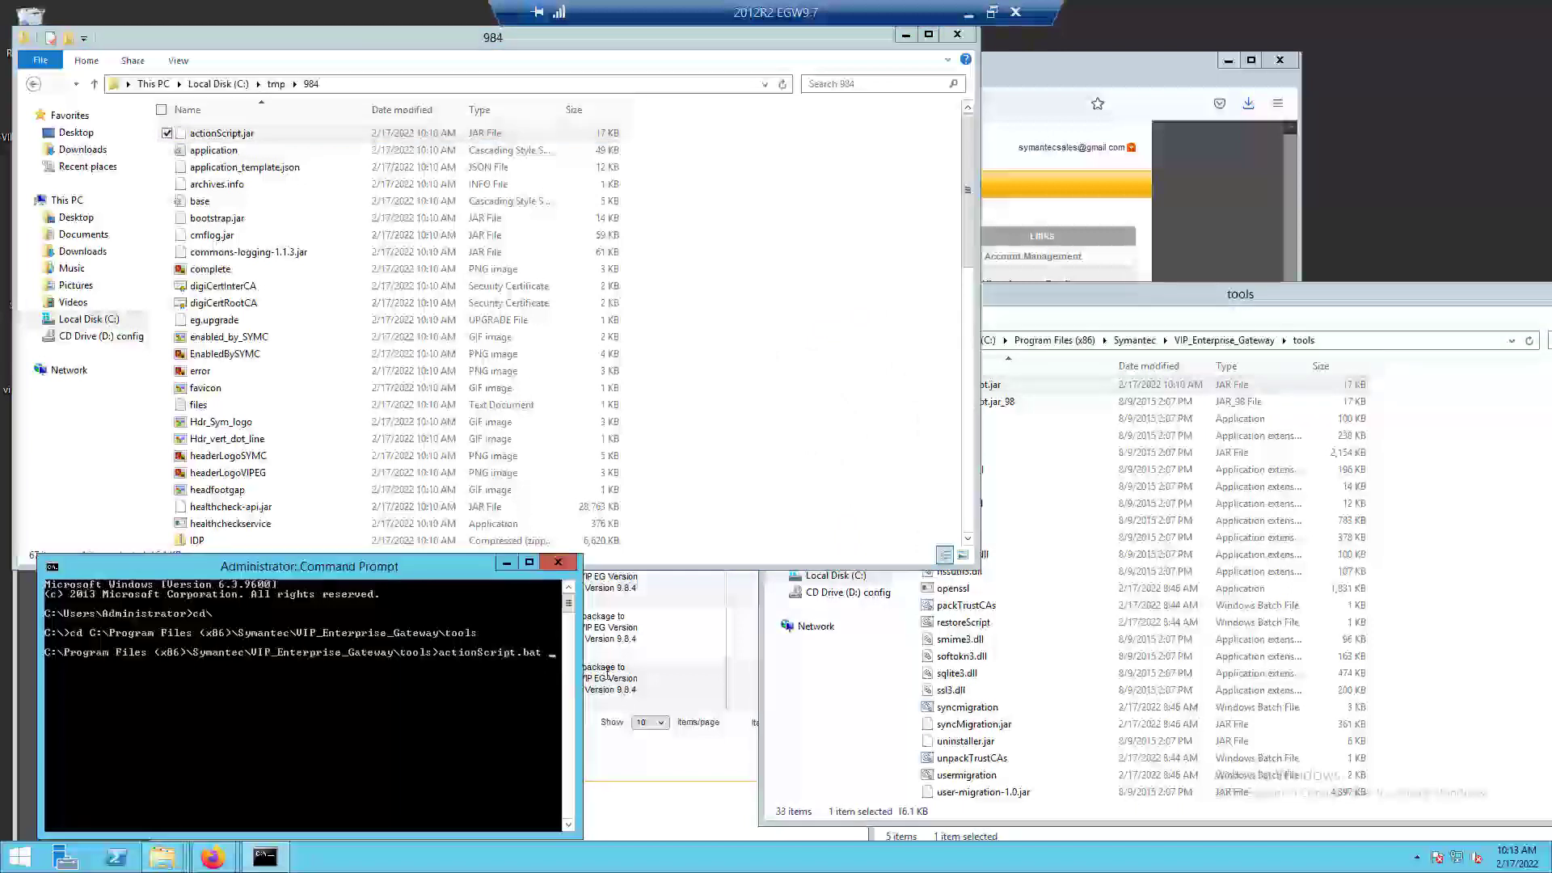
right_click(551, 651)
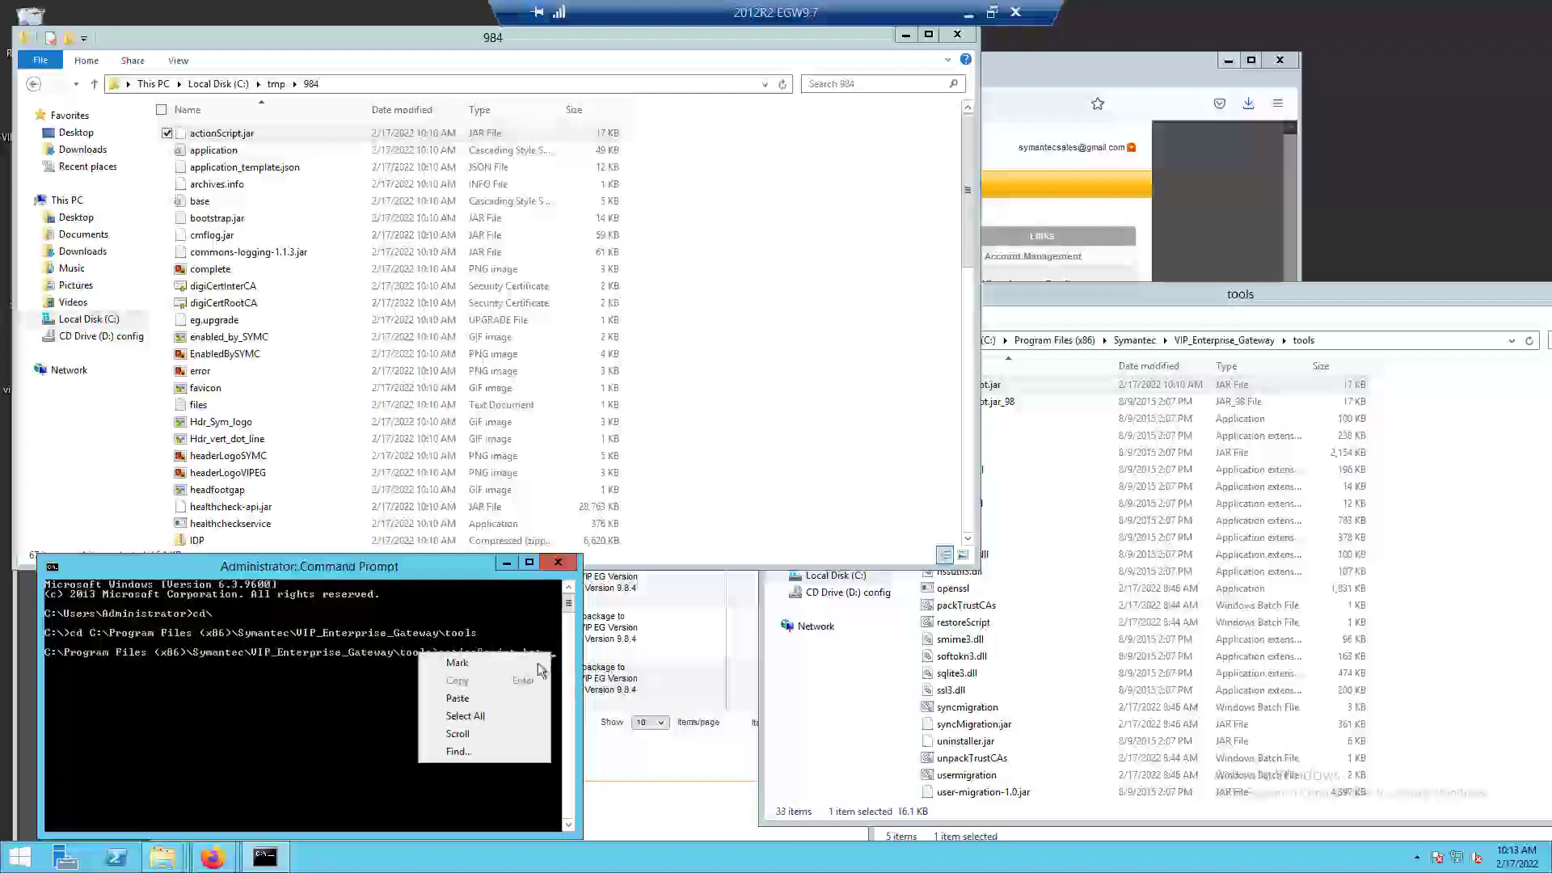
left_click(496, 698)
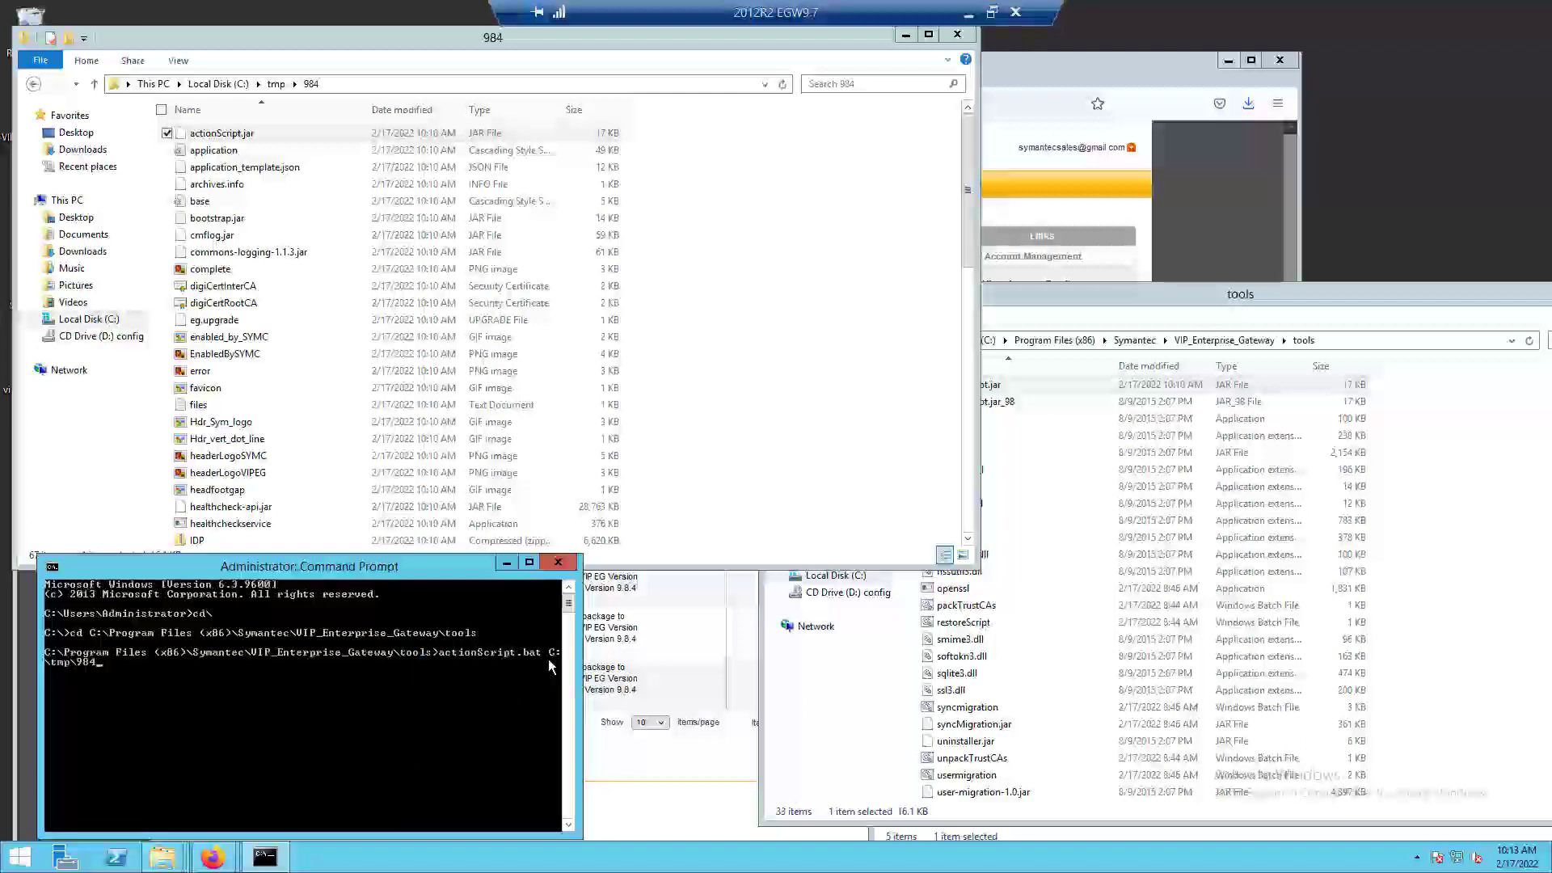
left_click(377, 78)
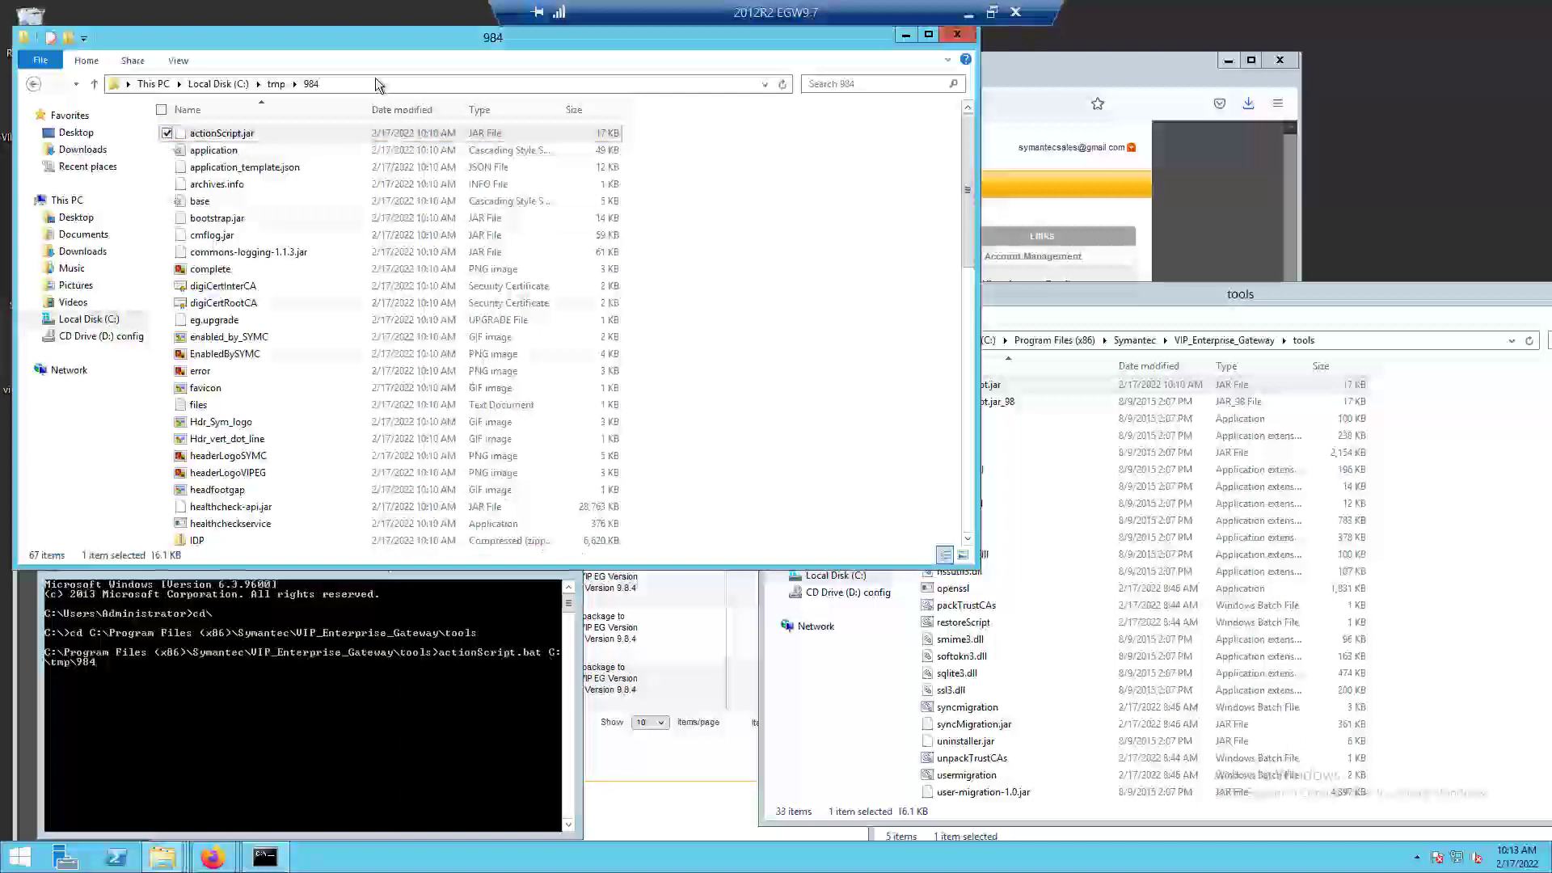
left_click(300, 83)
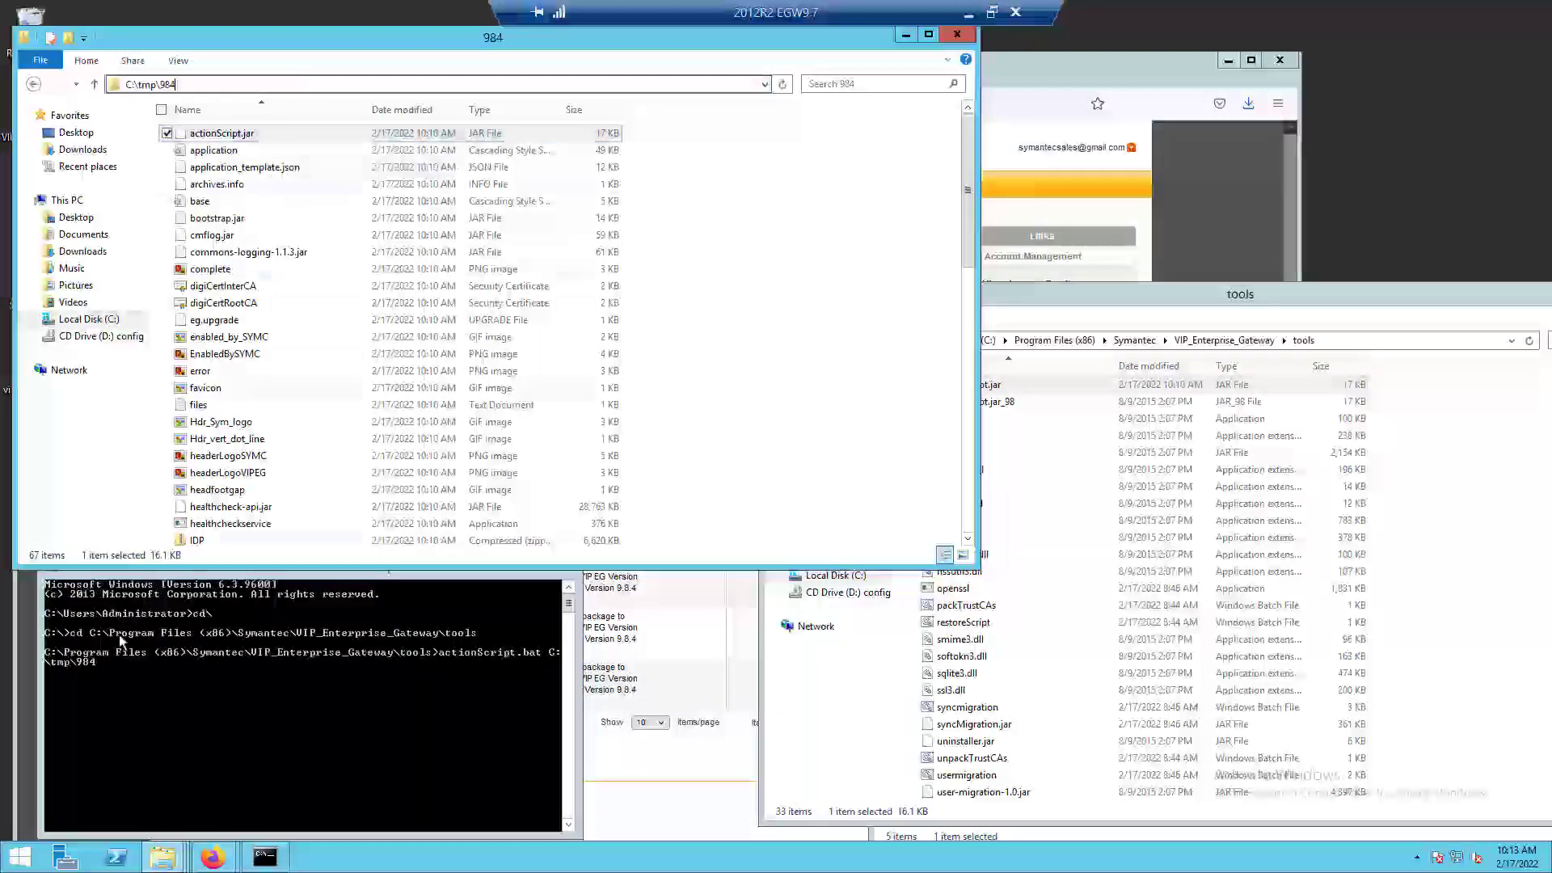
left_click(109, 670)
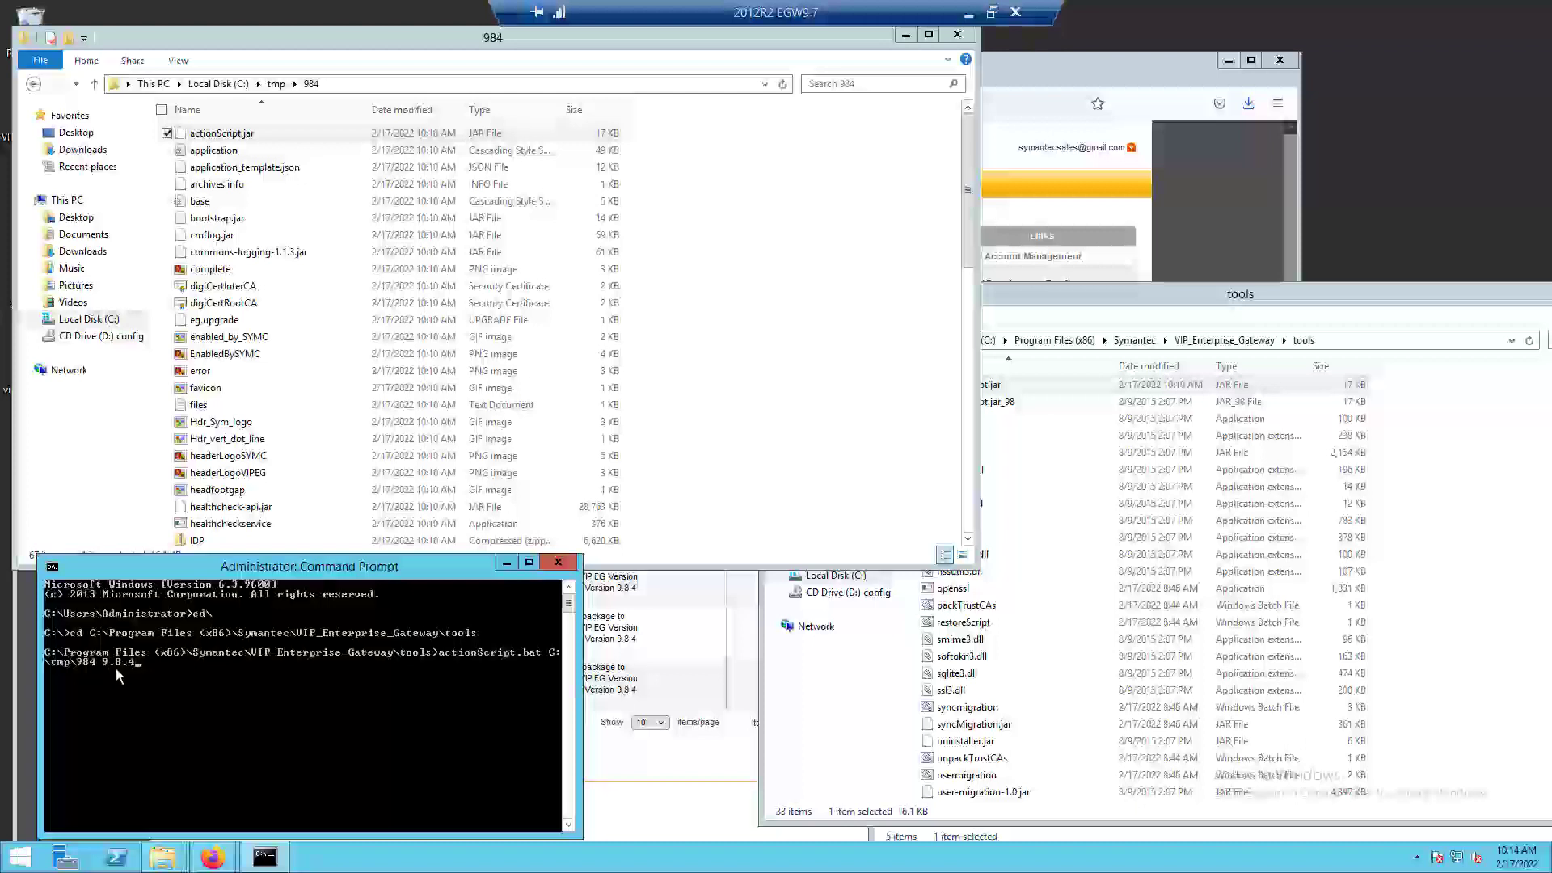
Check the gateway console's Home page in Firefox and run the prepared upgrade command in Command Prompt.
left_click(636, 714)
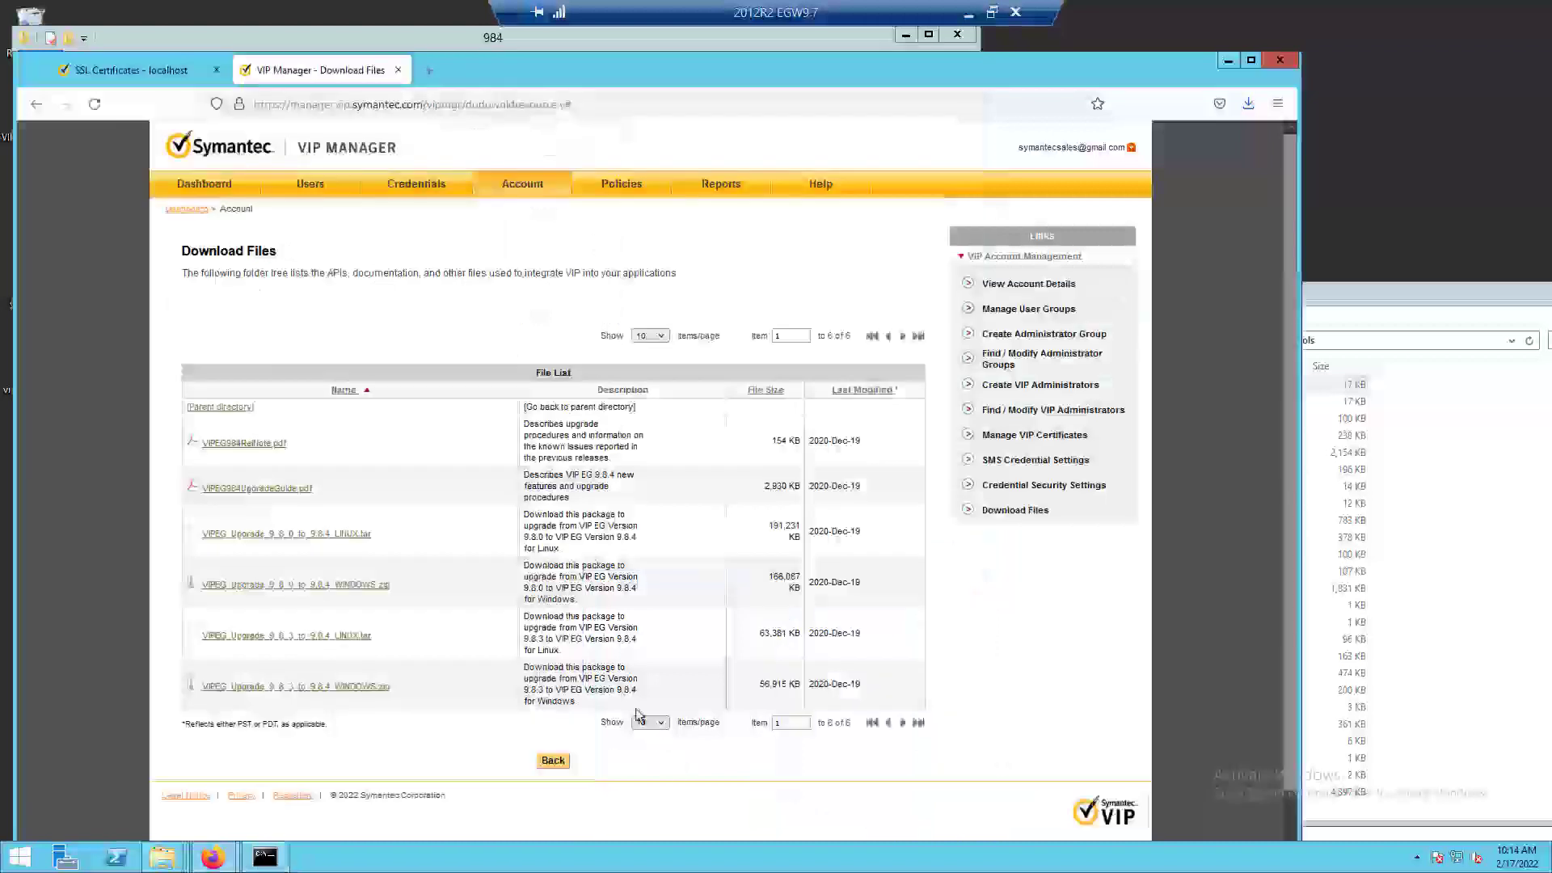
left_click(163, 75)
left_click(311, 204)
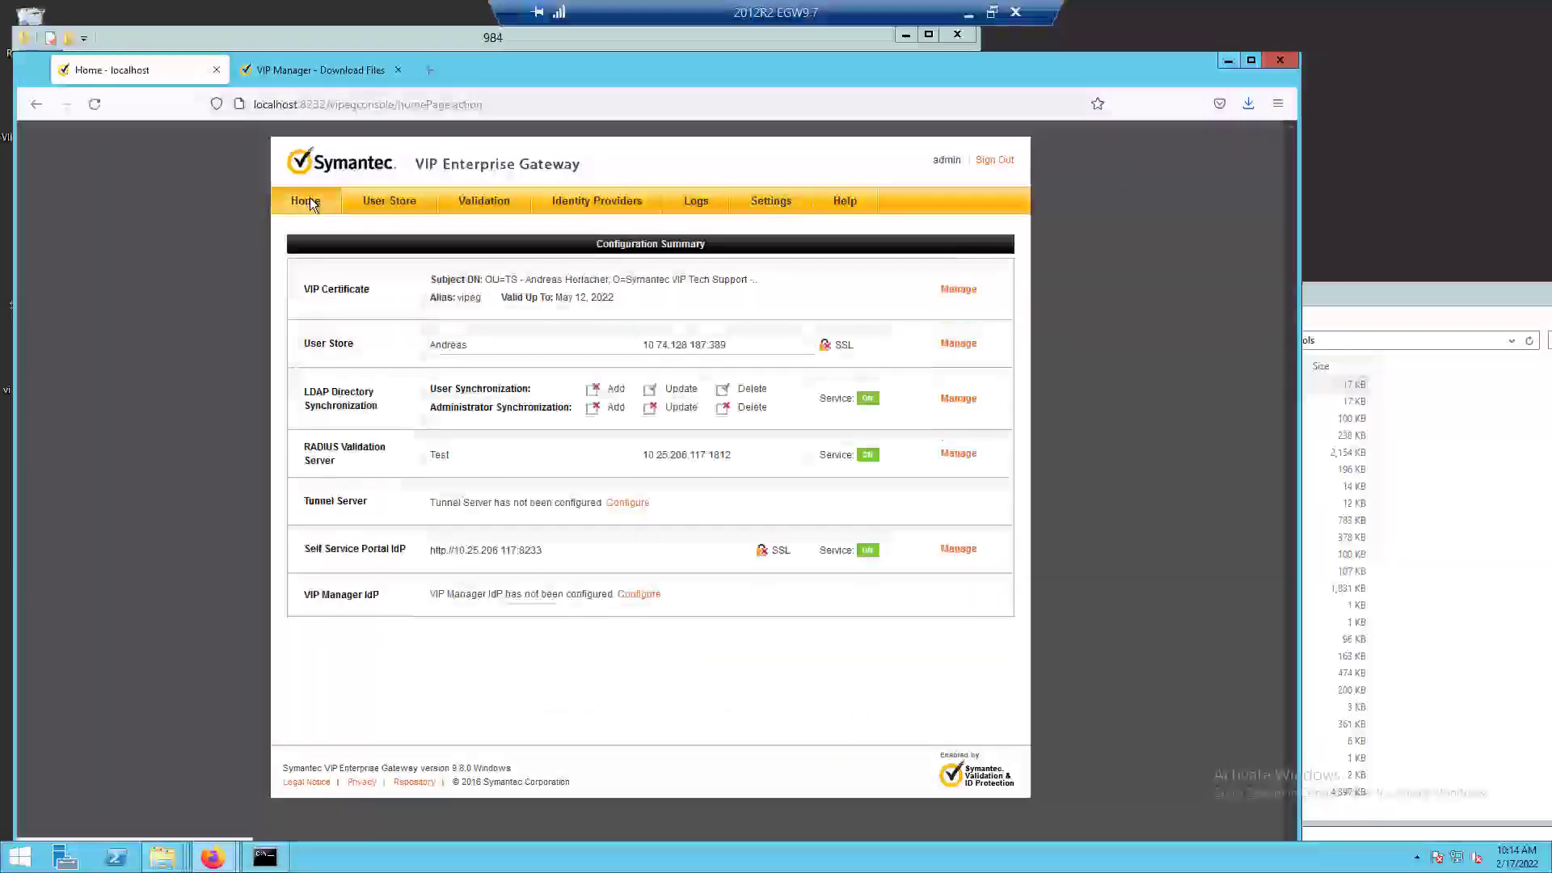
left_click(264, 857)
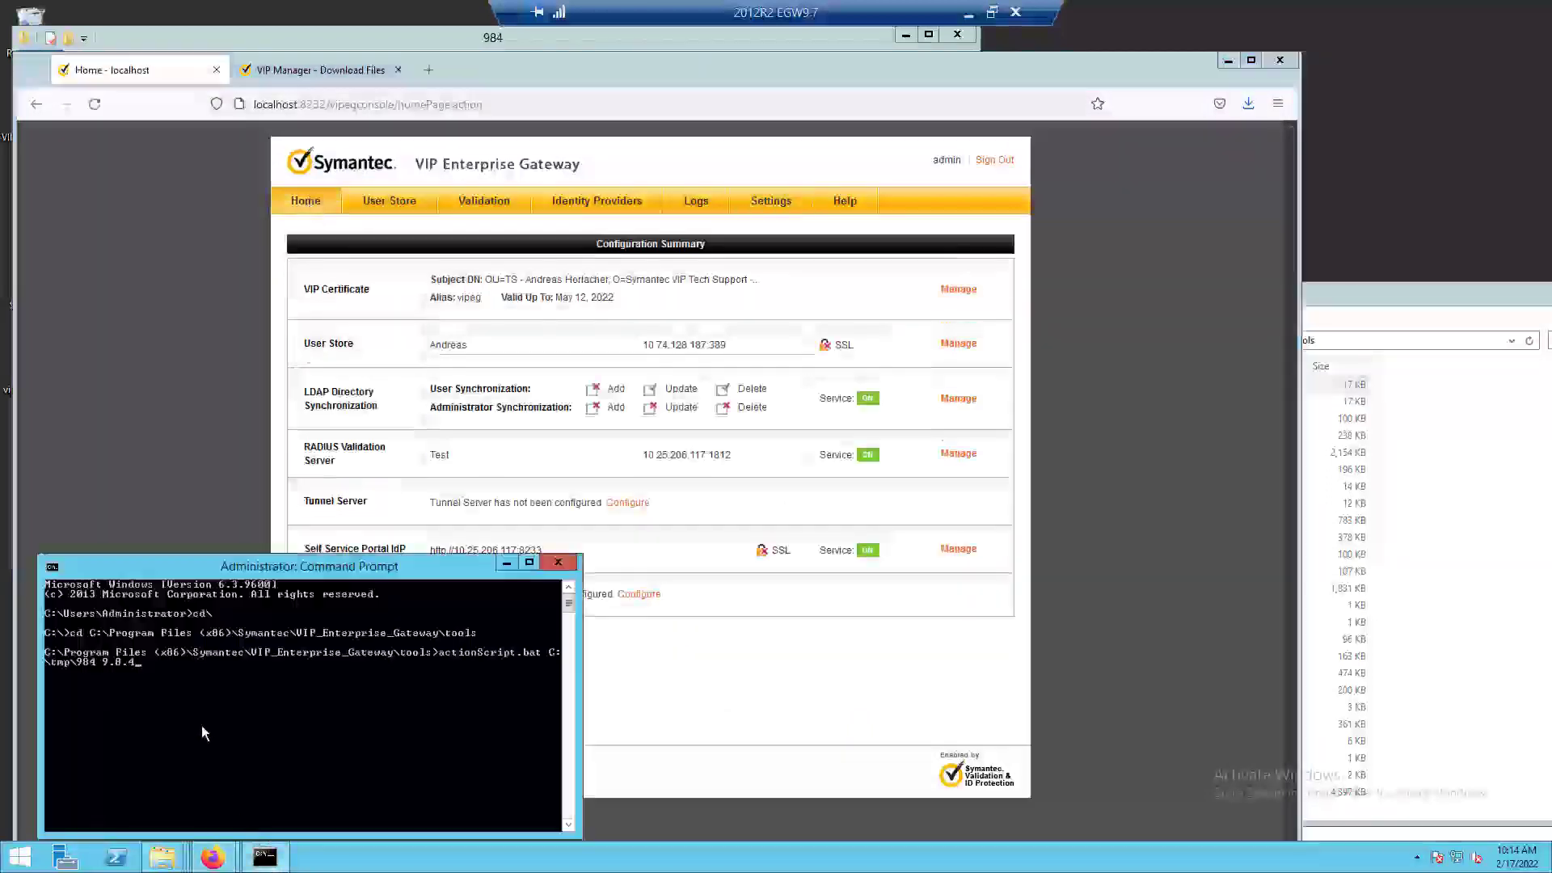
key("Return")
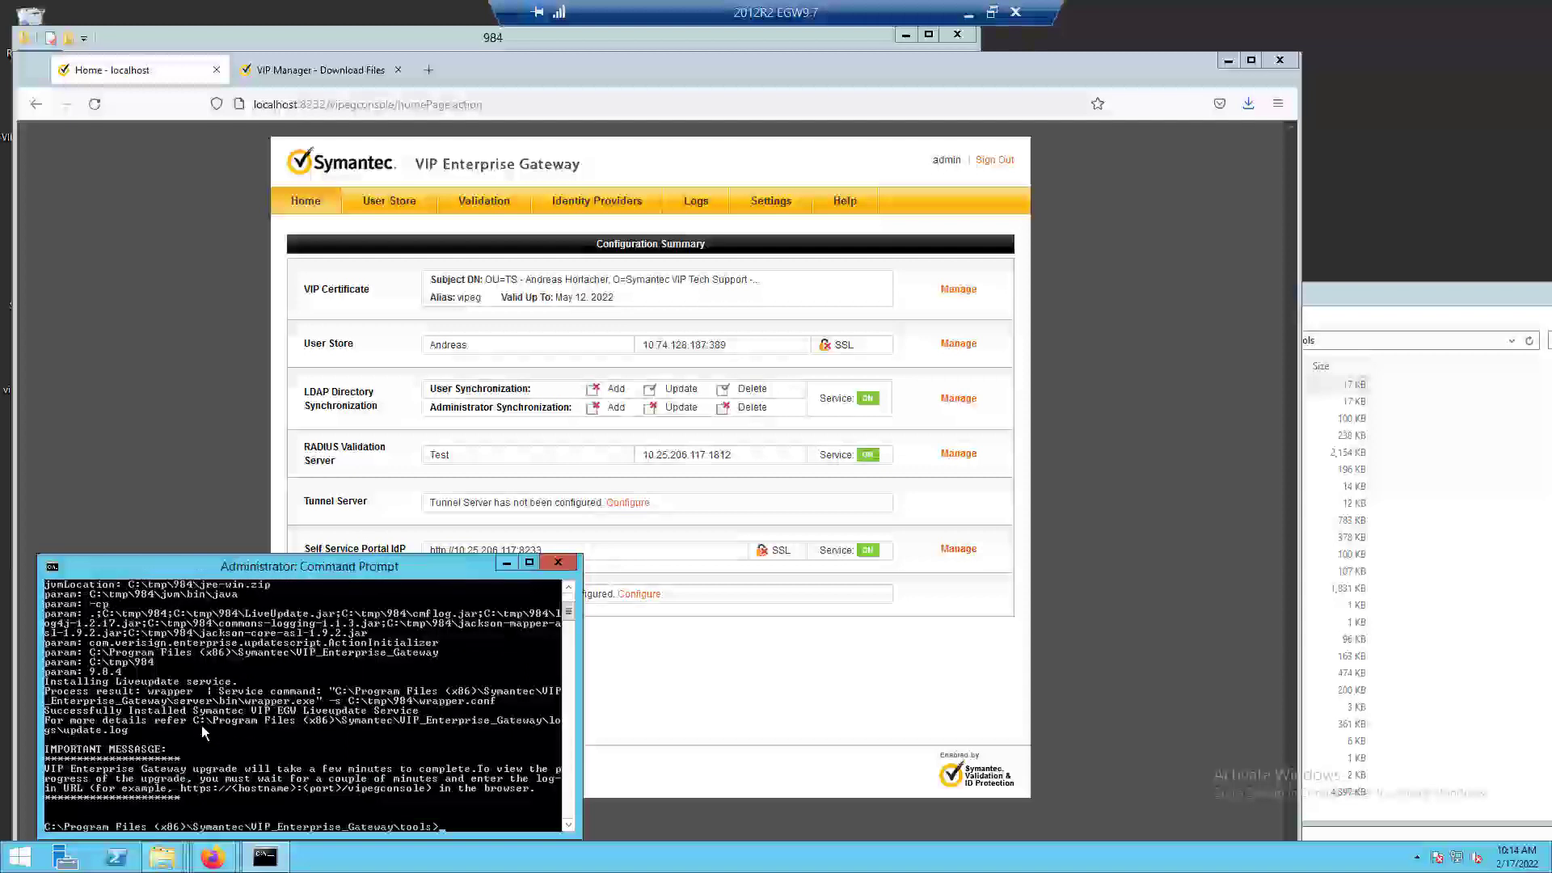
Reload the gateway console in Firefox to follow the upgrade, retrying the connection until the sign-in page loads.
left_click(664, 680)
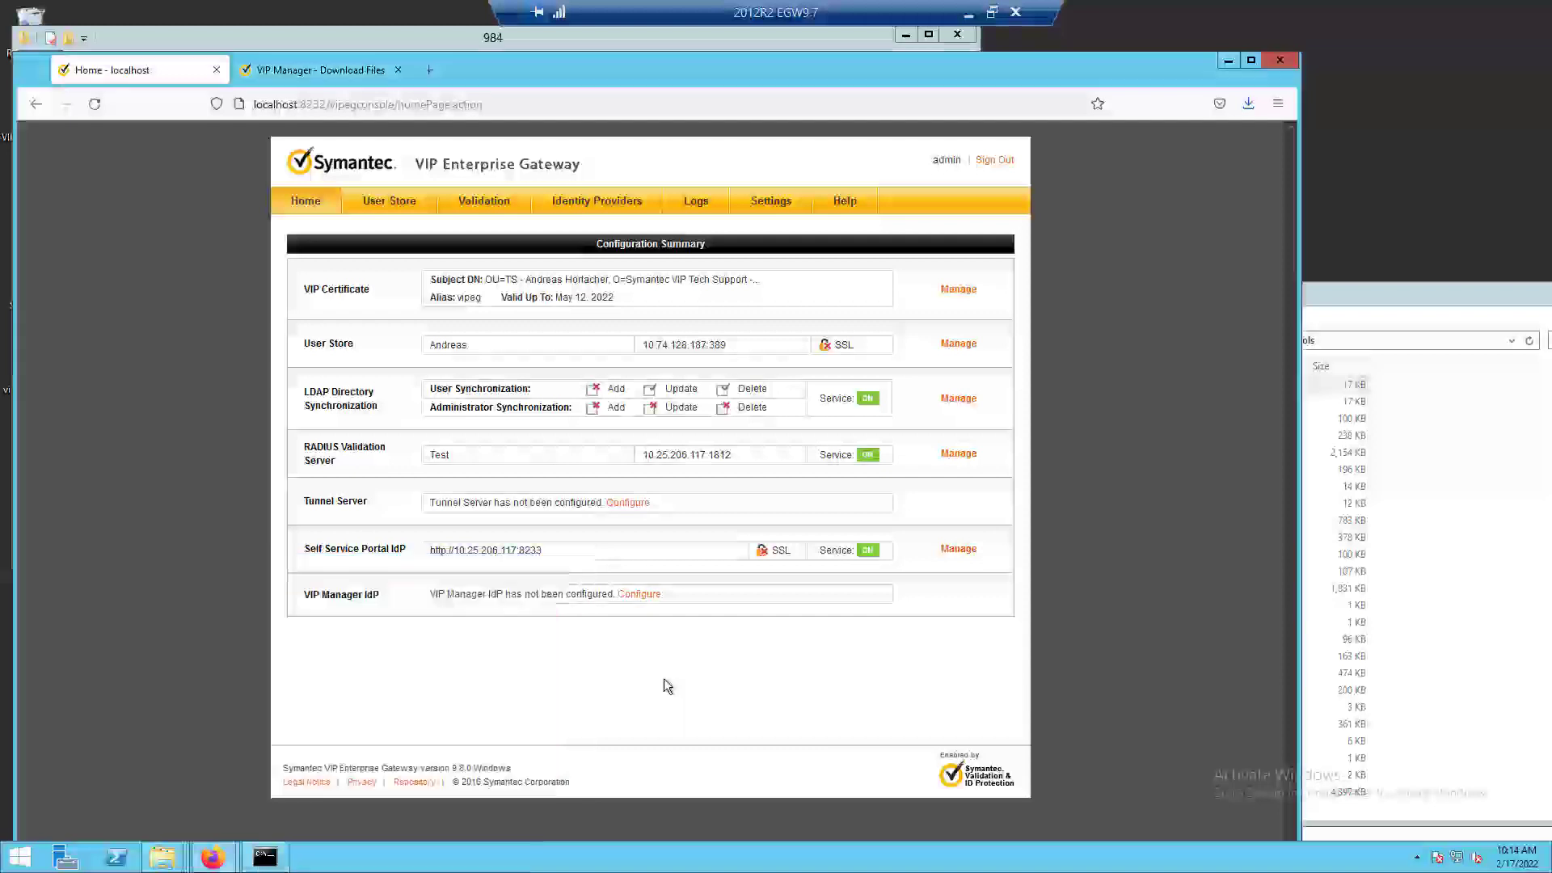
left_click(95, 104)
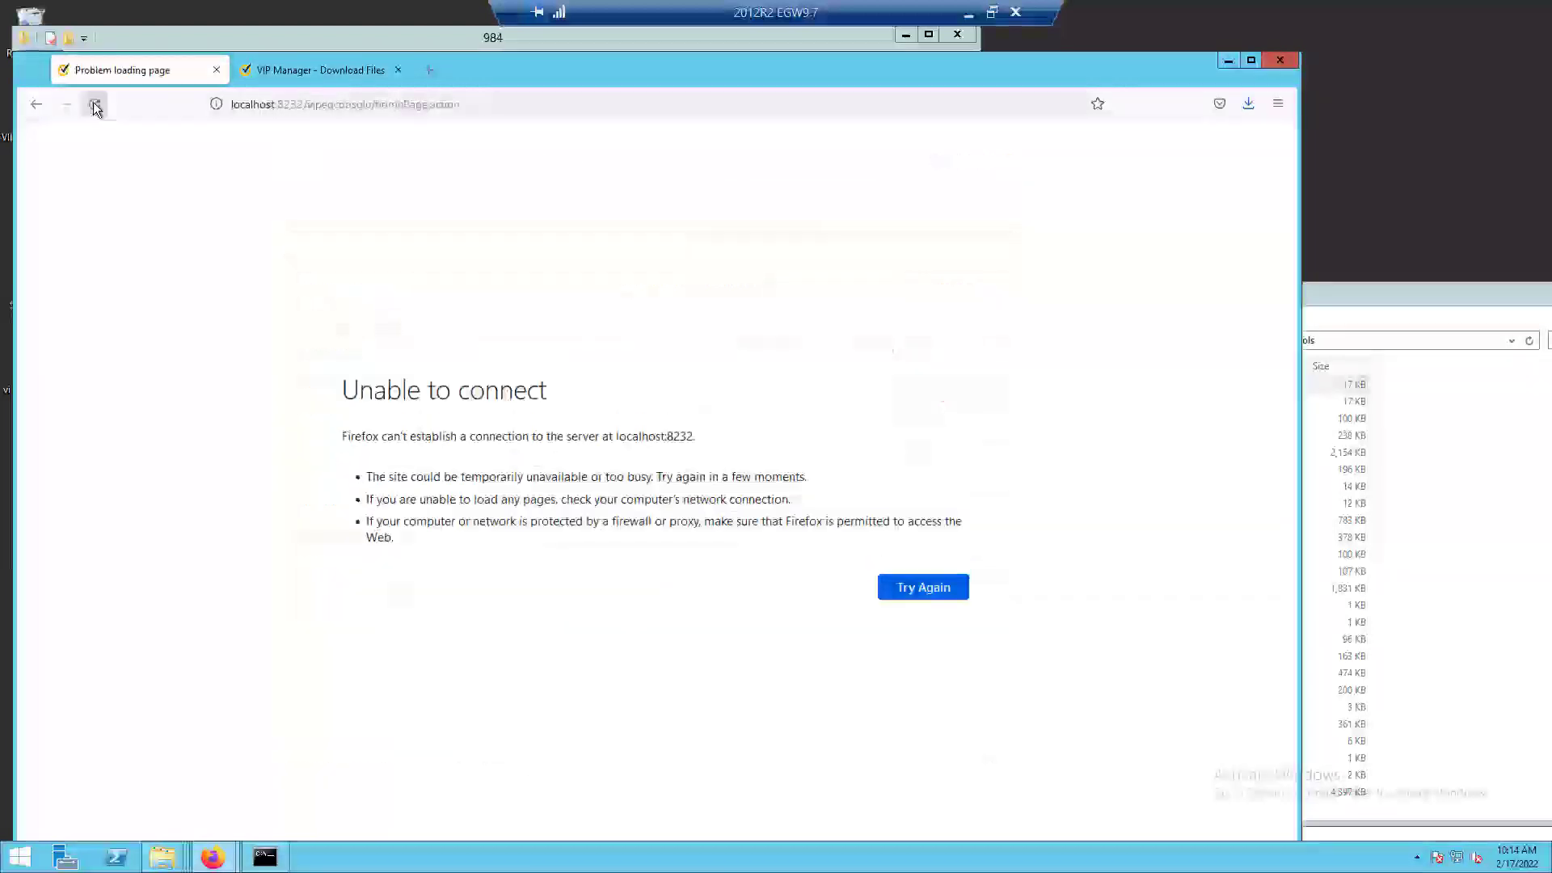
left_click(953, 589)
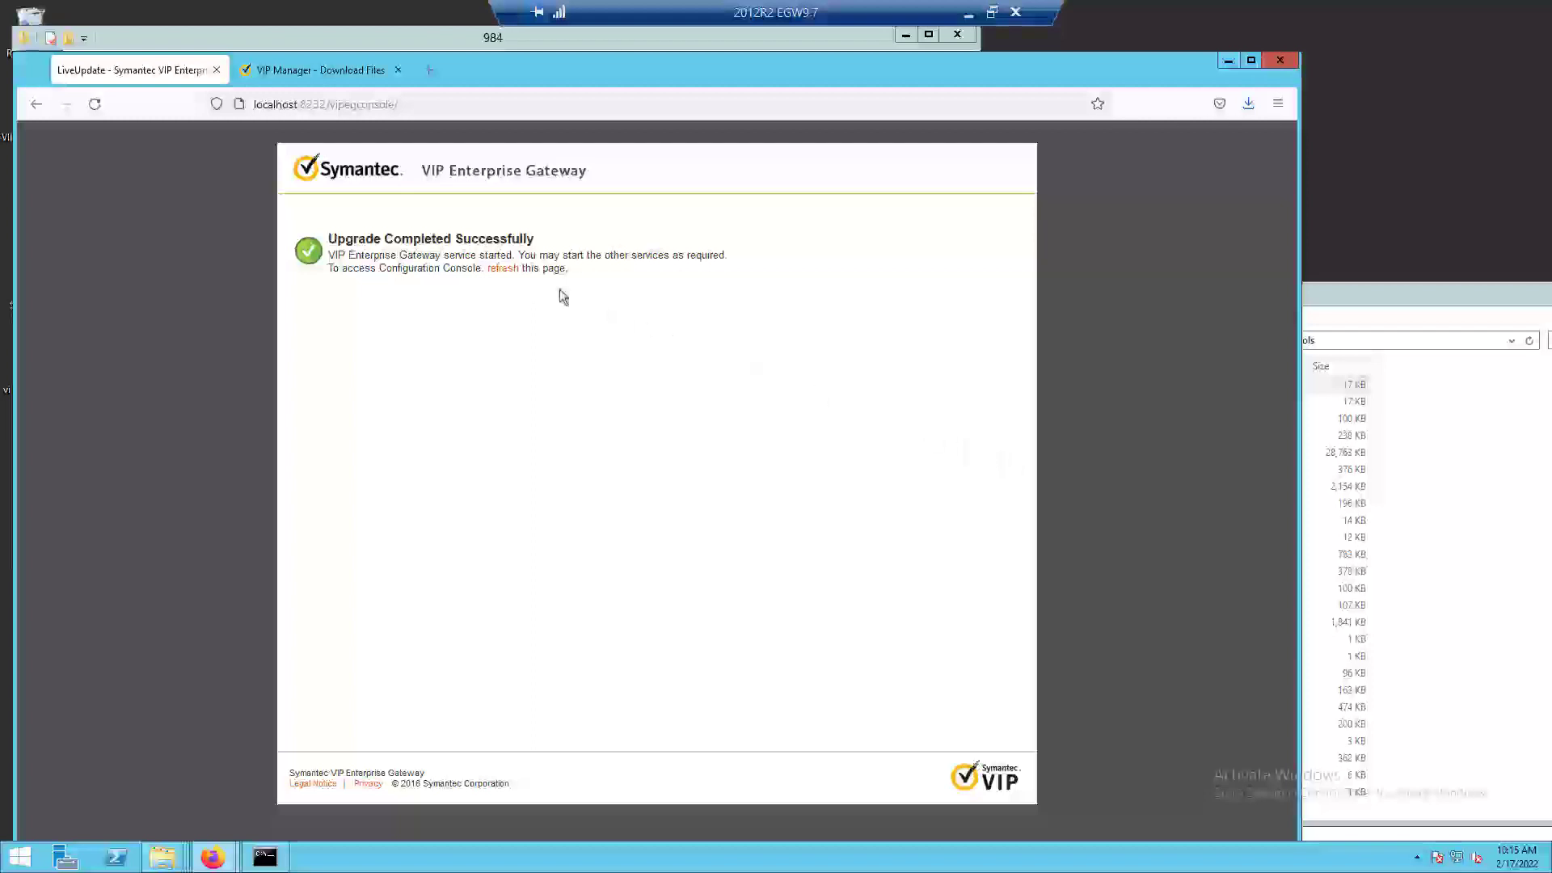
left_click(504, 269)
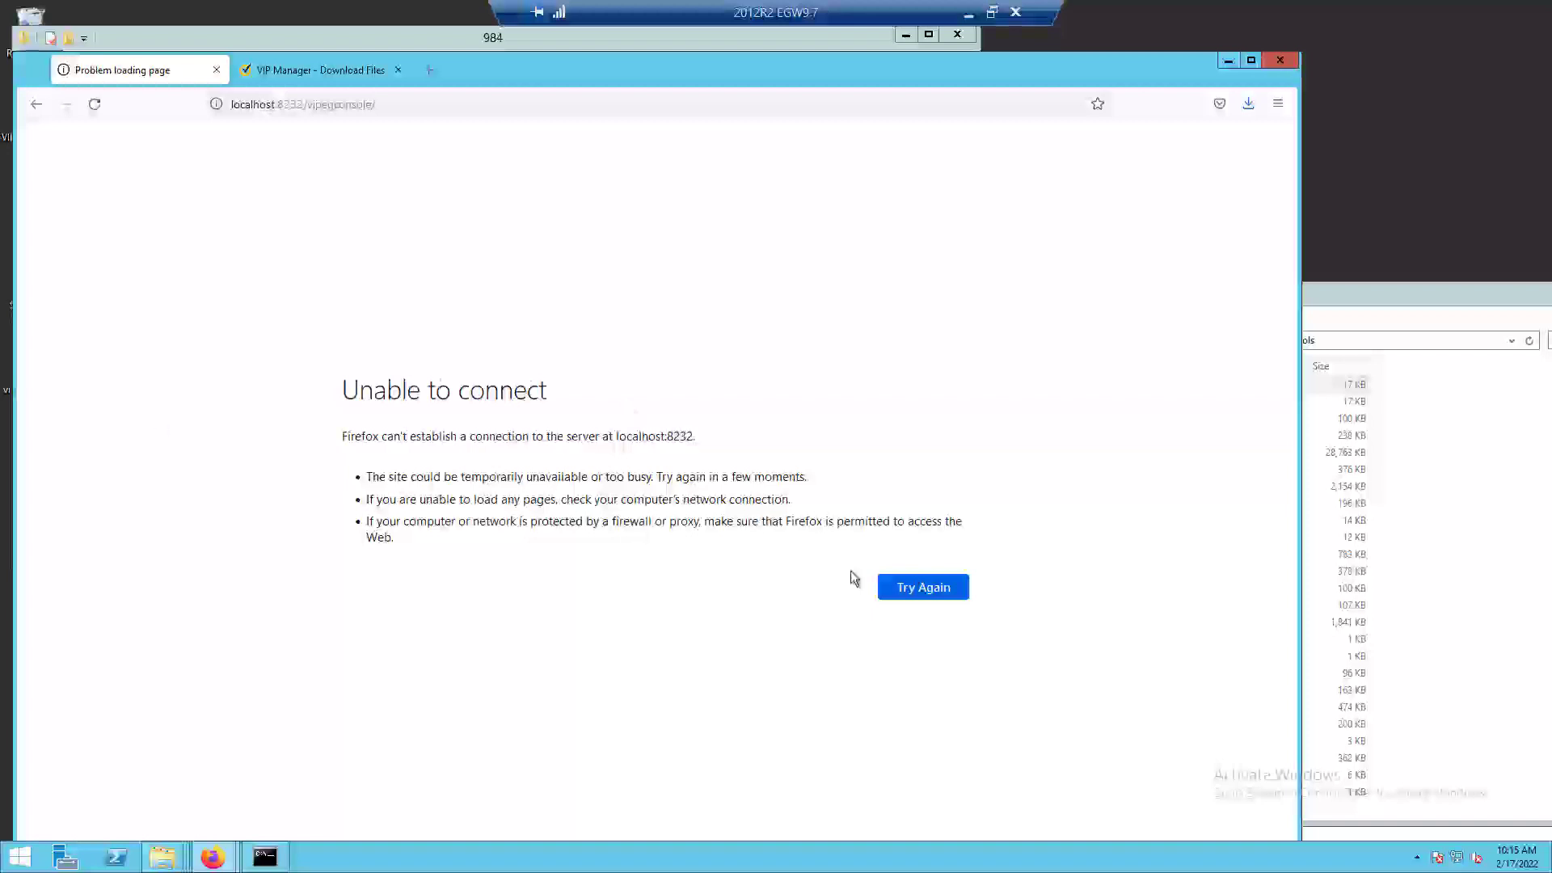
left_click(957, 594)
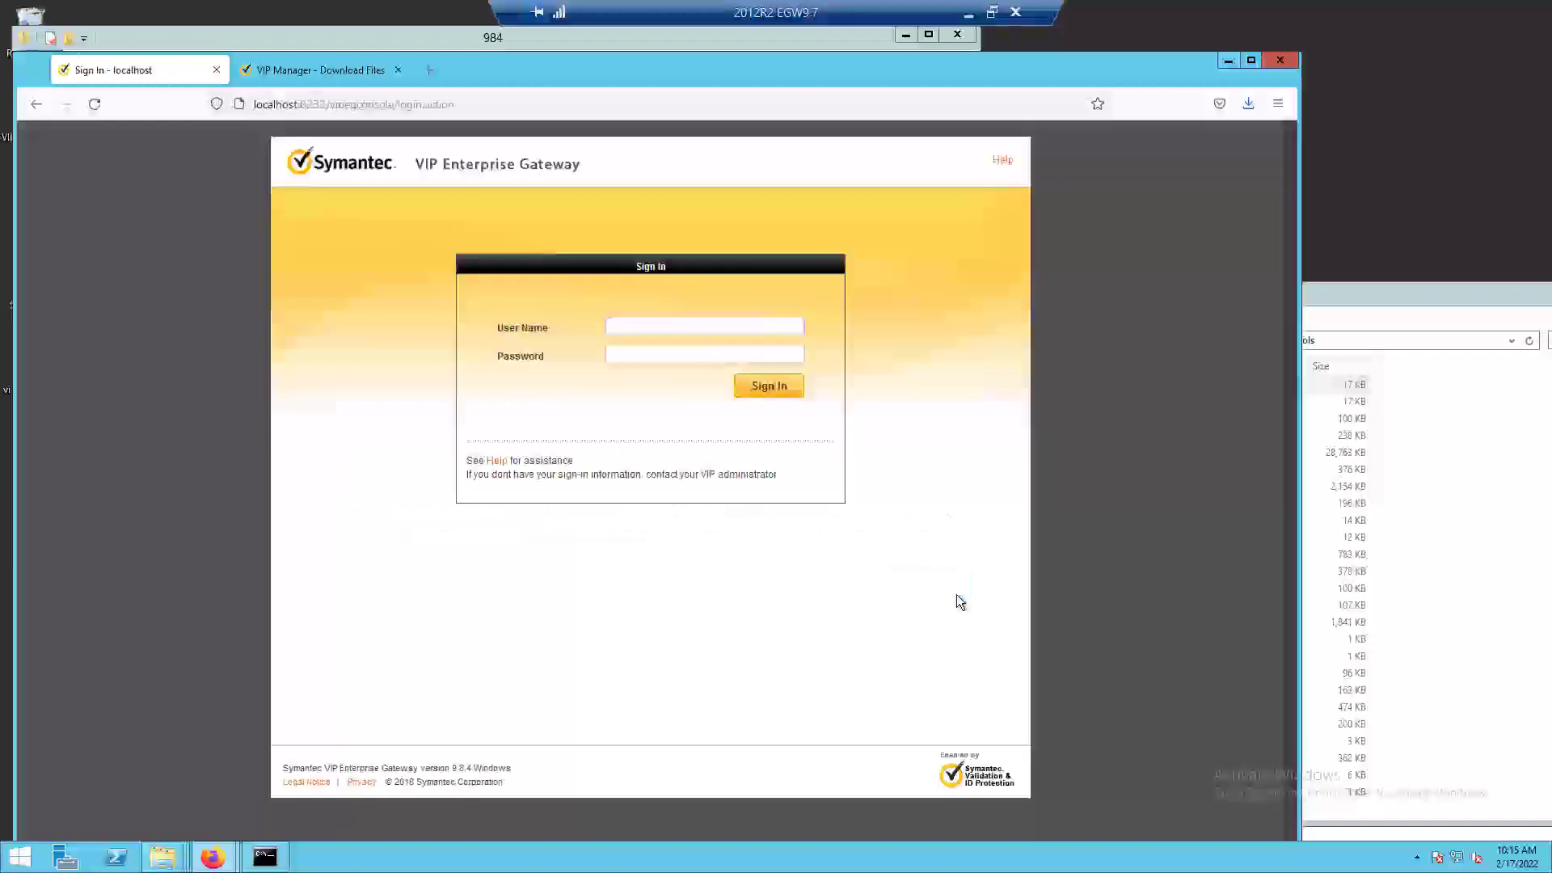
Sign in to the gateway console with the user name admin and its saved account password.
left_click(649, 325)
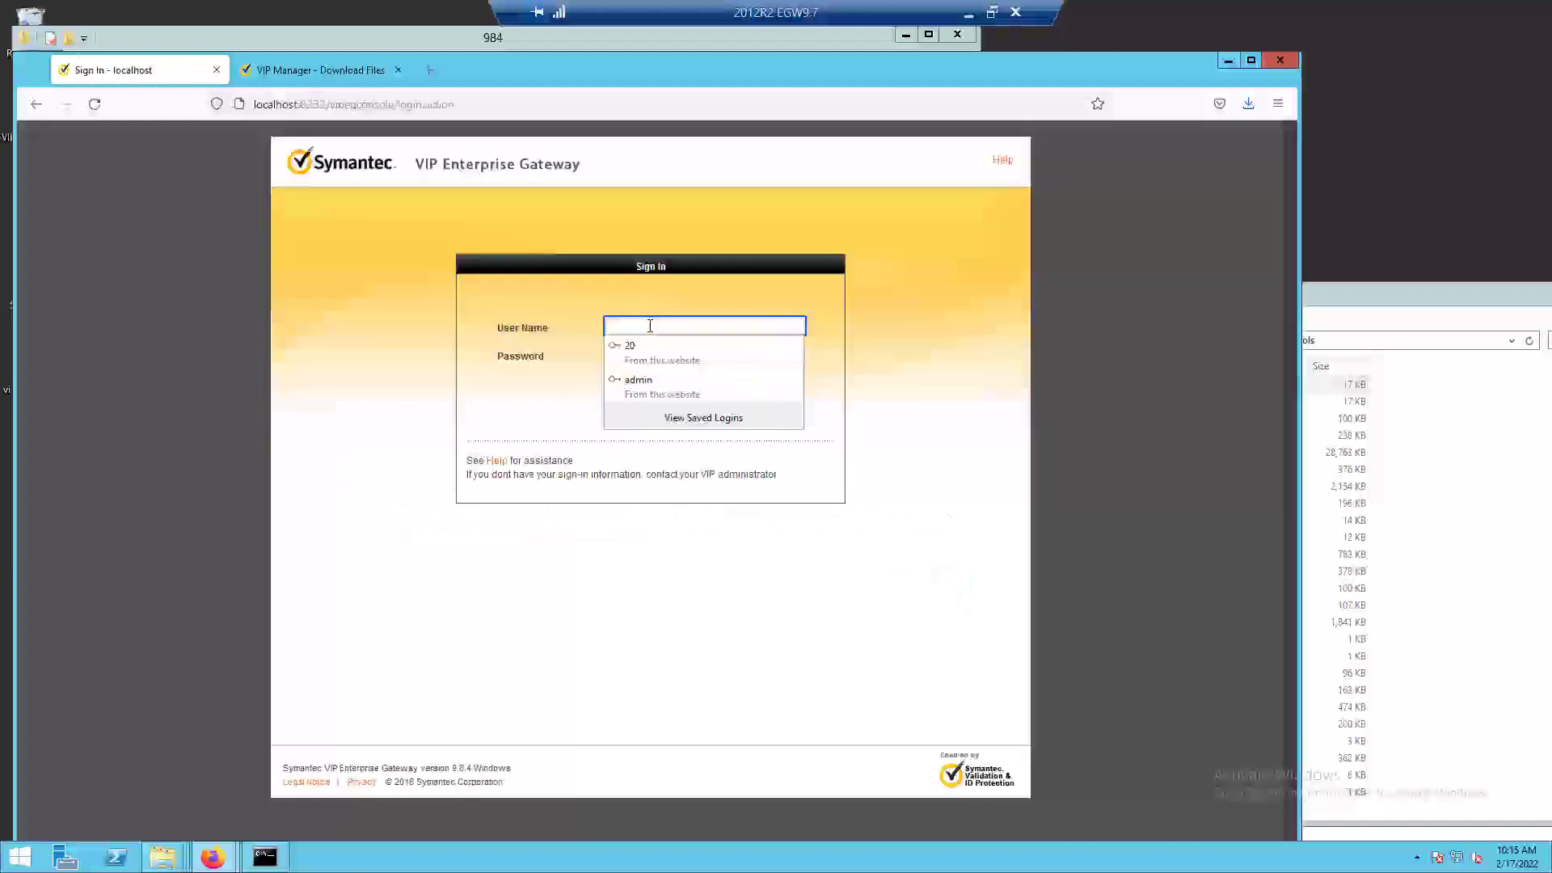
type("admin")
key("Down")
key("Return")
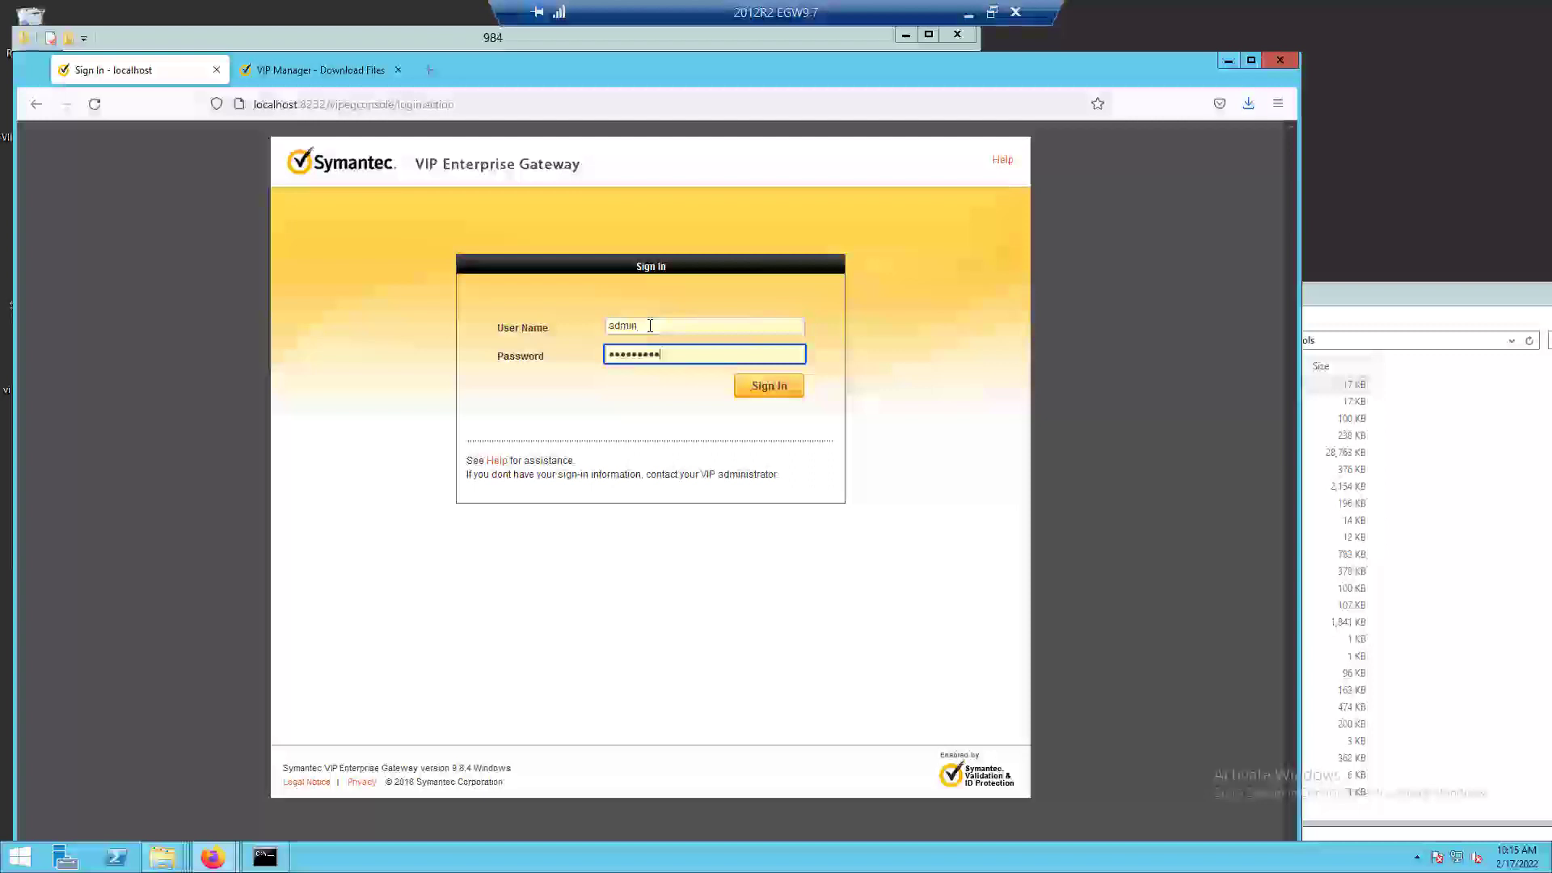
key("Return")
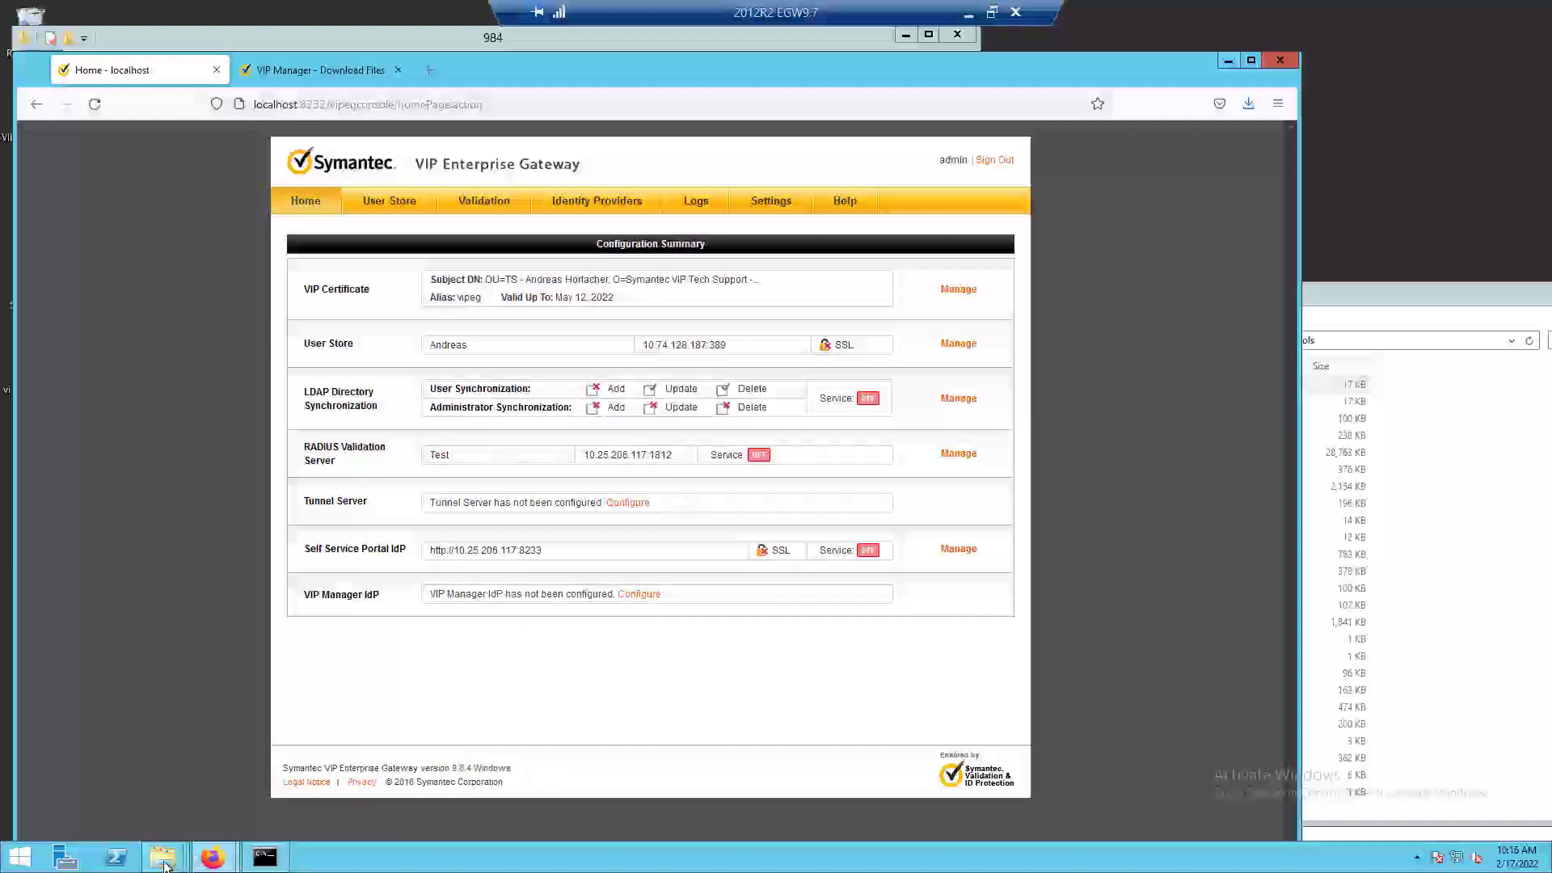
Open the version text file in the VIP_Enterprise_Gateway folder, check the installed gateway version, and close the file.
mouse_move(164, 865)
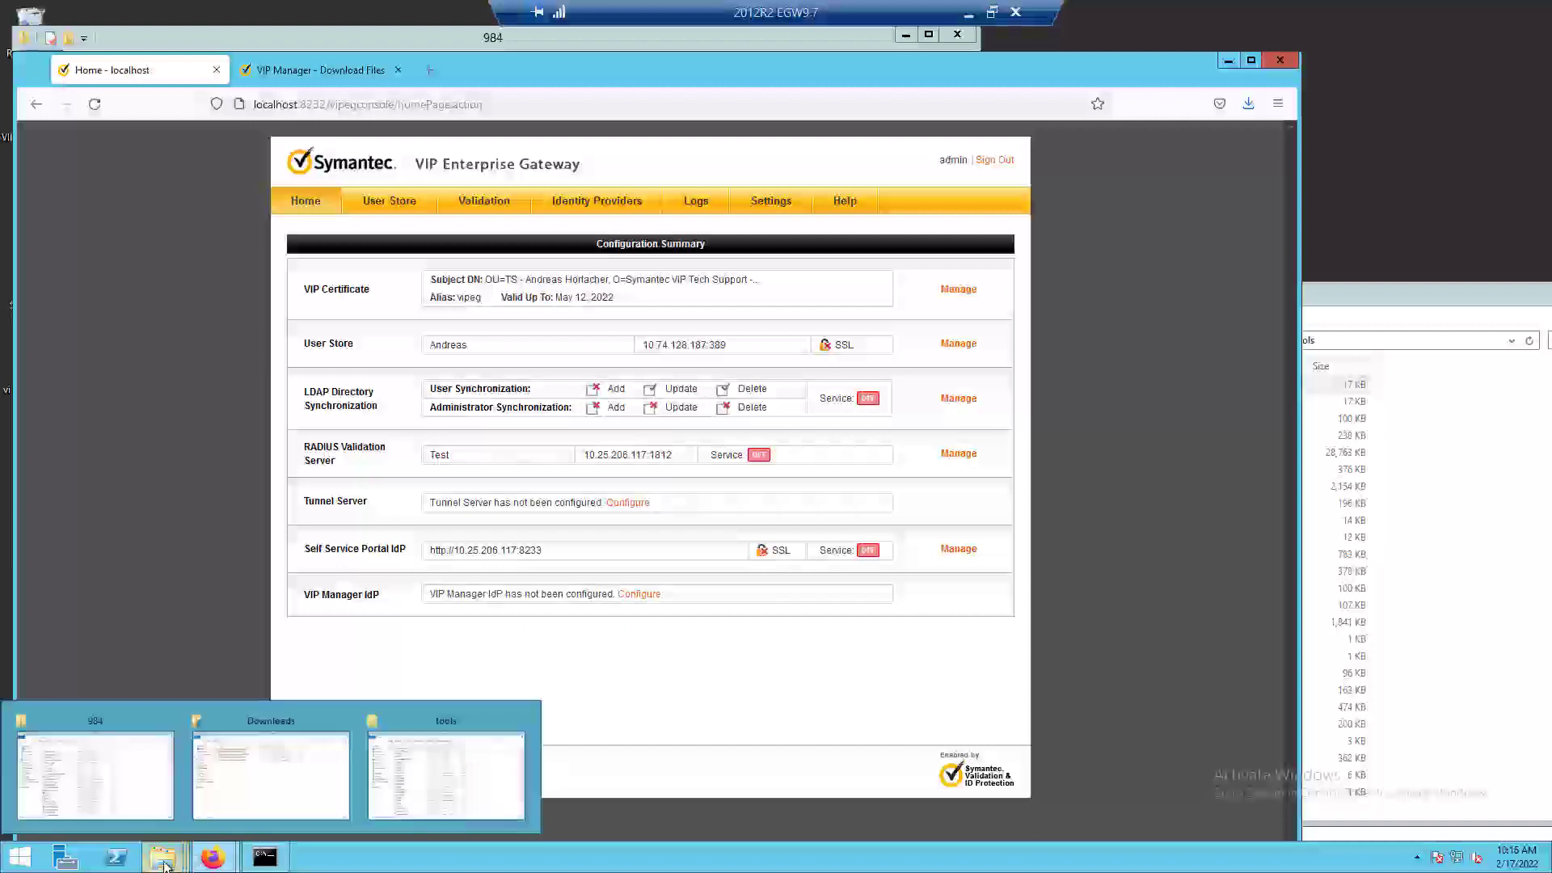
left_click(483, 767)
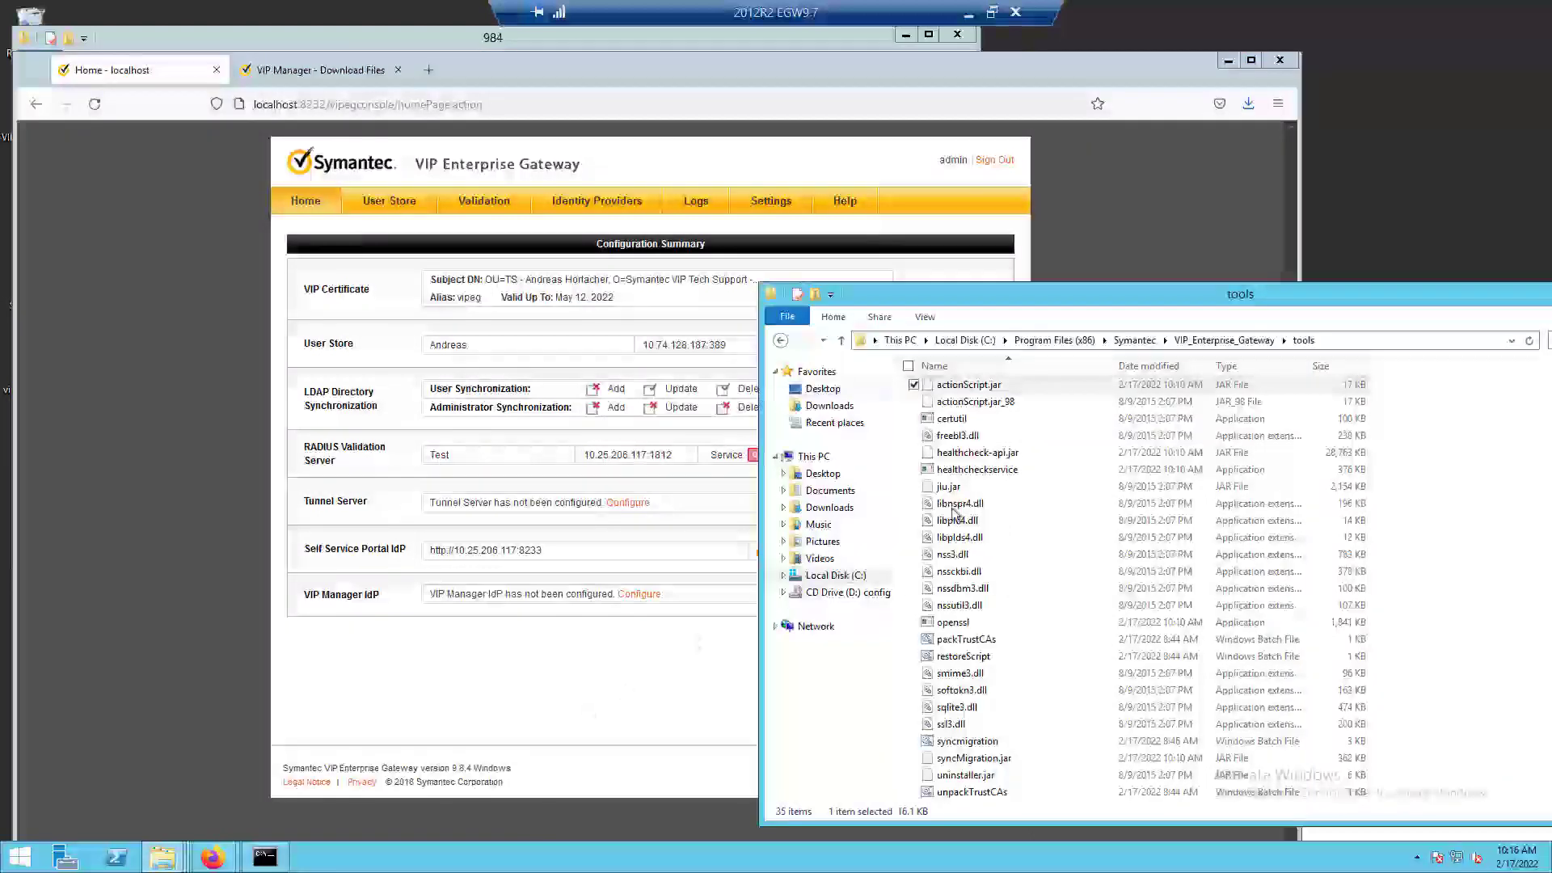
left_click(1259, 345)
double_click(965, 598)
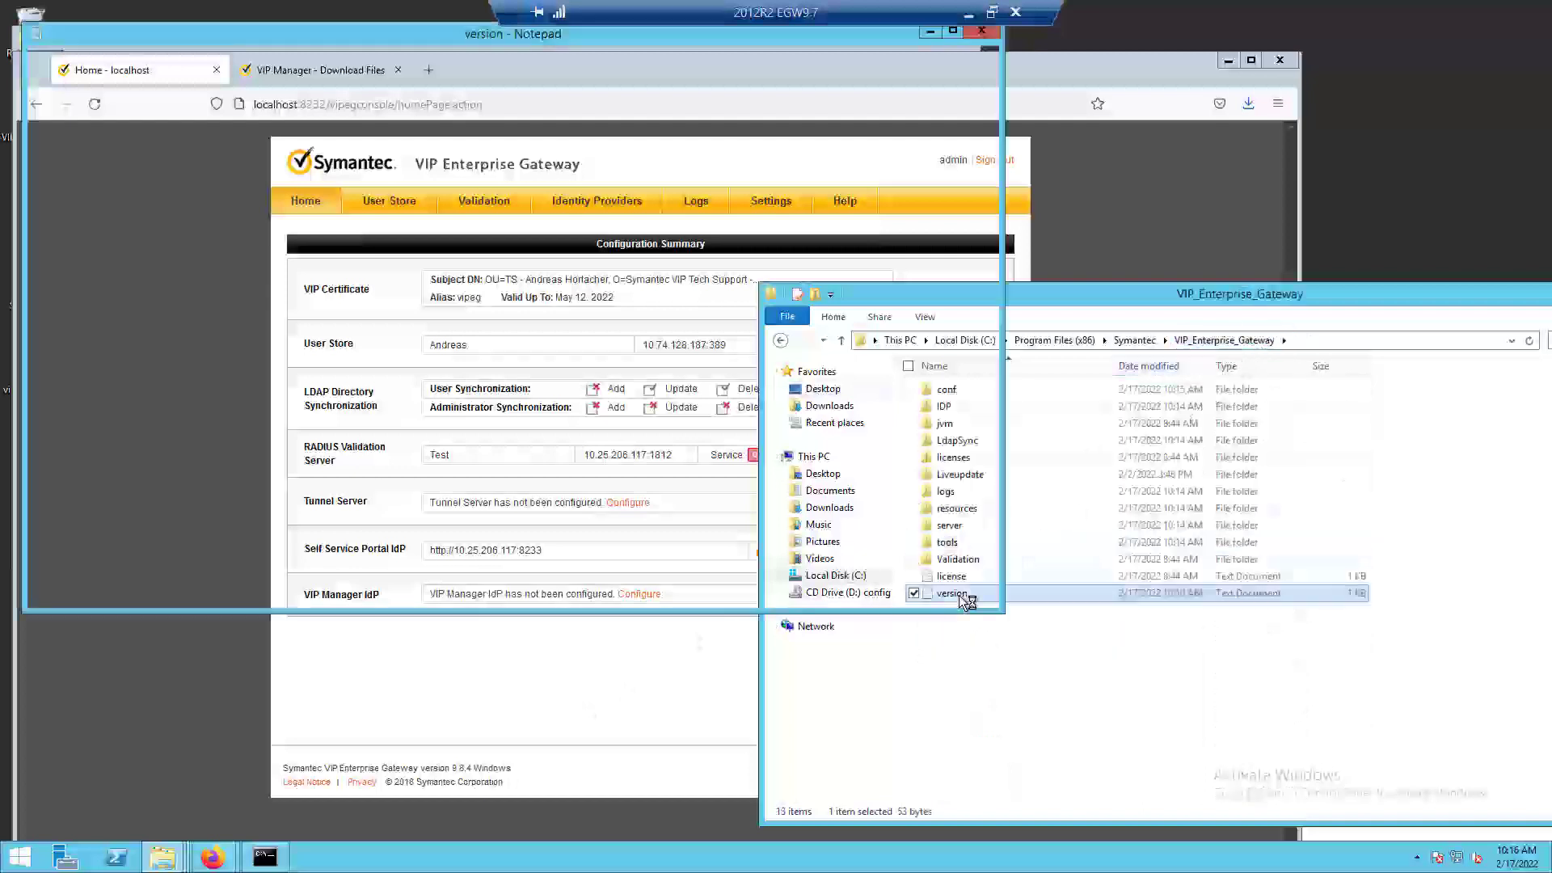
left_click_drag(146, 87, 88, 87)
left_click(197, 88)
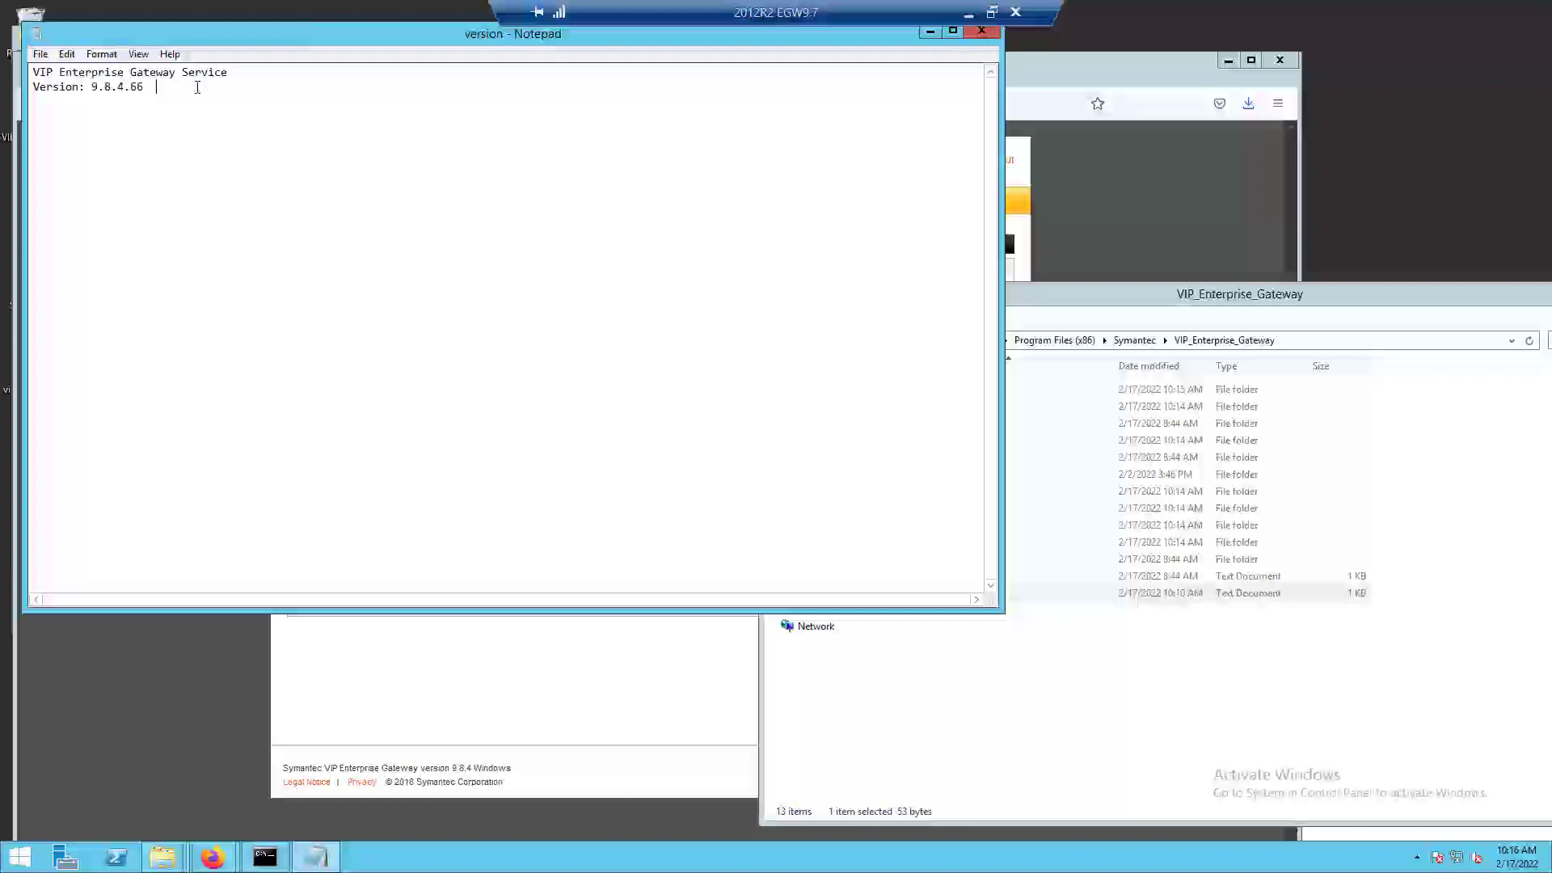
left_click(984, 32)
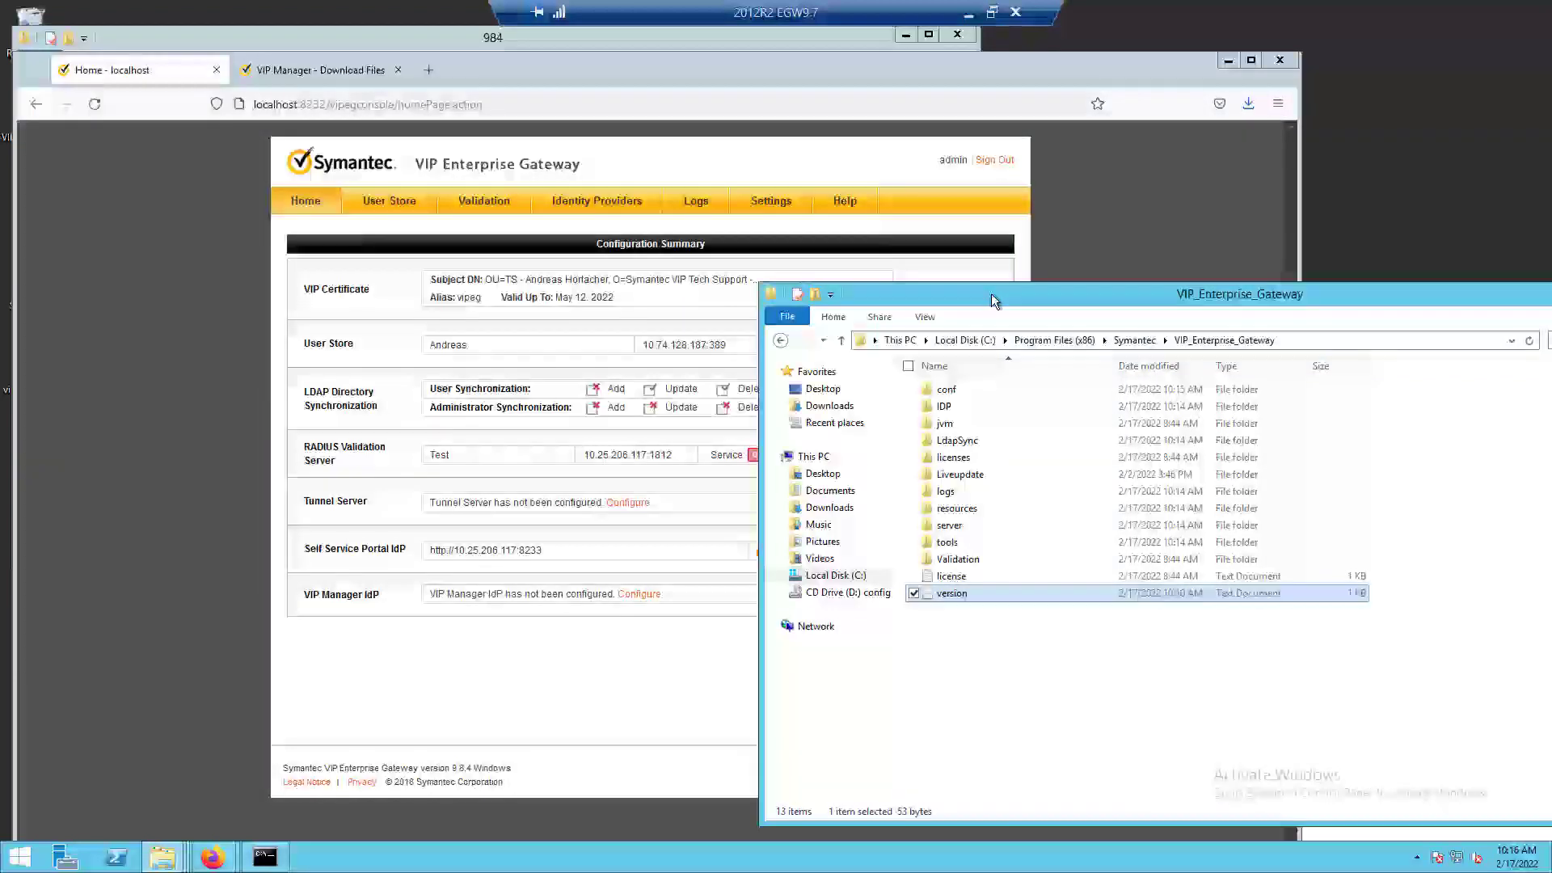
Switch to the gateway console in Firefox and turn on the LDAP Directory Synchronization service and the RADIUS validation server Test.
left_click(1050, 257)
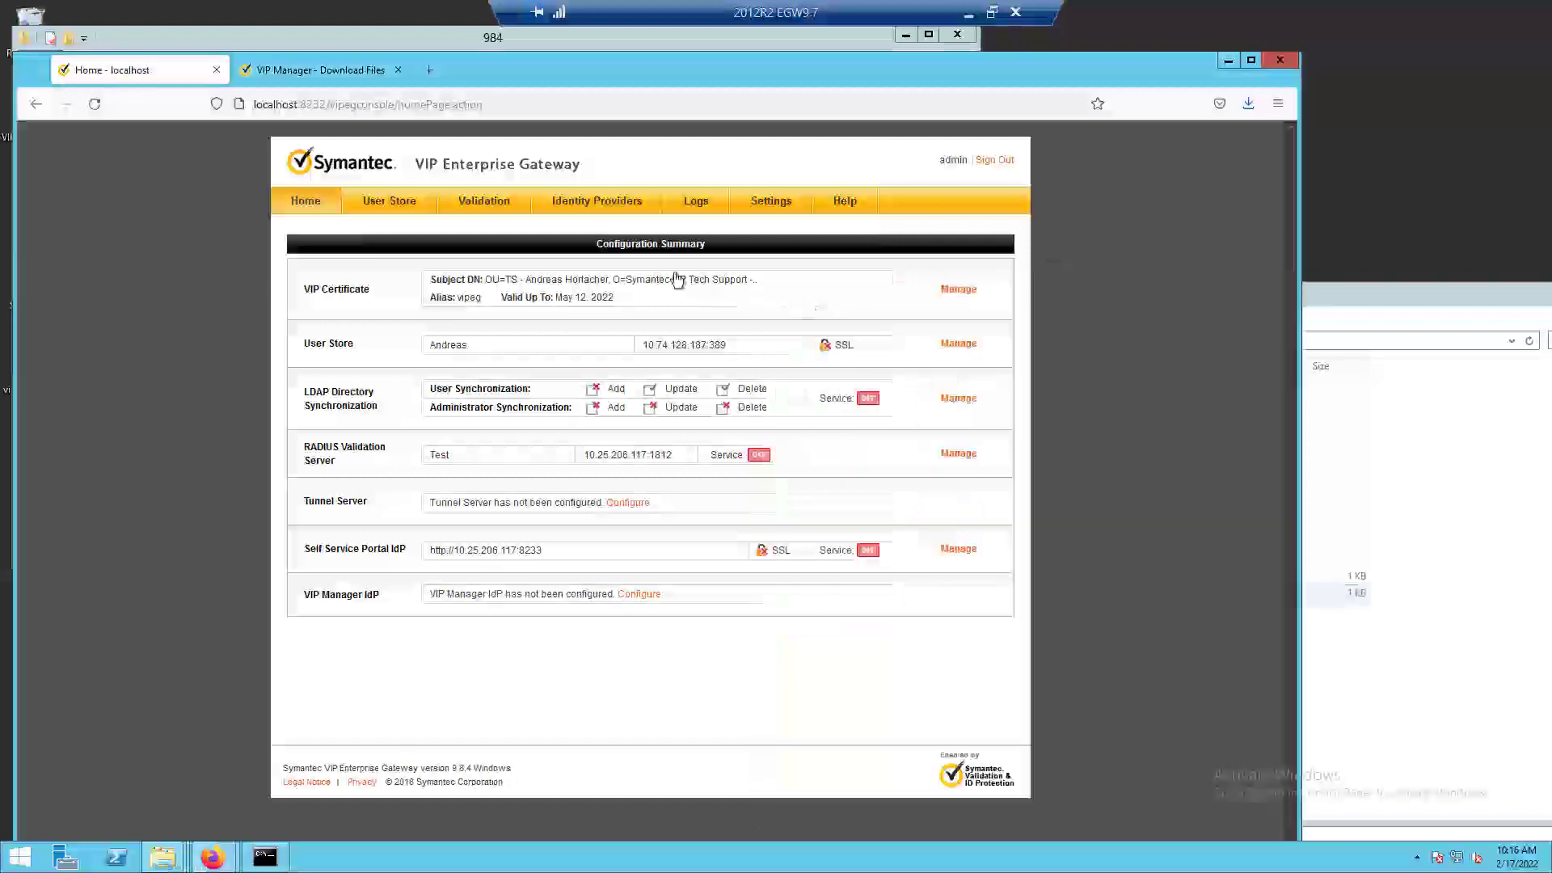
left_click(404, 209)
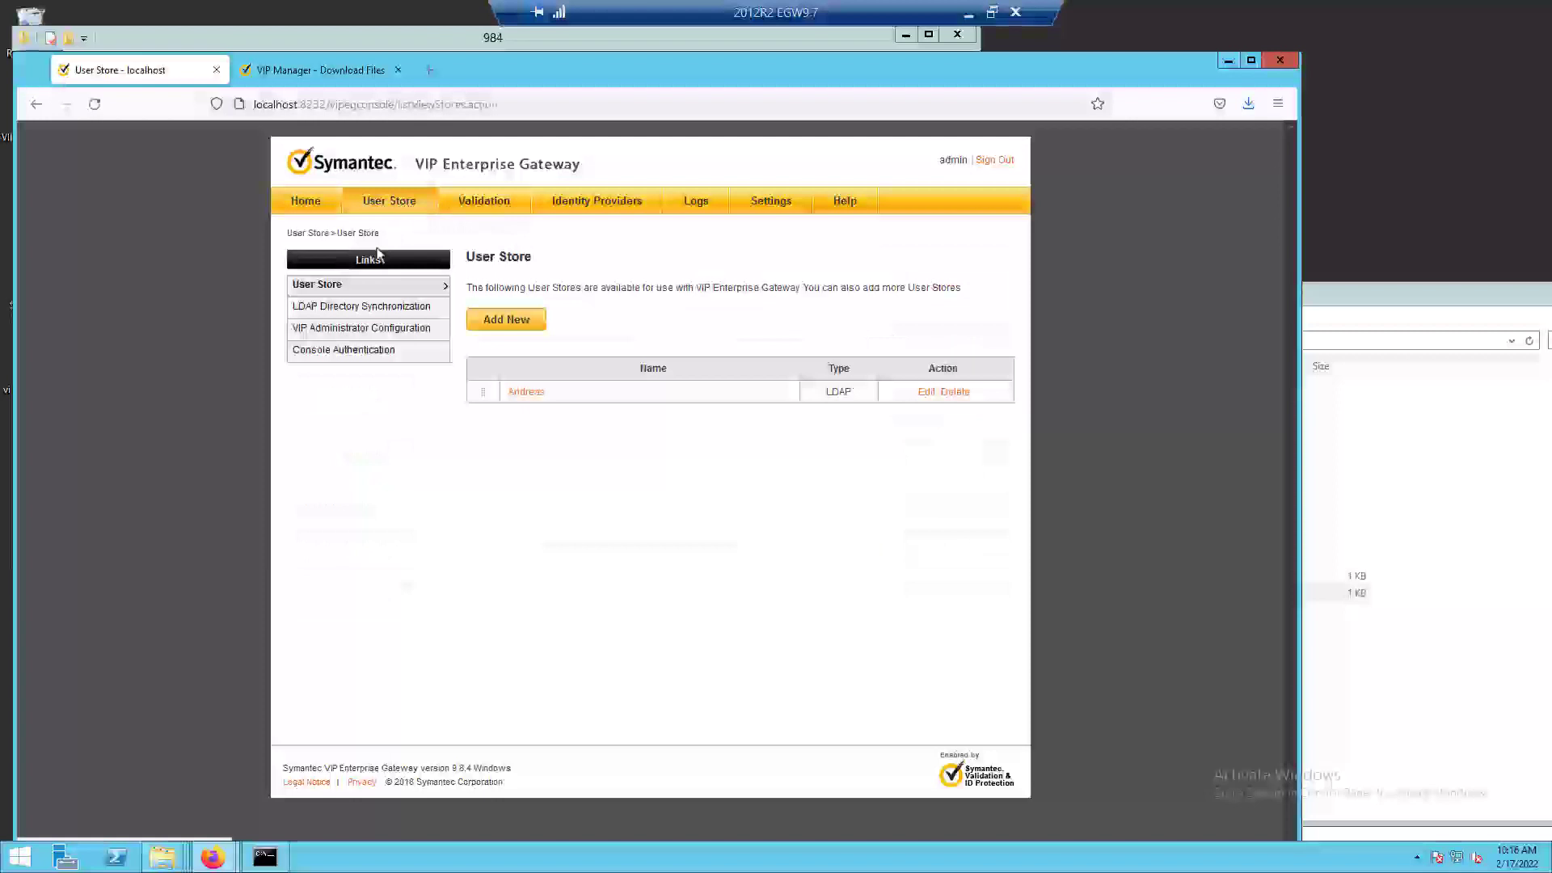
left_click(342, 311)
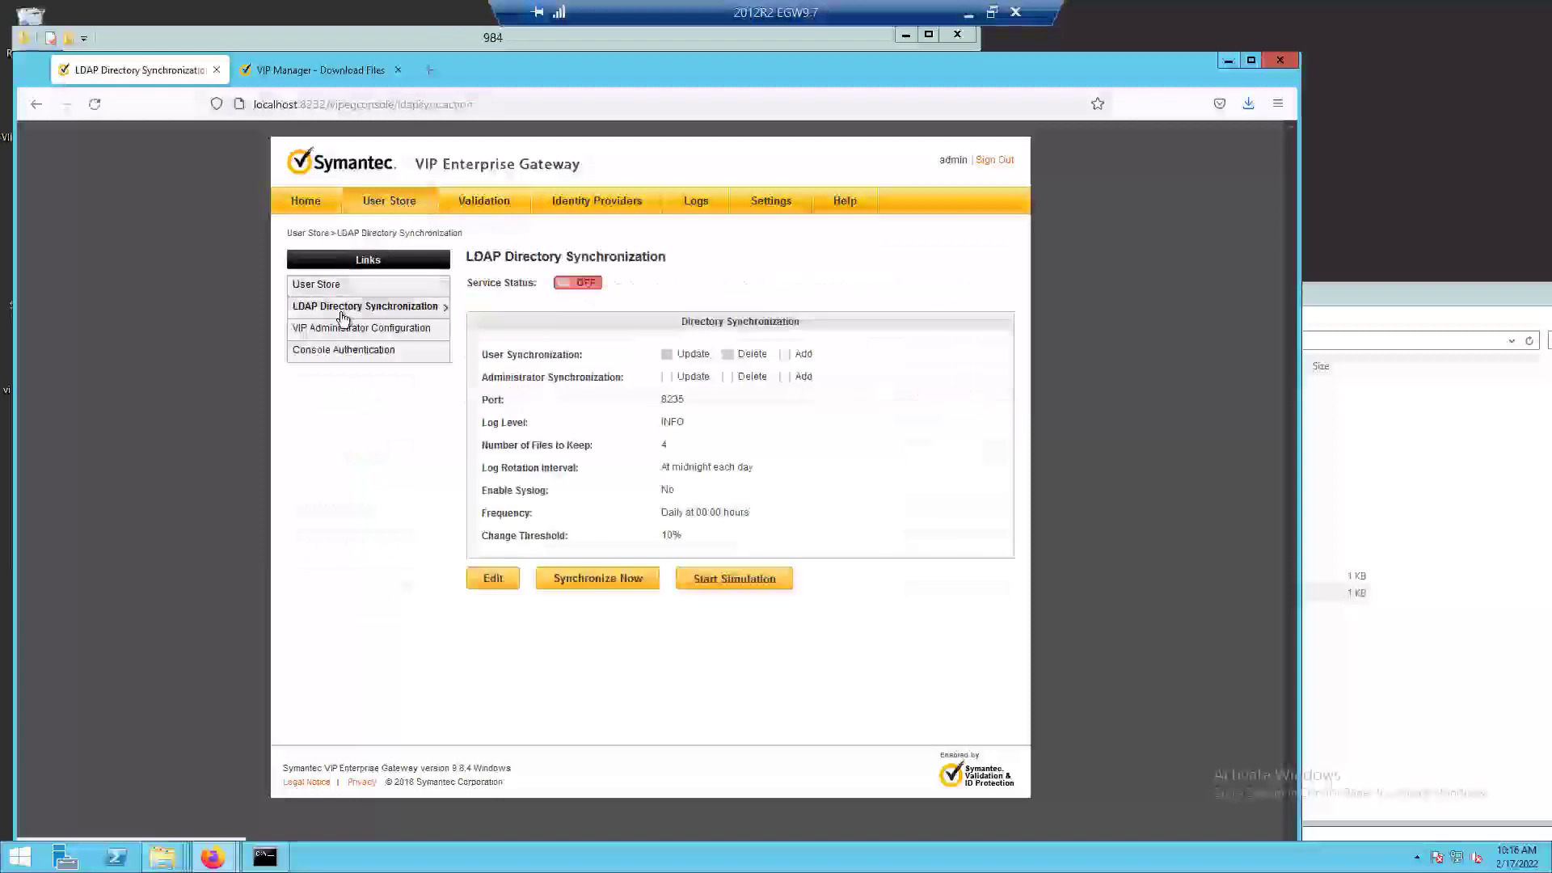
left_click(583, 283)
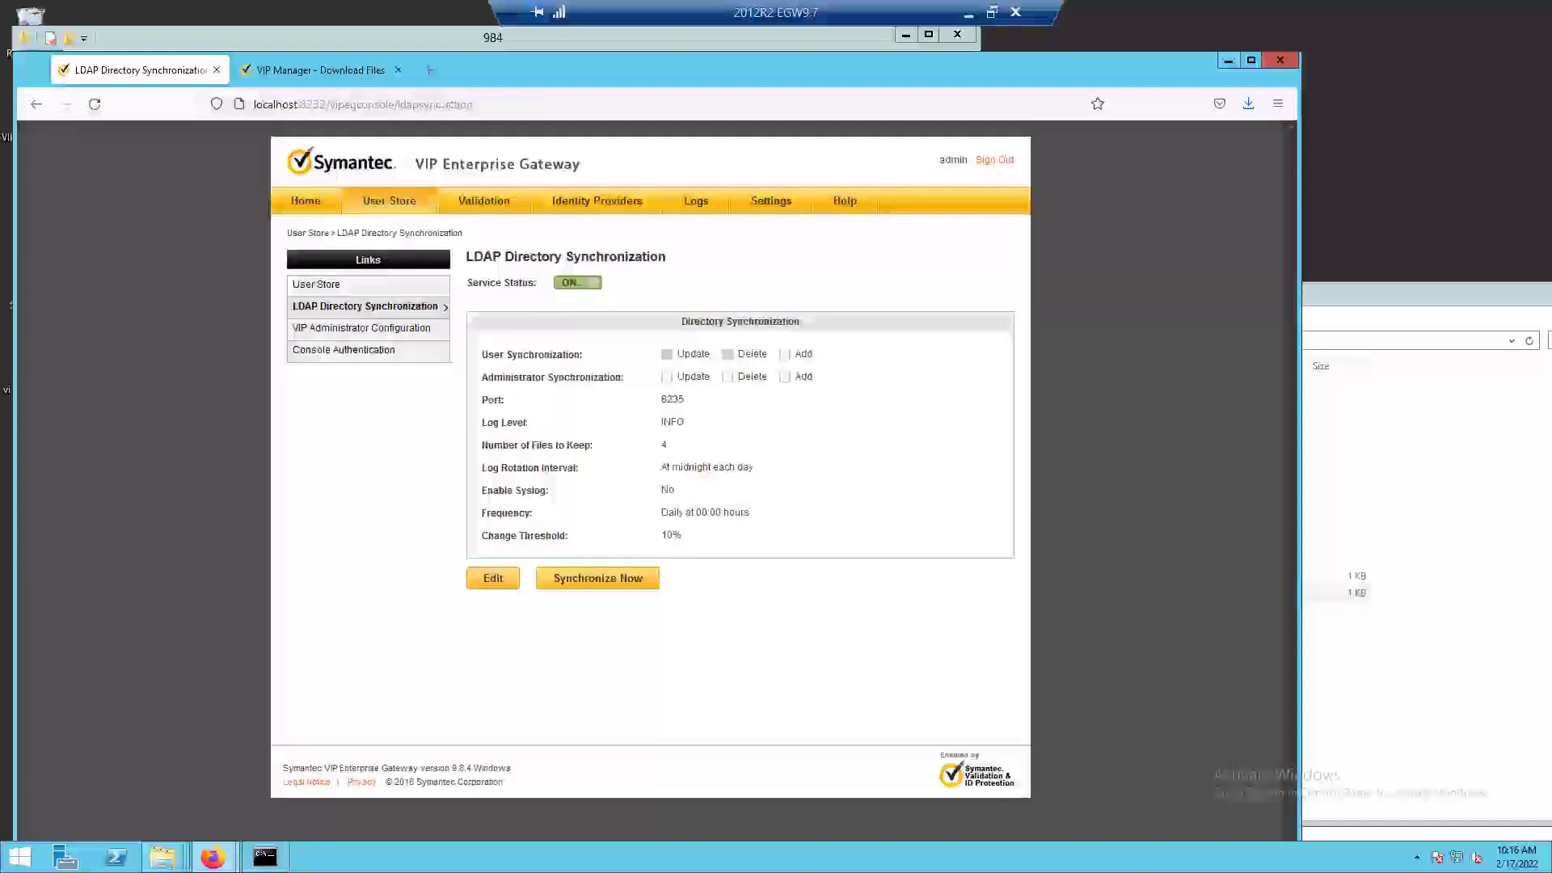
left_click(469, 203)
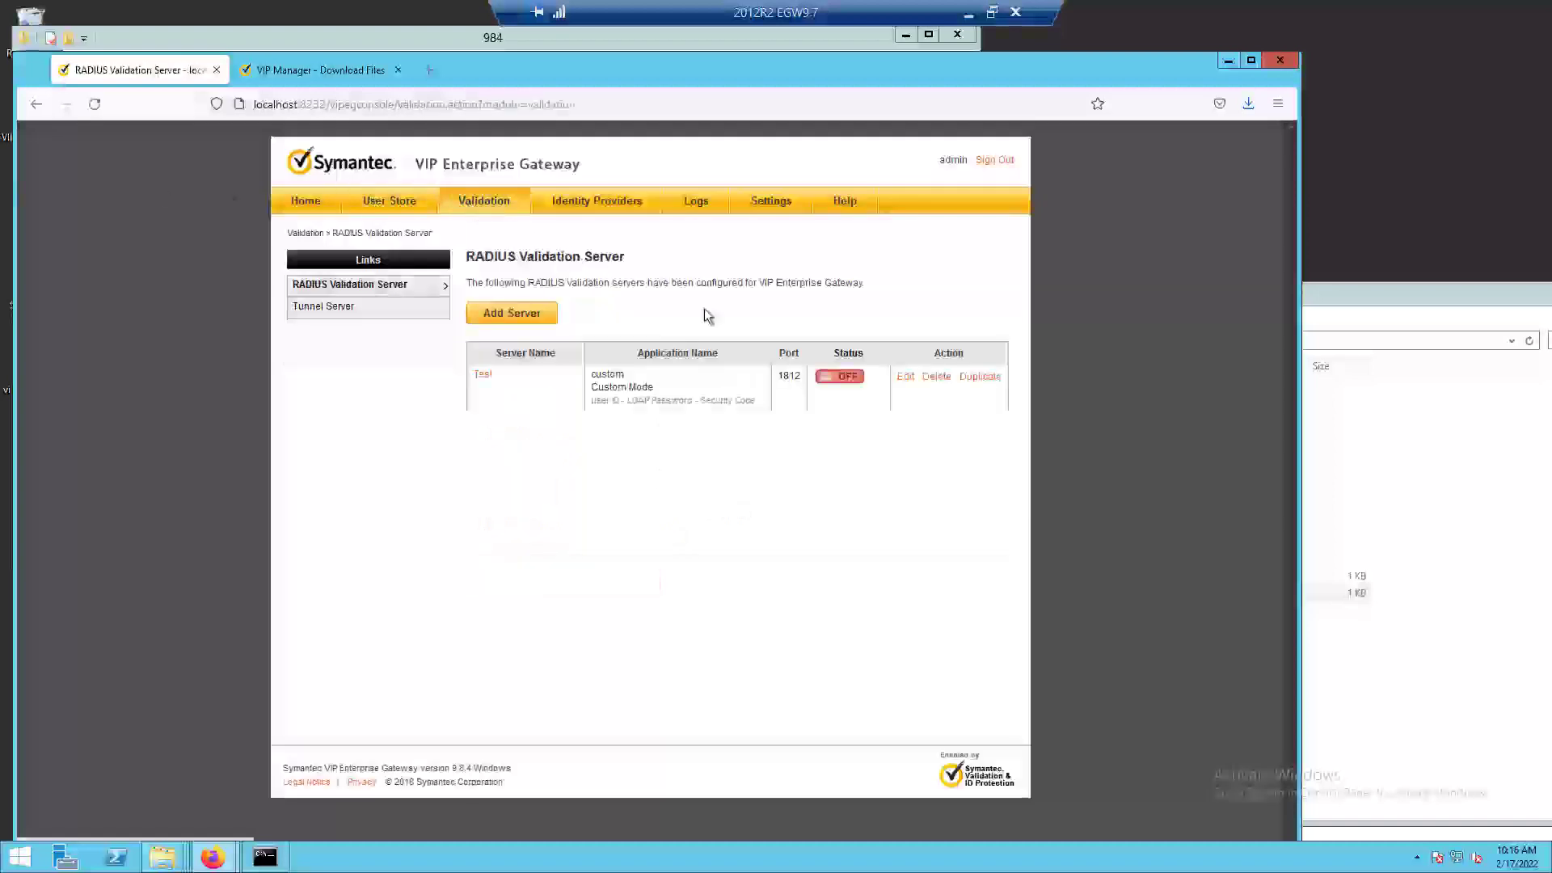
left_click(840, 377)
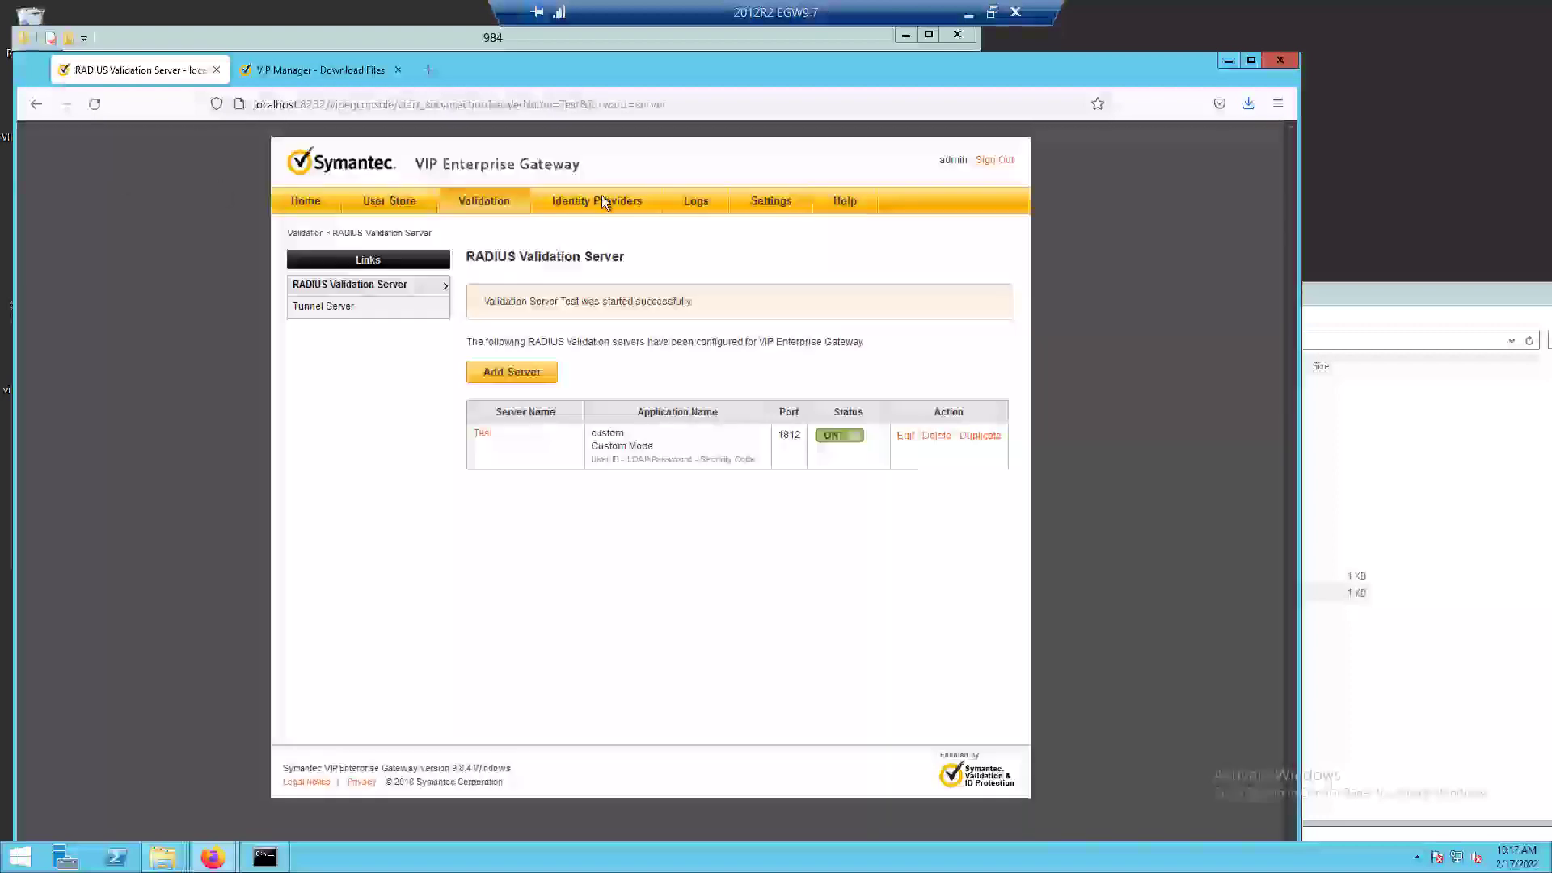
Turn on the Self Service Portal IdP service, review its configuration, and return to the console's Home summary.
left_click(602, 202)
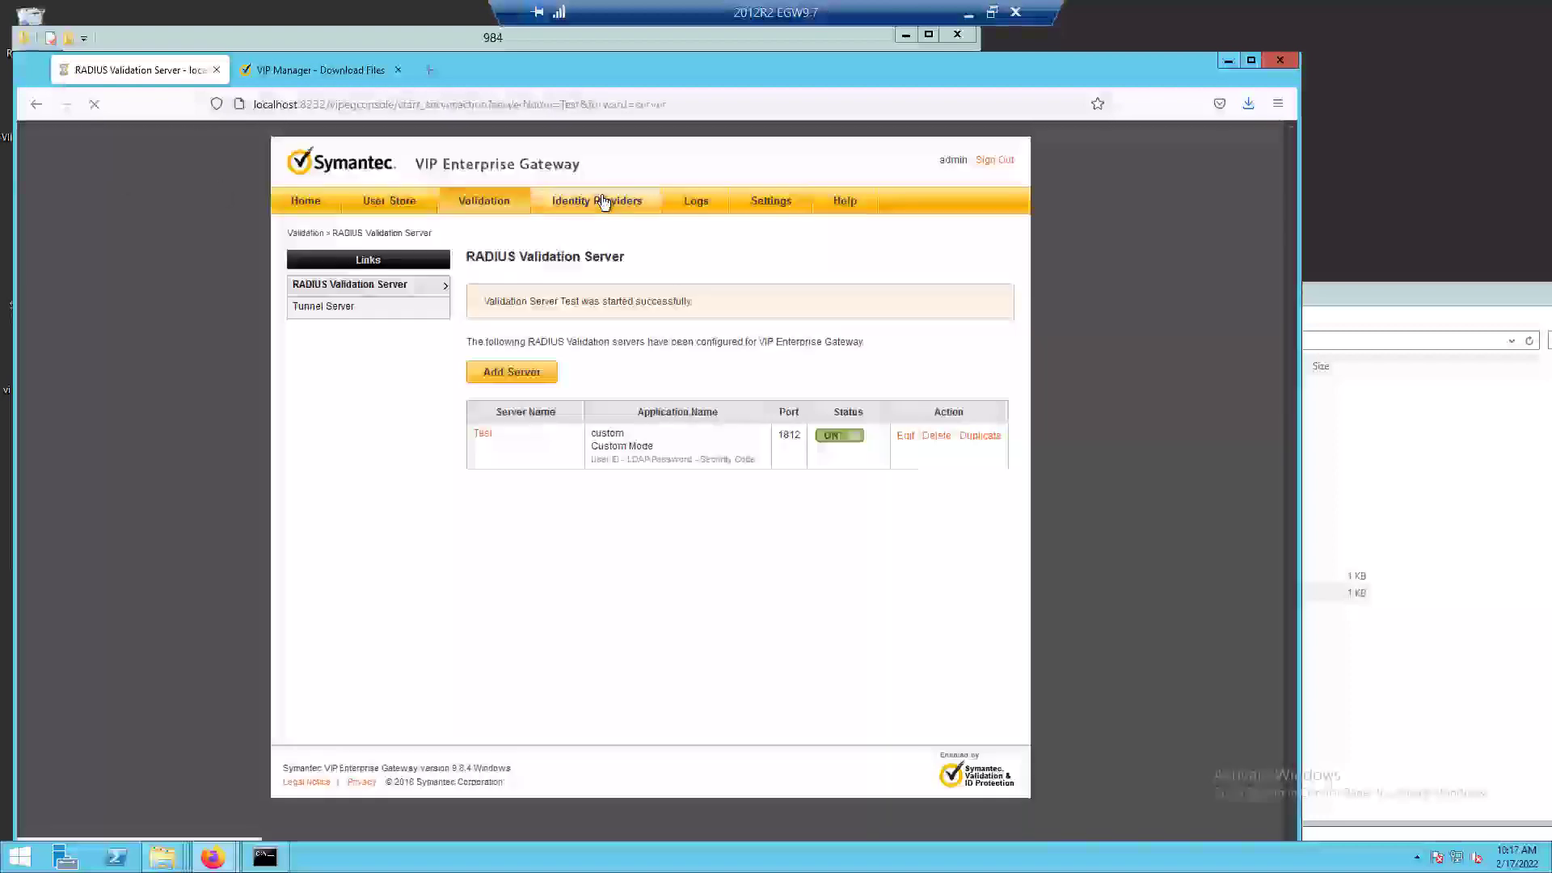
left_click(574, 357)
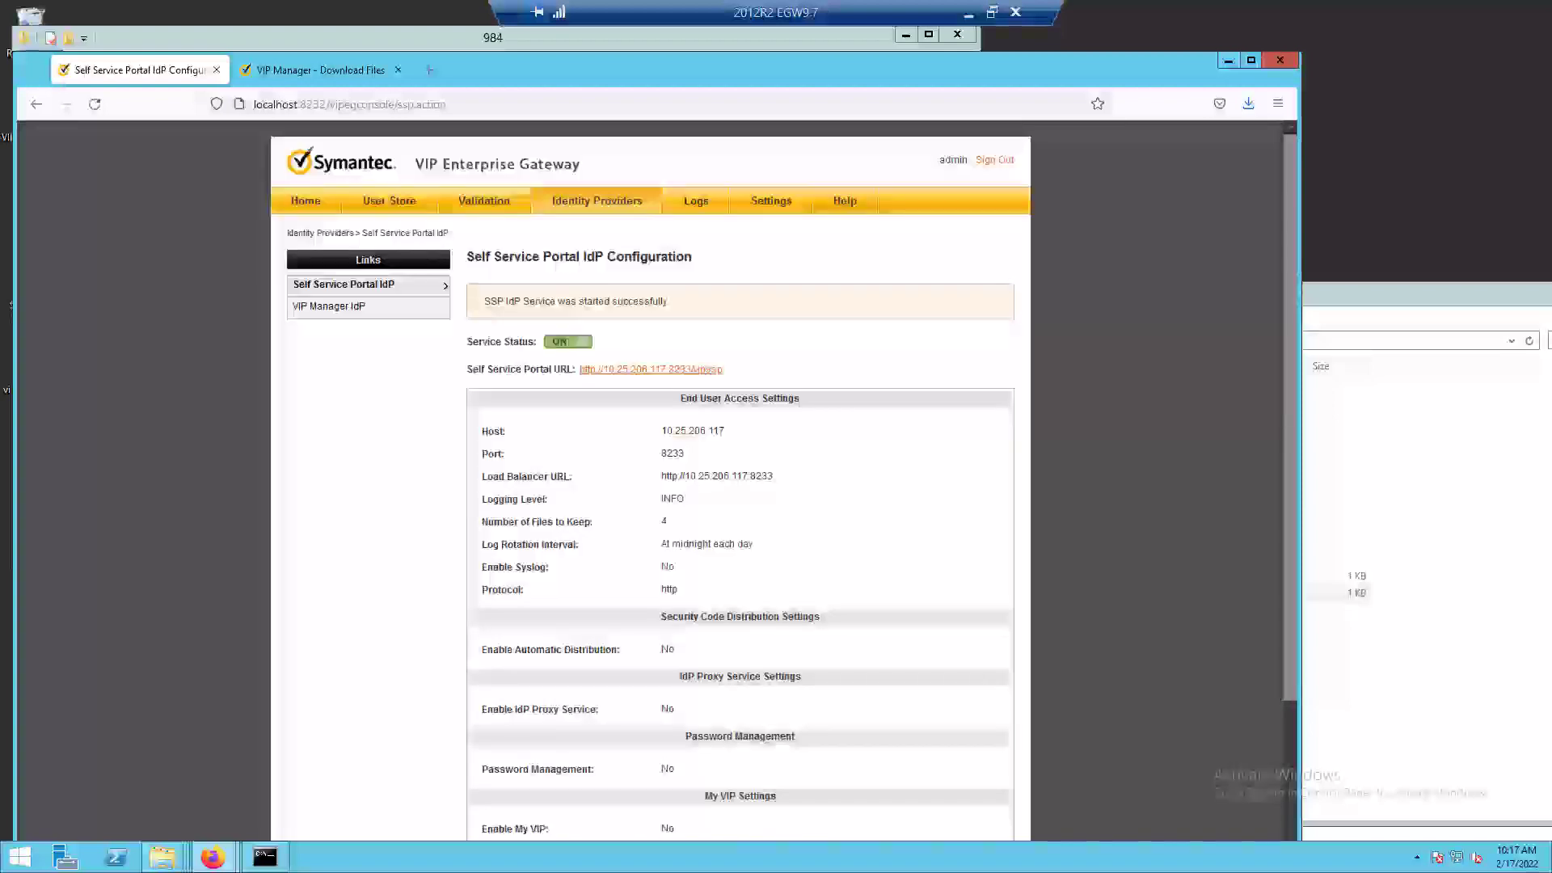
left_click_drag(1291, 561, 1279, 730)
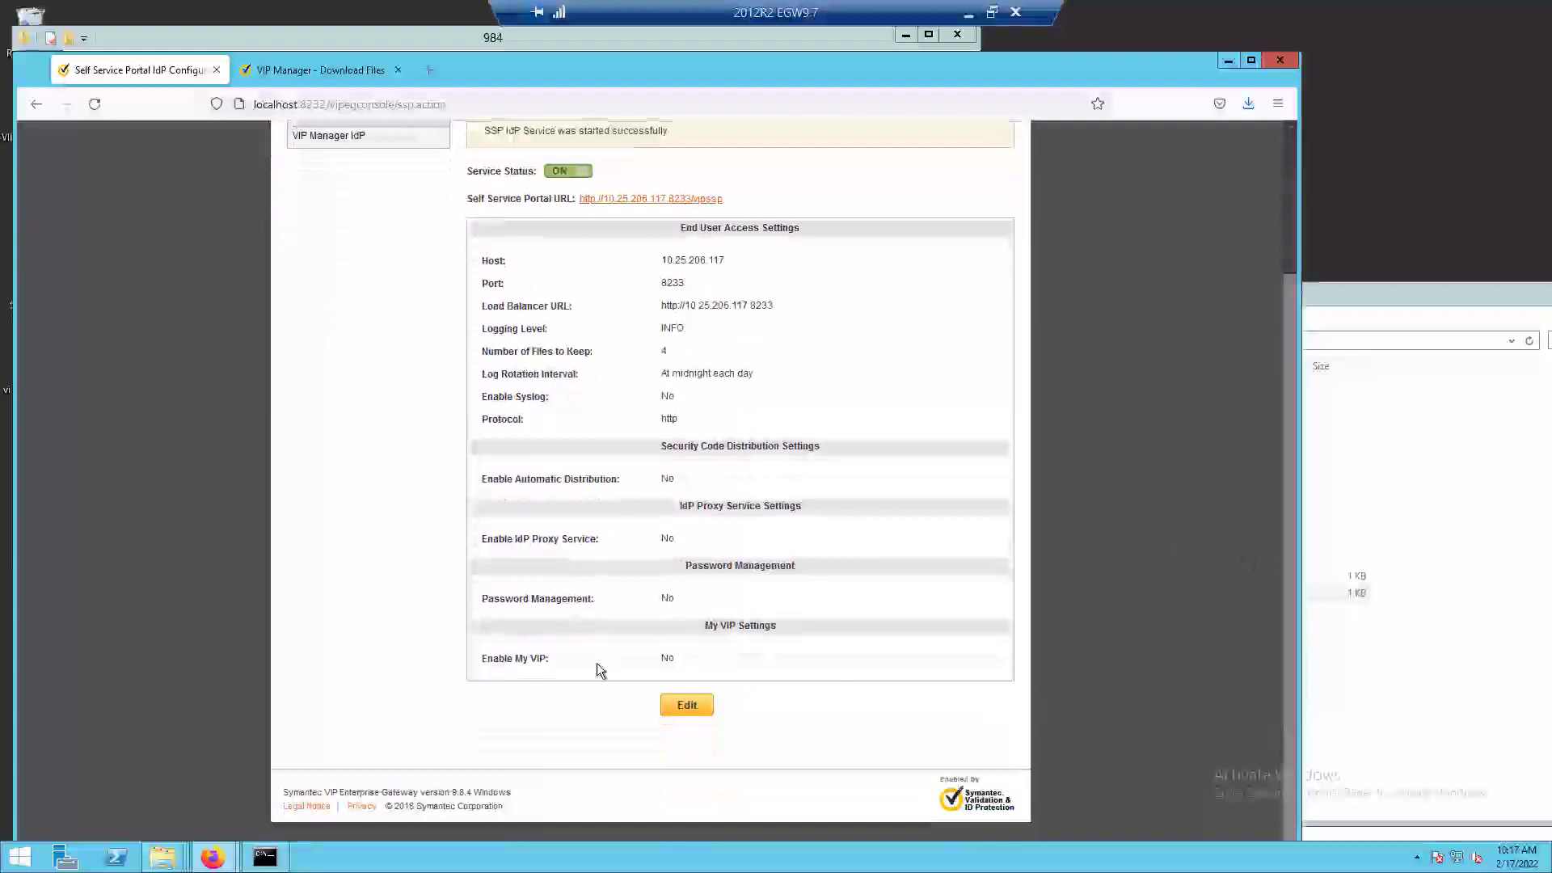
scroll(598, 663, "up", 3)
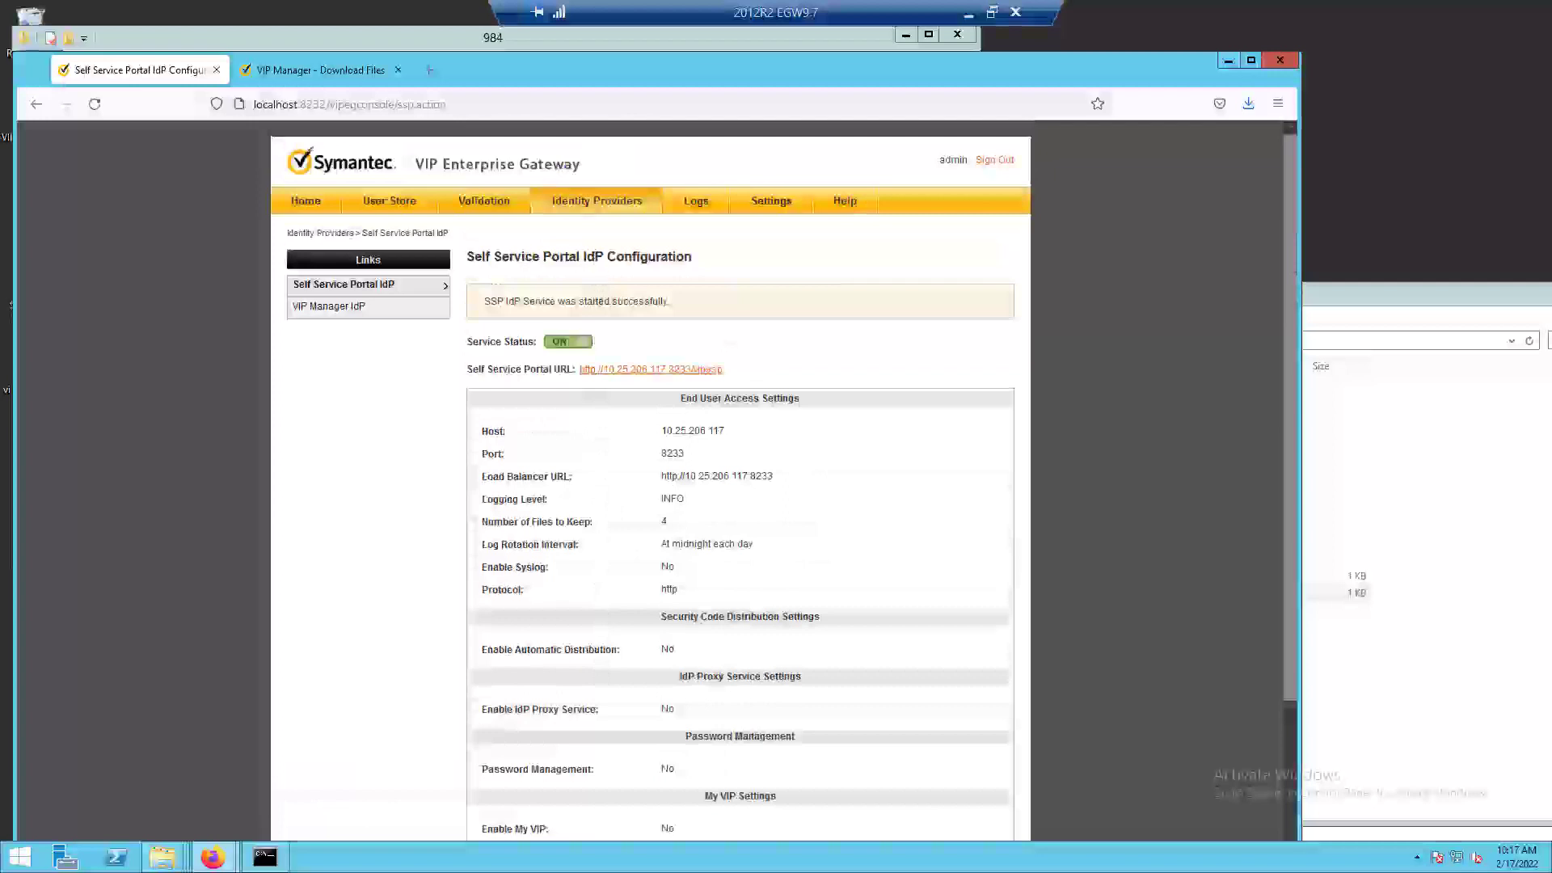
left_click(305, 200)
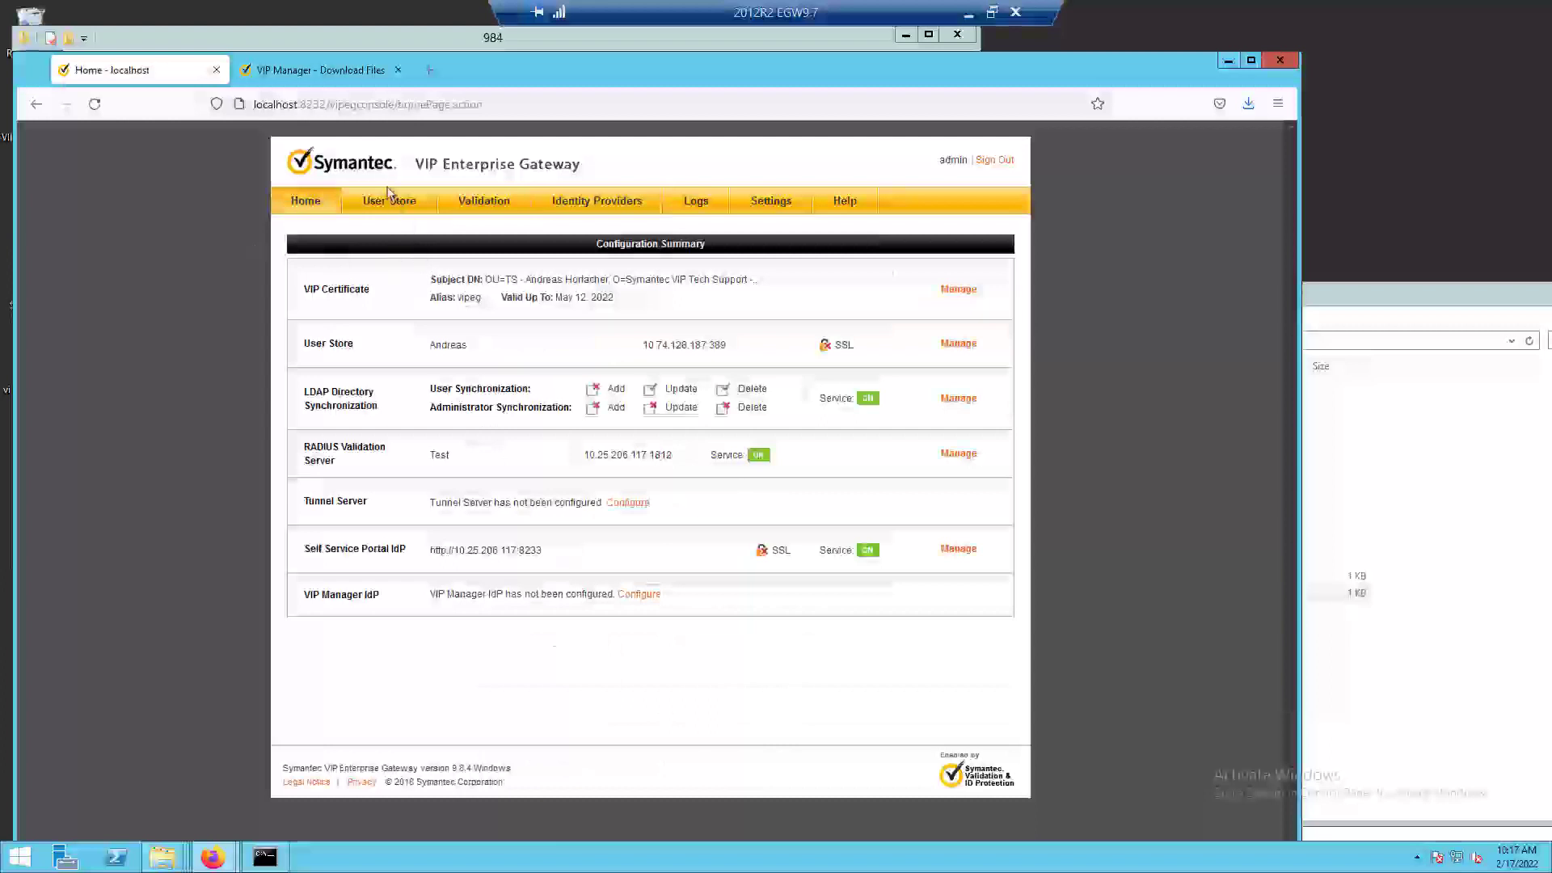
Review the VIP Manager download files and check the upgrade path from version 9.8.4 in VIPEG992UpgradeGuide.pdf.
left_click(328, 71)
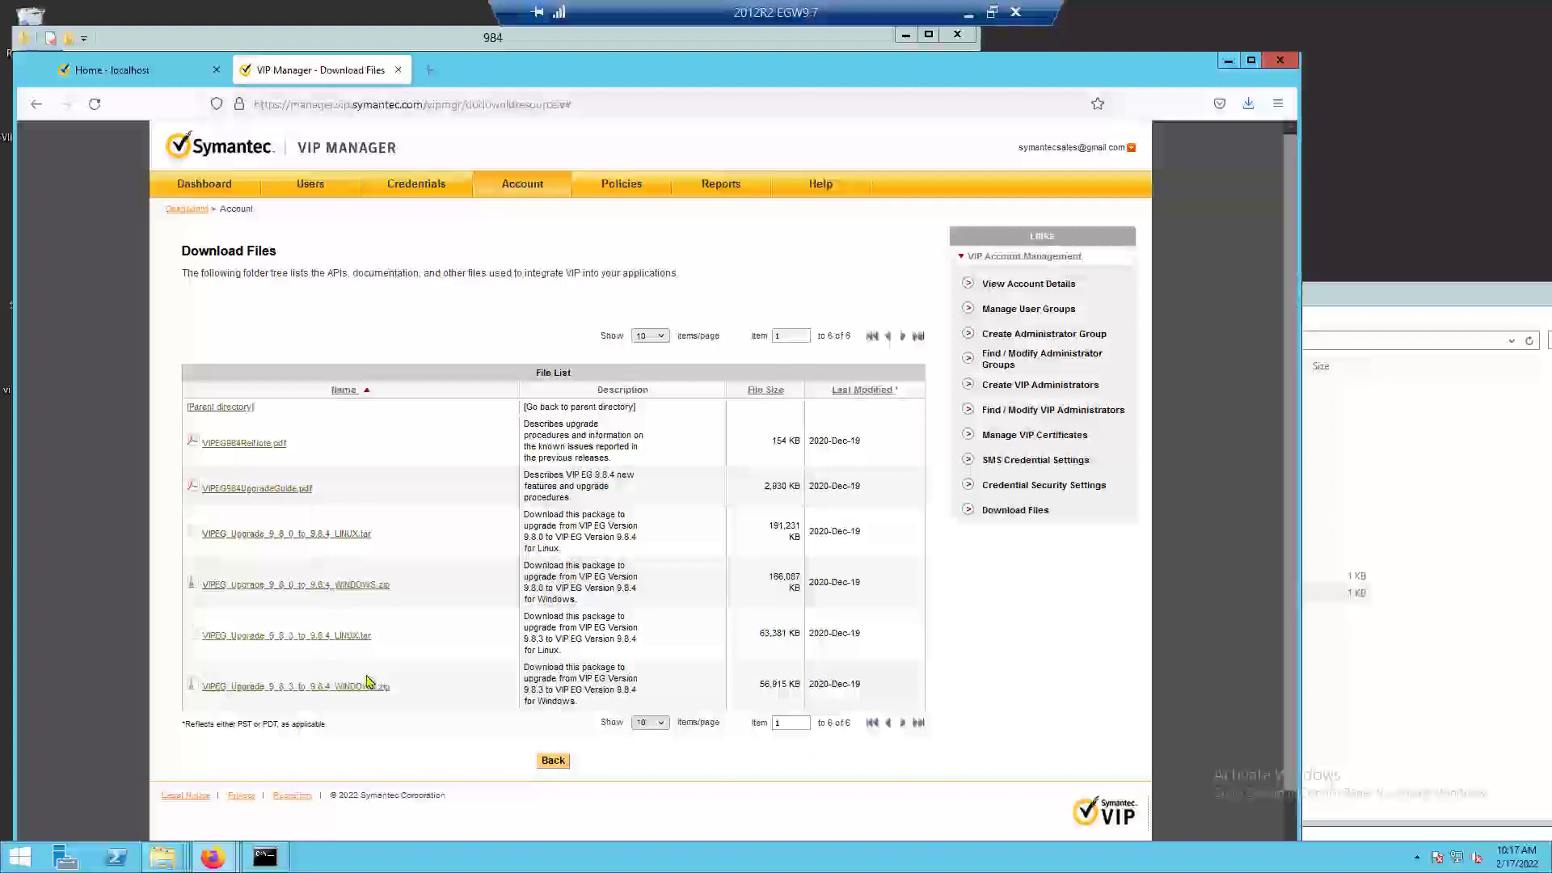
key("alt+Tab")
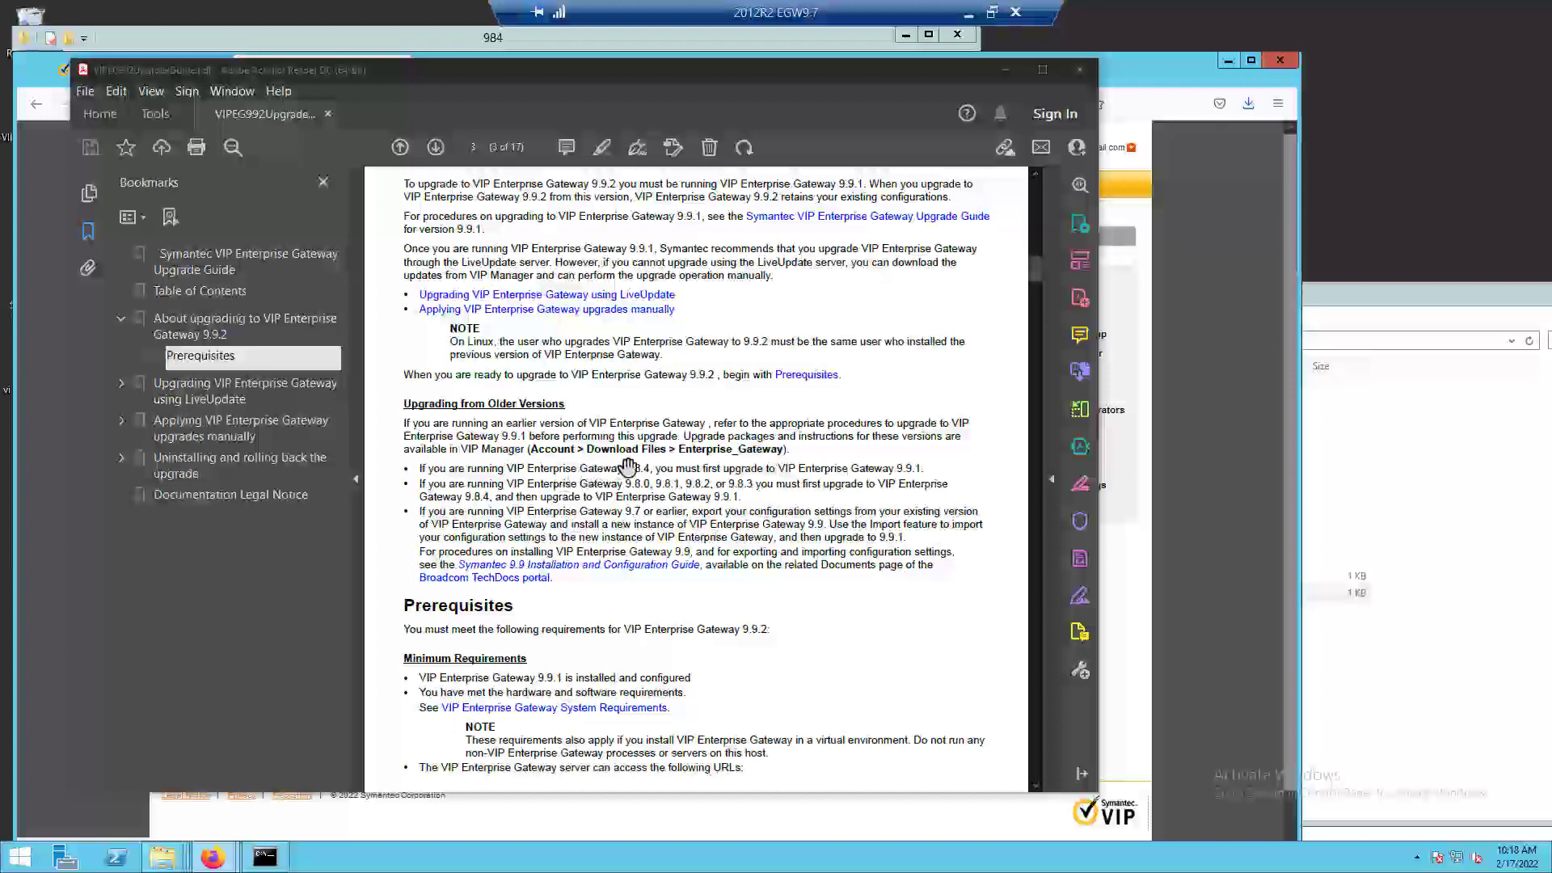
left_click_drag(627, 468, 901, 470)
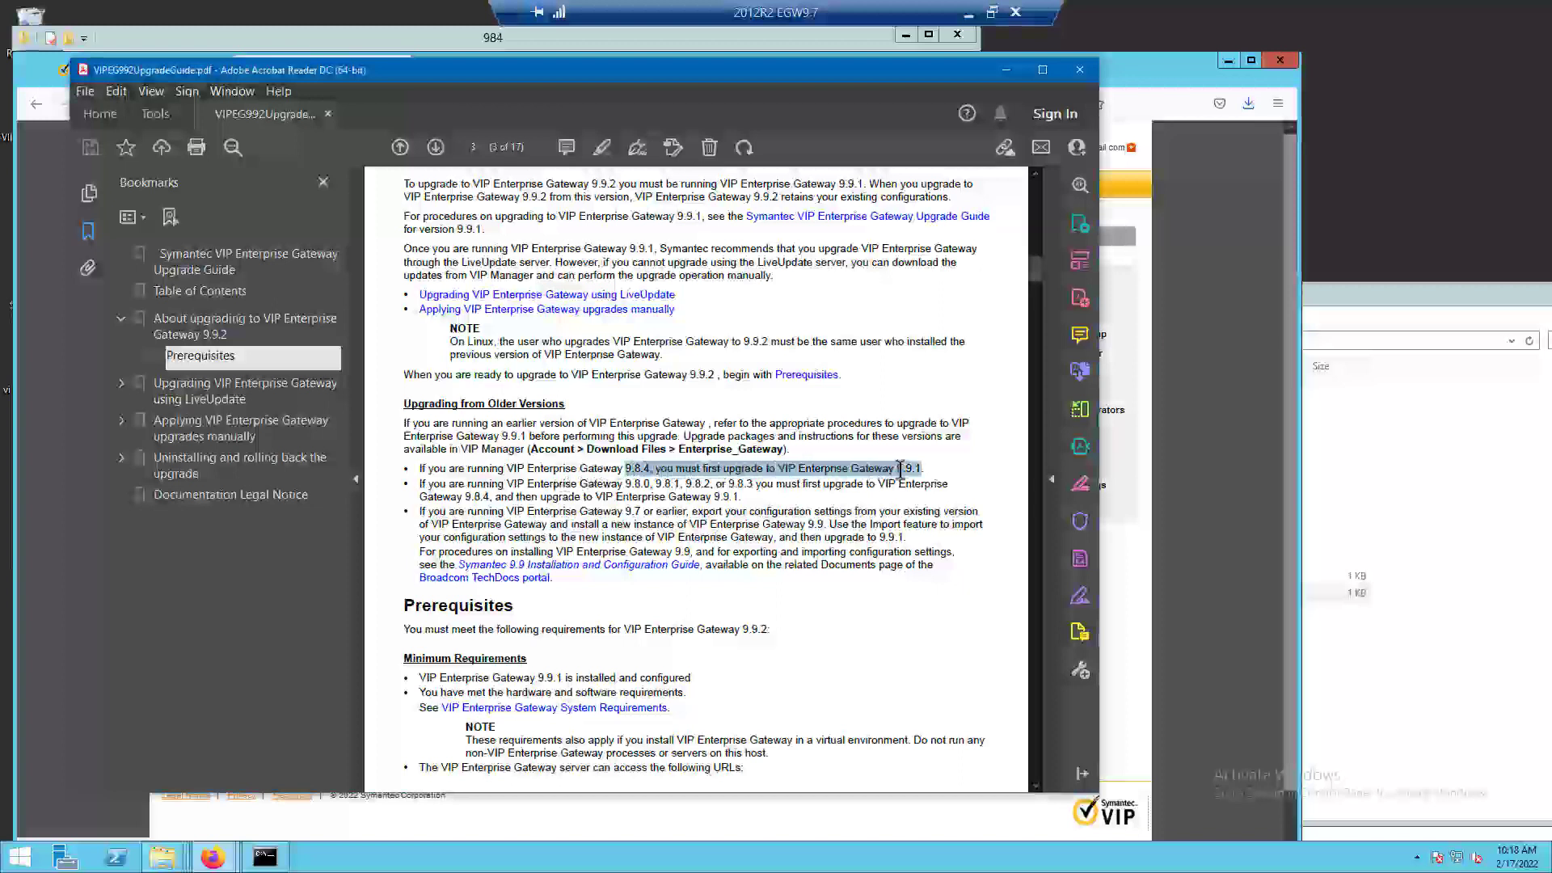
left_click(655, 467)
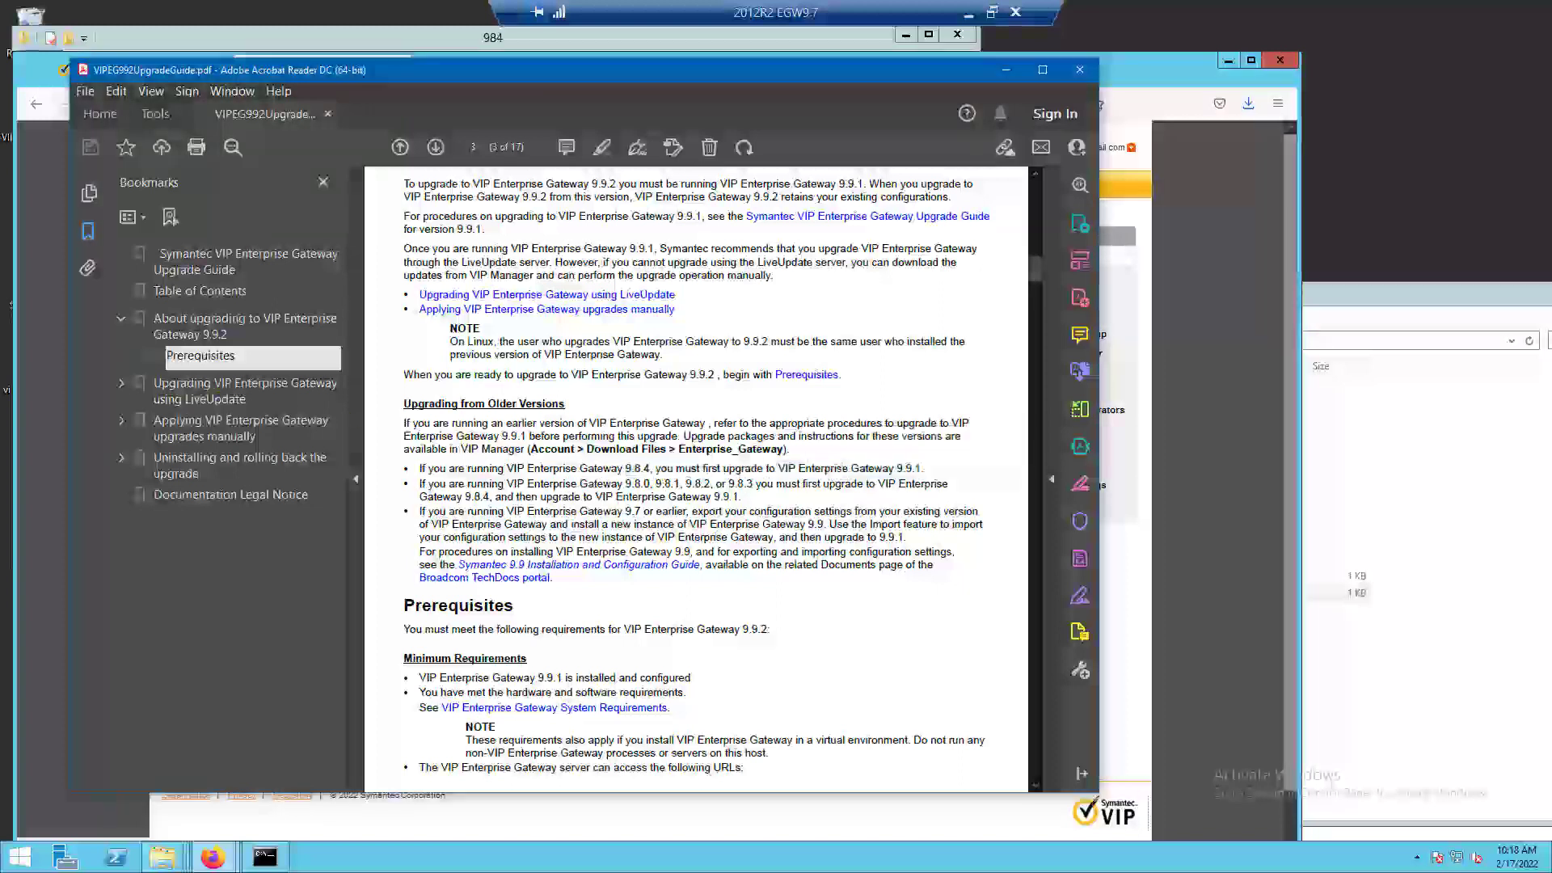
left_click(40, 452)
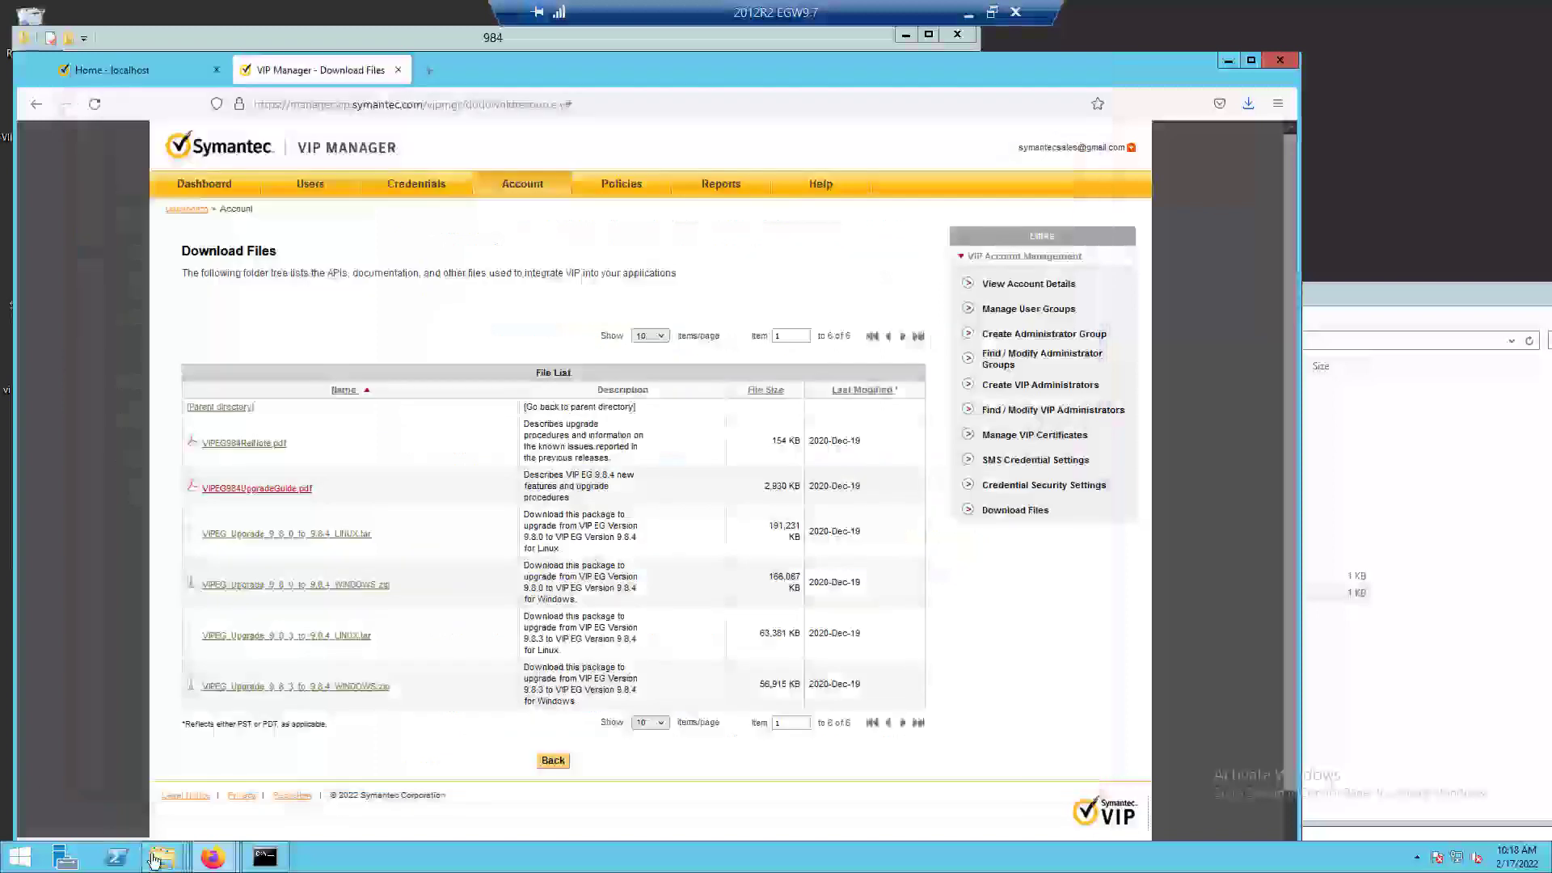
Extract the VIPEG_Upgrade_to_9_9_1_WINDOWS zip in the Downloads folder and close the window showing the extracted files.
mouse_move(154, 859)
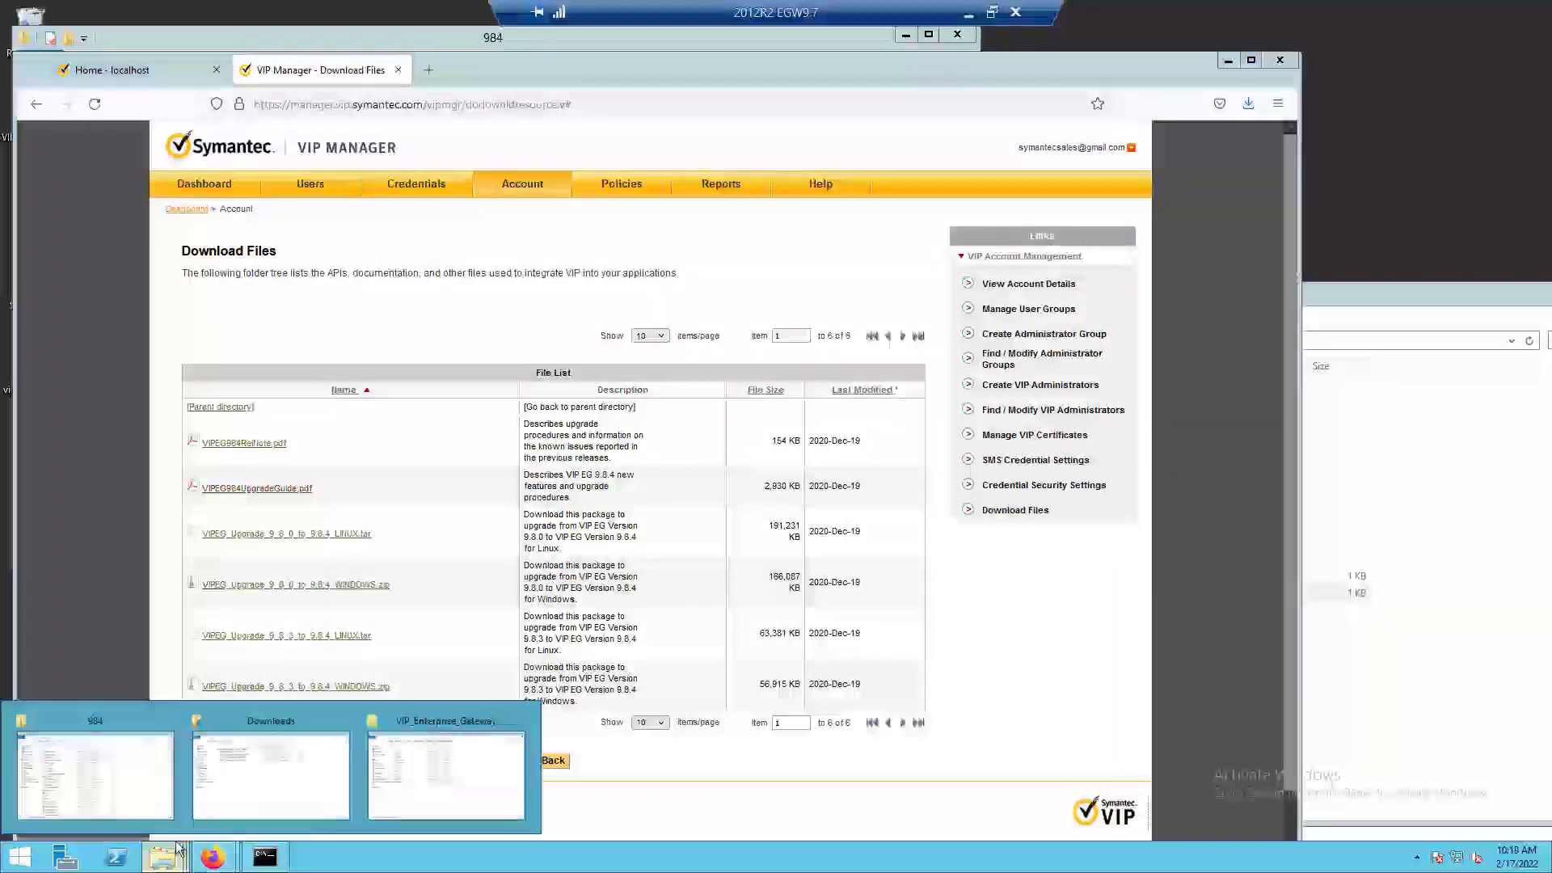
left_click(285, 782)
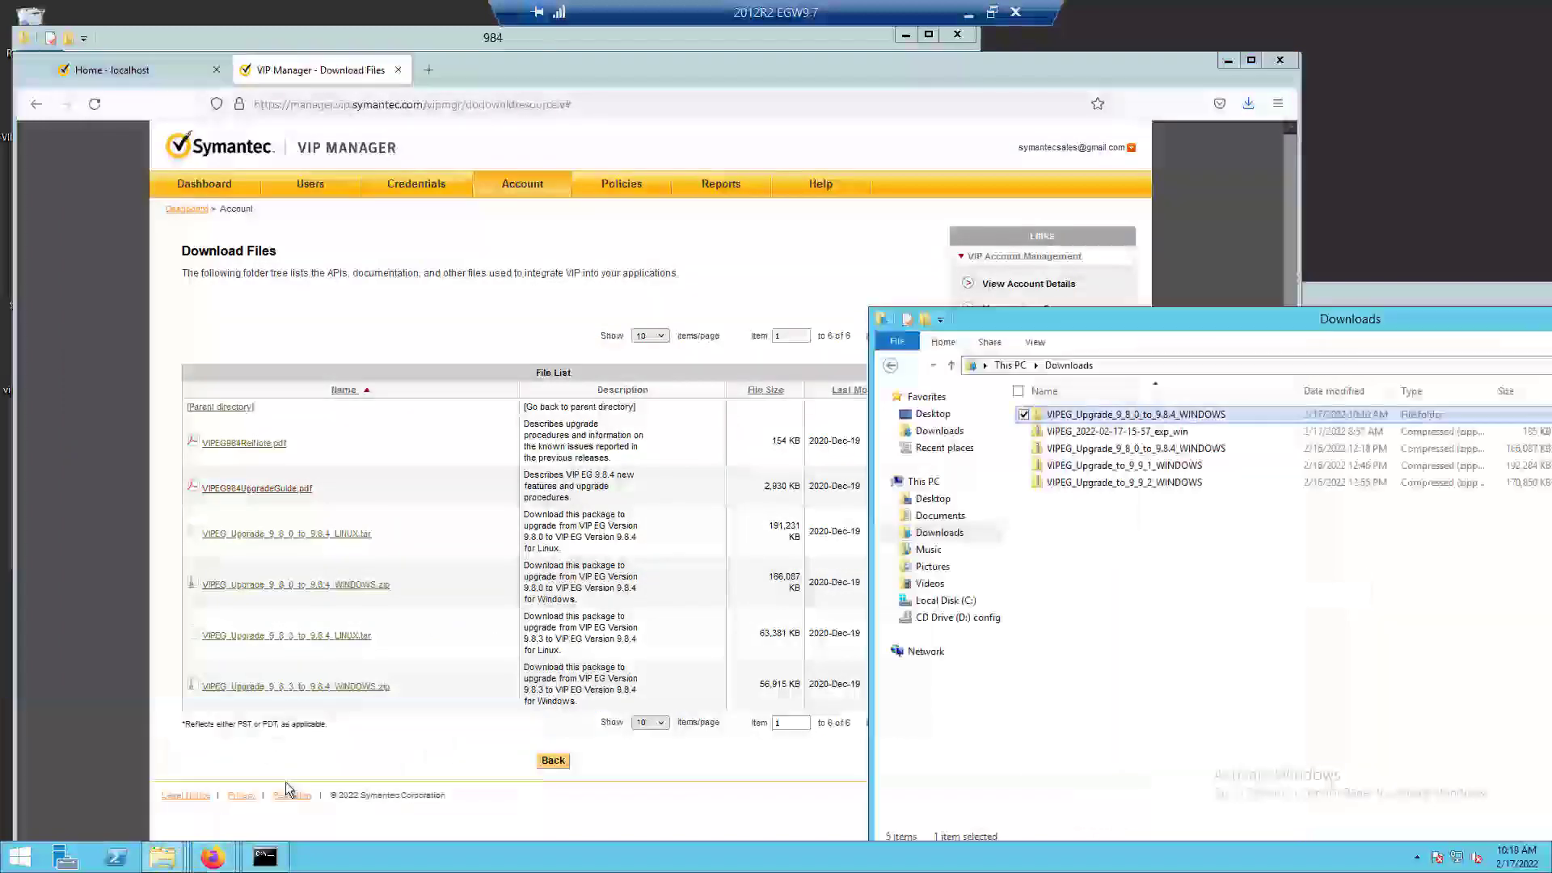
left_click(1108, 469)
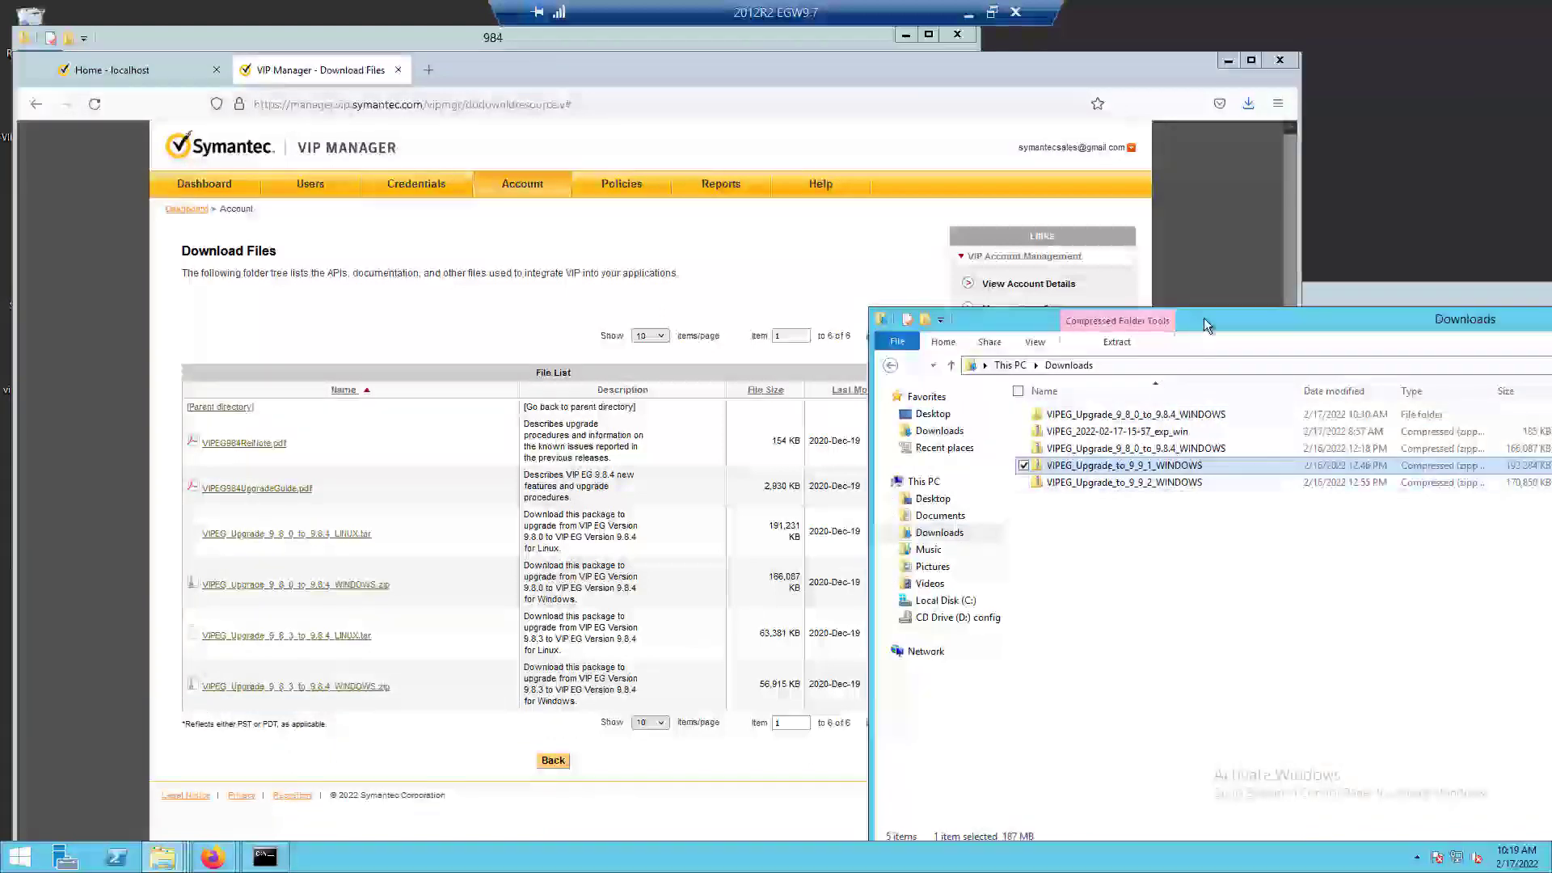
right_click(1146, 467)
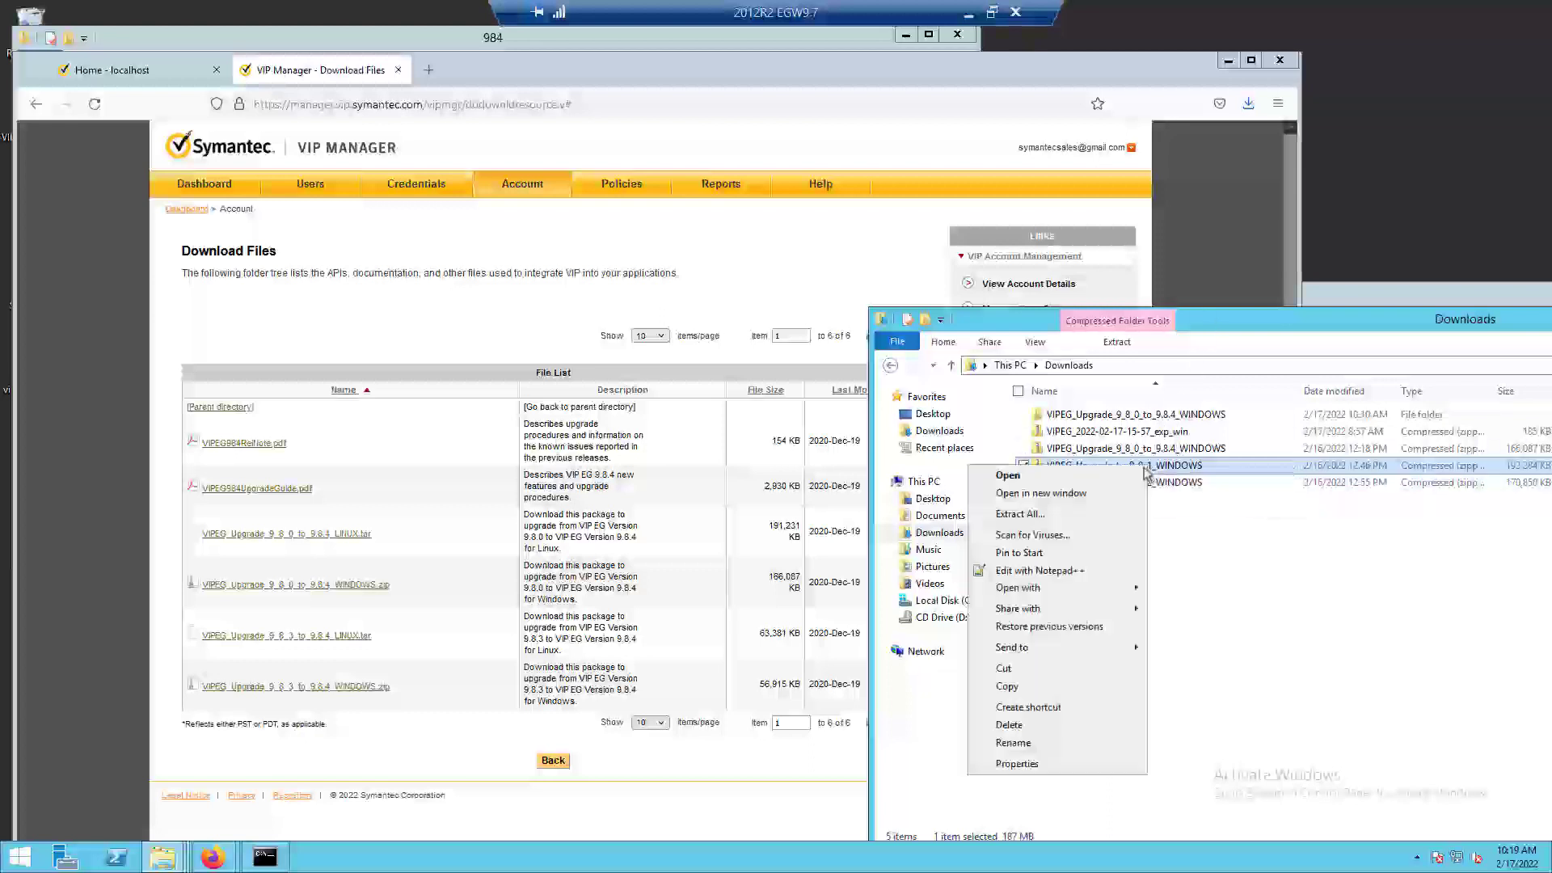
left_click(1069, 512)
left_click(923, 587)
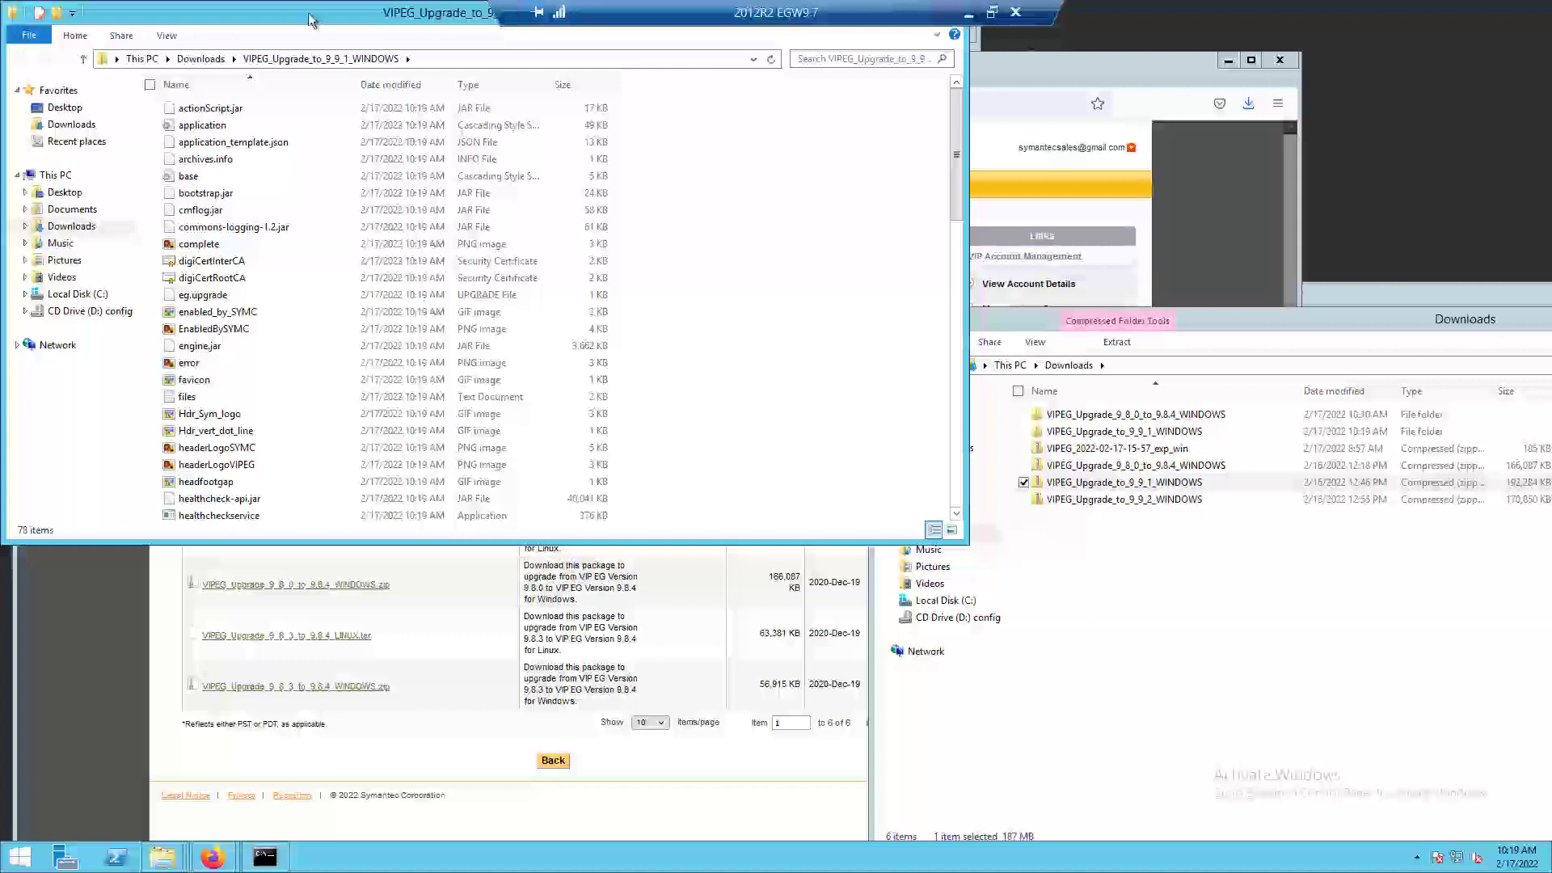
left_click_drag(343, 18, 353, 59)
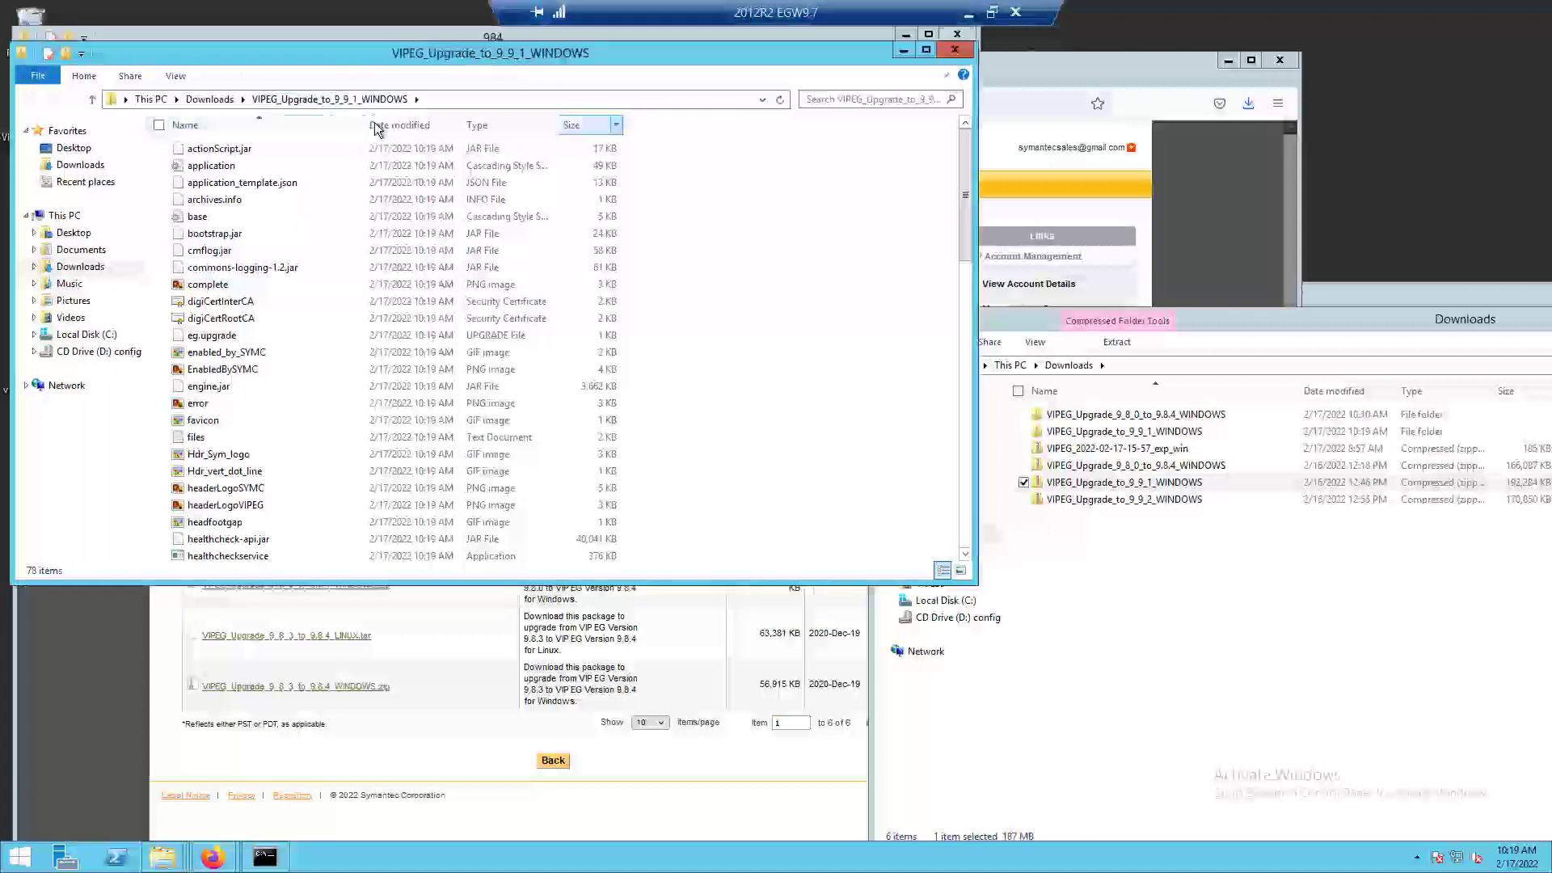
left_click(955, 49)
Extract the VIPEG_Upgrade_to_9_9_2_WINDOWS zip in Downloads without showing the extracted files when complete.
left_click(1129, 502)
right_click(1128, 501)
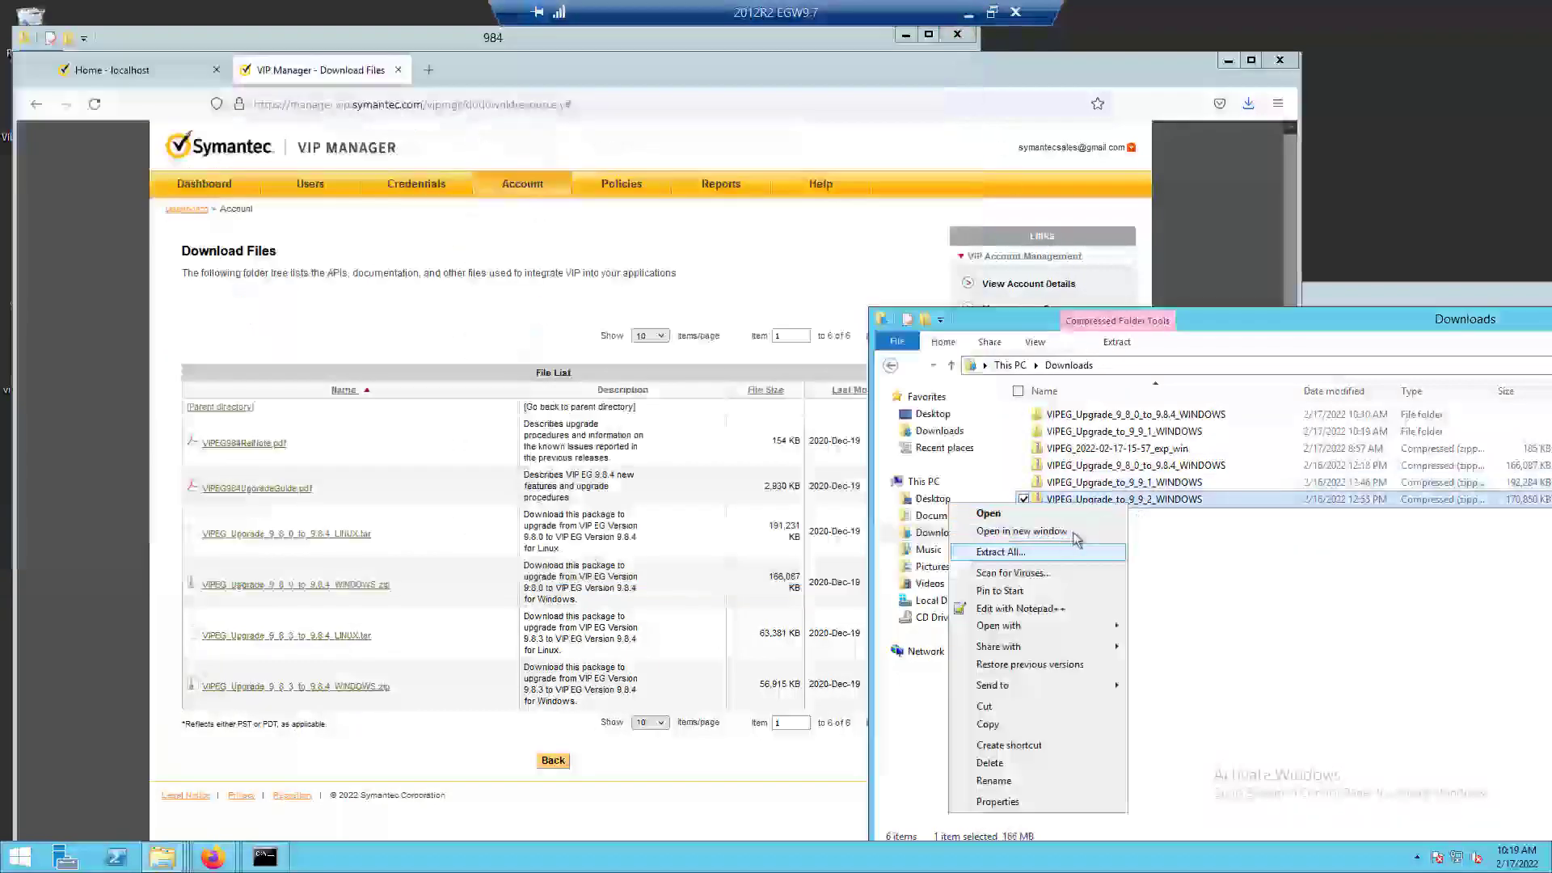
left_click(1041, 551)
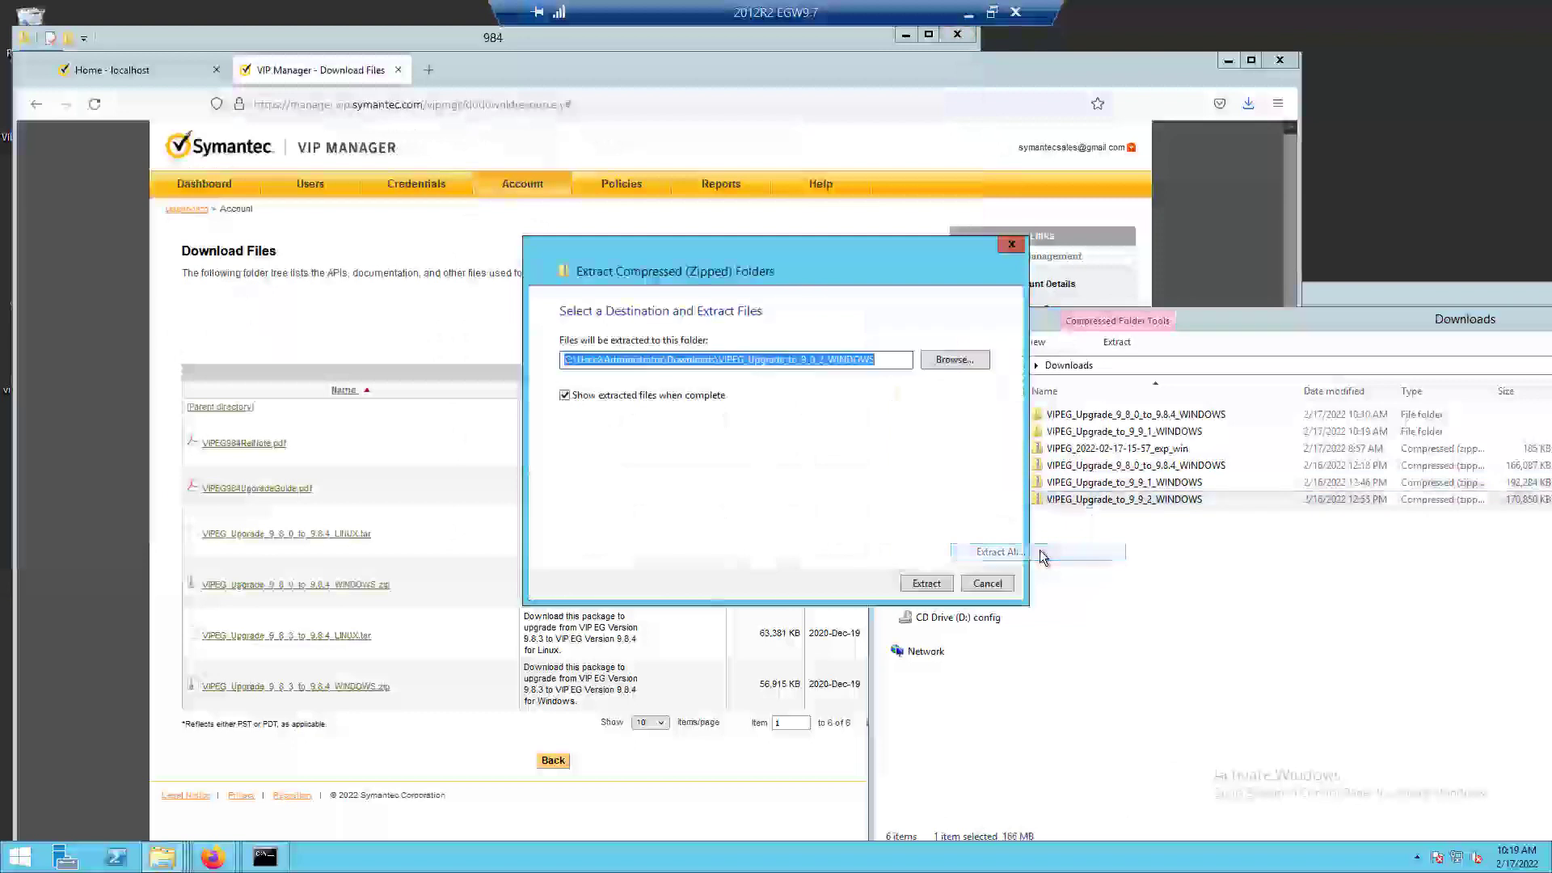
left_click(622, 396)
left_click(926, 582)
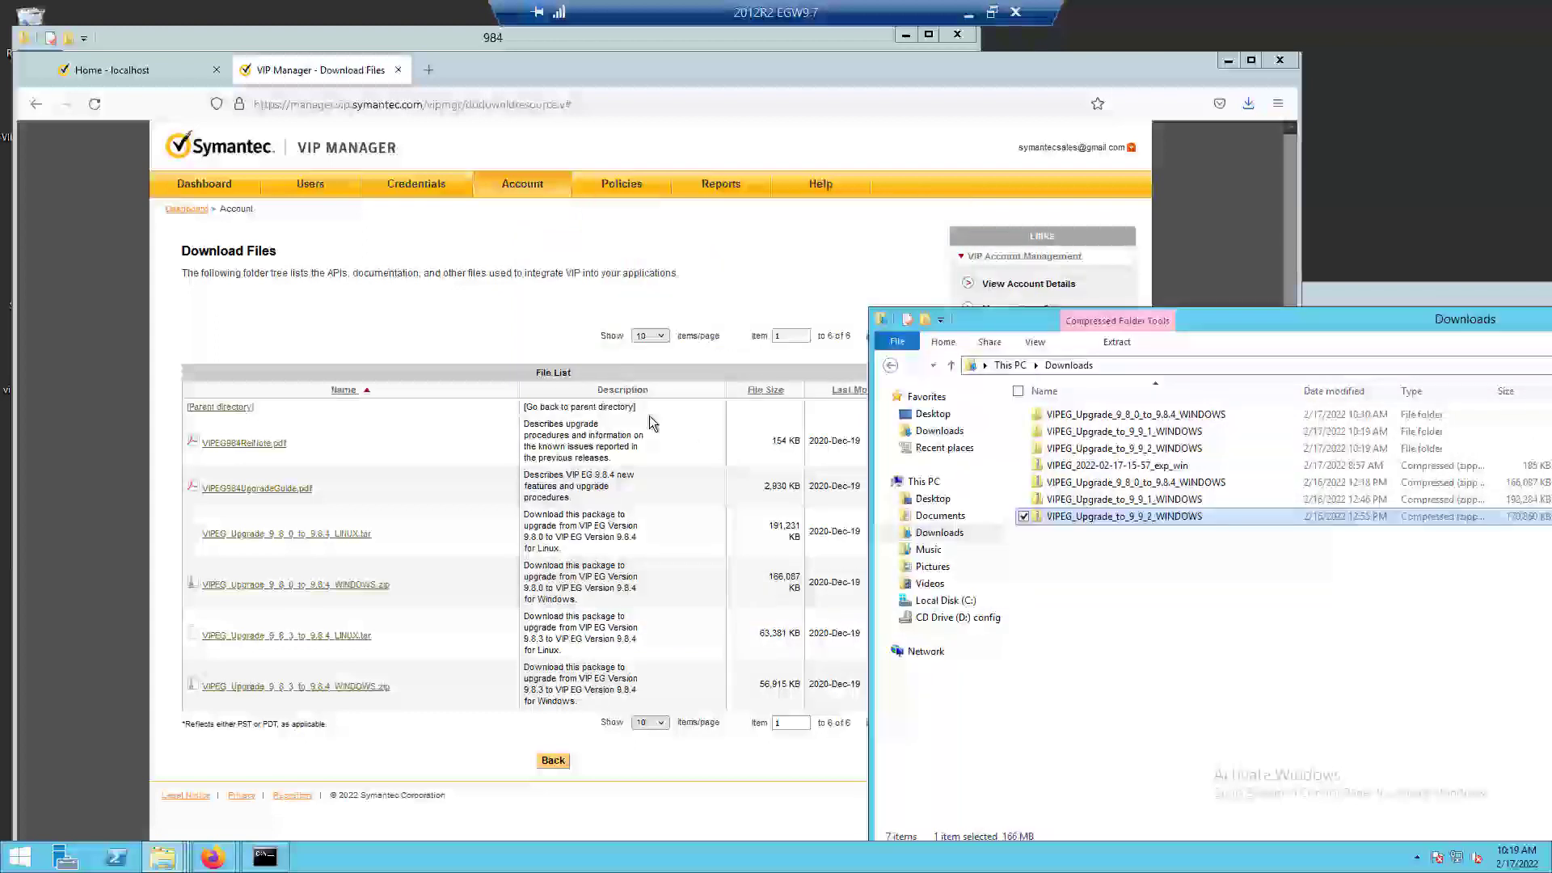
Copy the extracted VIPEG_Upgrade_to_9_9_1_WINDOWS and VIPEG_Upgrade_to_9_9_2_WINDOWS folders from Downloads into C:\tmp.
left_click_drag(1209, 317, 1099, 265)
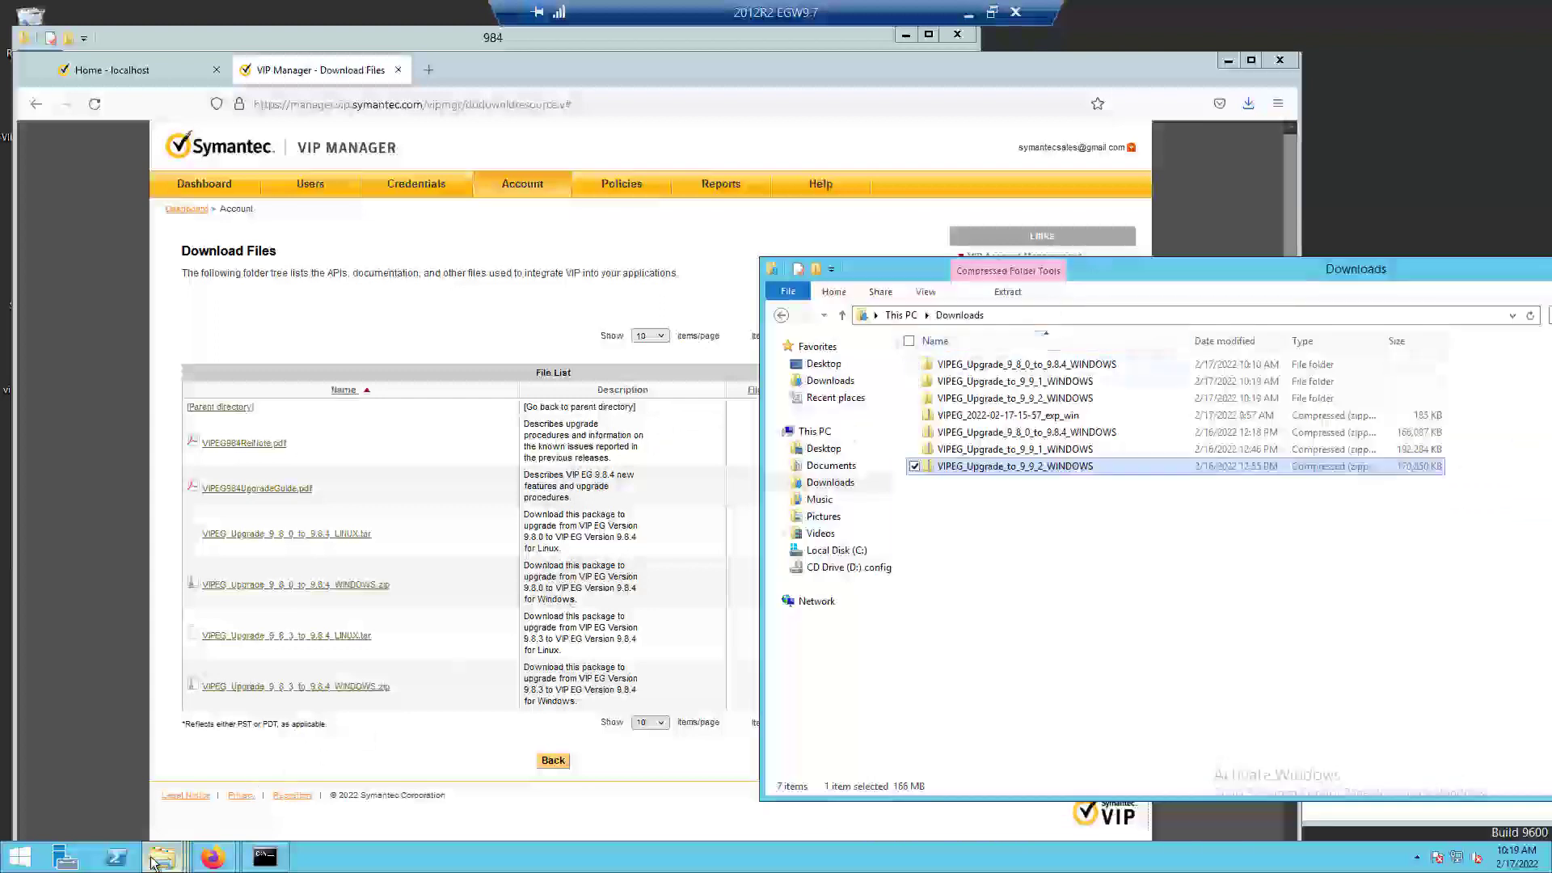
mouse_move(156, 861)
left_click(114, 799)
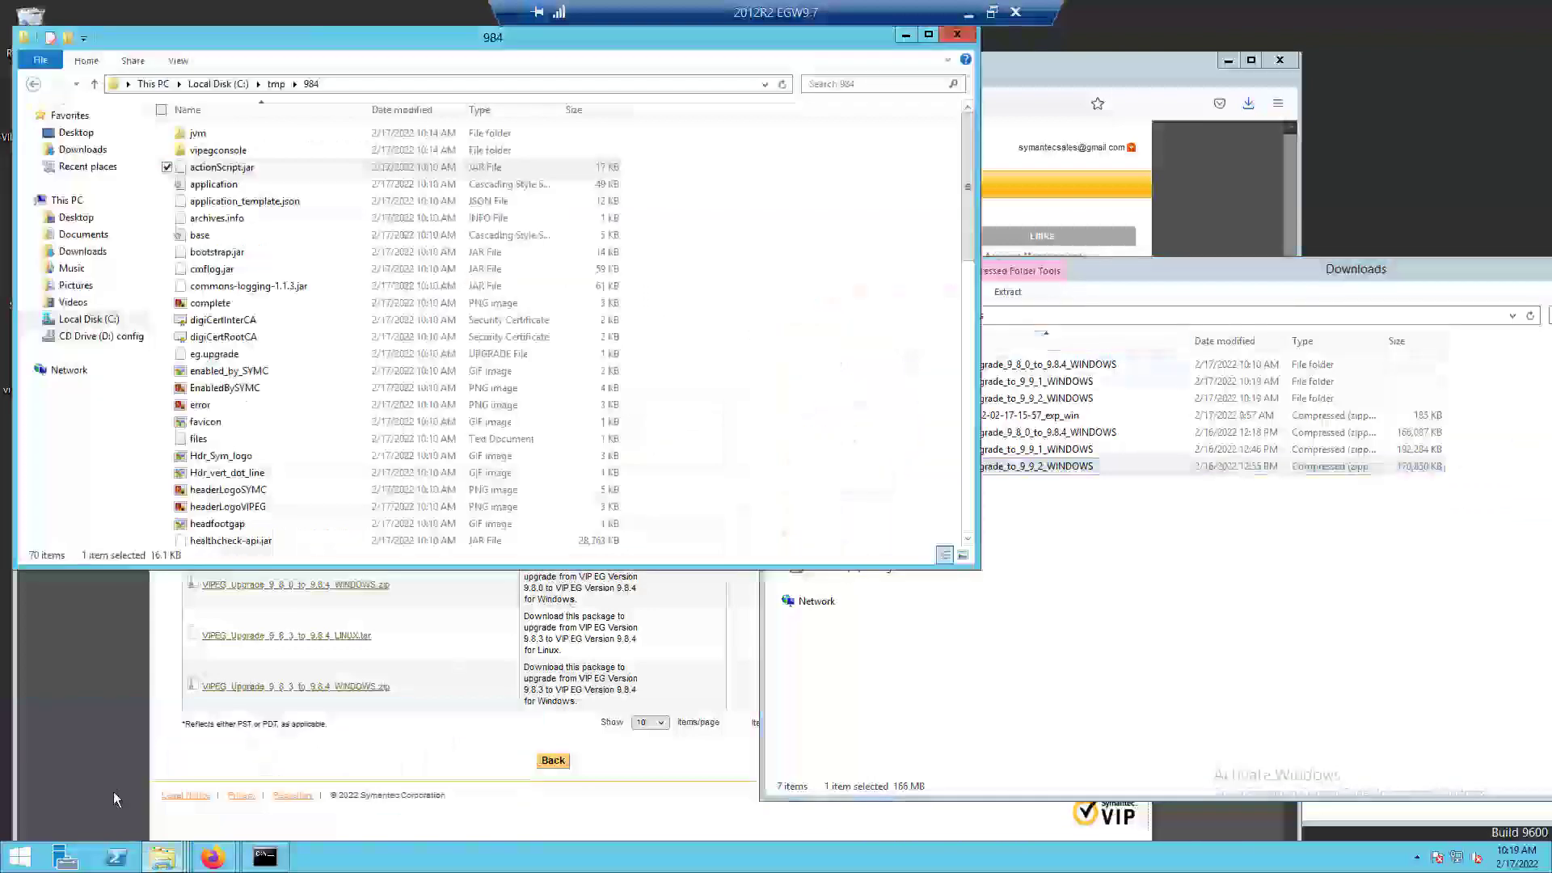
left_click(33, 83)
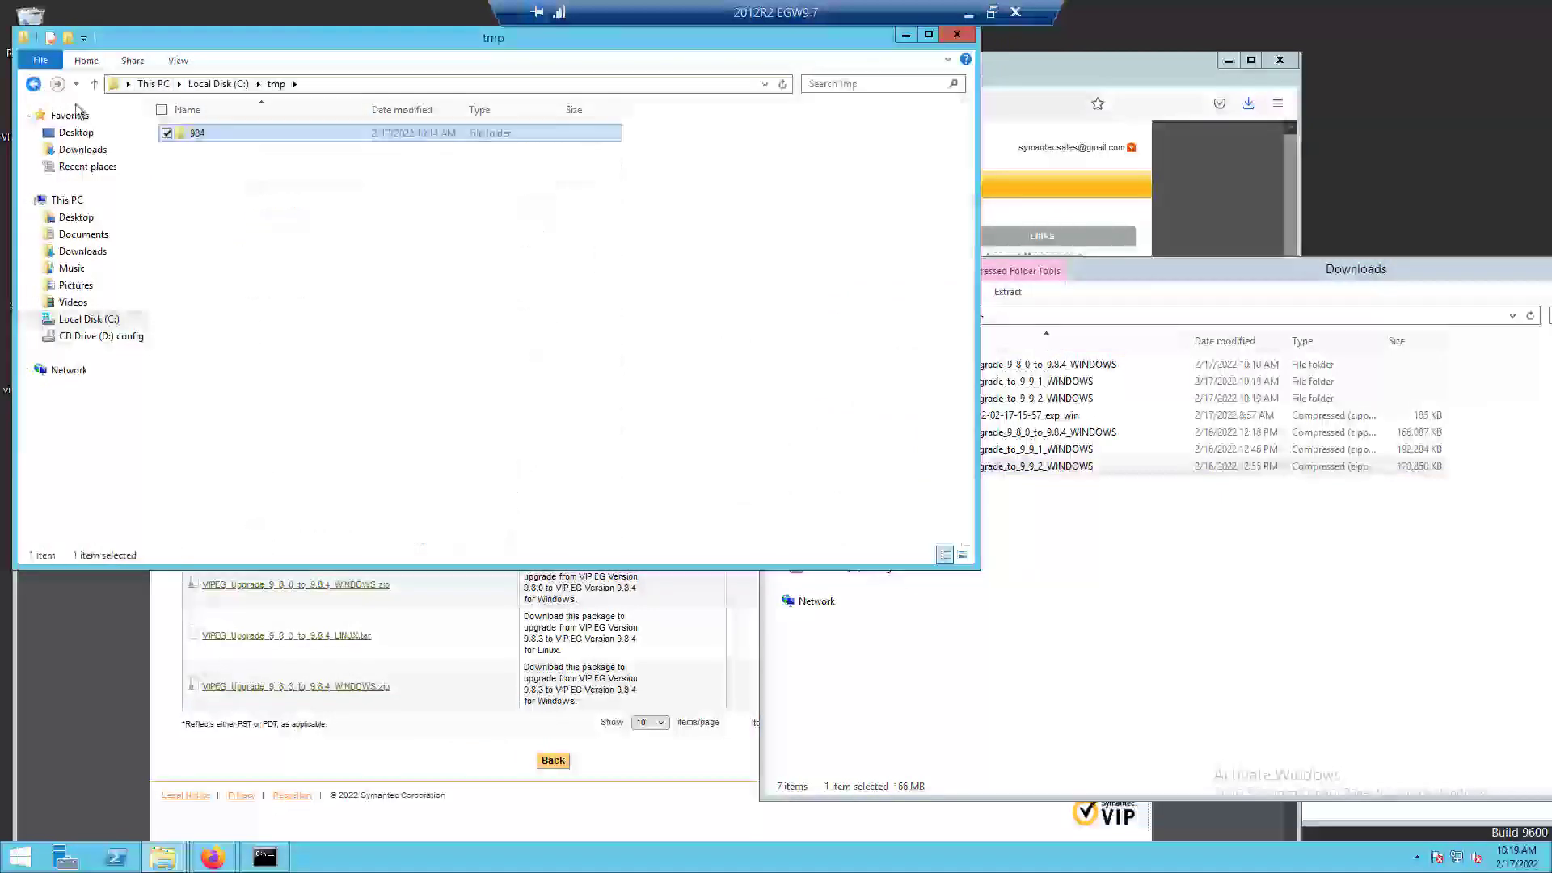
left_click(1220, 614)
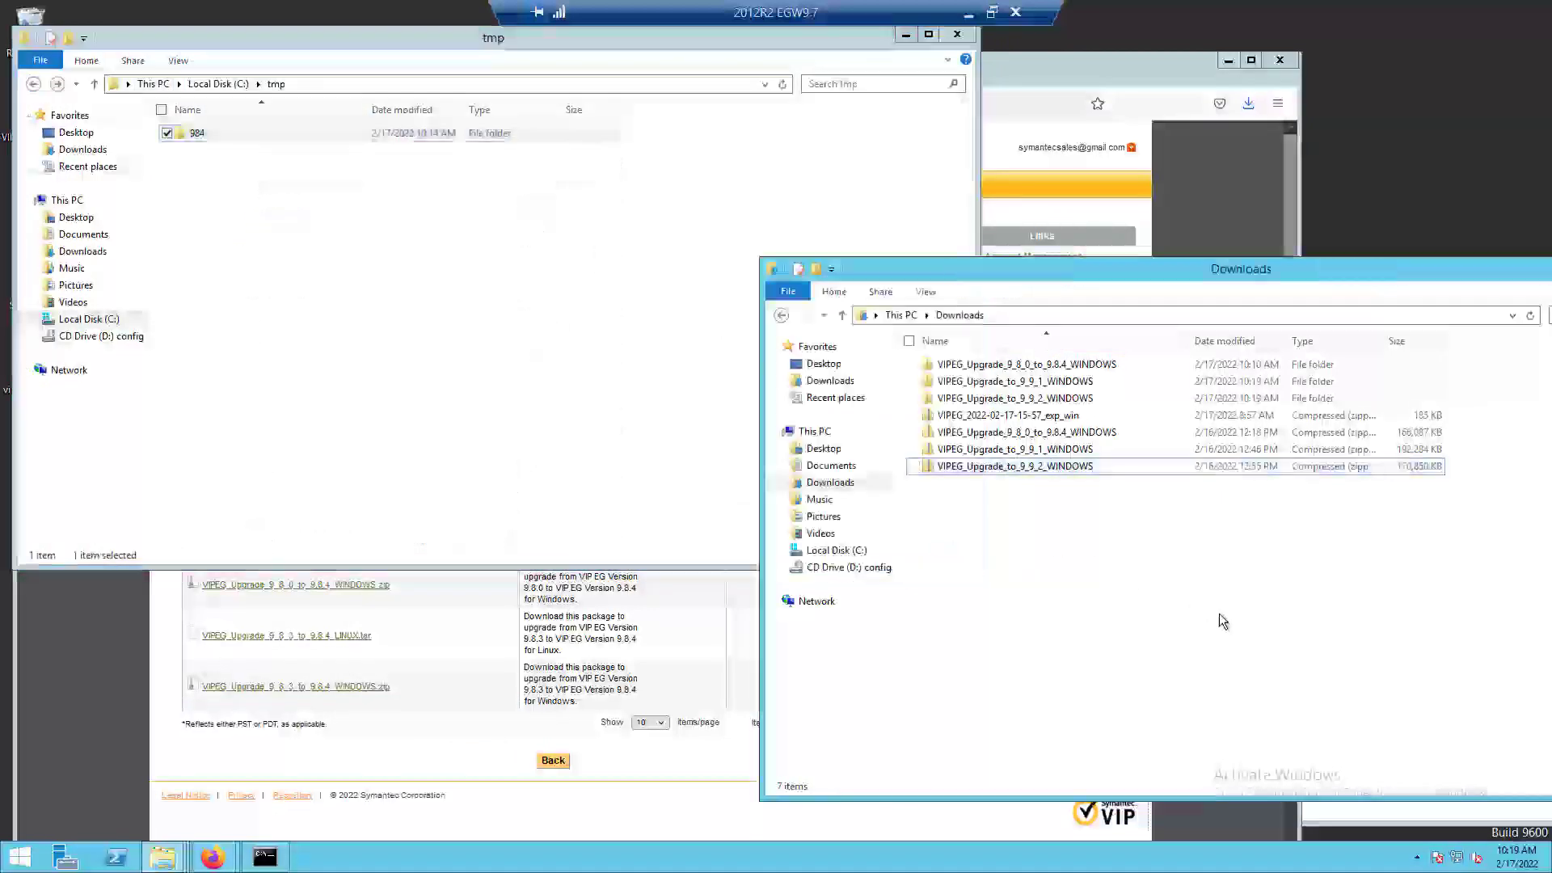
left_click(1053, 384)
left_click(1054, 398, "shift")
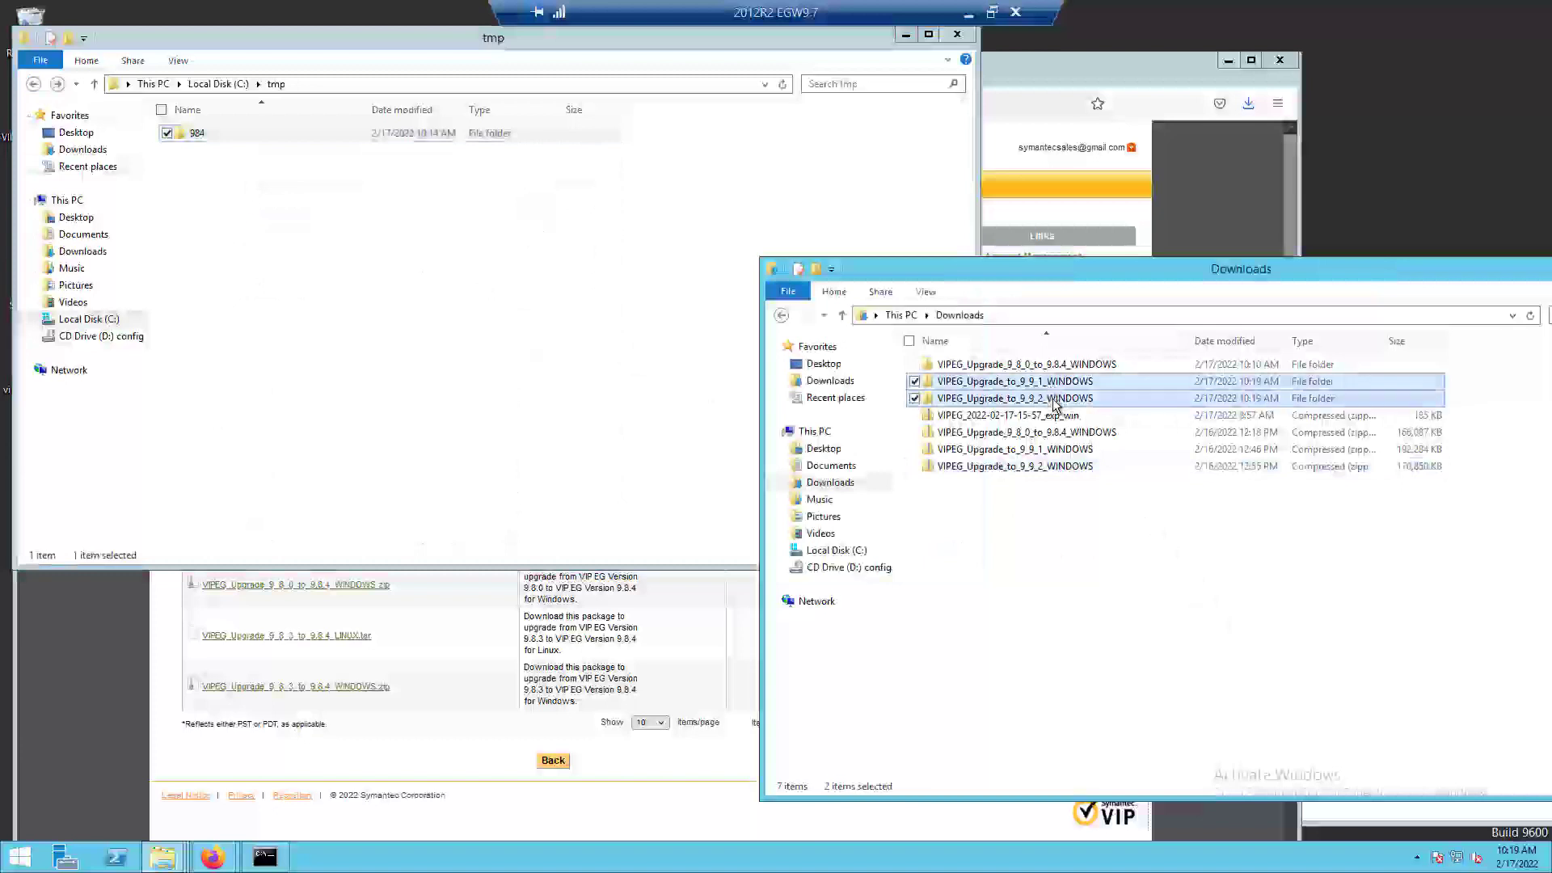
left_click_drag(1055, 398, 509, 396)
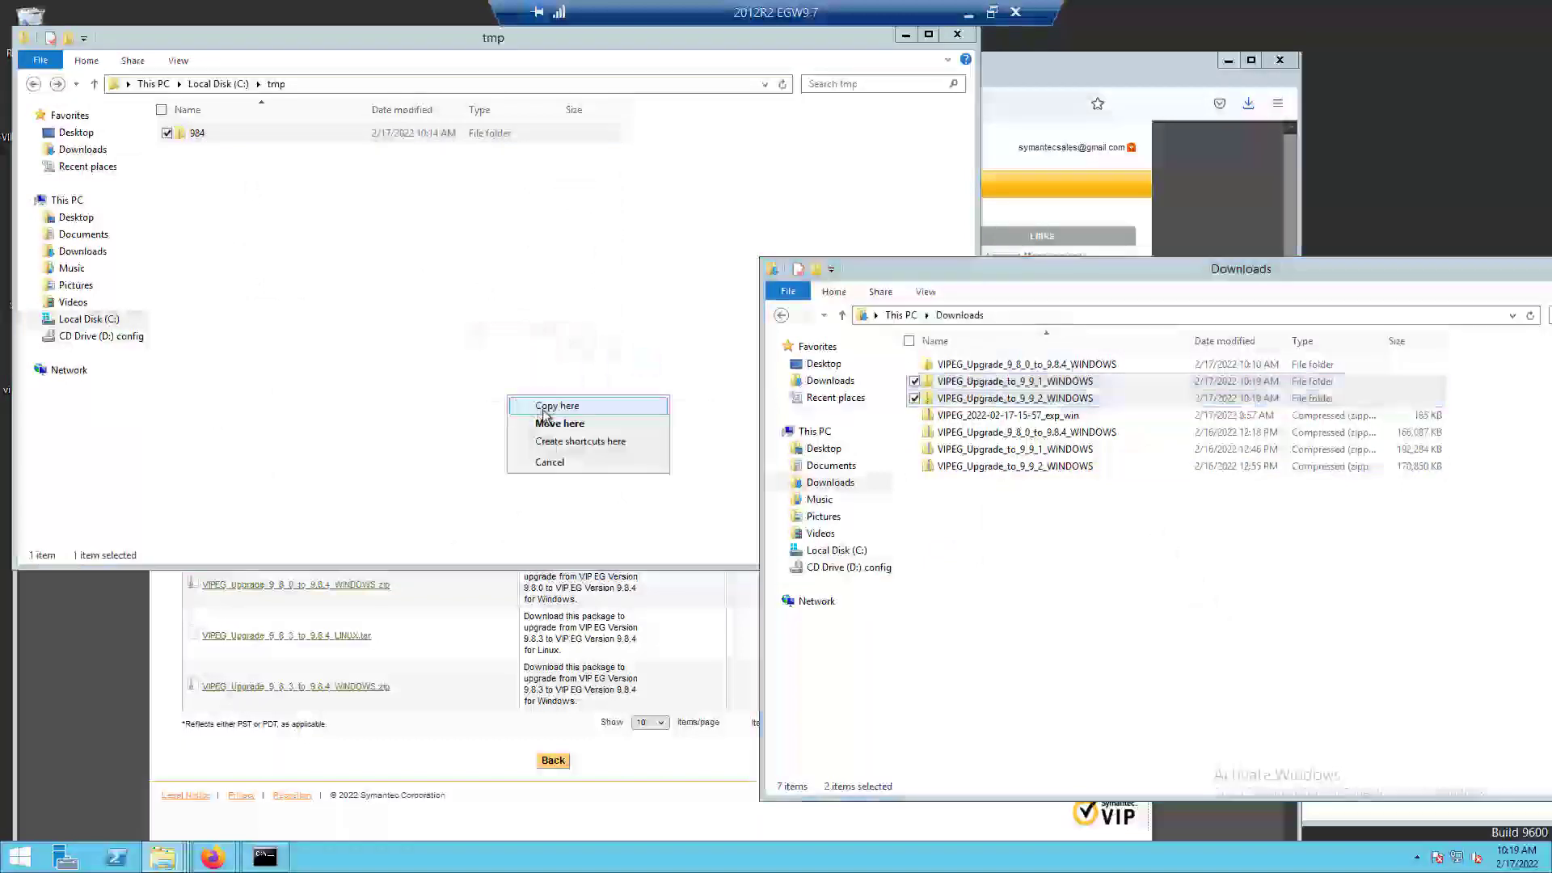
left_click(547, 413)
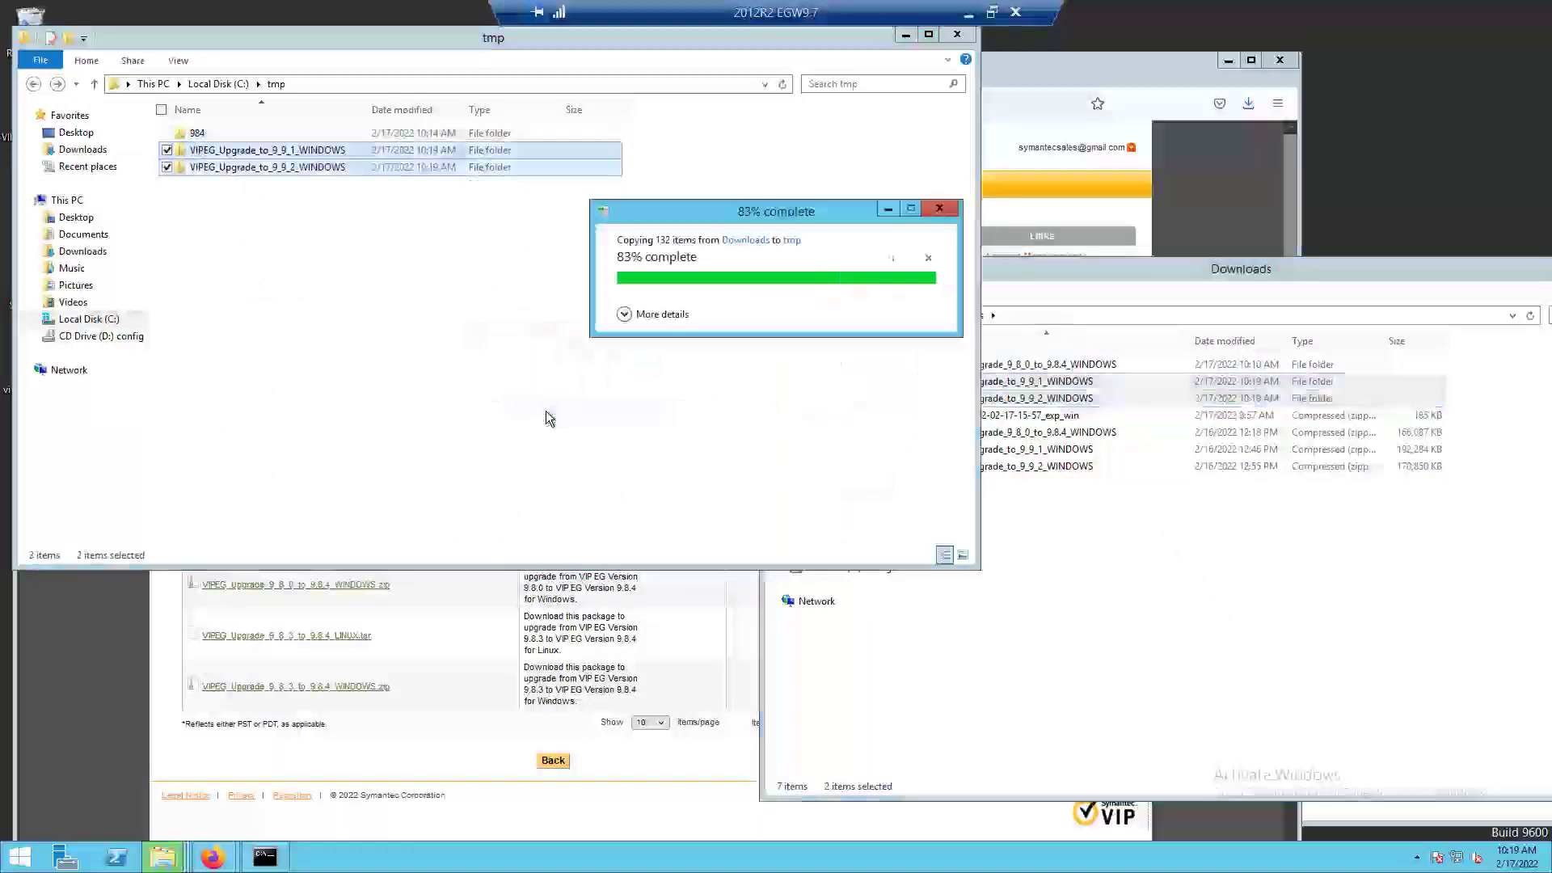
Rename the copied 9_9_1 and 9_9_2 upgrade folders in C:\tmp to 991 and 992.
left_click(307, 152)
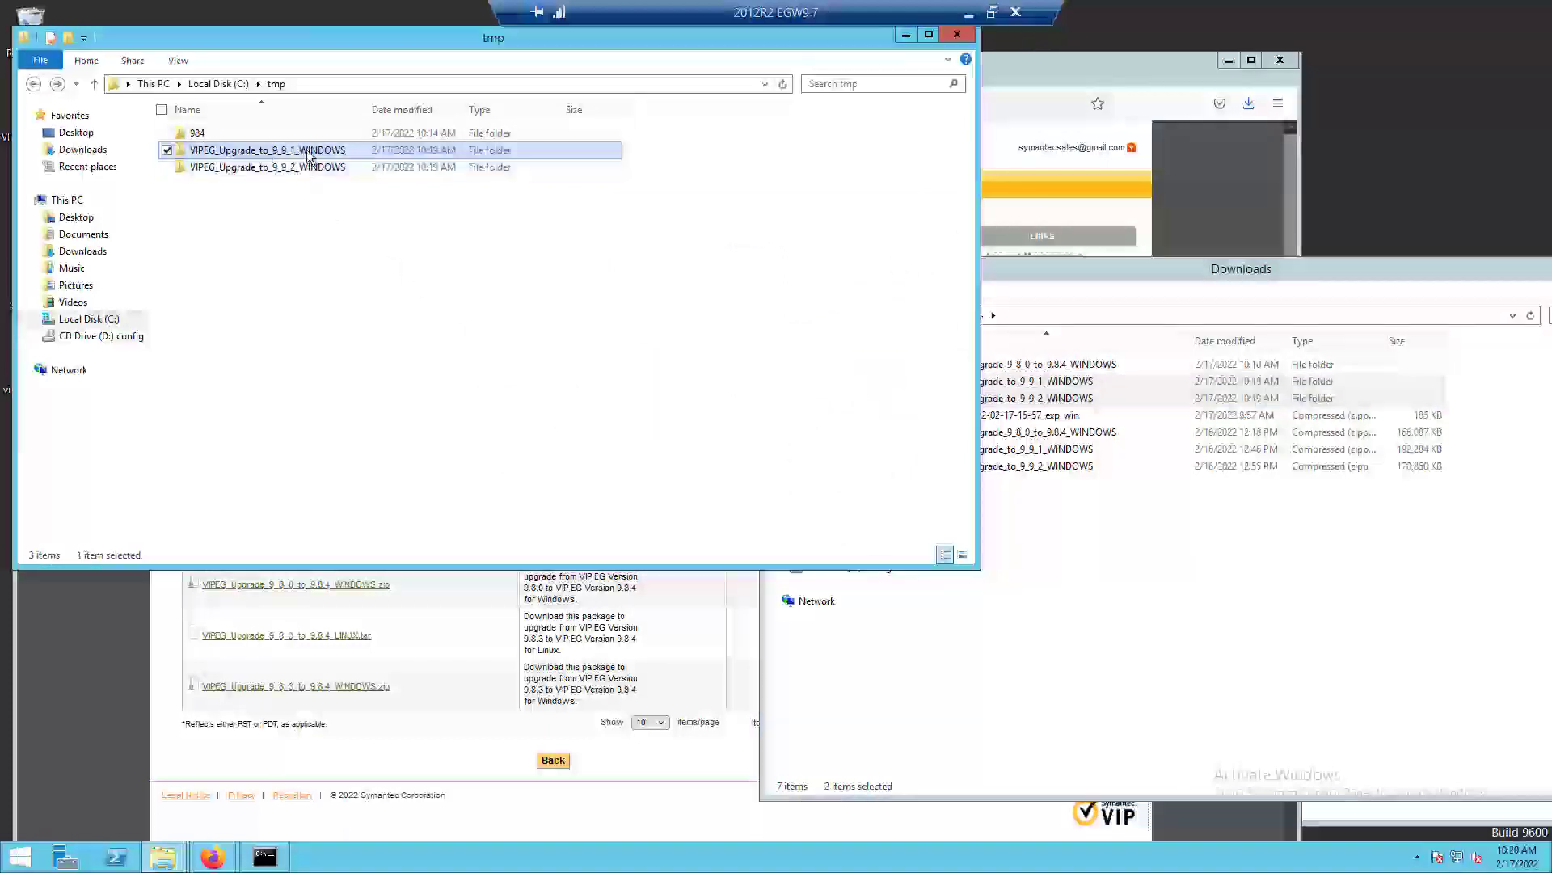
left_click(345, 152)
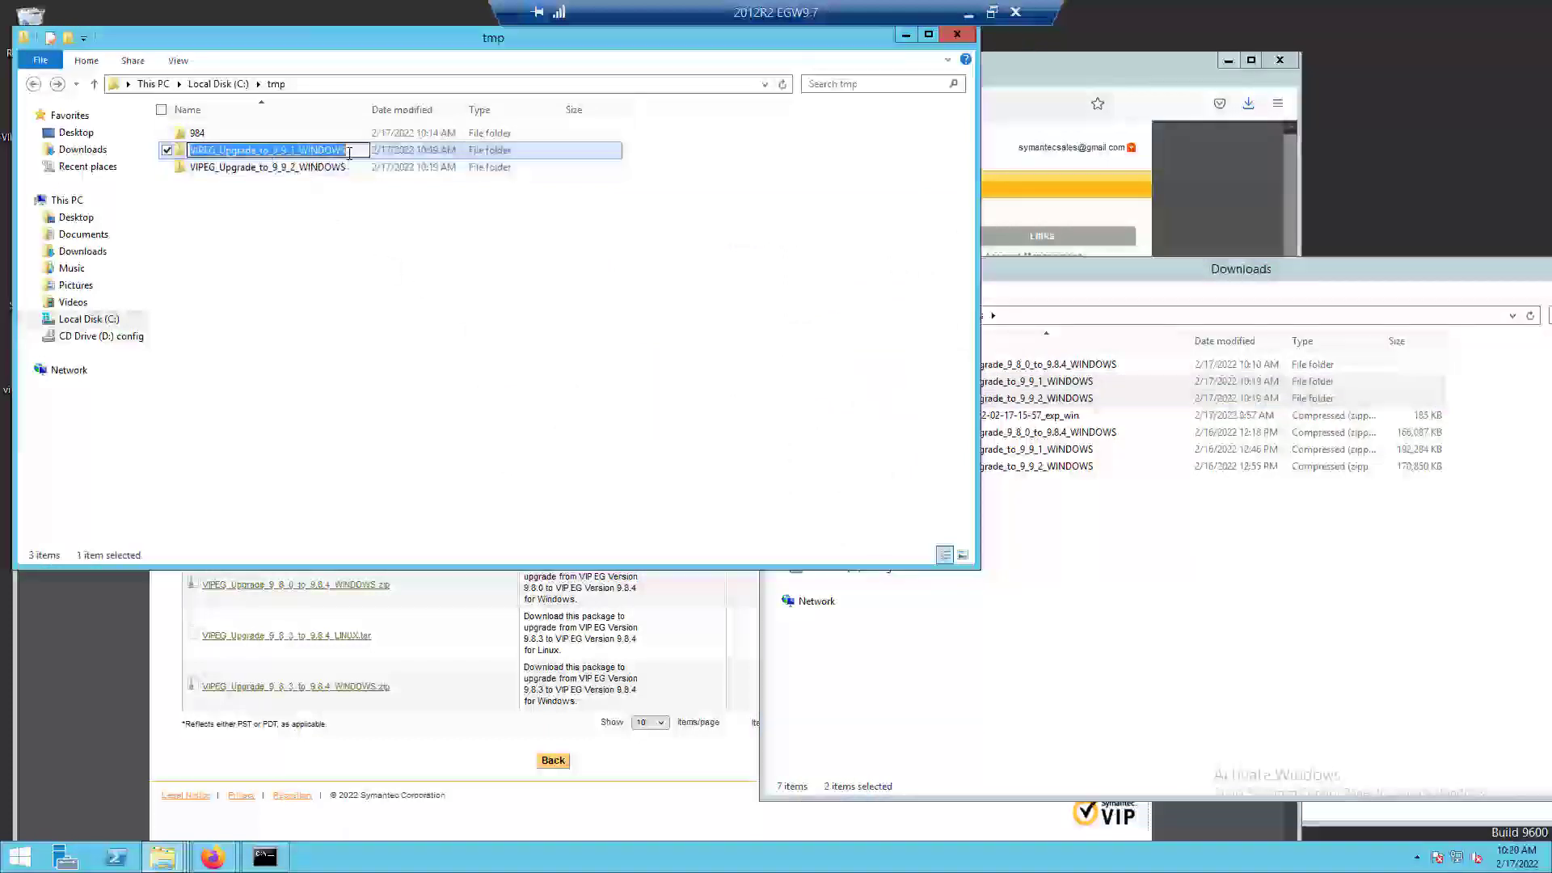
type("991")
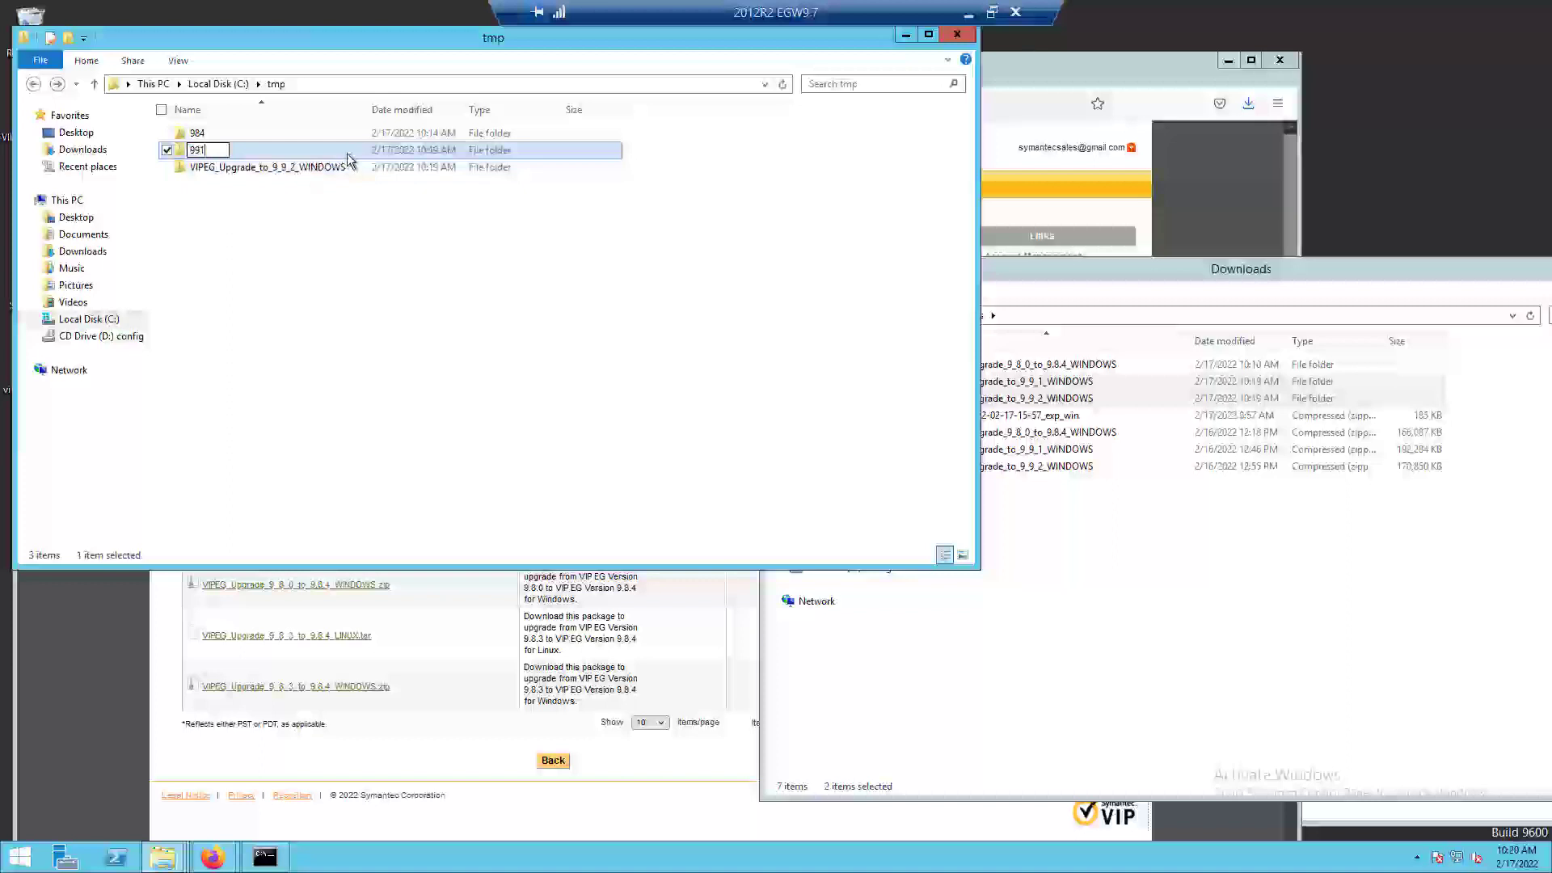
left_click(273, 191)
left_click(294, 168)
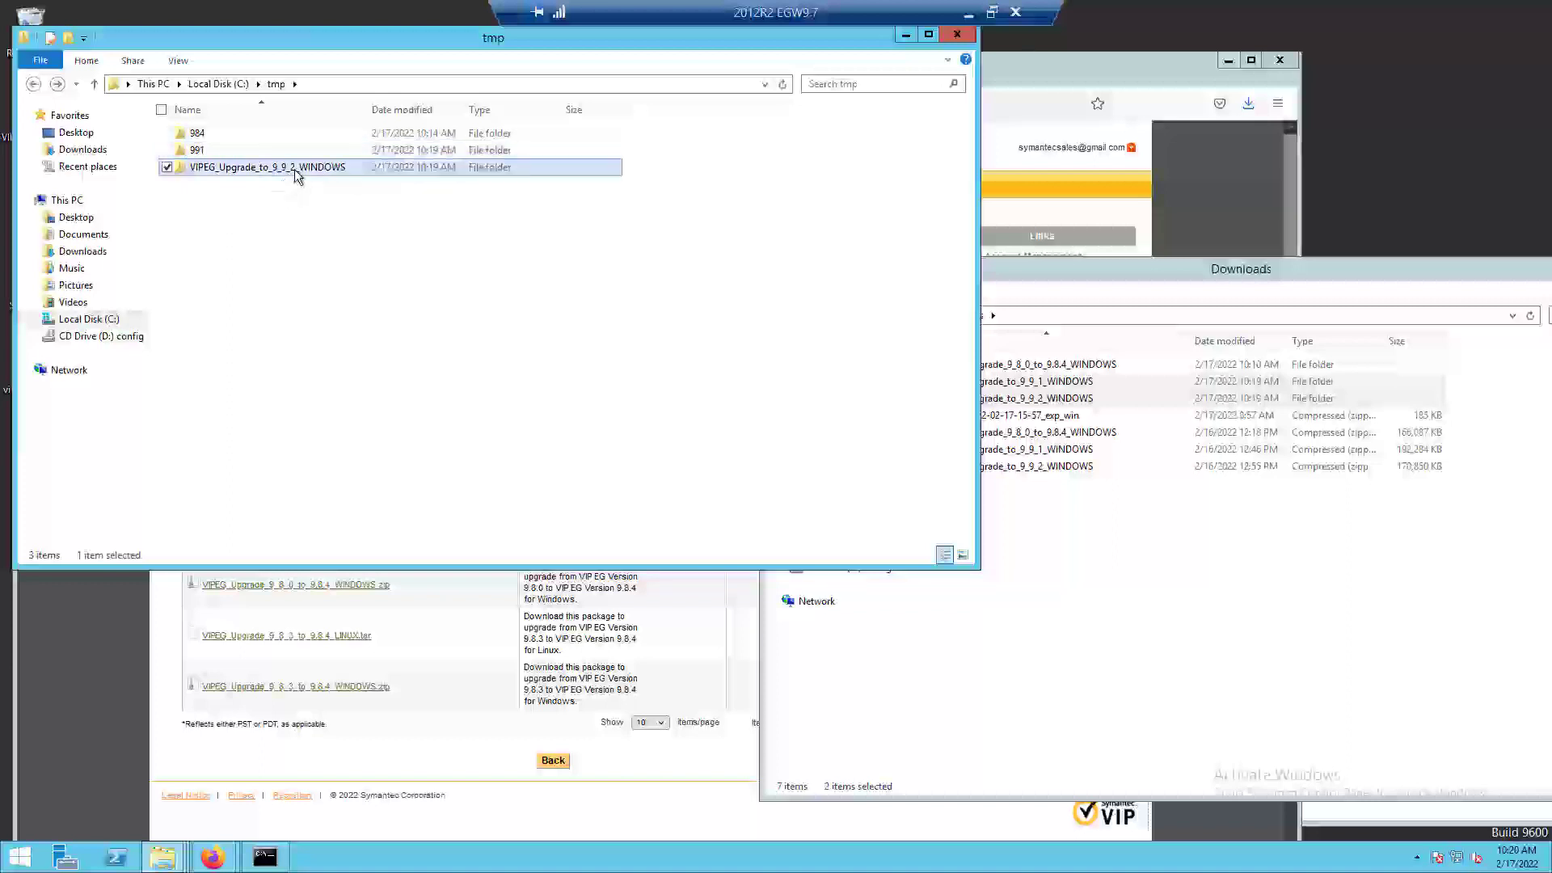
left_click(294, 168)
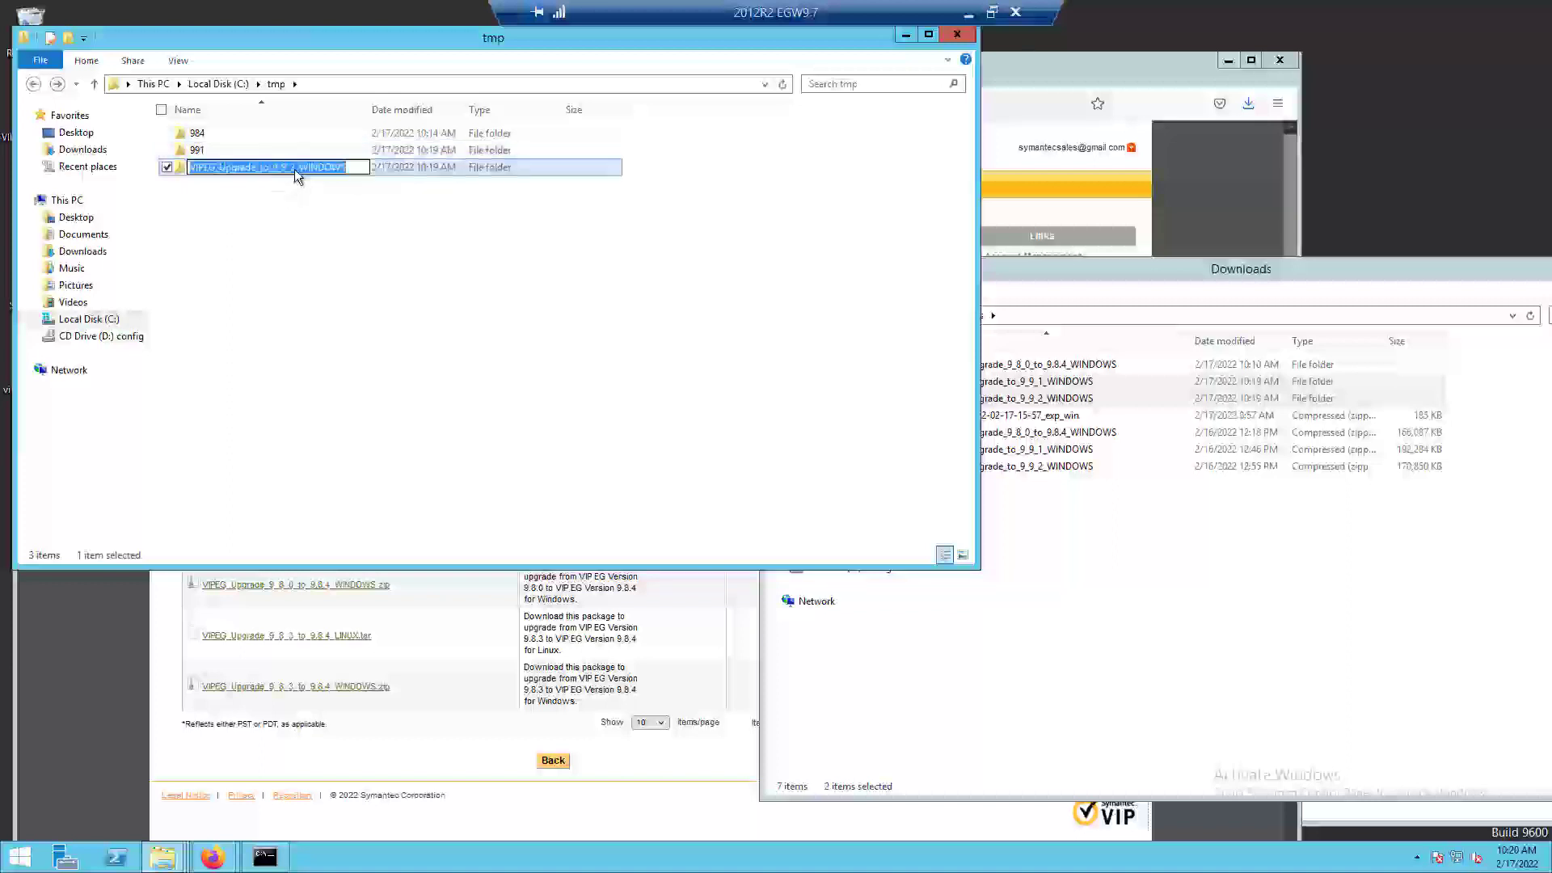
type("992")
left_click(296, 202)
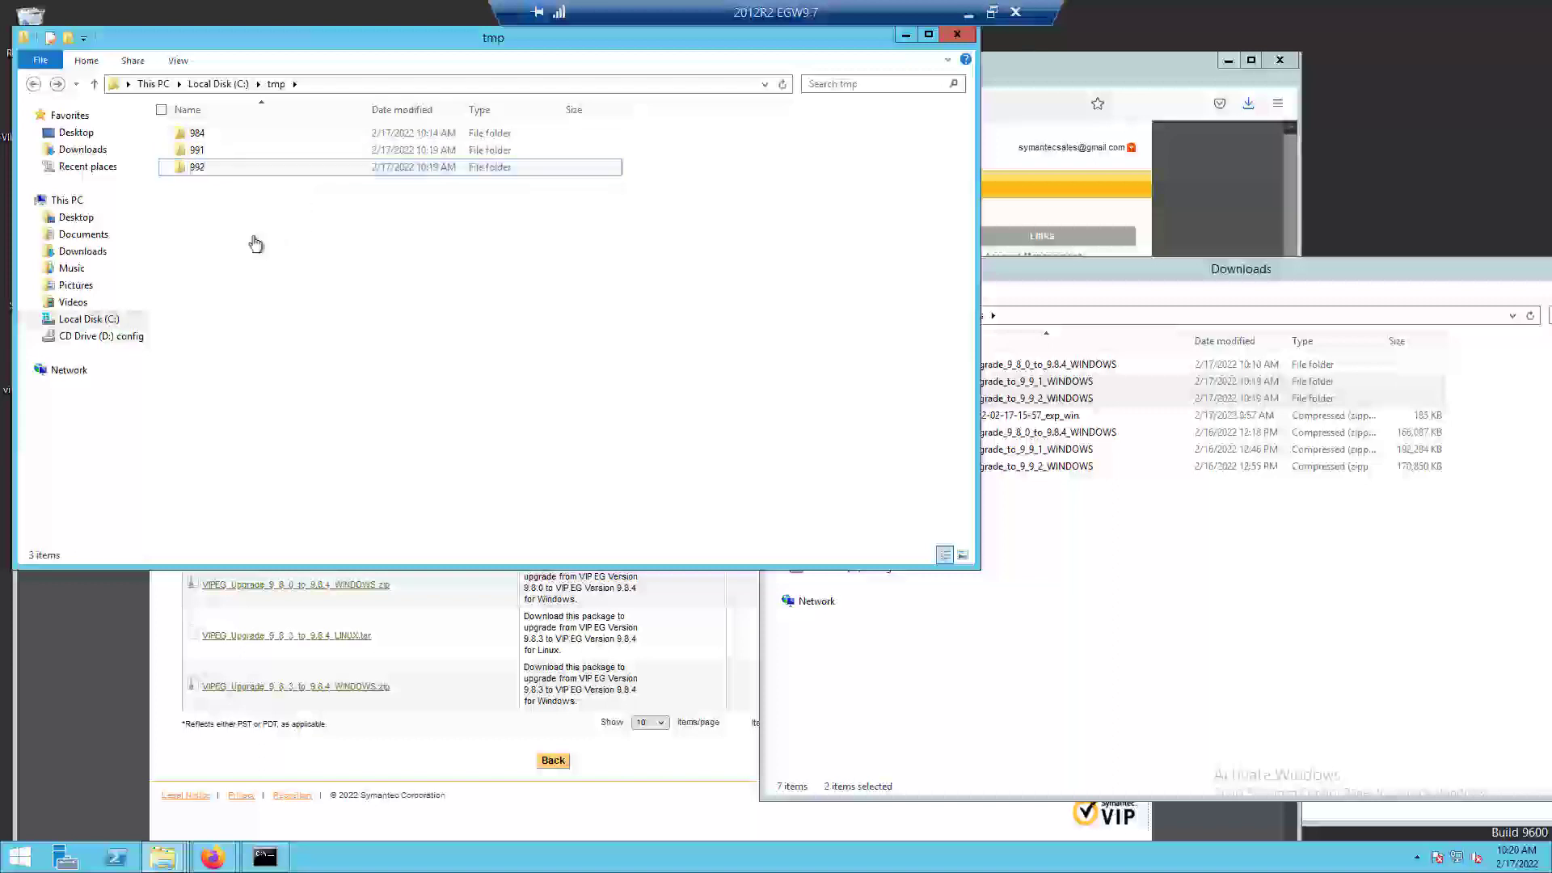
Recall the previous upgrade command in the Command Prompt and edit it to actionScript.bat C:\tmp\991 9.9.1 without running it.
left_click(1176, 274)
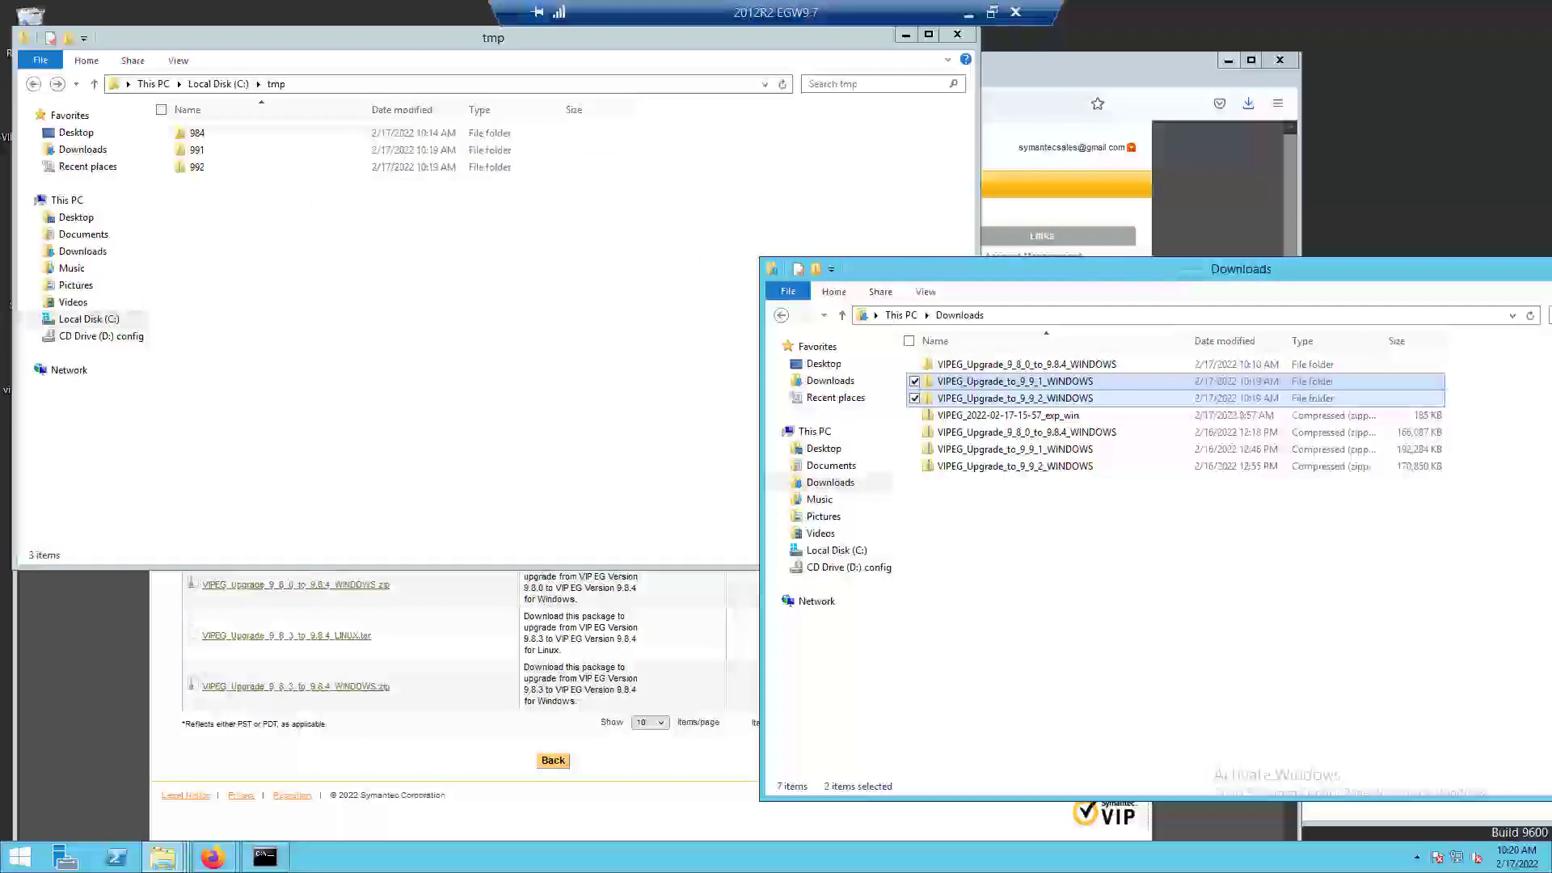
left_click(265, 856)
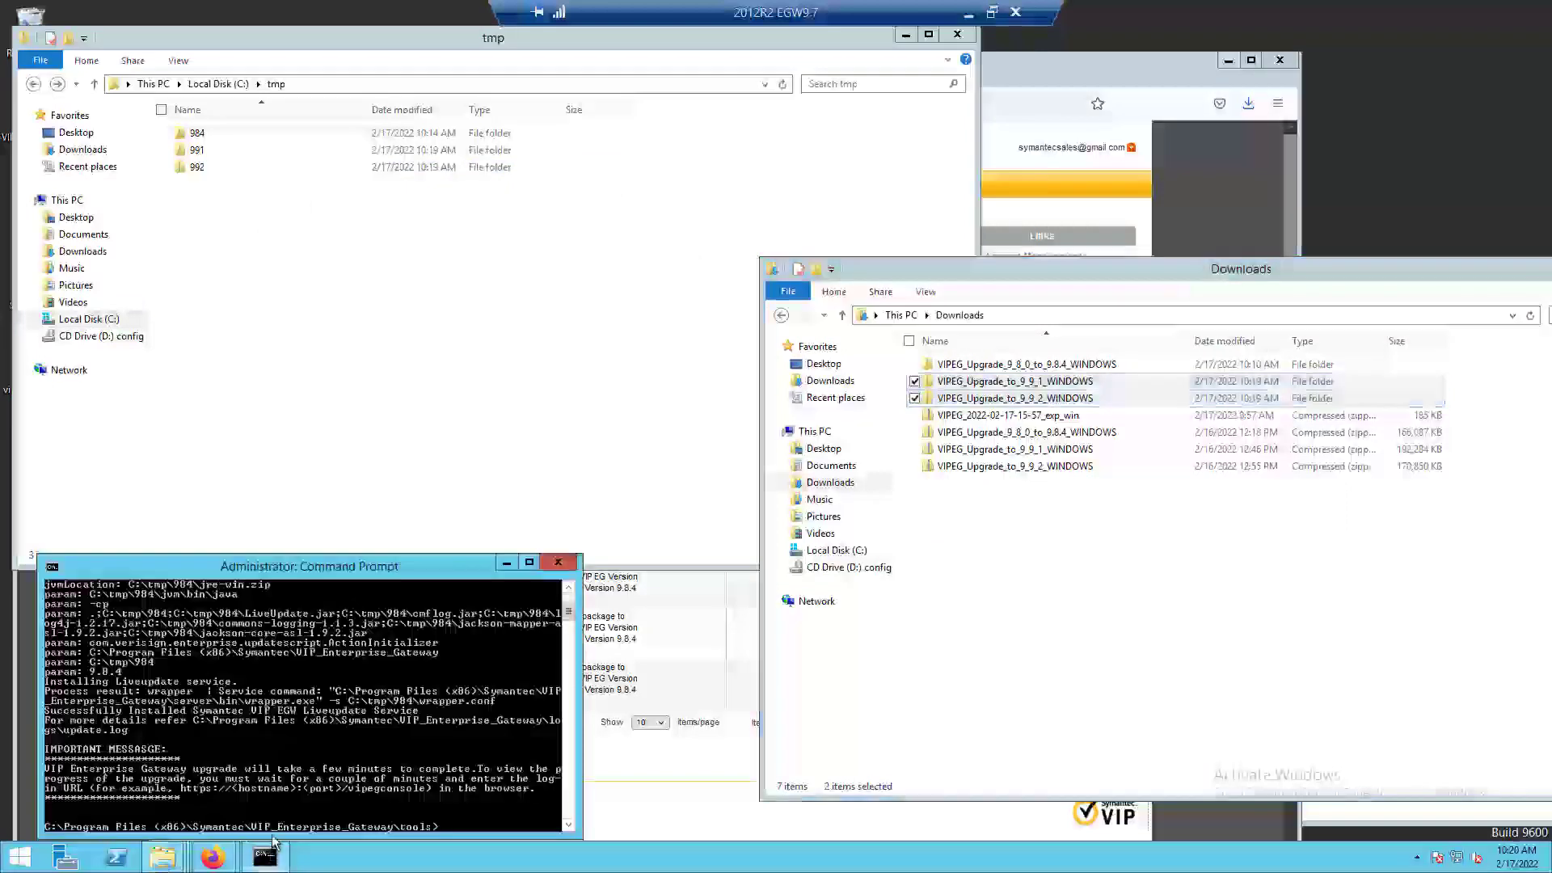
left_click_drag(327, 571, 330, 543)
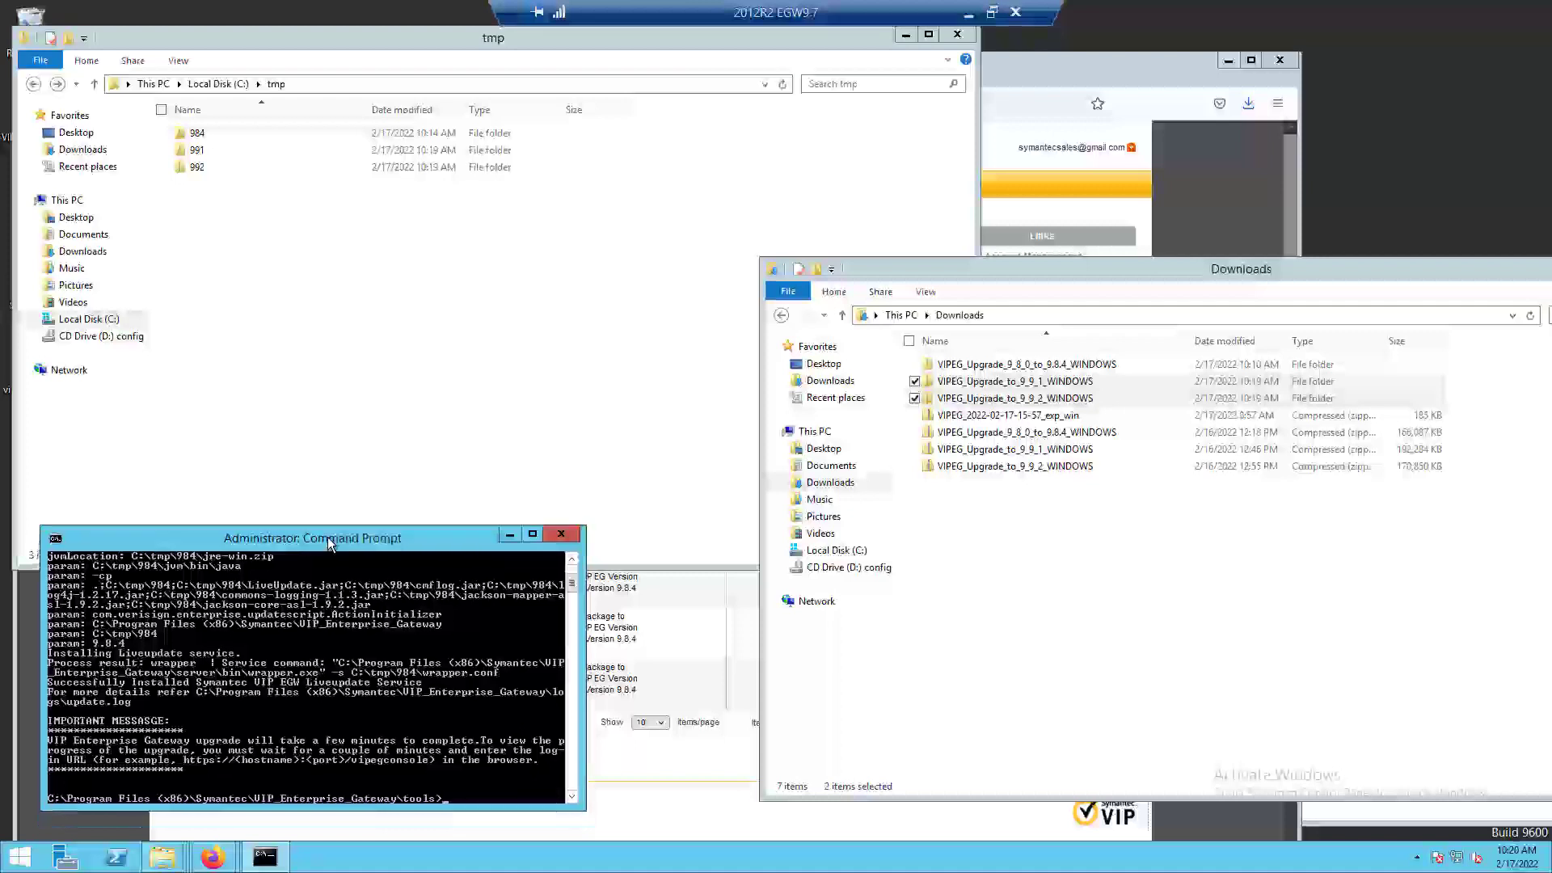
key("Up")
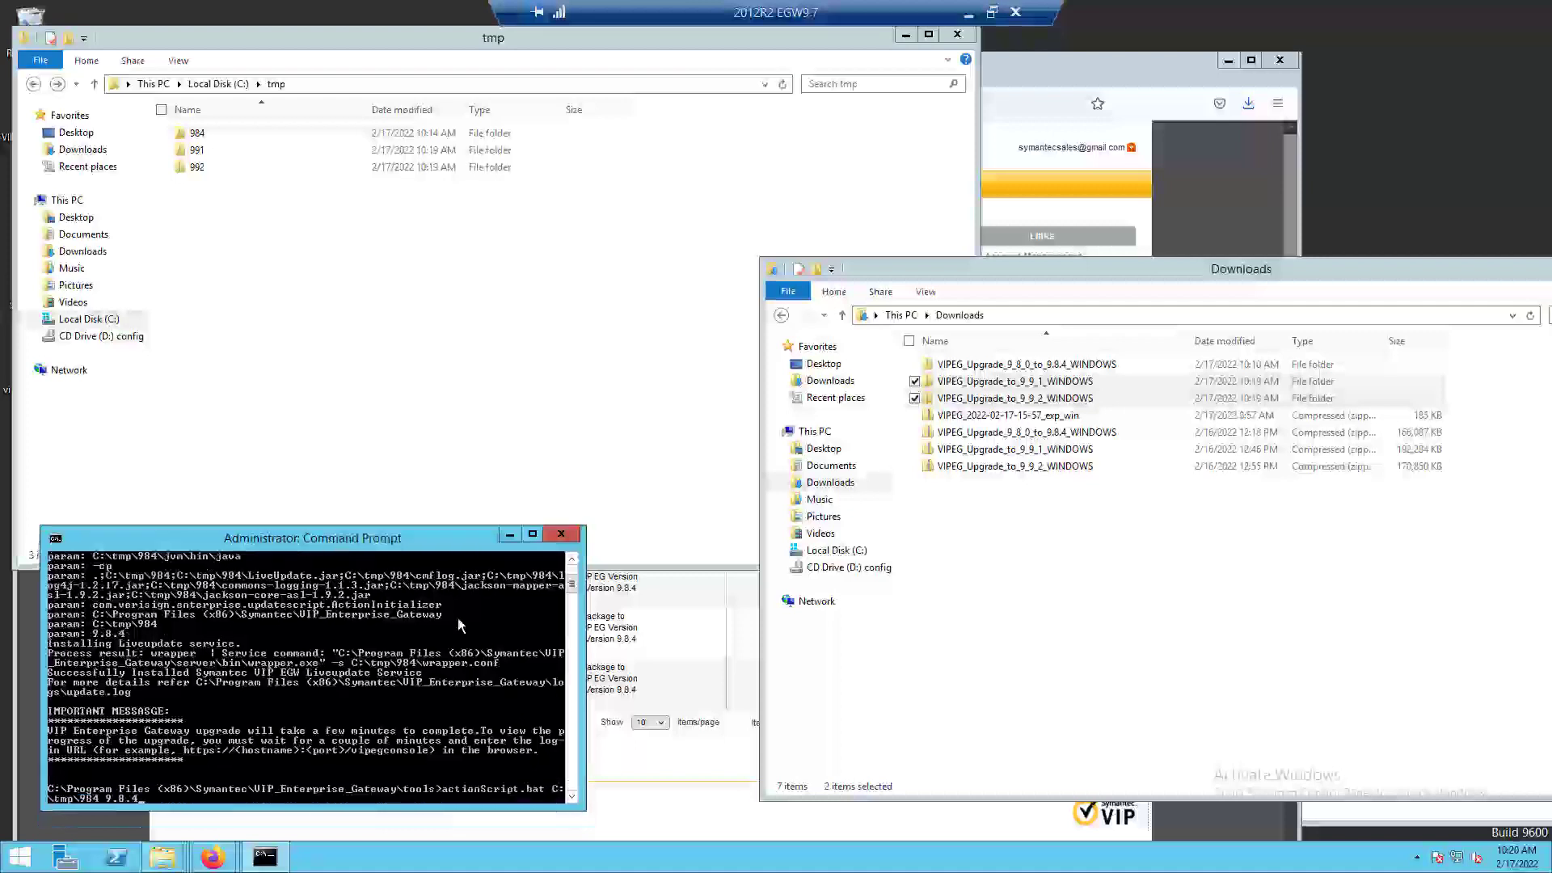
key("Left")
key("Left")
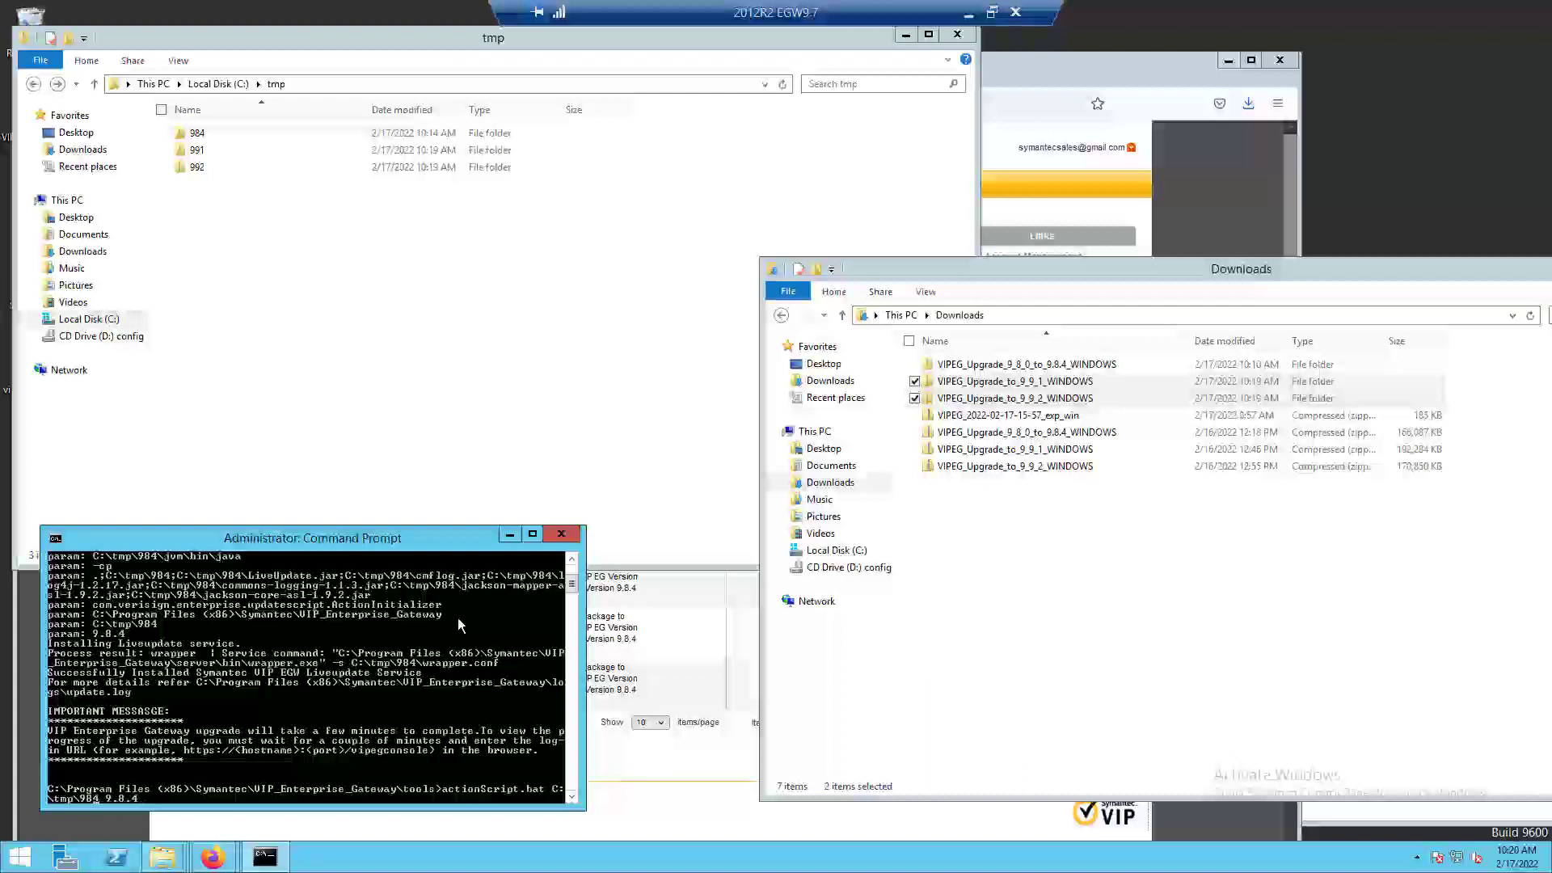
key("BackSpace")
key("BackSpace")
type("91")
key("Right")
key("Right")
key("Right")
key("Right")
key("Right")
key("BackSpace")
key("BackSpace")
type(".9")
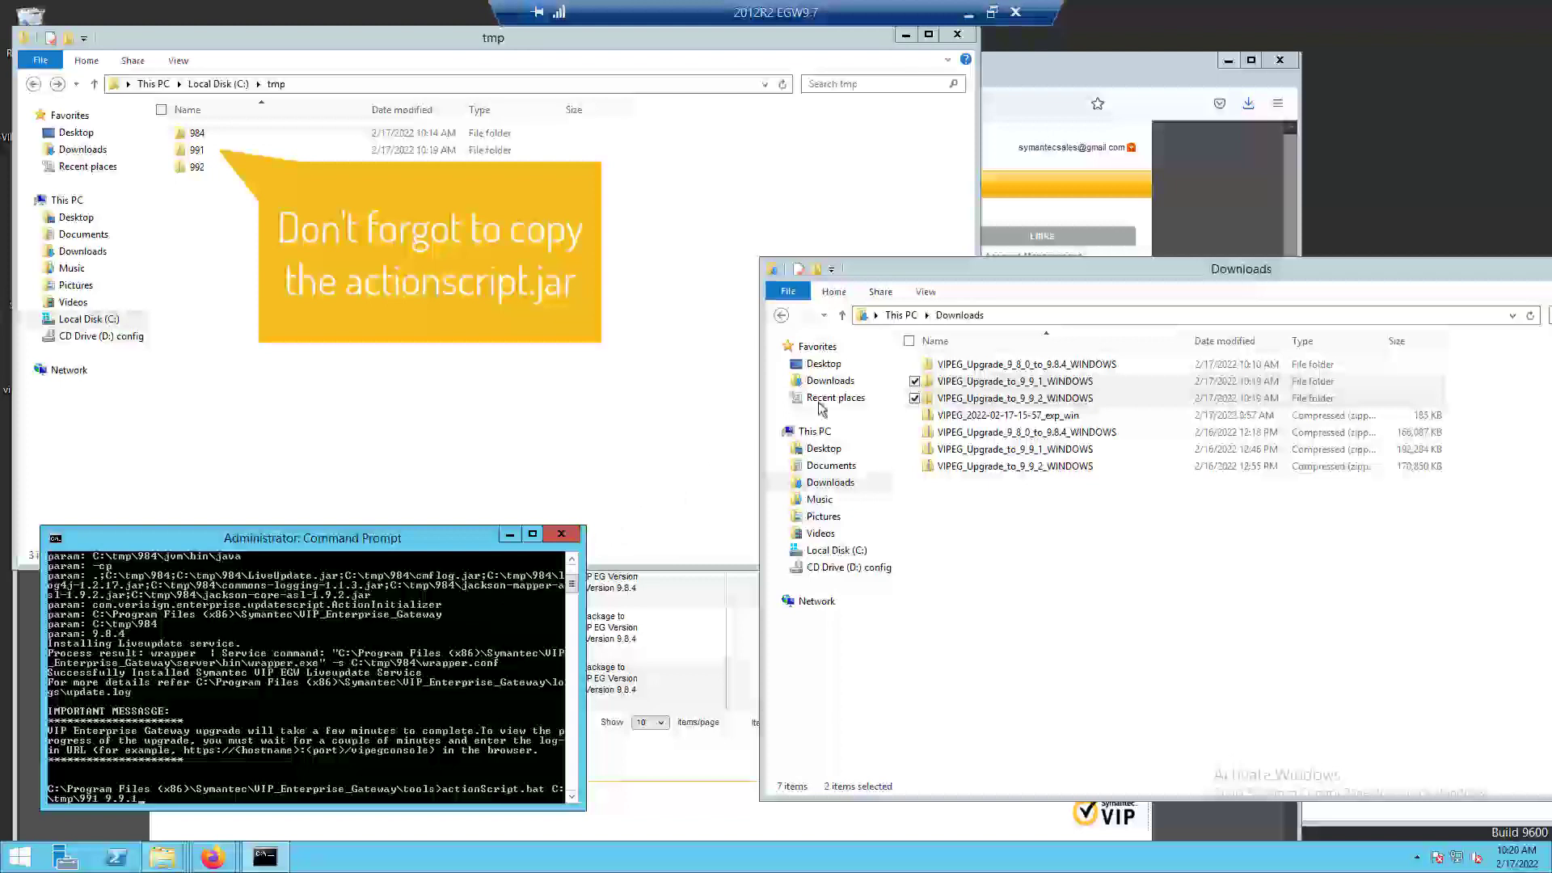
Rename actionScript.jar in the VIP_Enterprise_Gateway tools folder to actionScript.jar_984, accepting the extension change.
left_click(1036, 275)
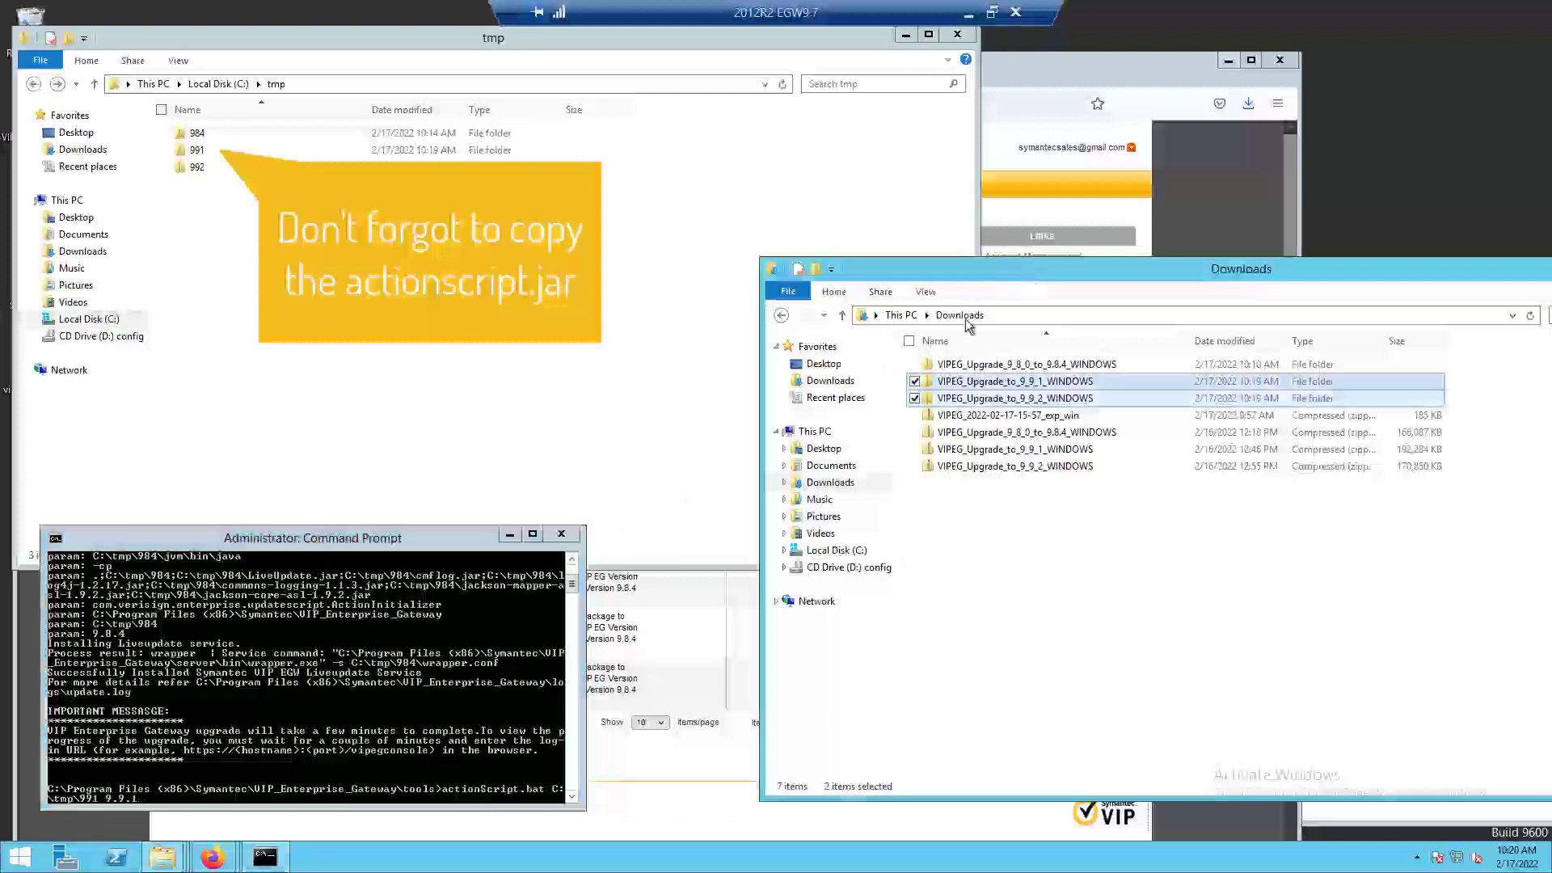
left_click(165, 859)
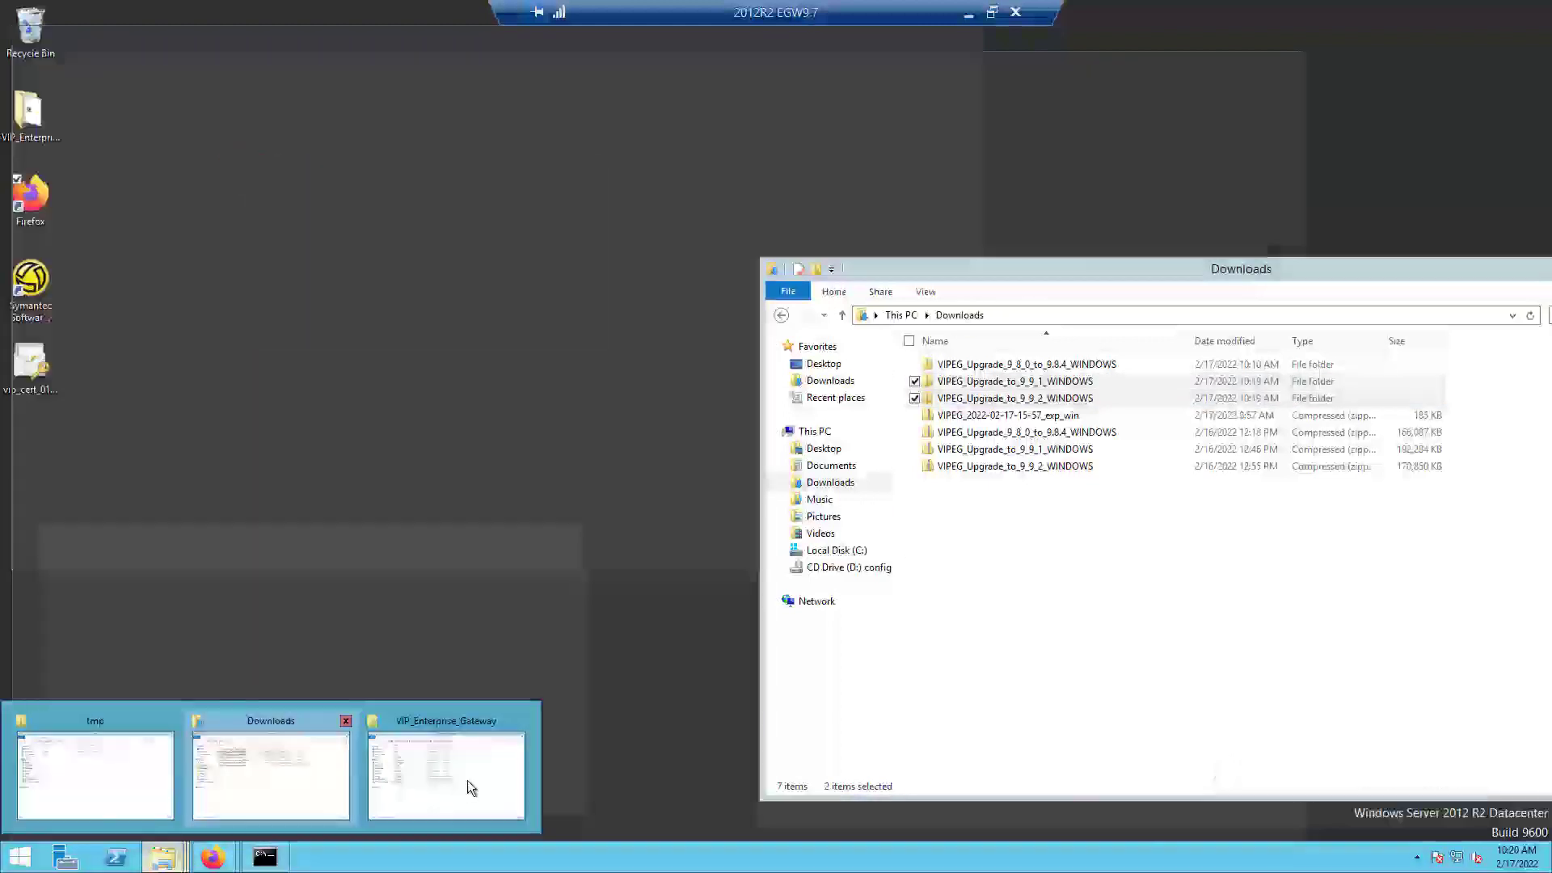
left_click(467, 779)
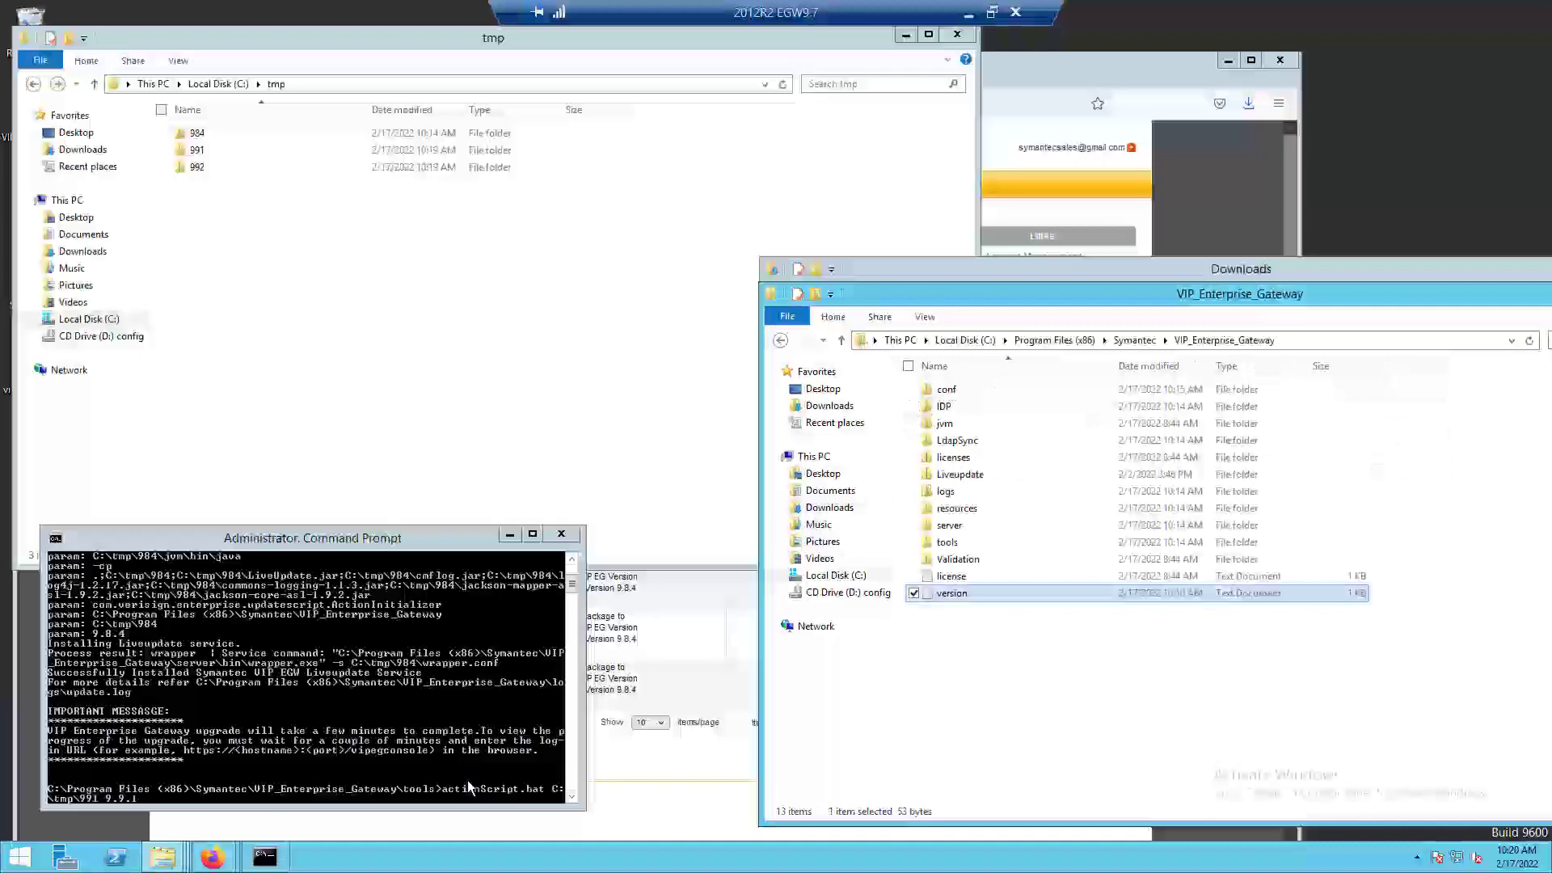
double_click(950, 543)
left_click(1001, 414)
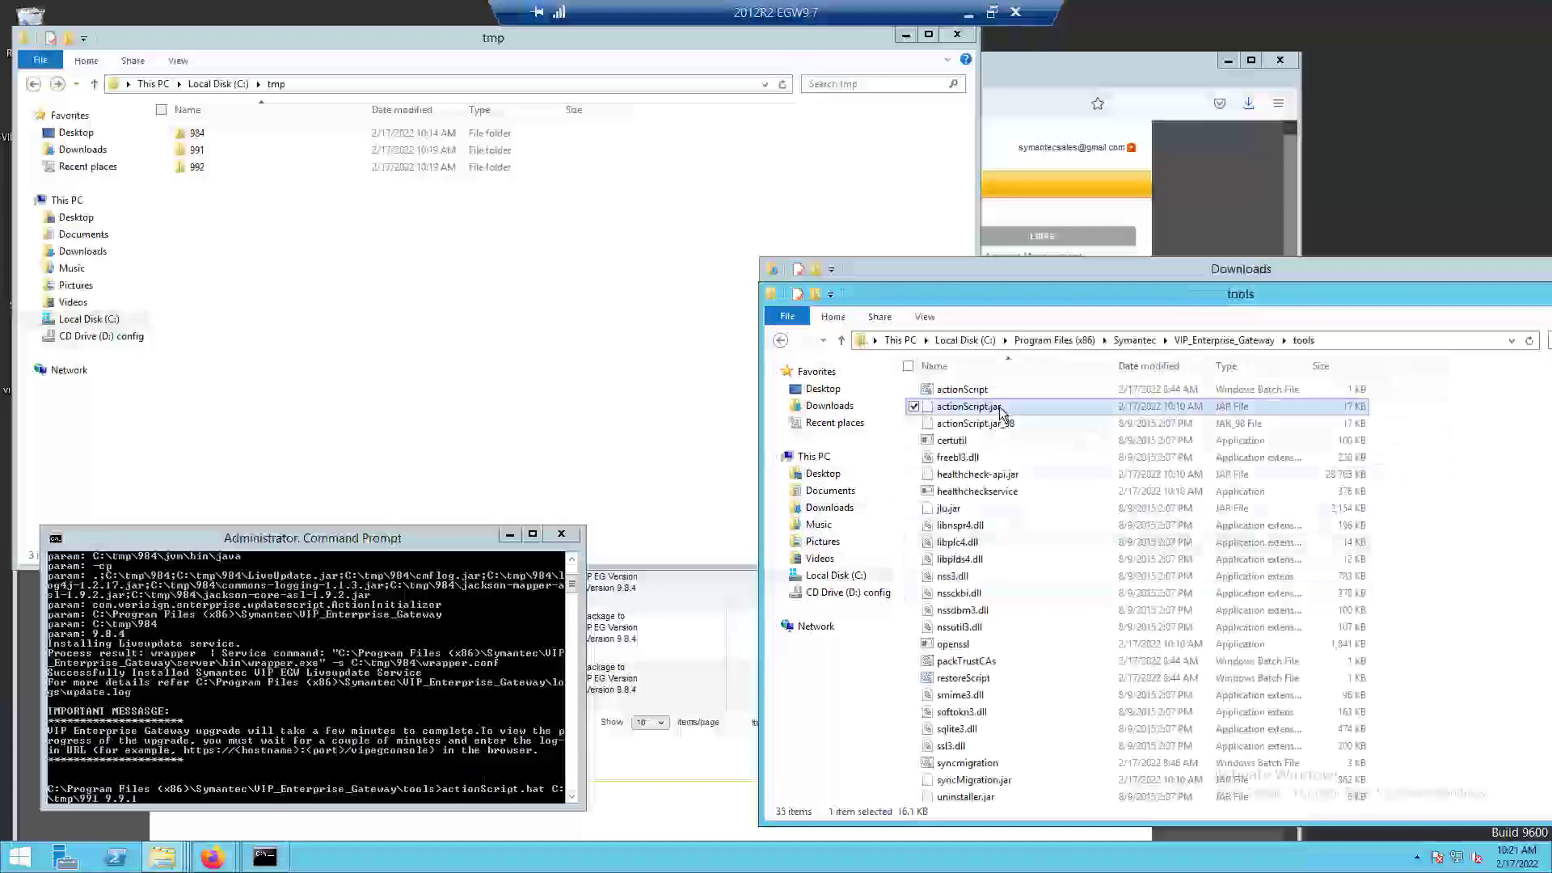
left_click(1010, 412)
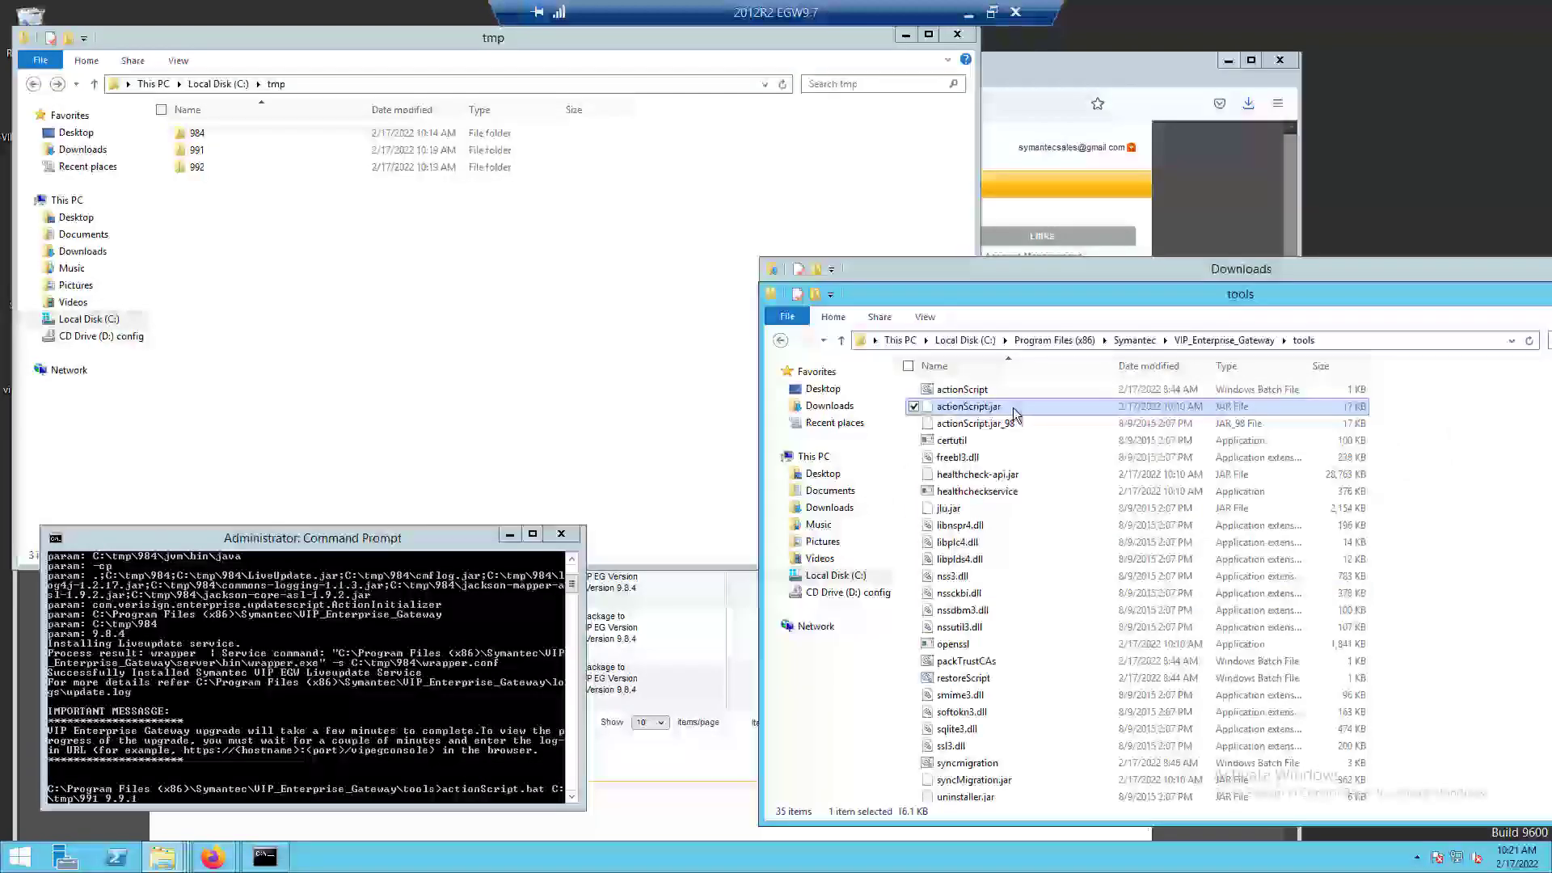
left_click(1014, 408)
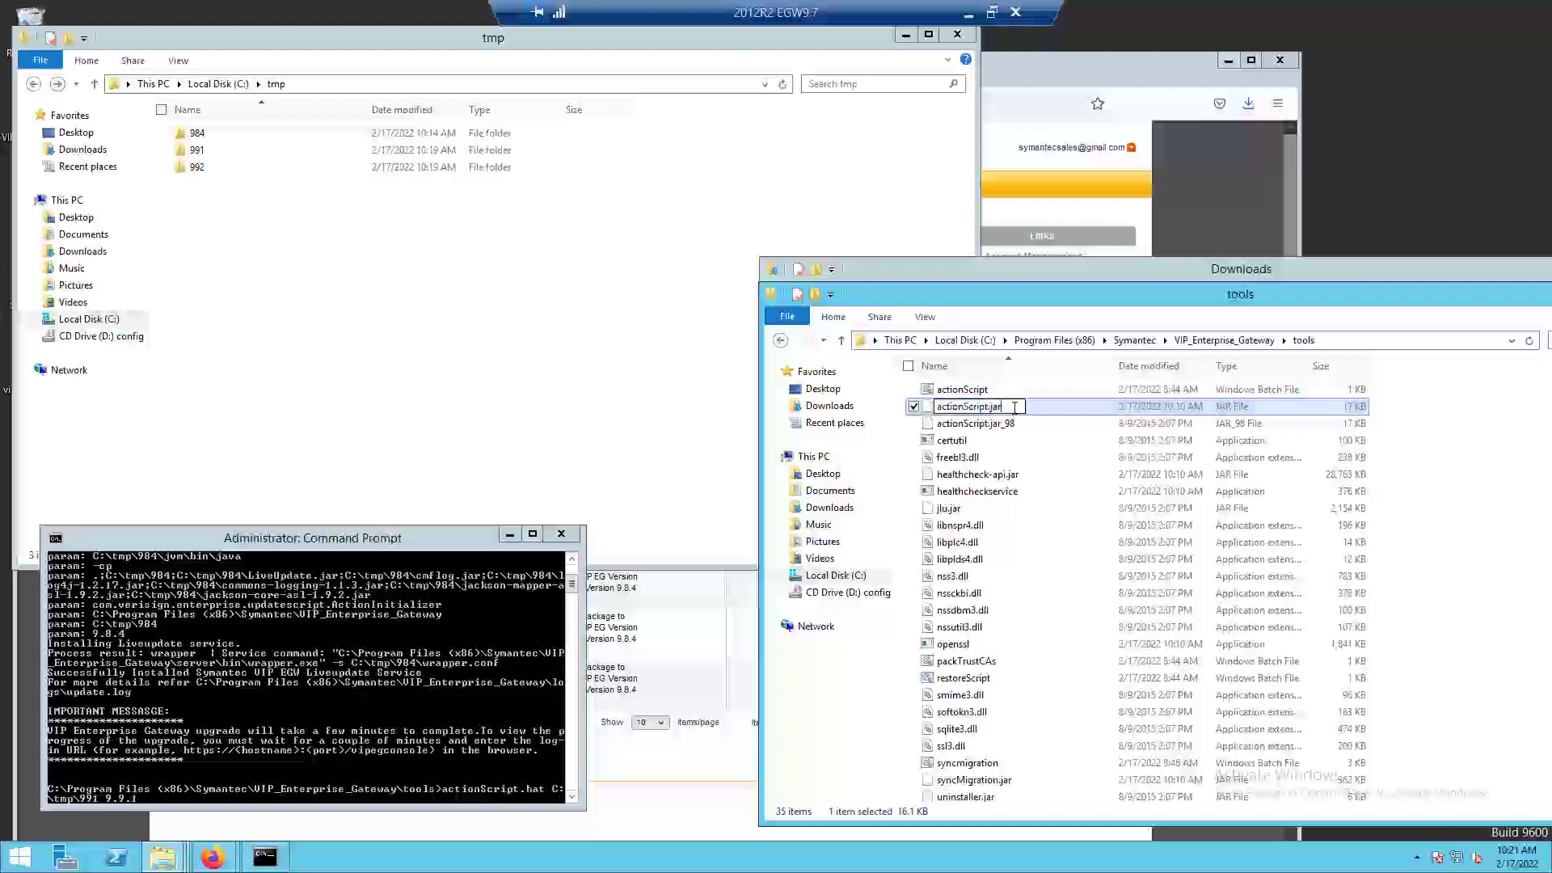
type("_984")
key("Return")
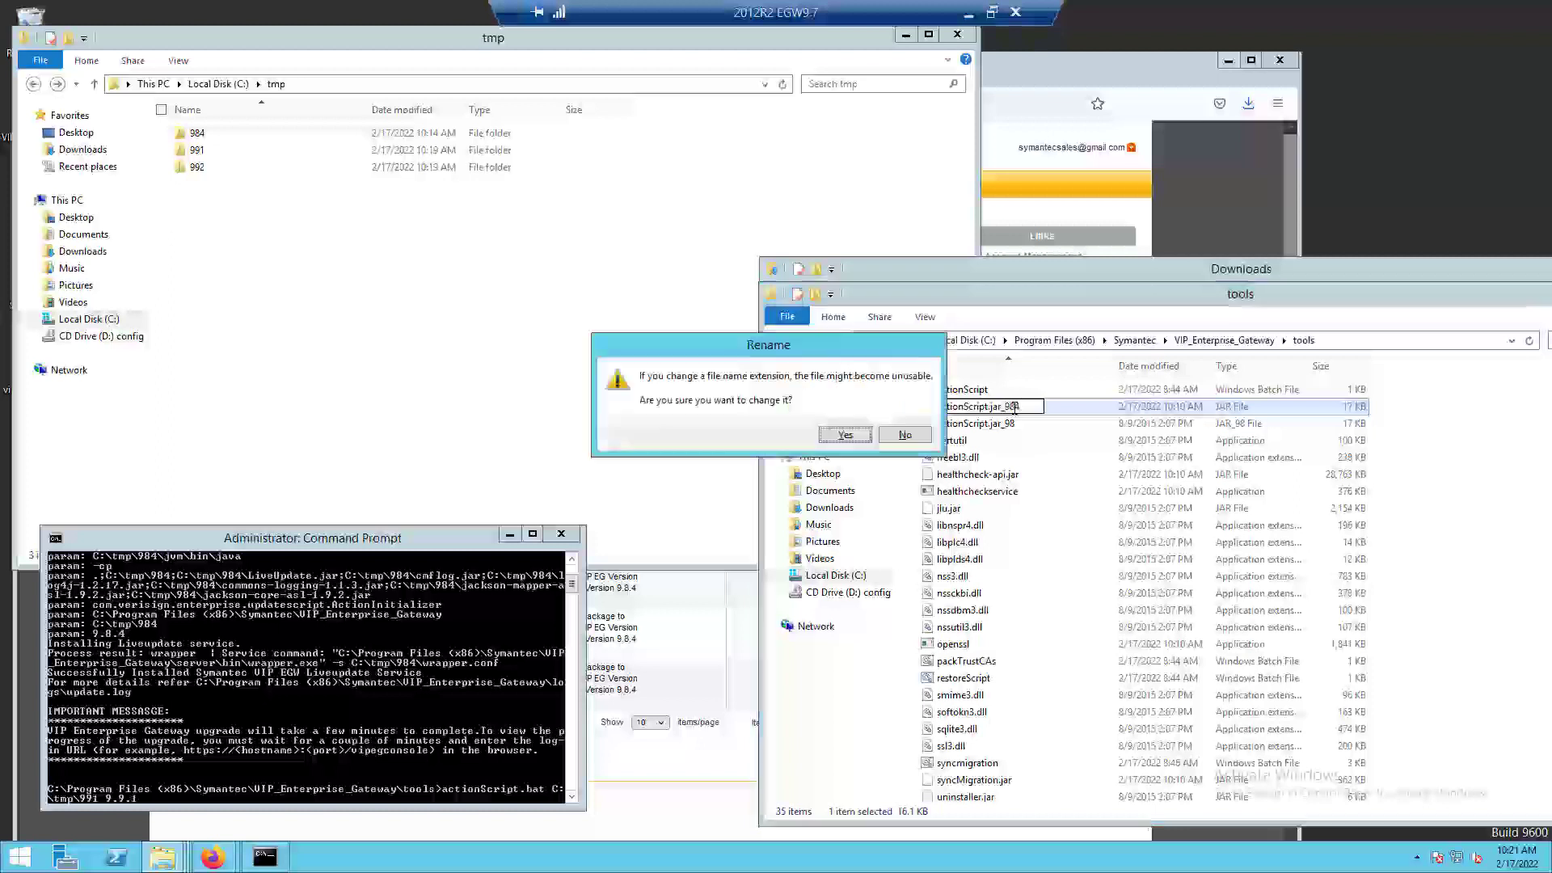
left_click(847, 435)
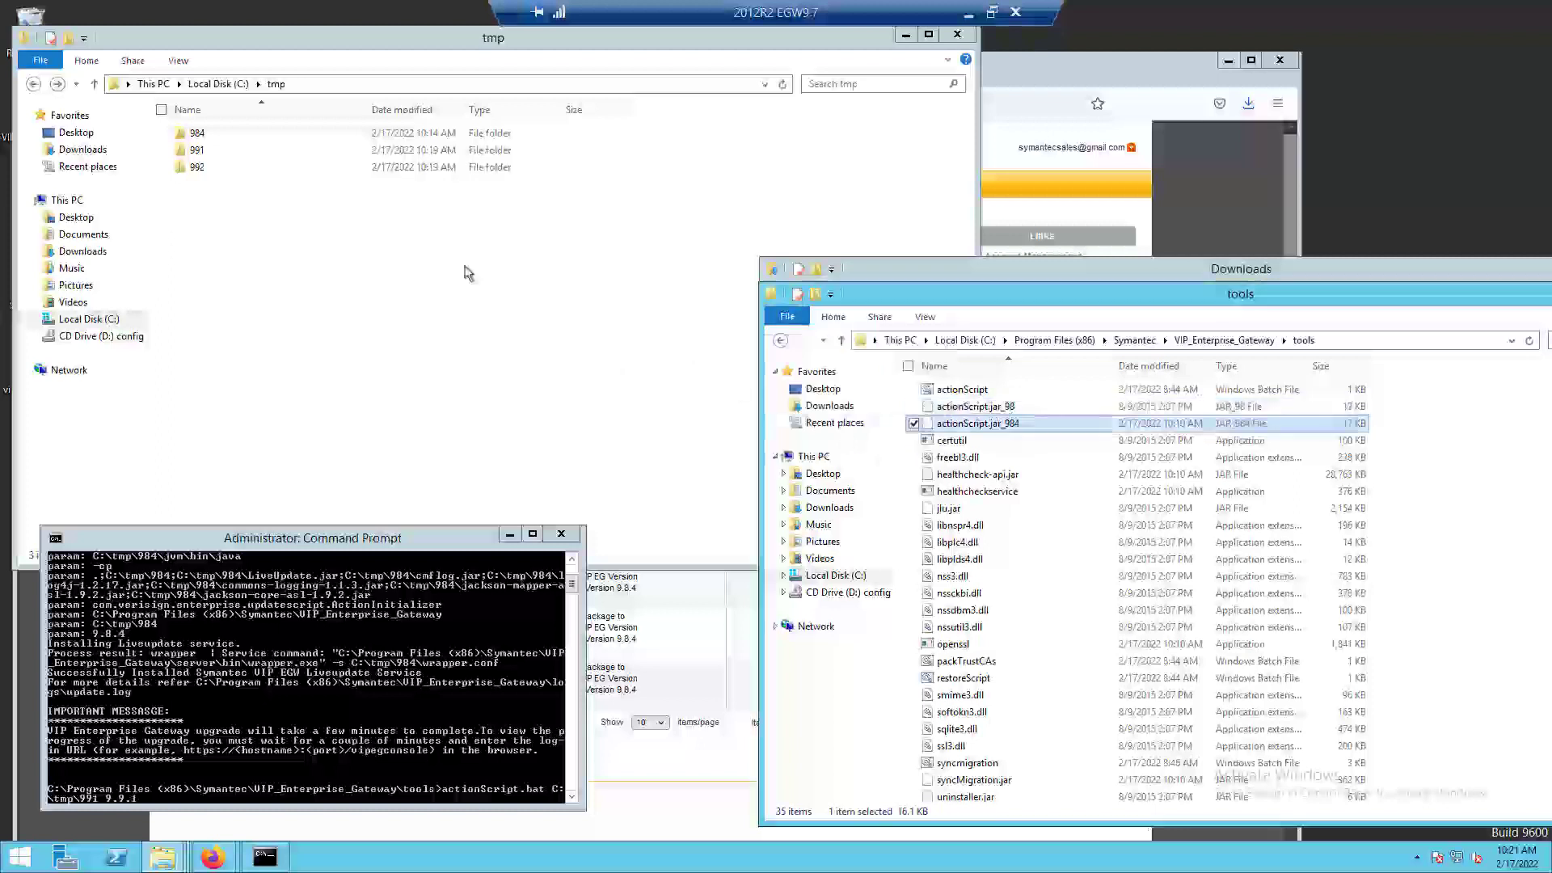
Copy actionScript.jar from C:\tmp\991 into the VIP_Enterprise_Gateway tools folder.
double_click(198, 150)
left_click(249, 134)
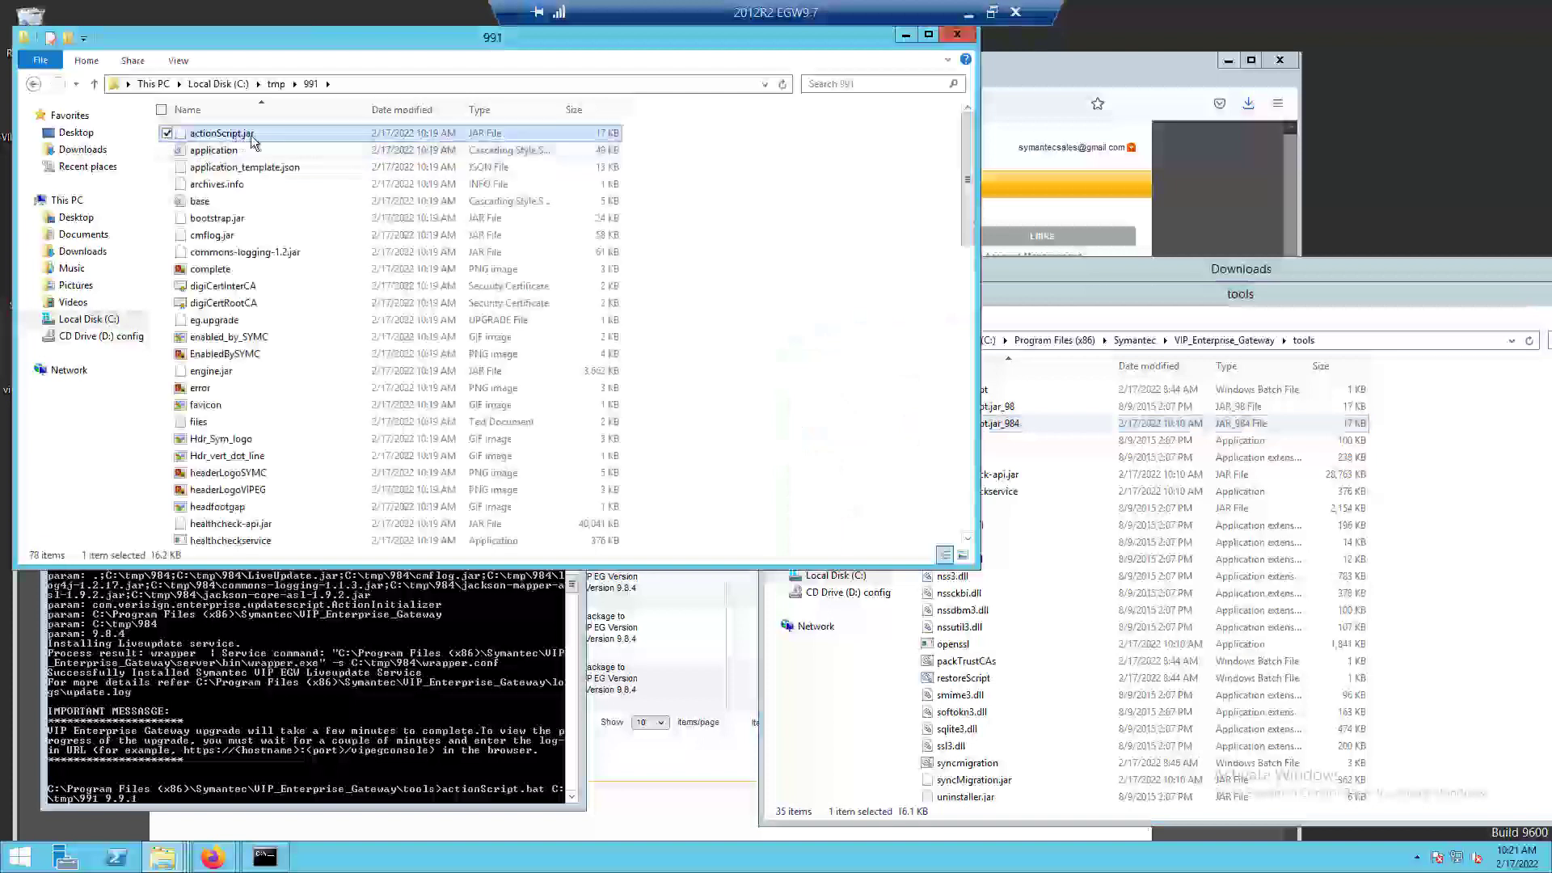
left_click_drag(250, 134, 1117, 535)
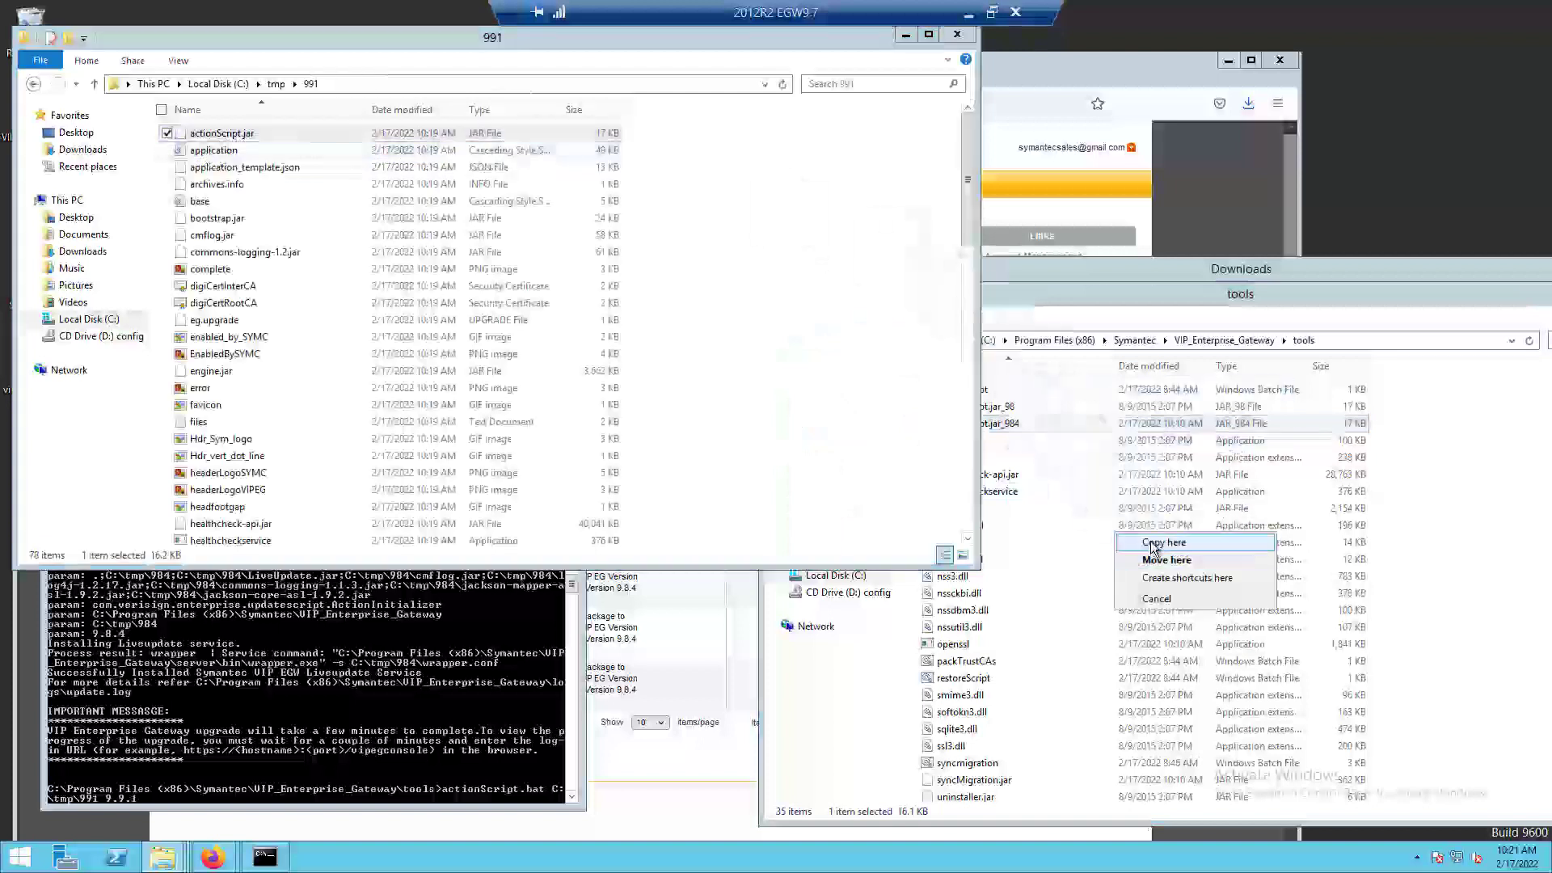
left_click(1153, 544)
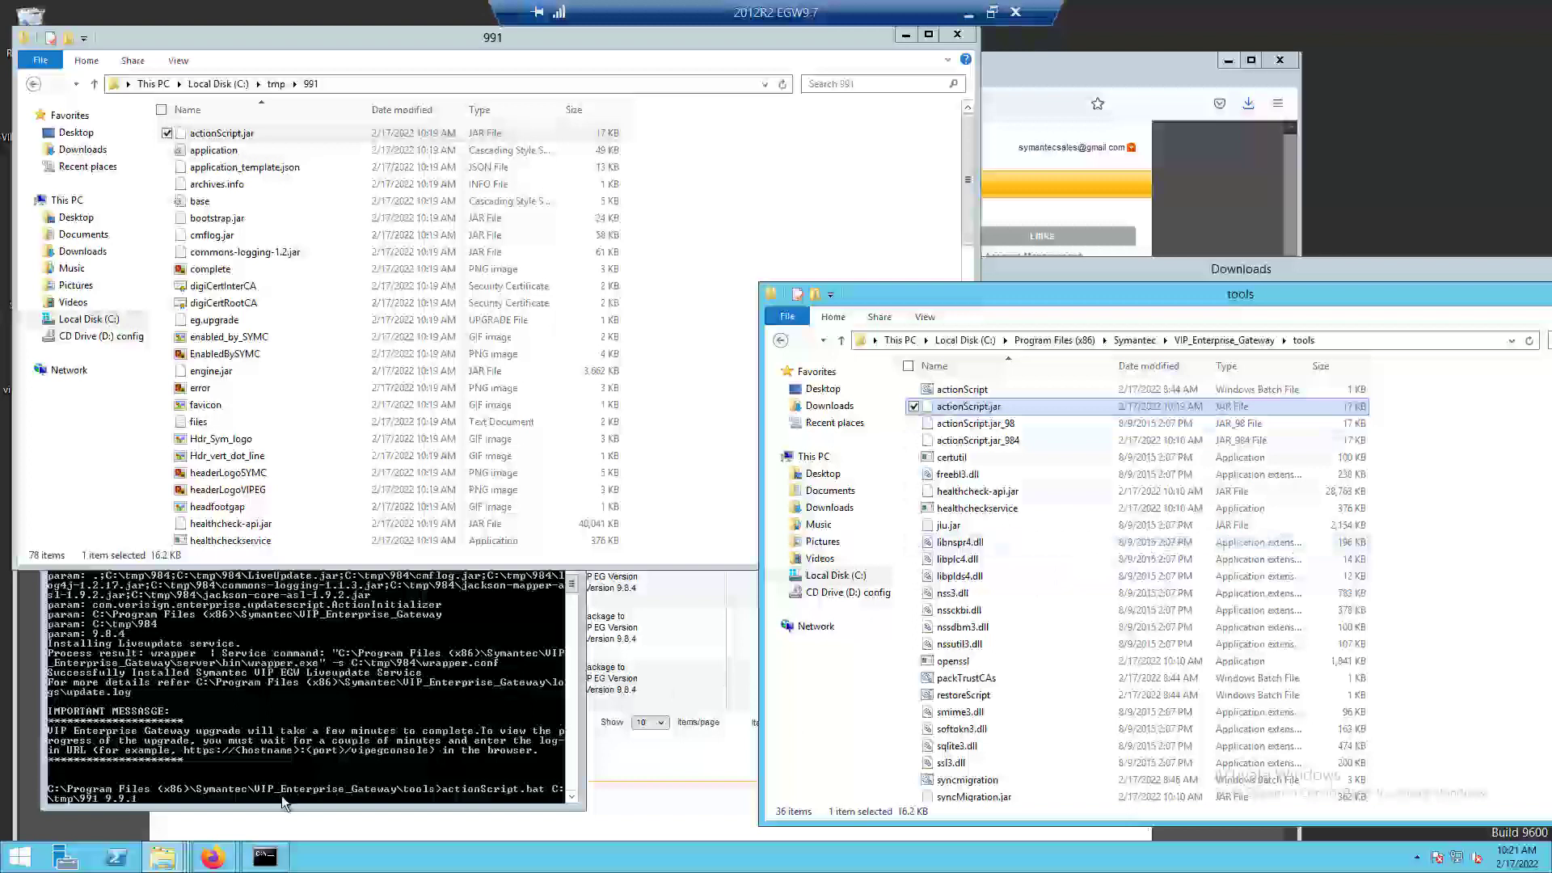
Check the 991 folder's path and run the prepared actionScript.bat C:\tmp\991 9.9.1 command.
left_click(157, 84)
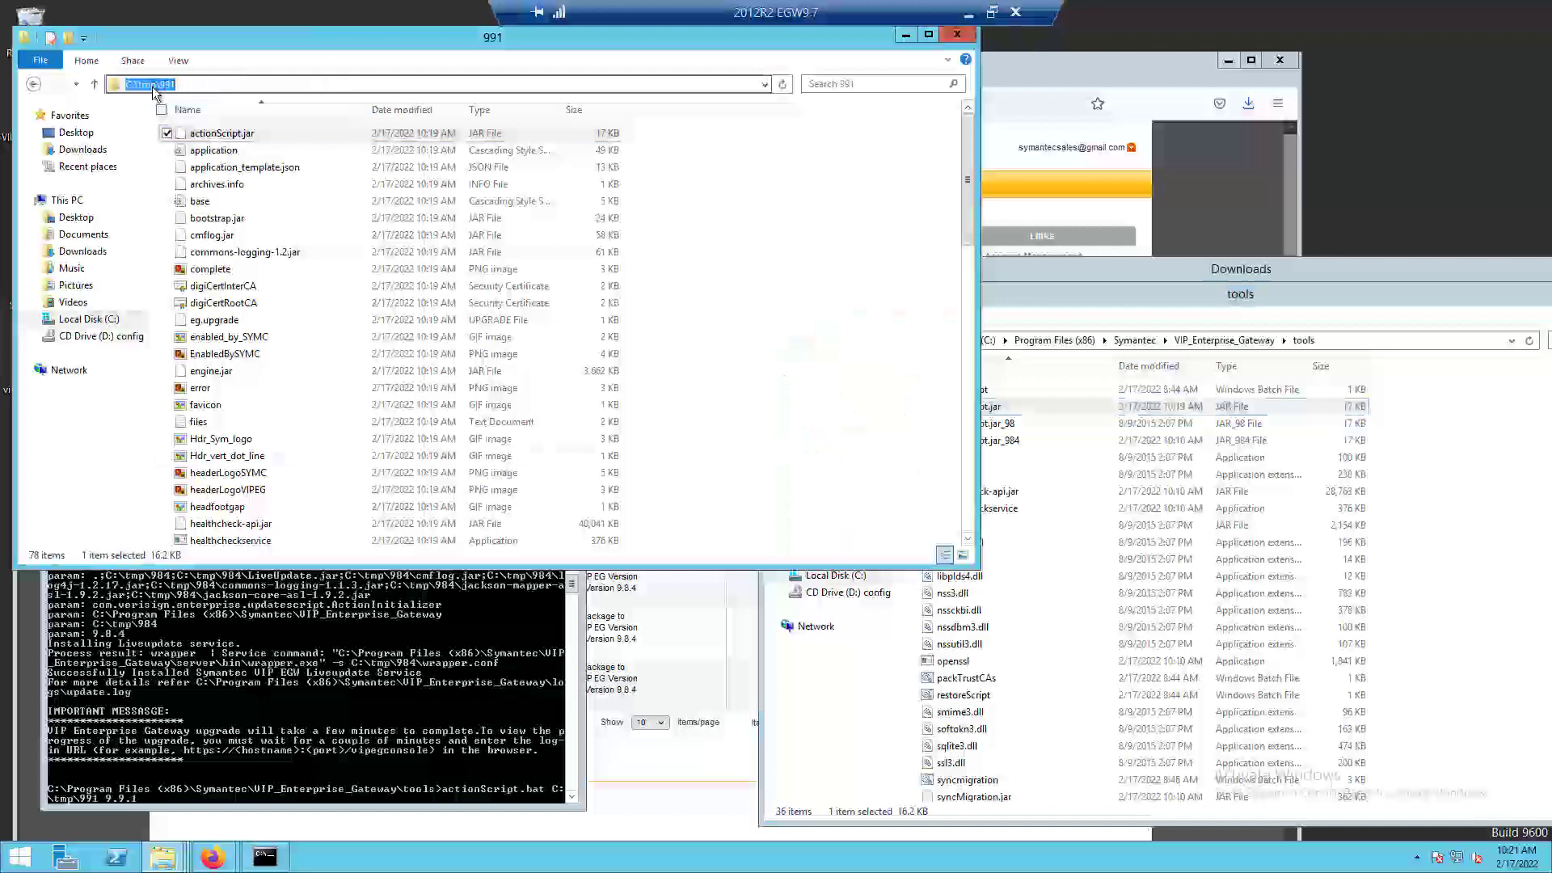
left_click(141, 802)
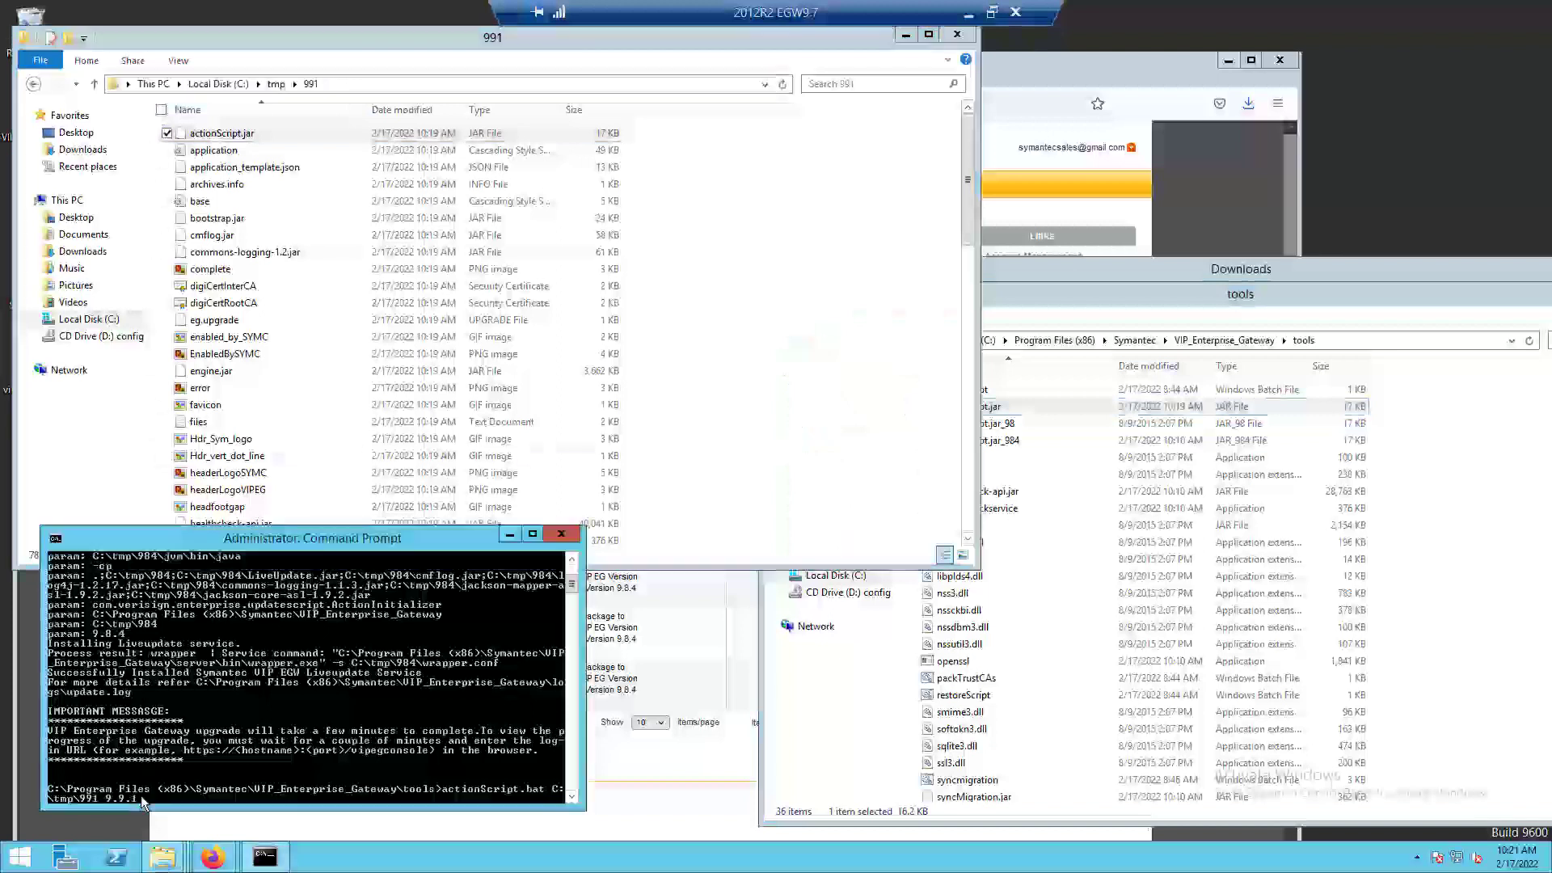
key("Return")
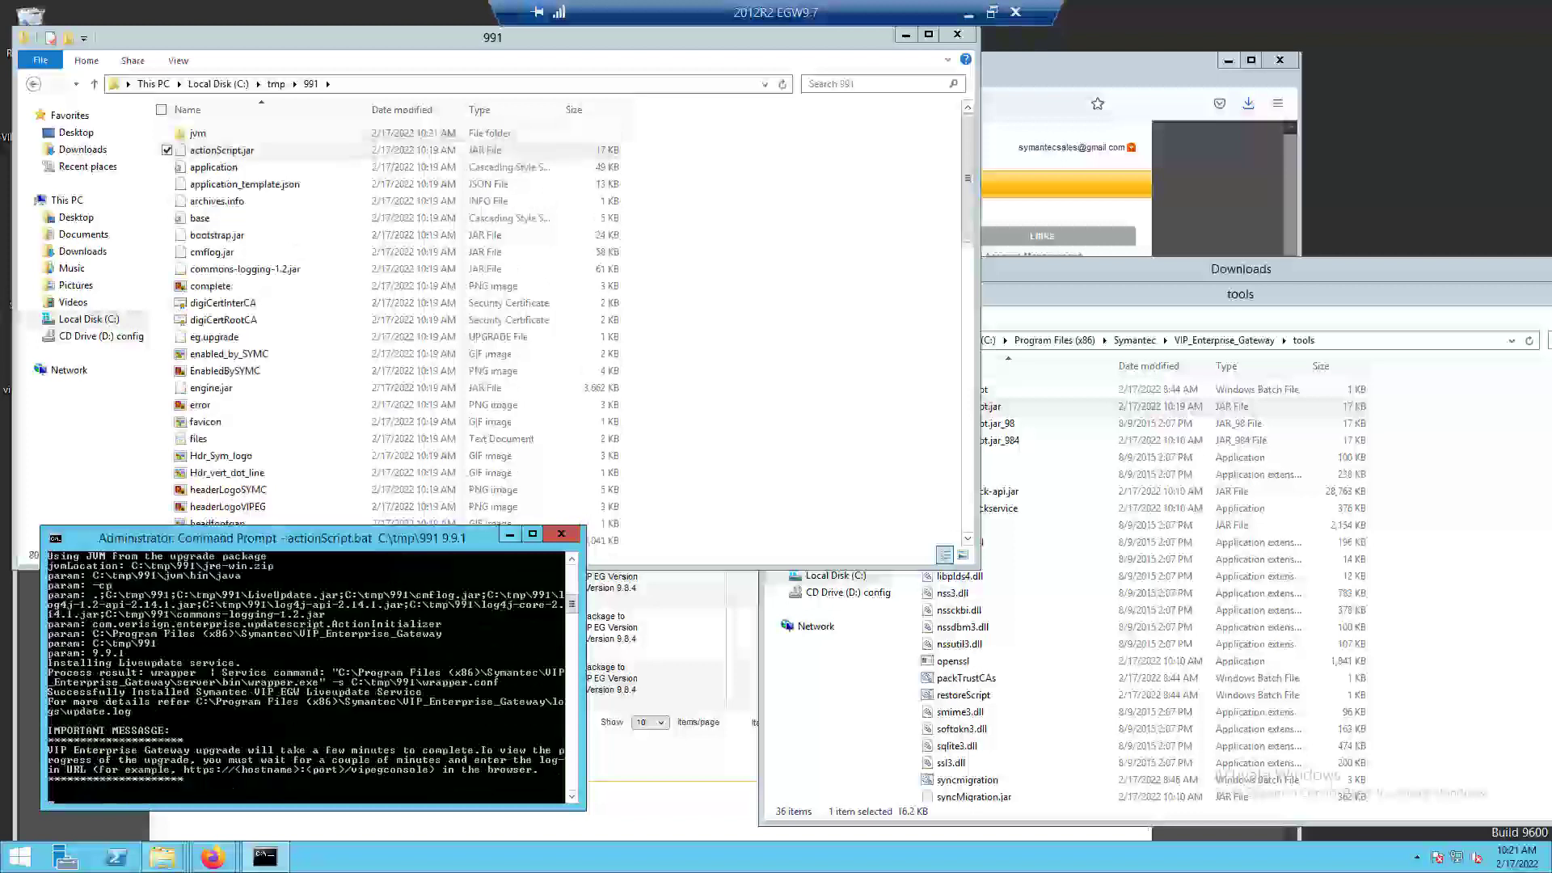
Switch to Firefox, reload the VIP Enterprise Gateway console to follow the upgrade, and refresh through to the sign-in page.
left_click(1197, 196)
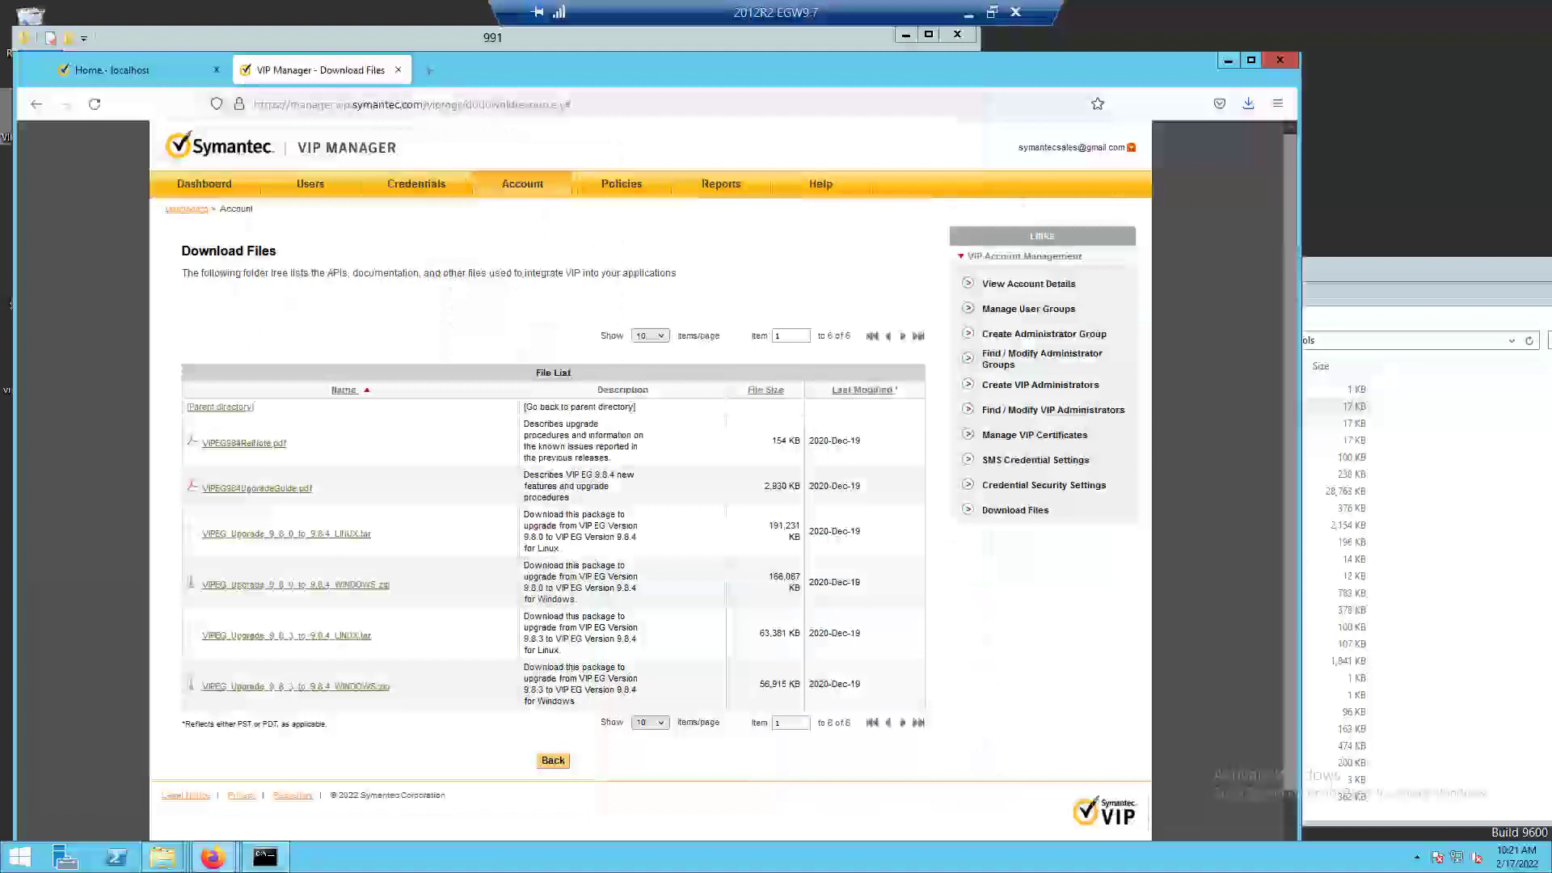
left_click(95, 105)
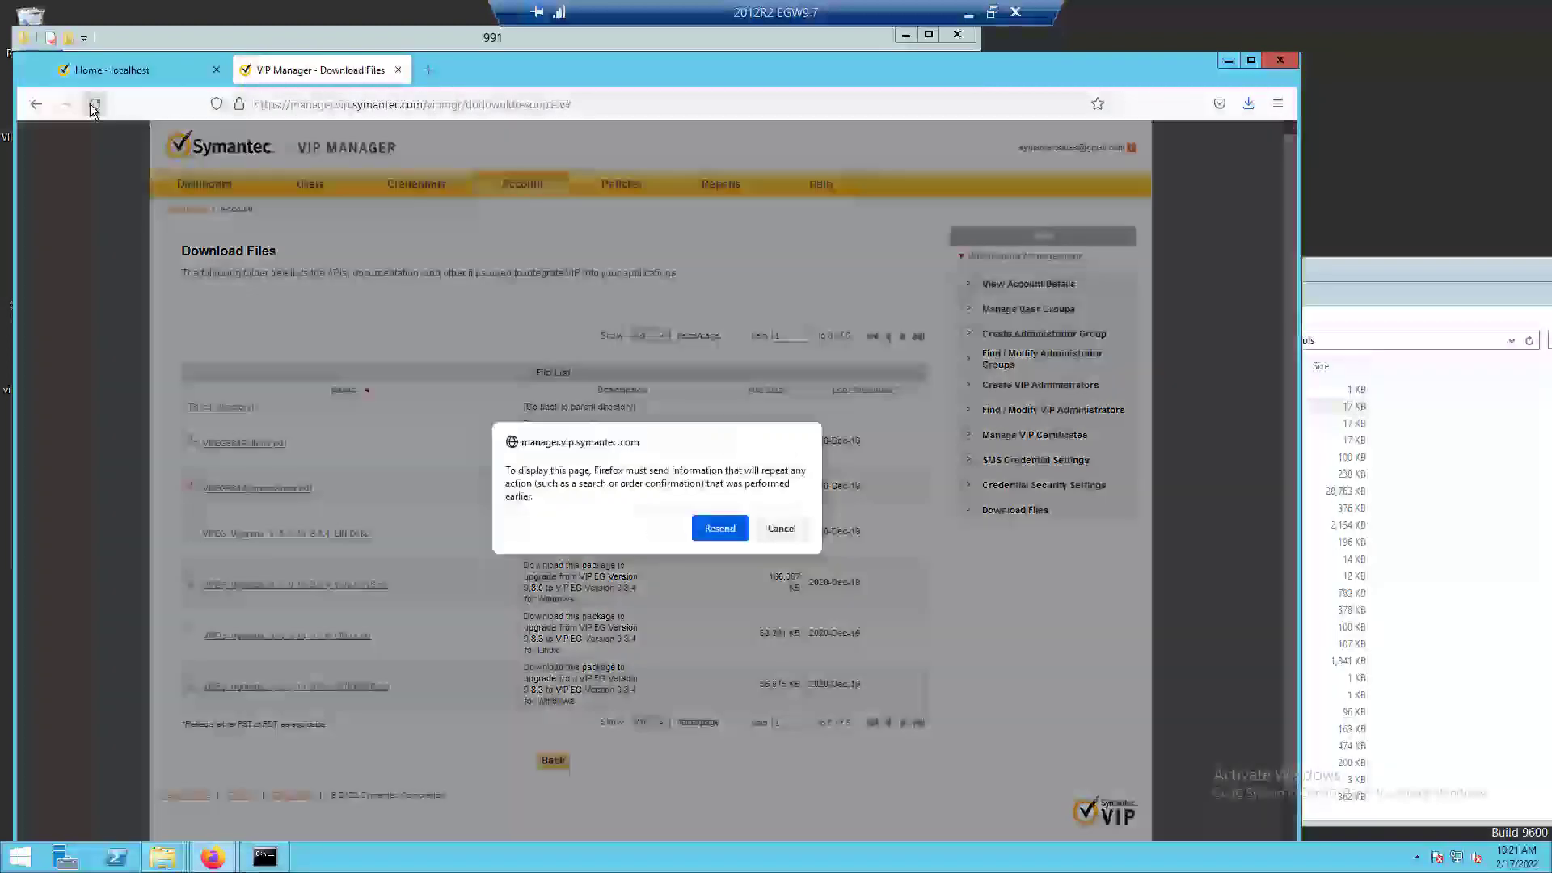
left_click(779, 530)
left_click(150, 70)
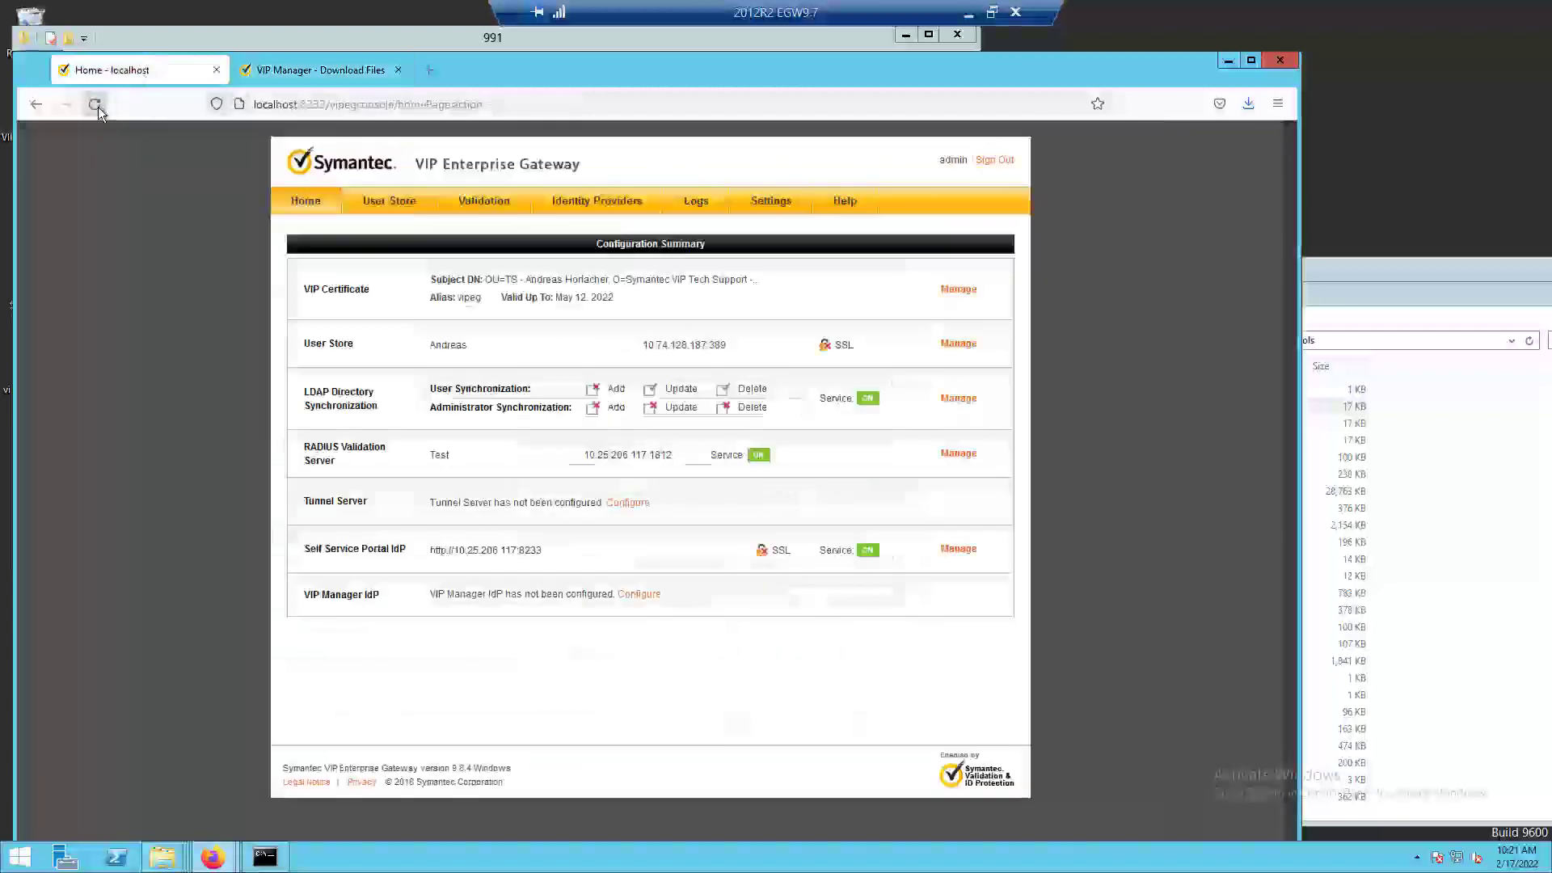
left_click(96, 105)
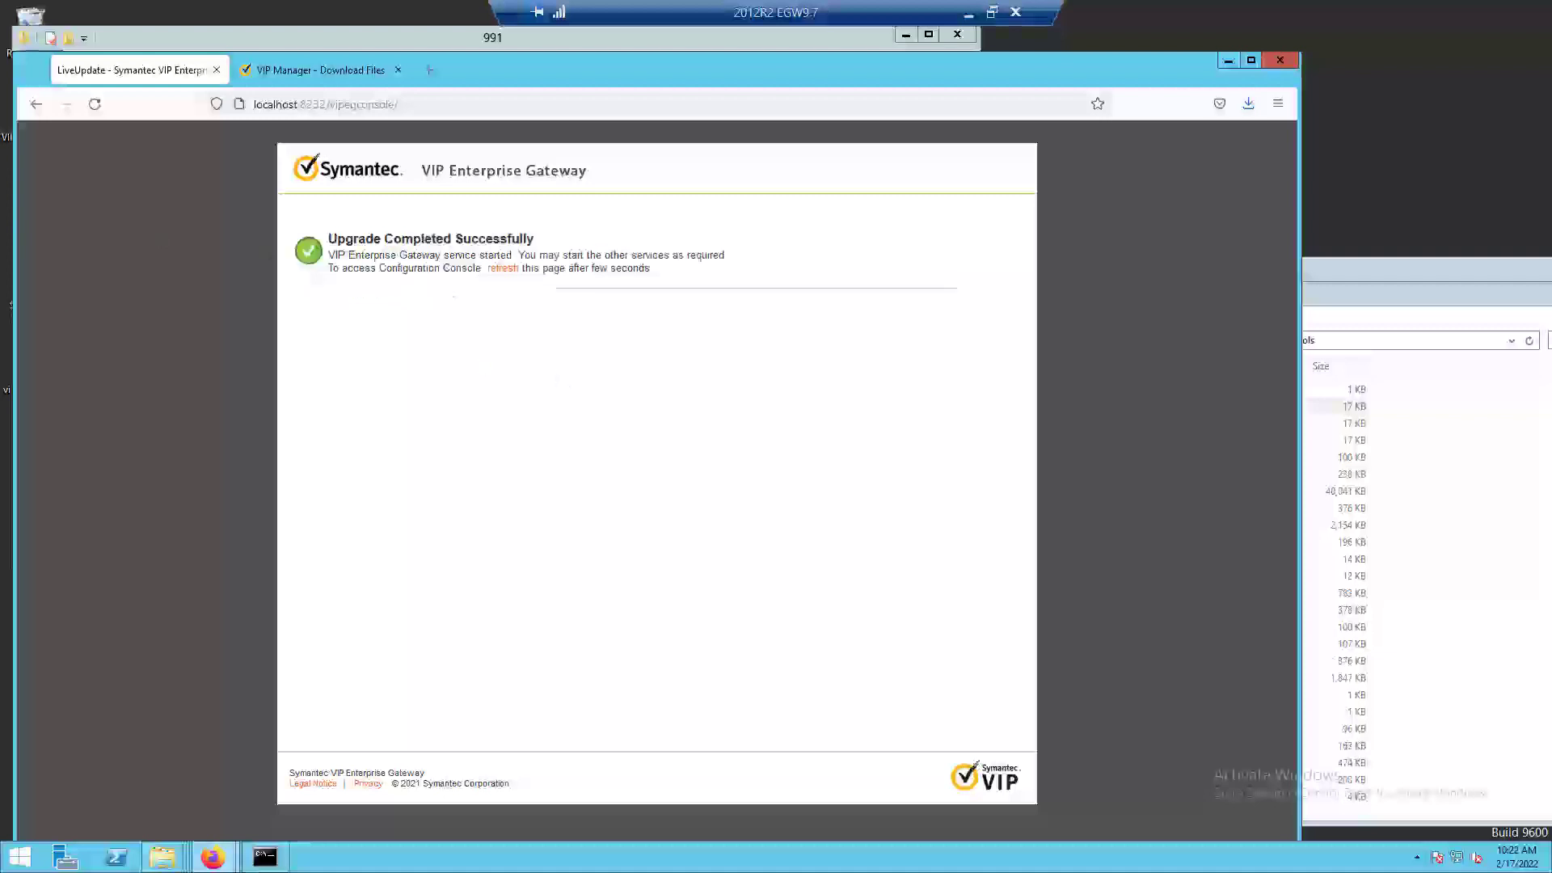
left_click(508, 270)
Sign in to the VIP Enterprise Gateway console as admin using the saved account password.
left_click(654, 328)
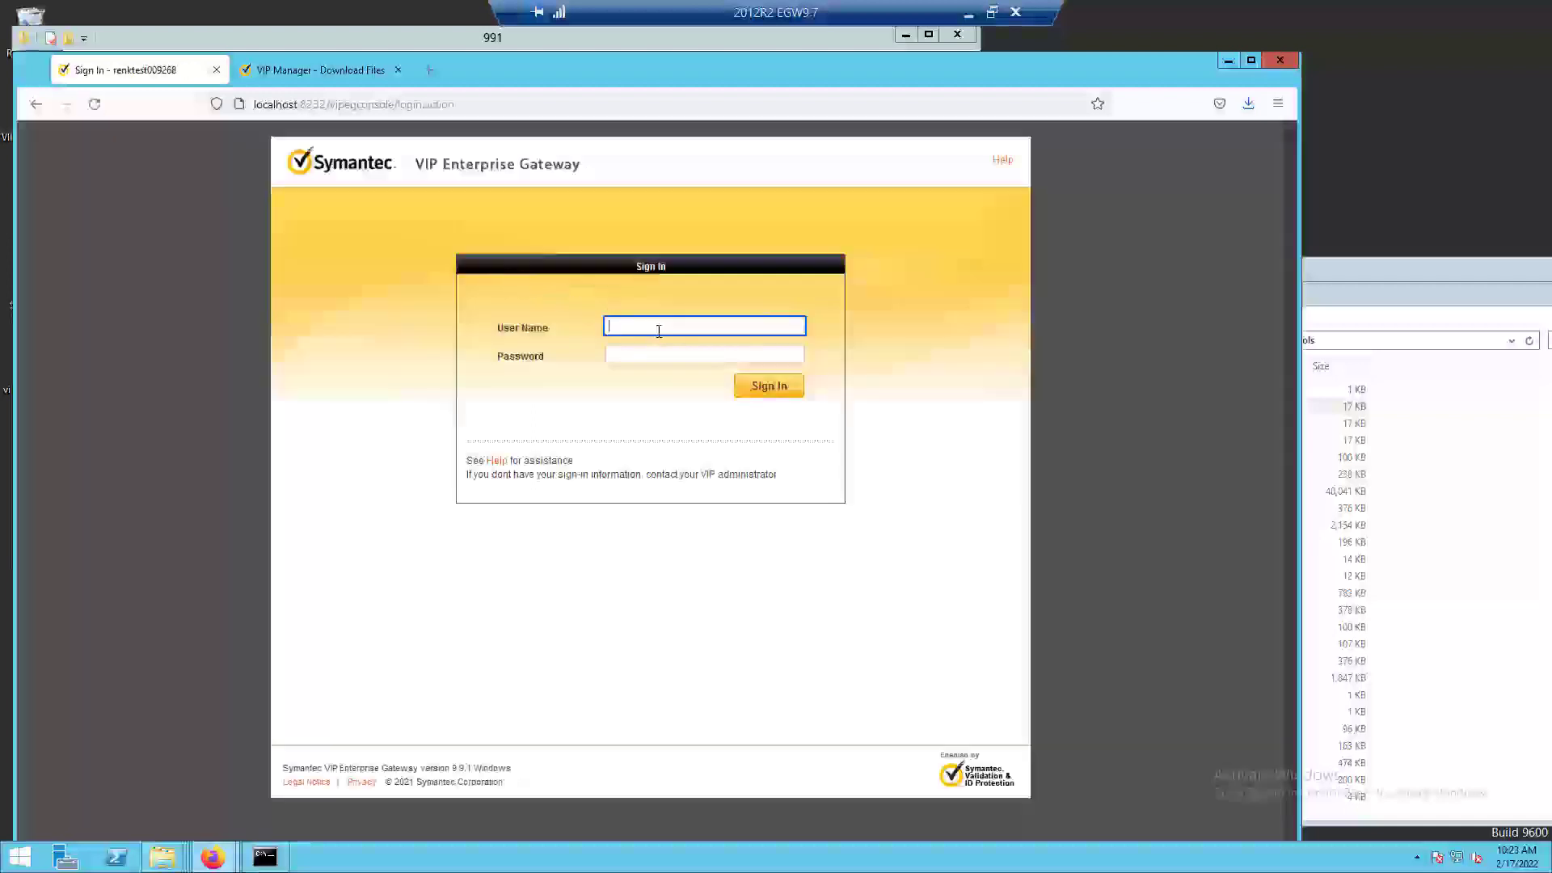
left_click(687, 383)
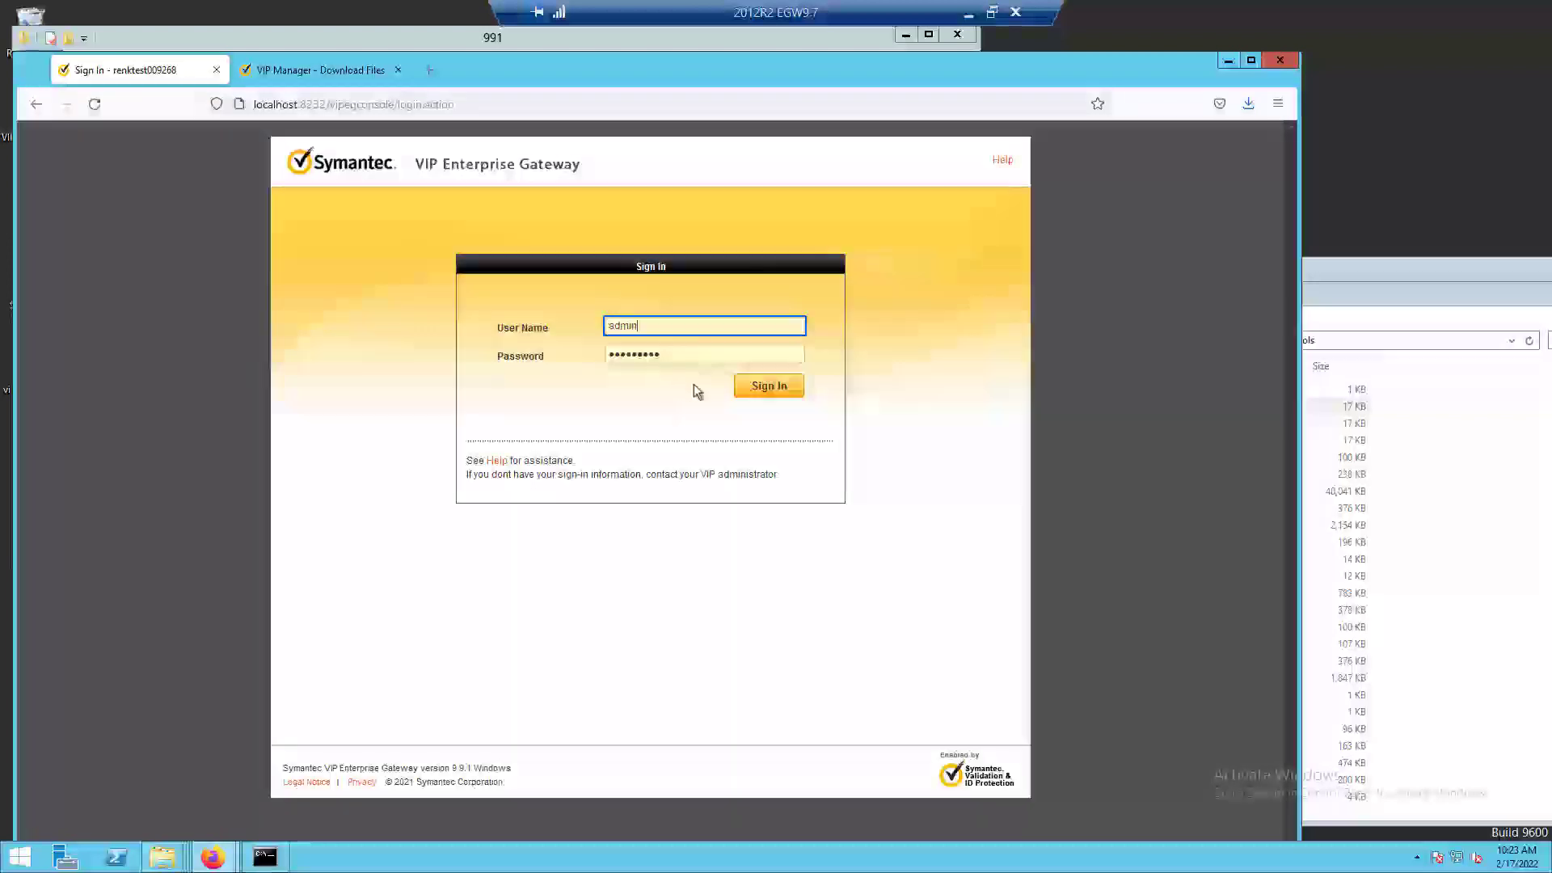
left_click(790, 396)
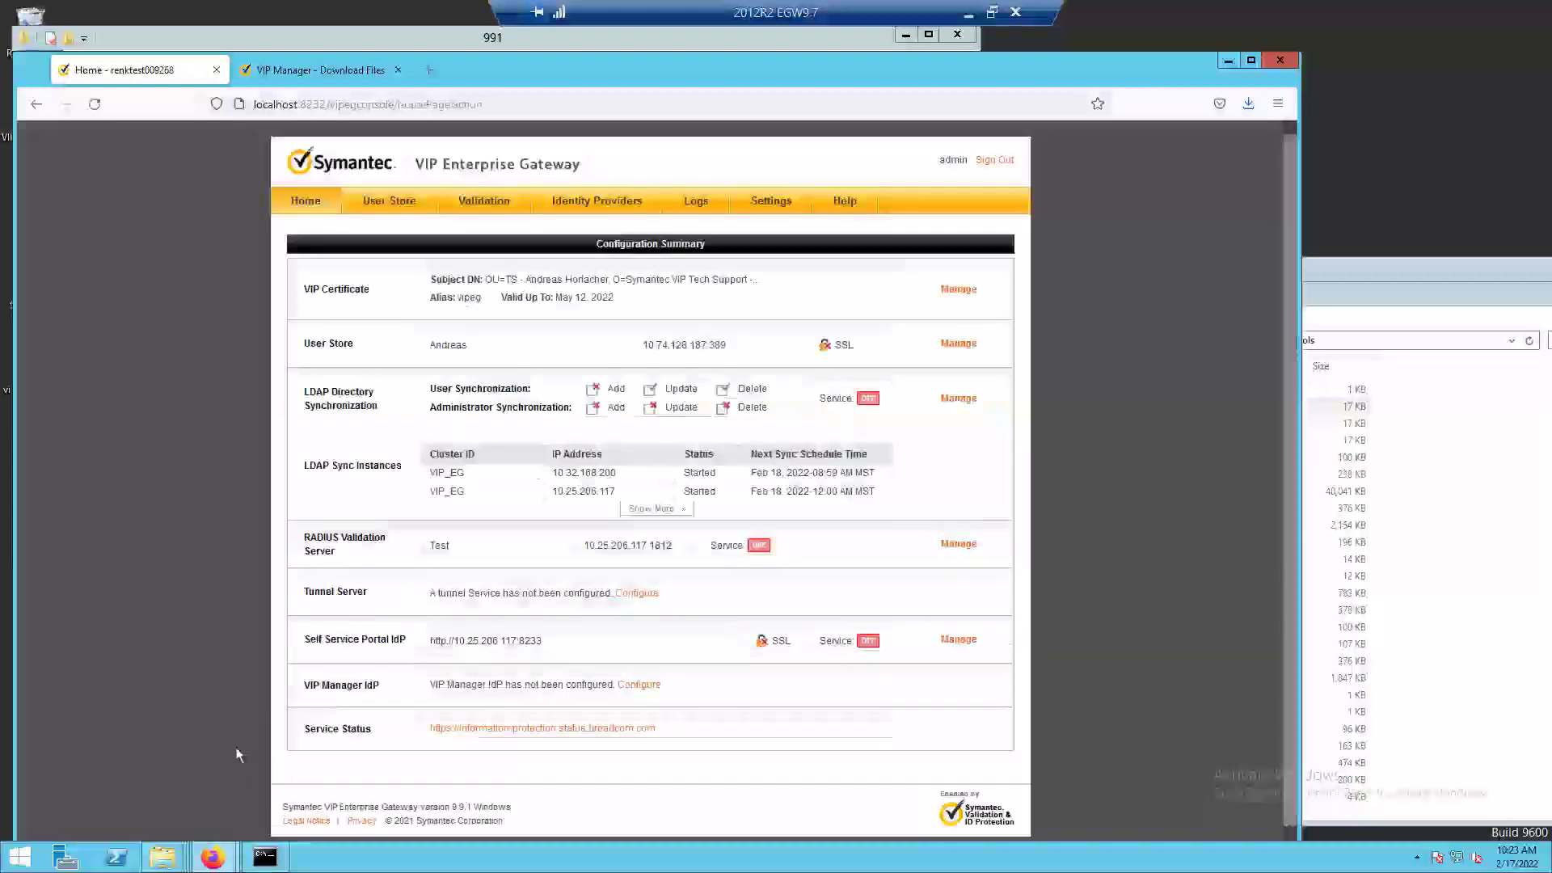
Run an LDAP directory synchronization simulation for the user store.
left_click(390, 204)
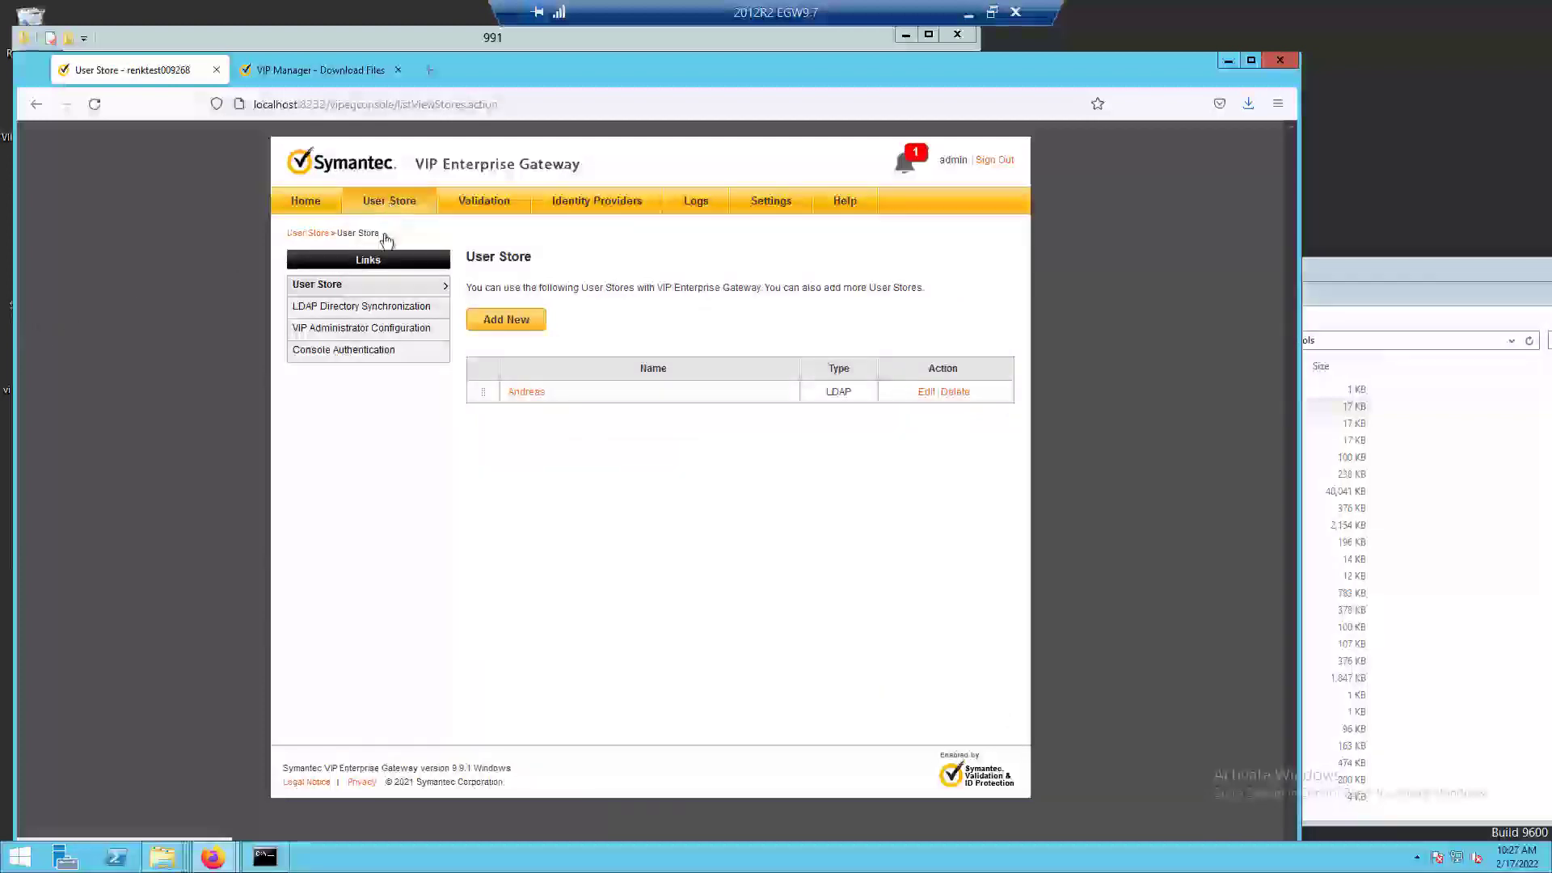
left_click(370, 307)
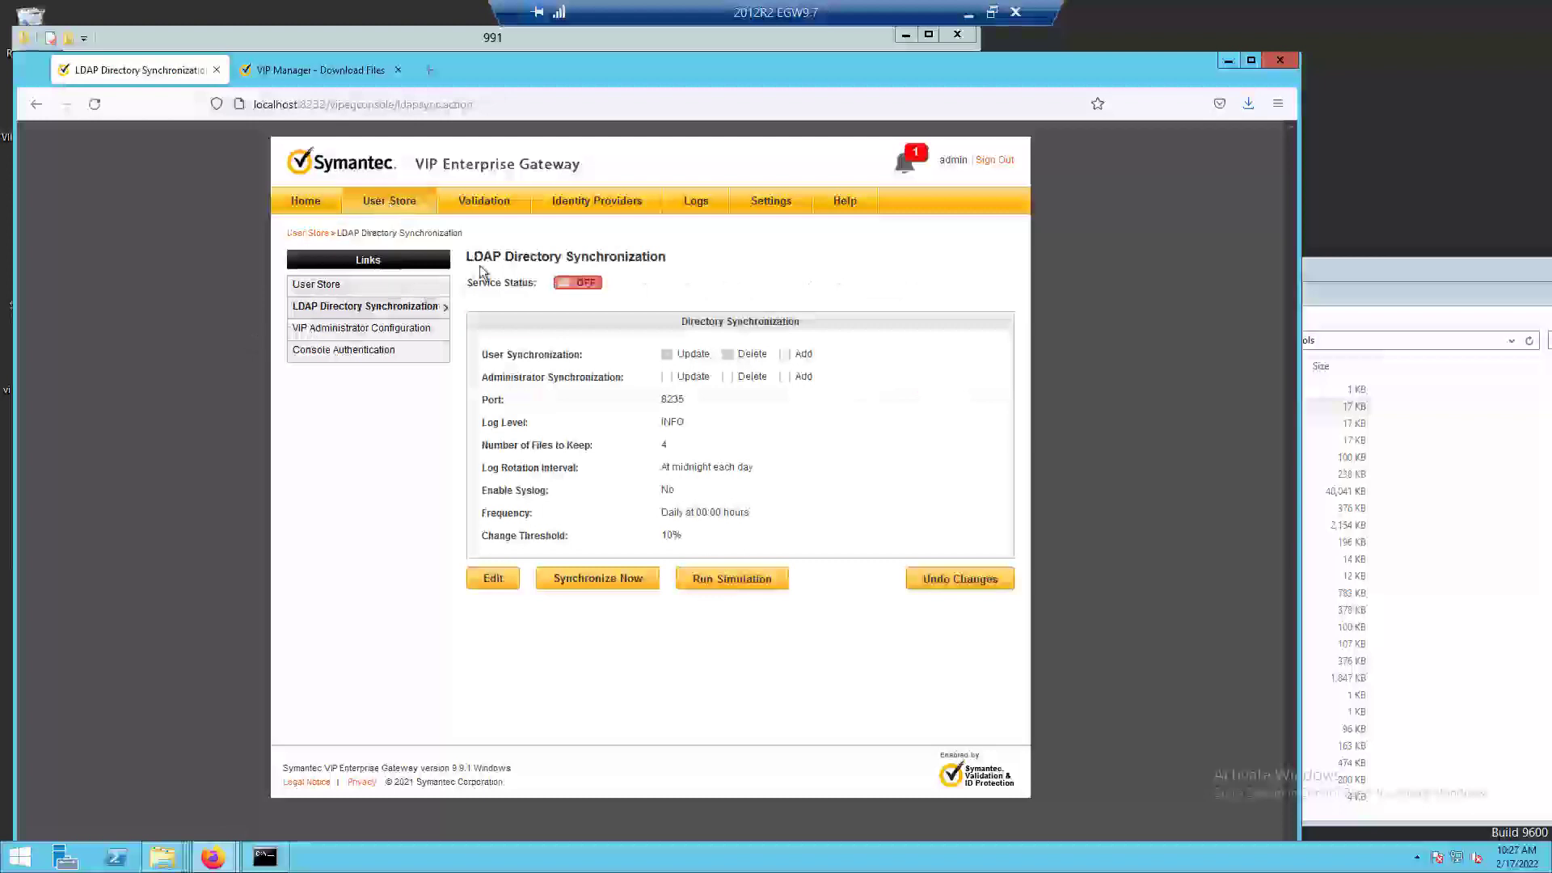
left_click(582, 283)
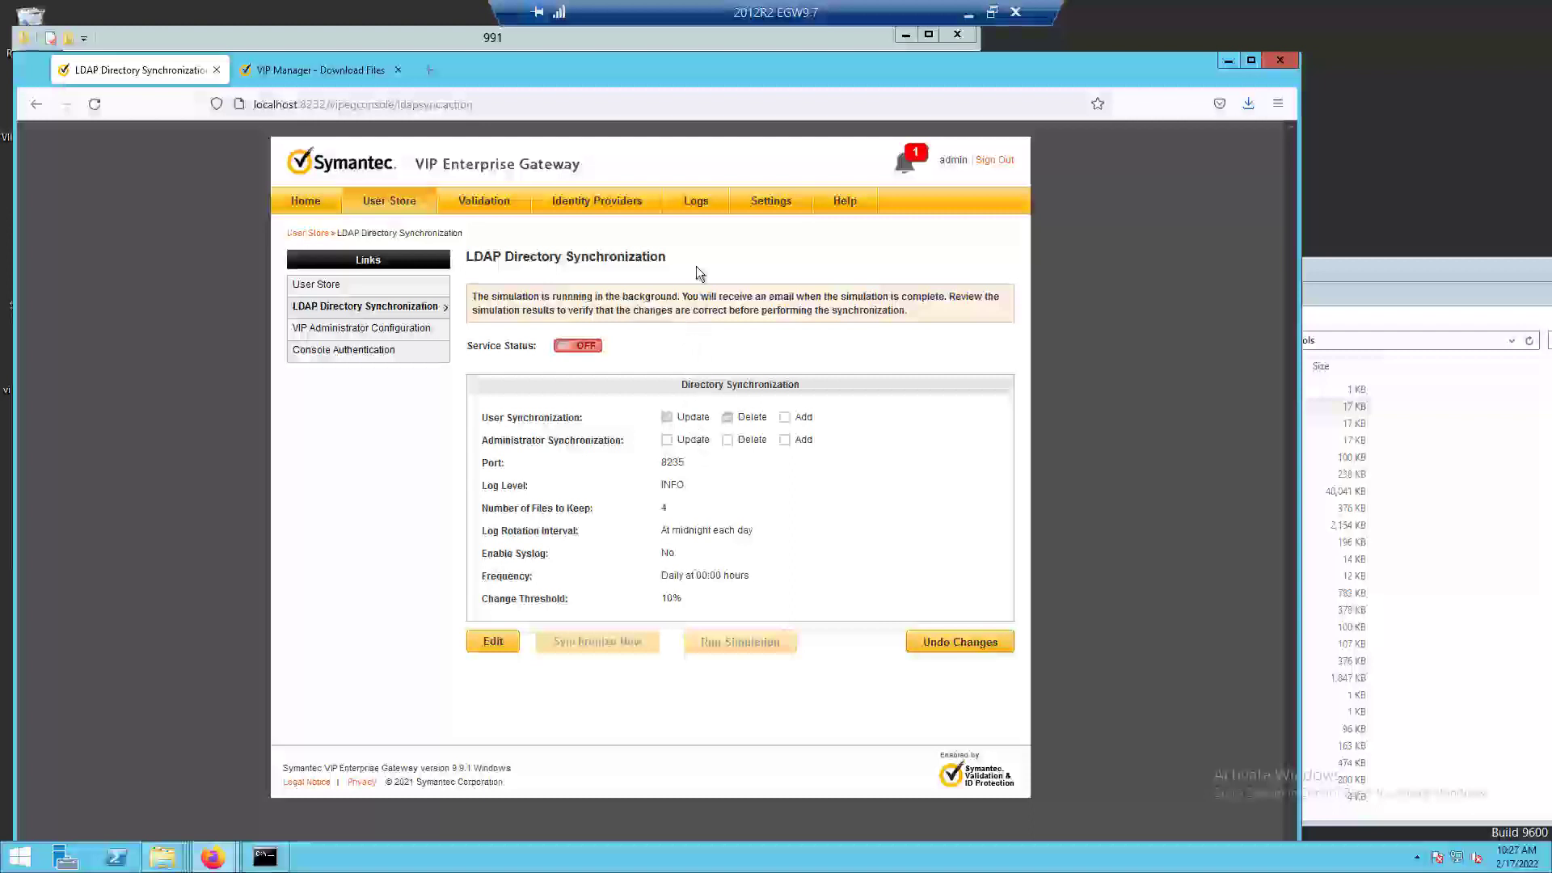
Open the User Store Sync Simulation.log and look through its entries for the simulation run.
left_click(697, 202)
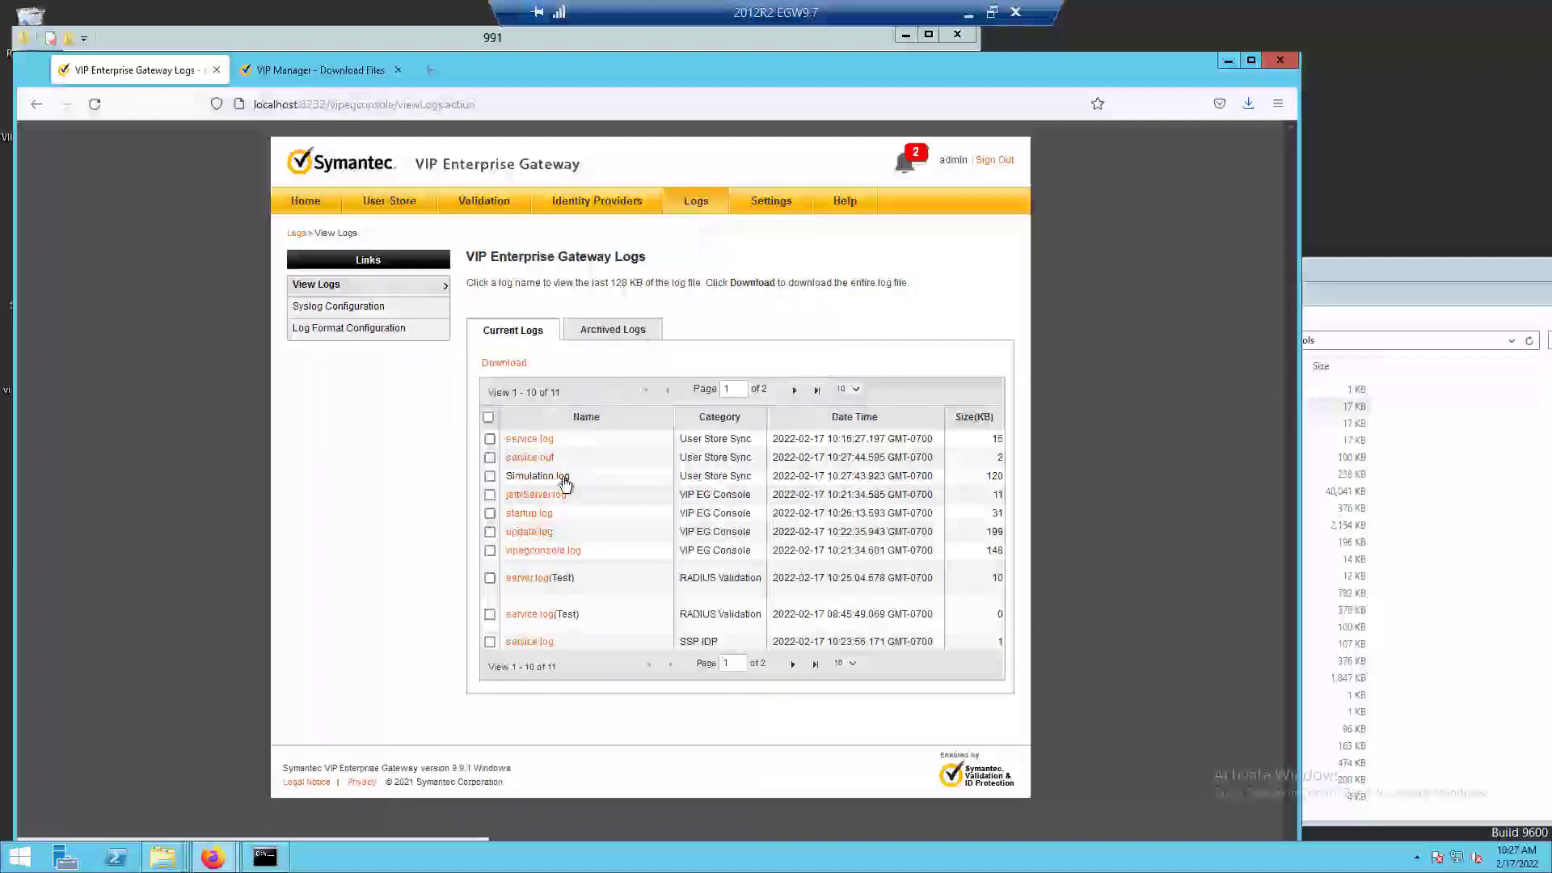
left_click(538, 476)
scroll(822, 582, "down", 2)
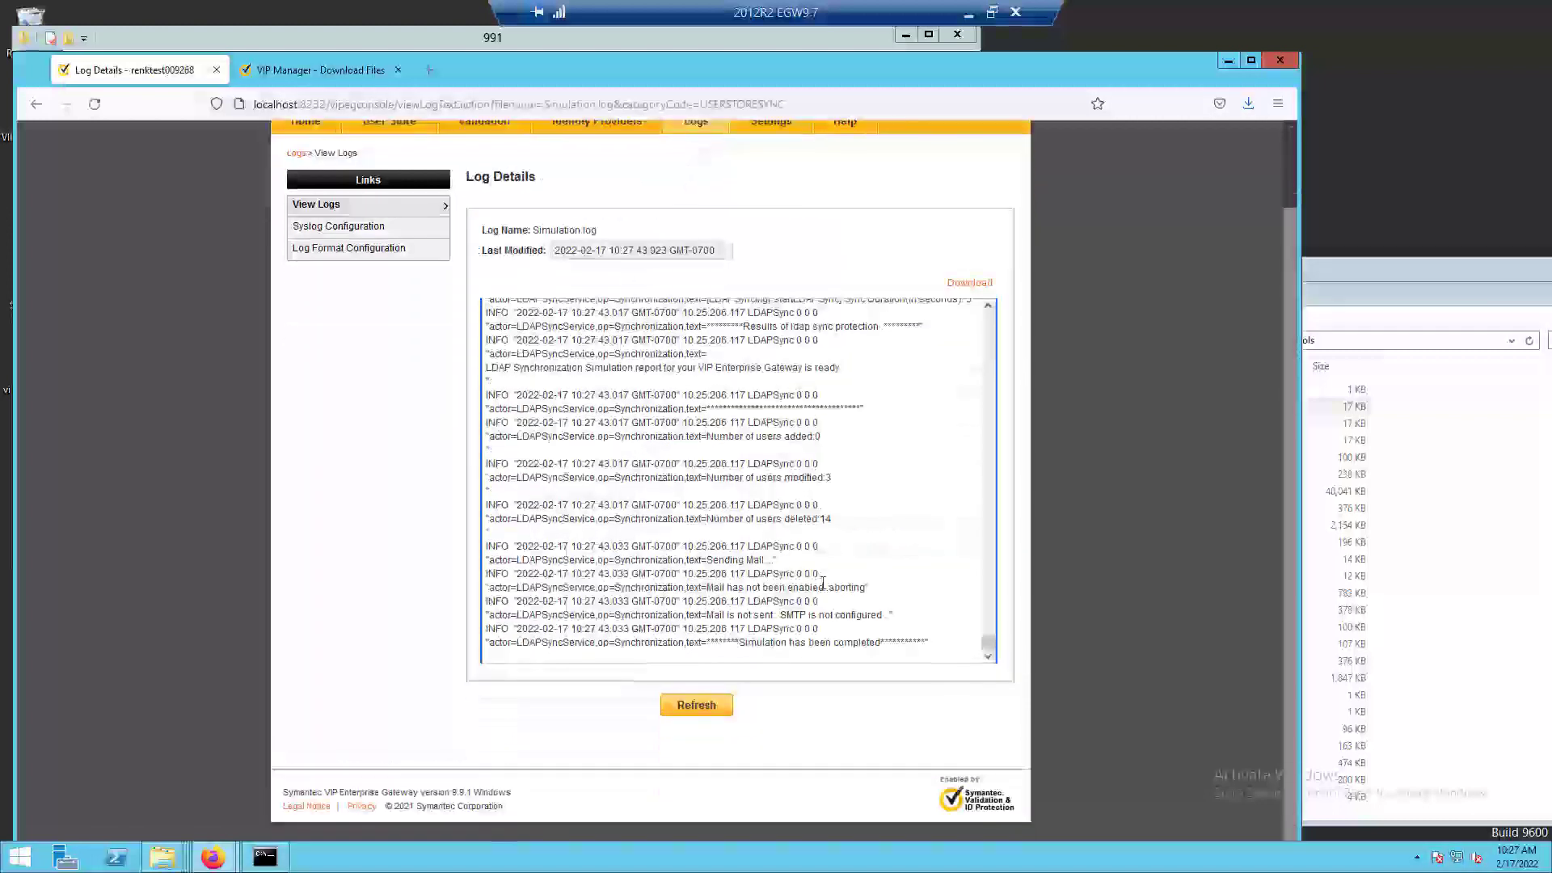
scroll(823, 583, "up", 2)
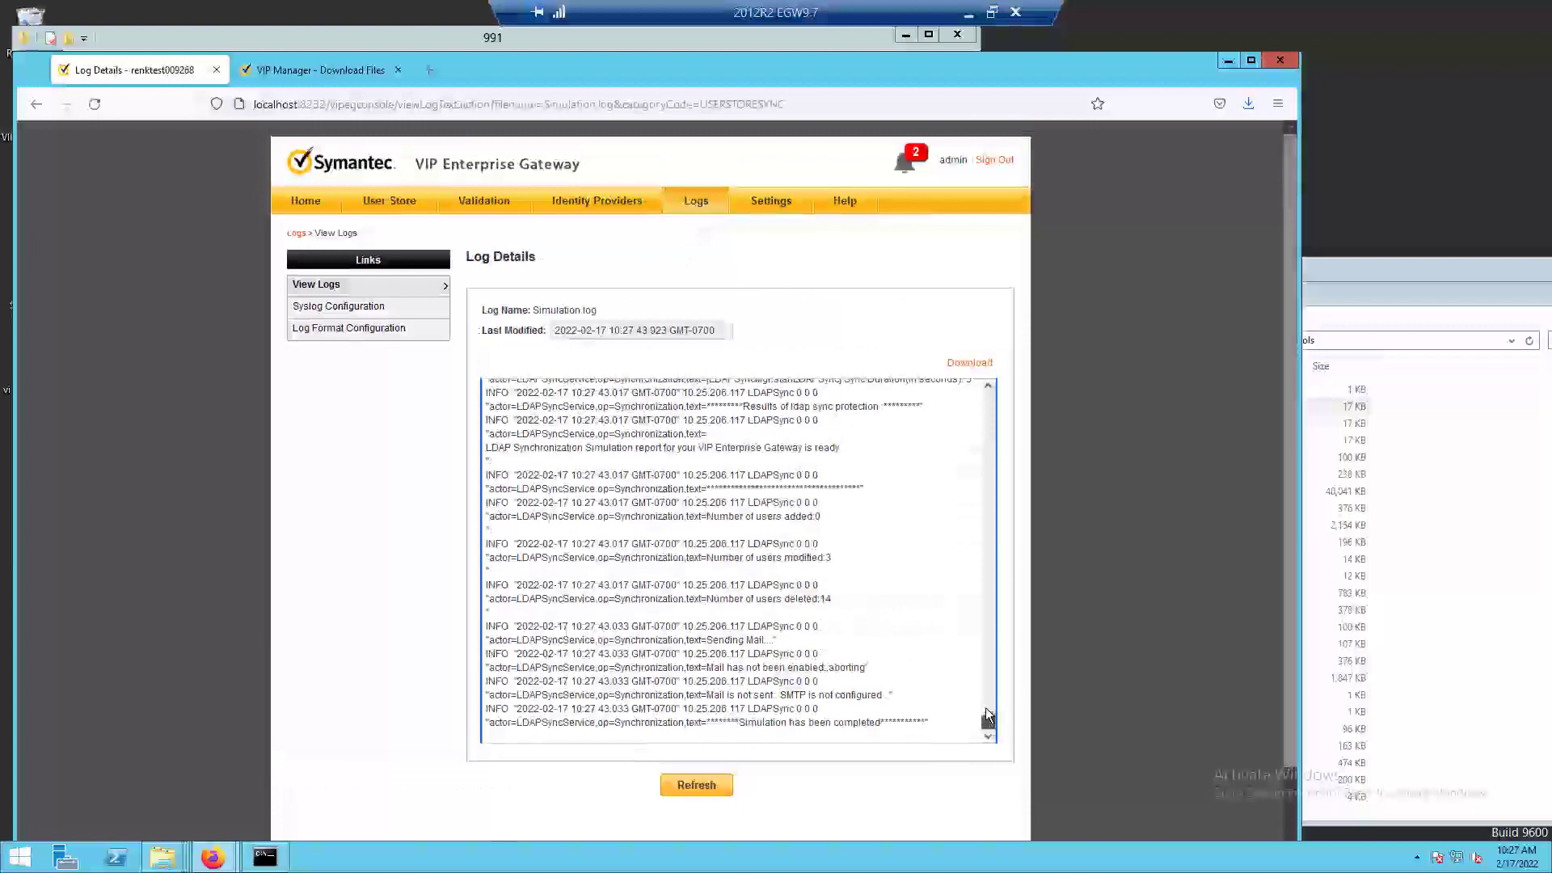
left_click_drag(987, 717, 984, 566)
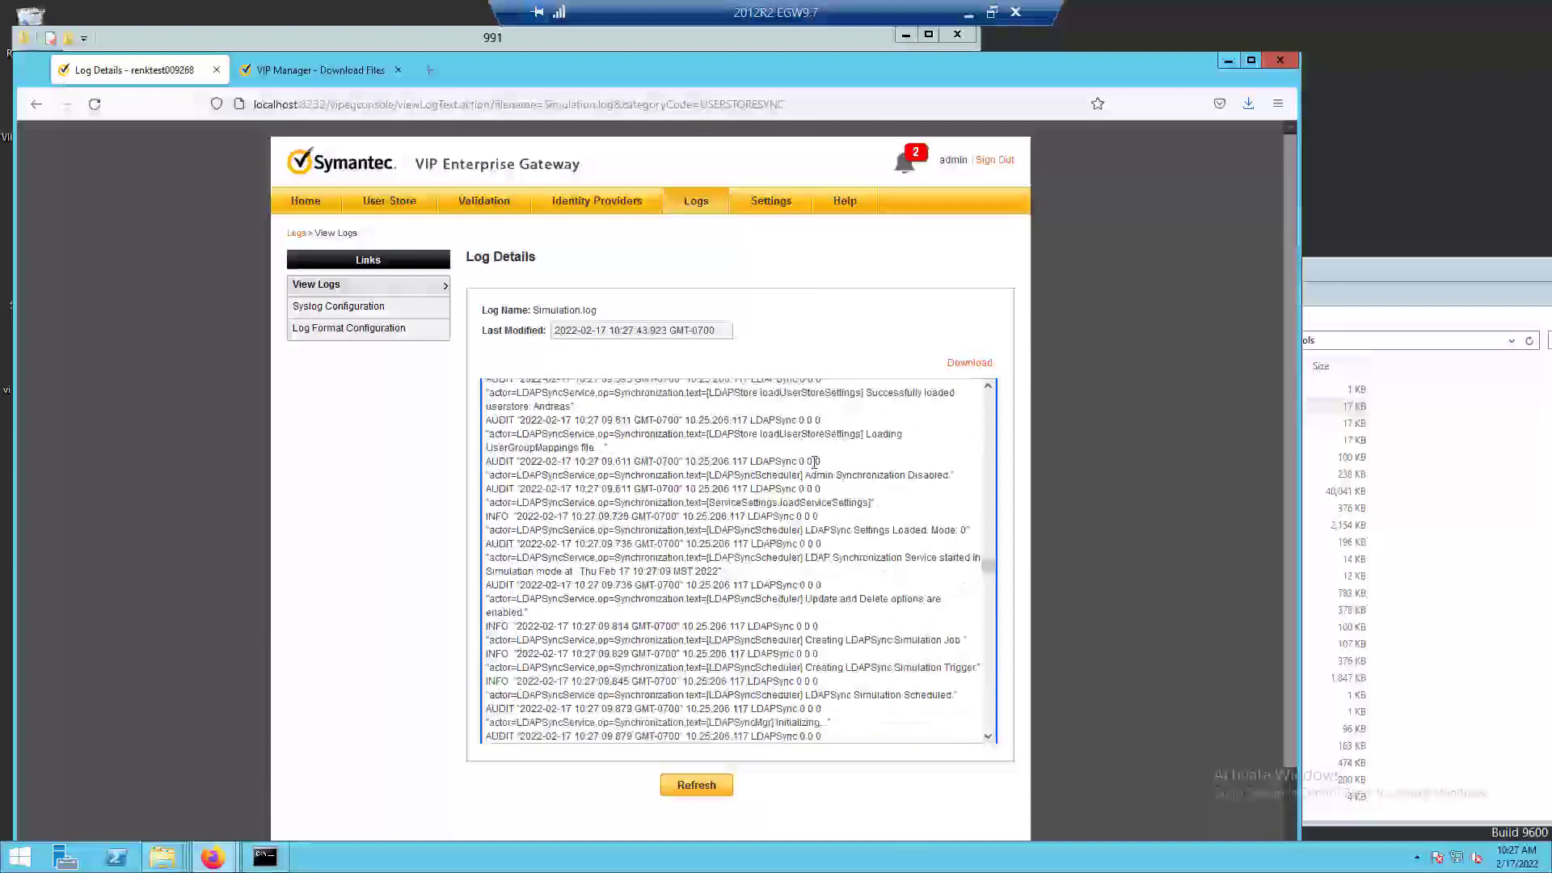
Search the simulation log for "total" and step through the matches to check the fetched, deleted and updated user totals.
key("ctrl+f")
type("t")
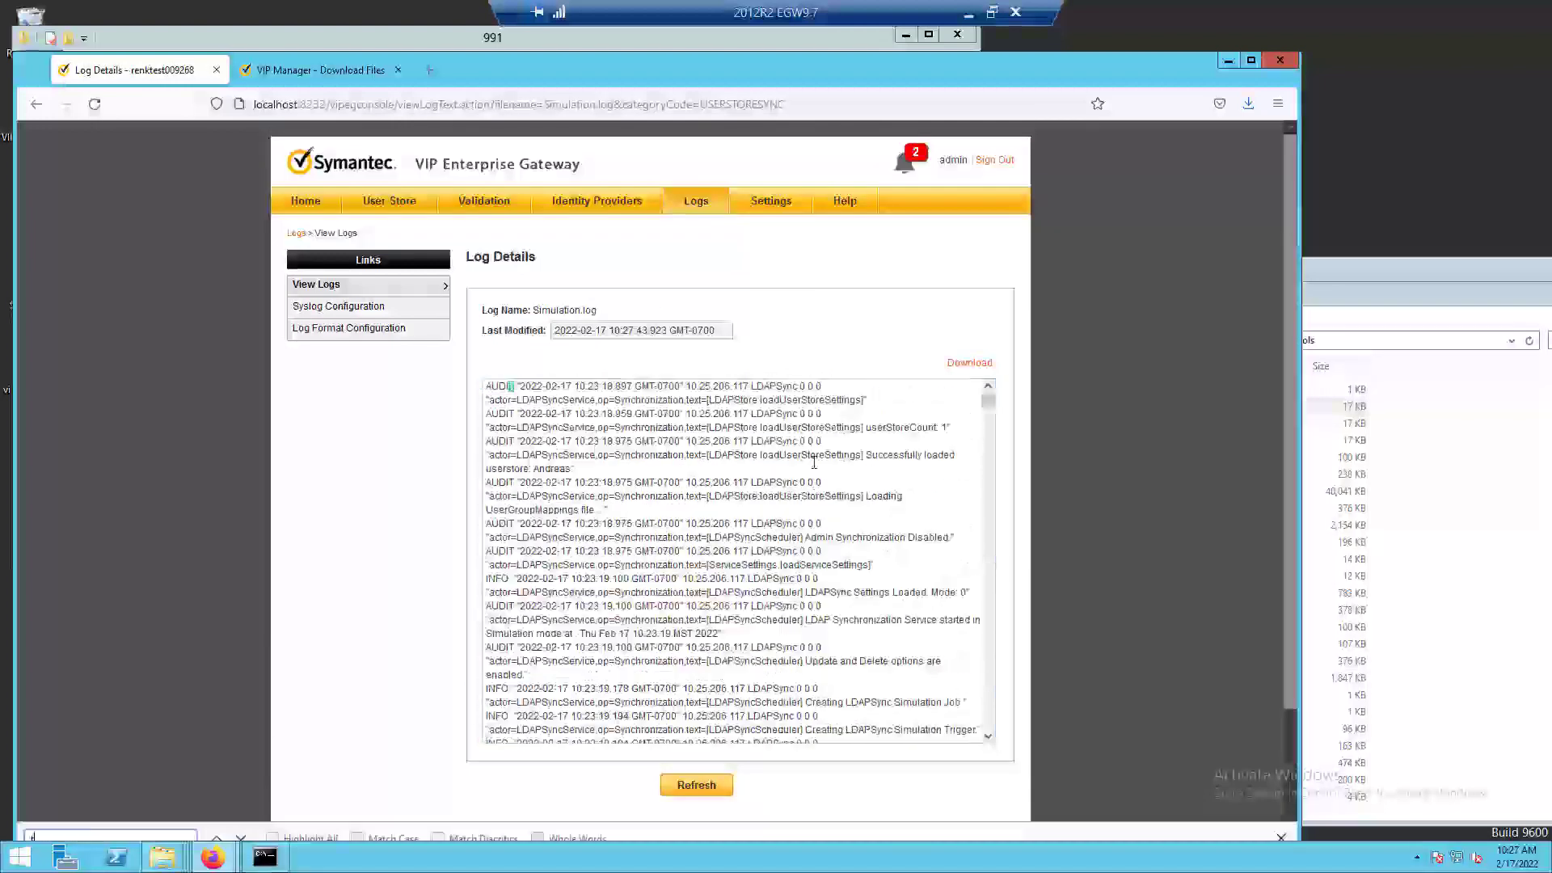
type("otal")
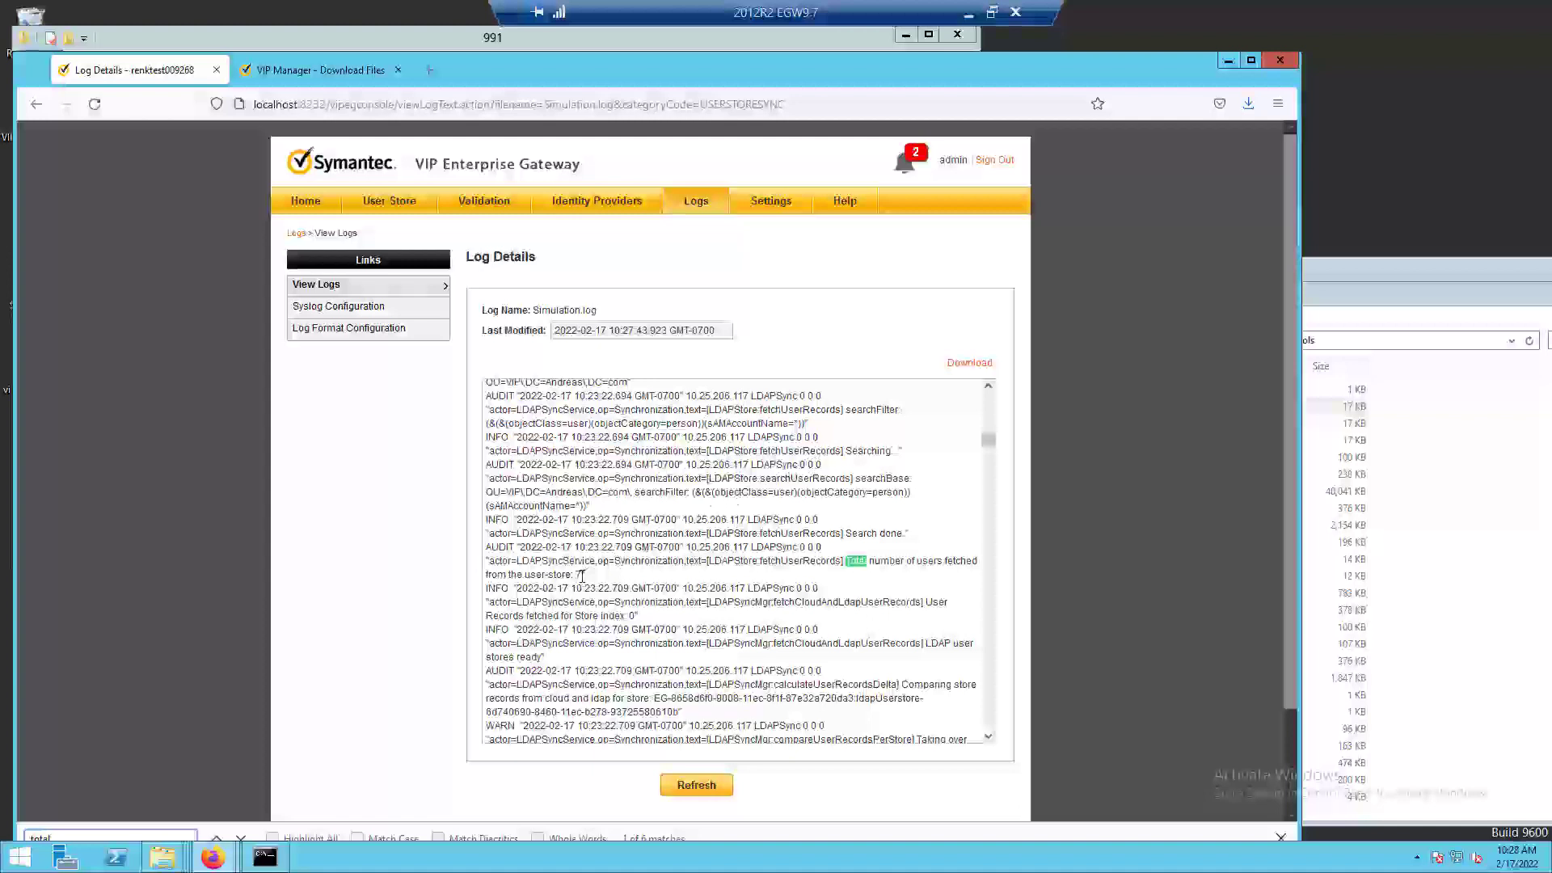
left_click(240, 839)
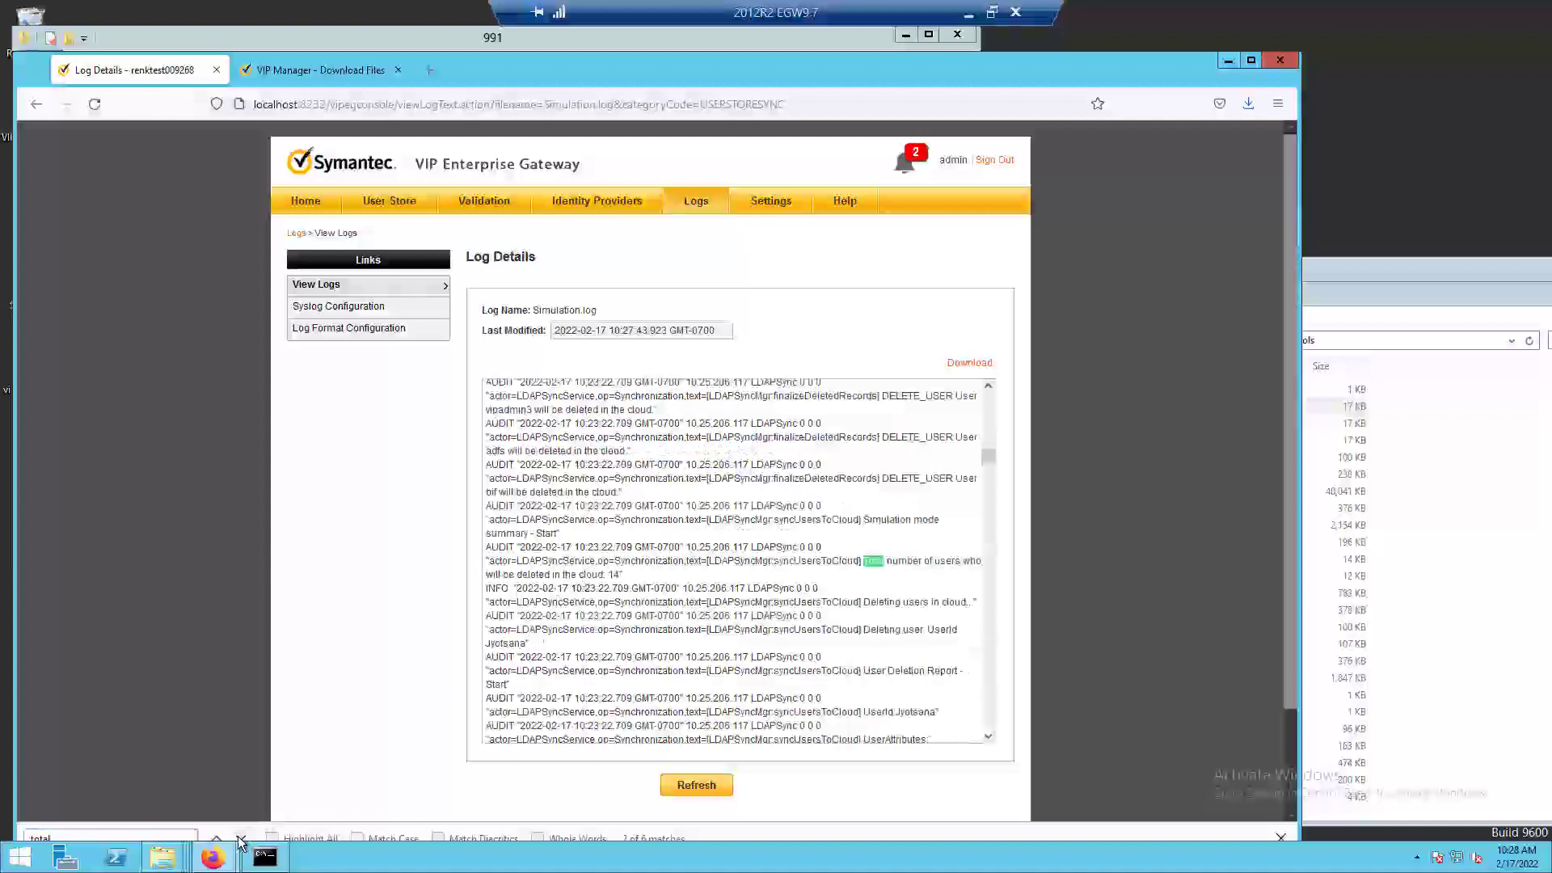
double_click(610, 574)
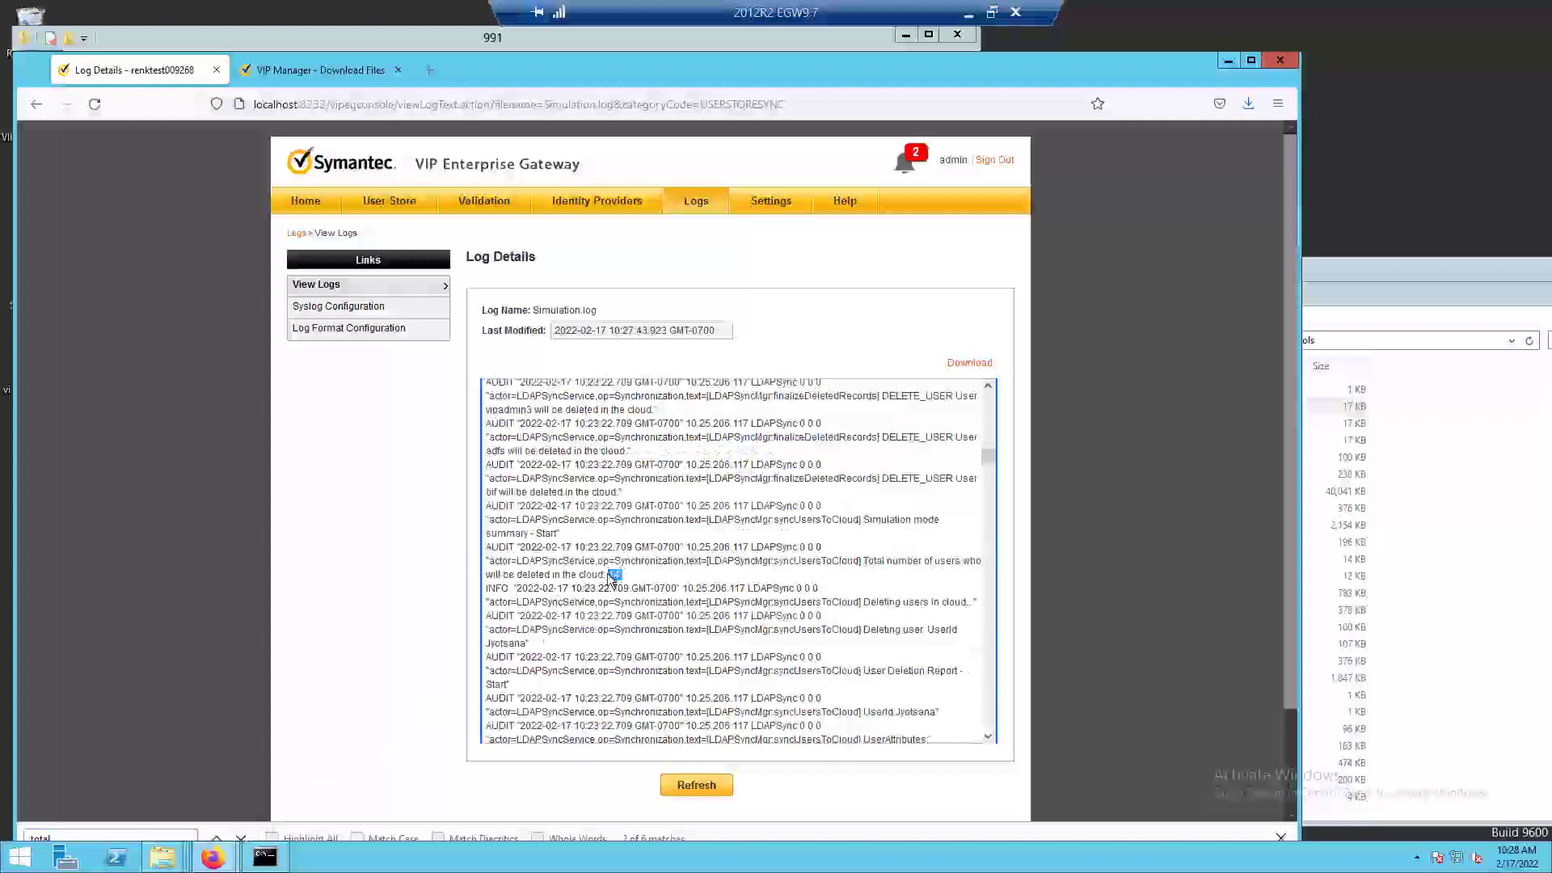
left_click(241, 839)
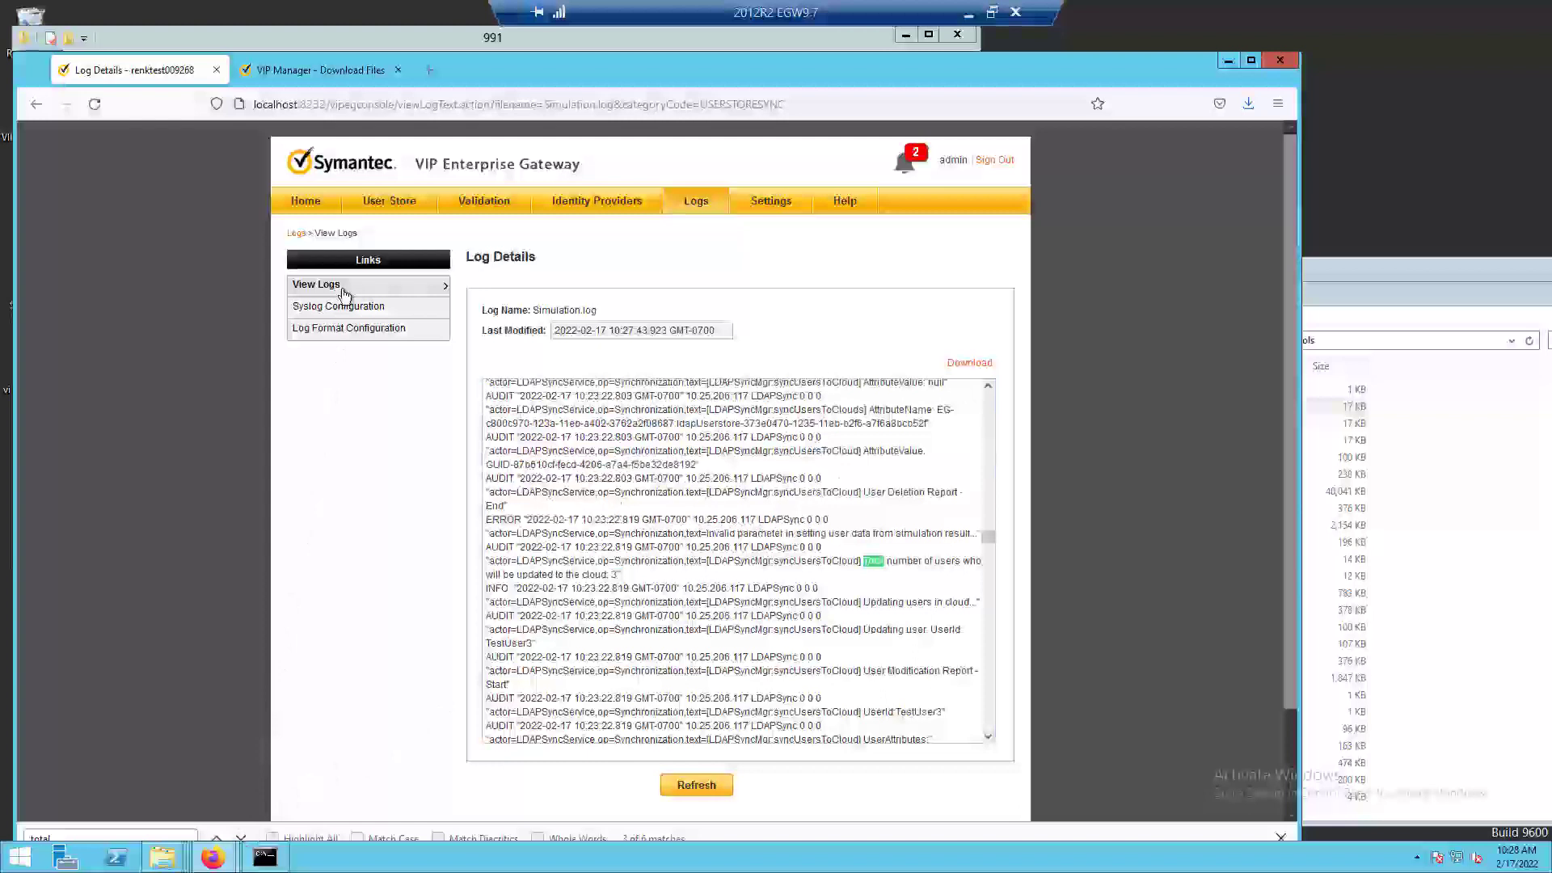
Mark both simulation report notifications as read on the LDAP Directory Synchronization page and switch its service on.
left_click(380, 207)
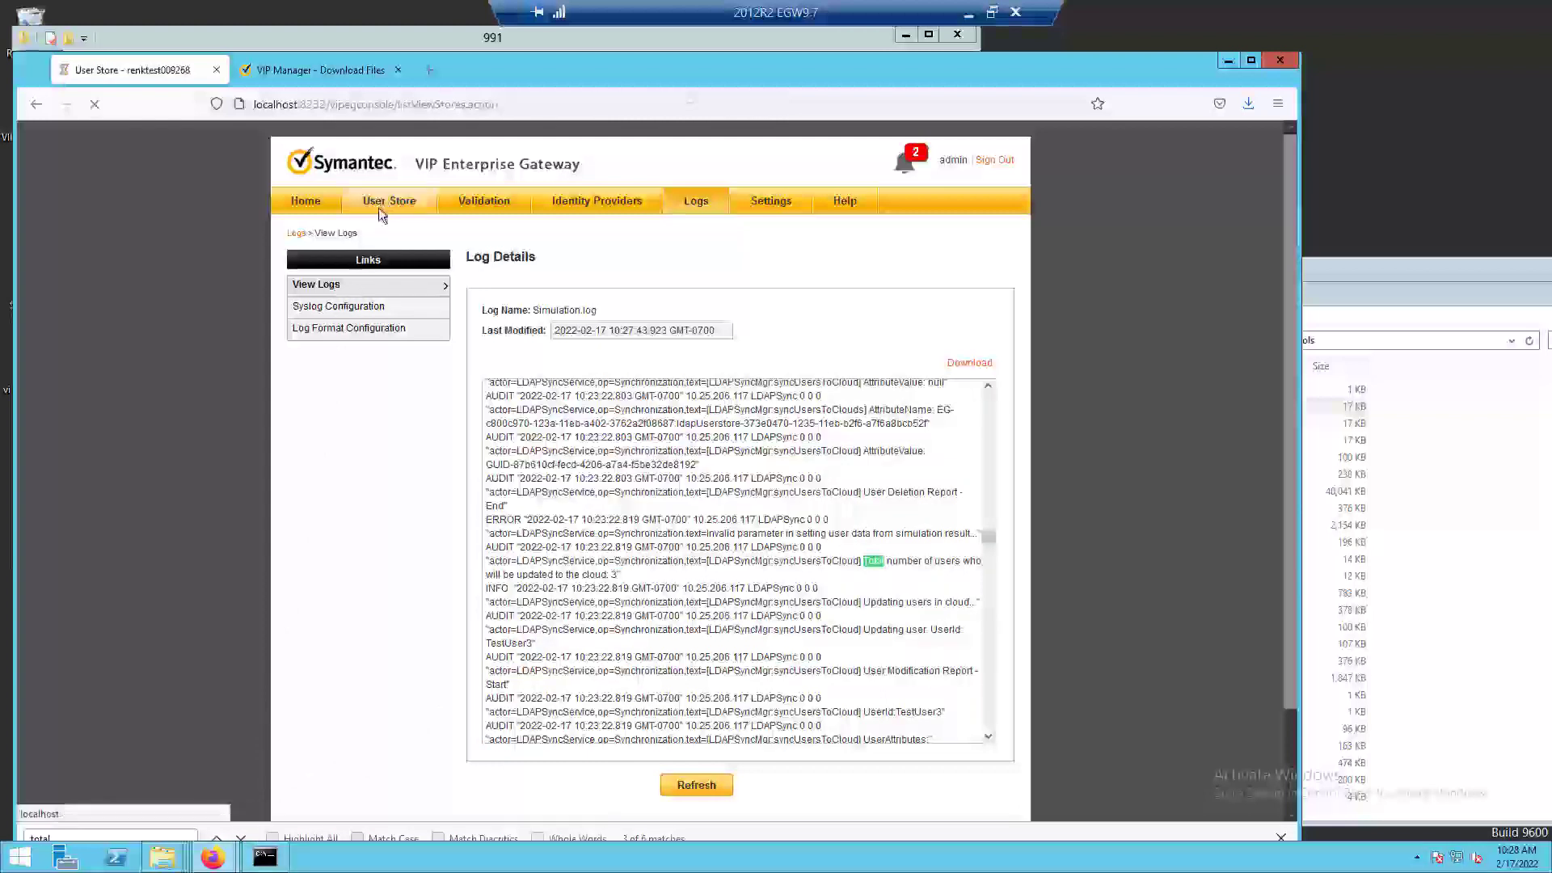
left_click(354, 306)
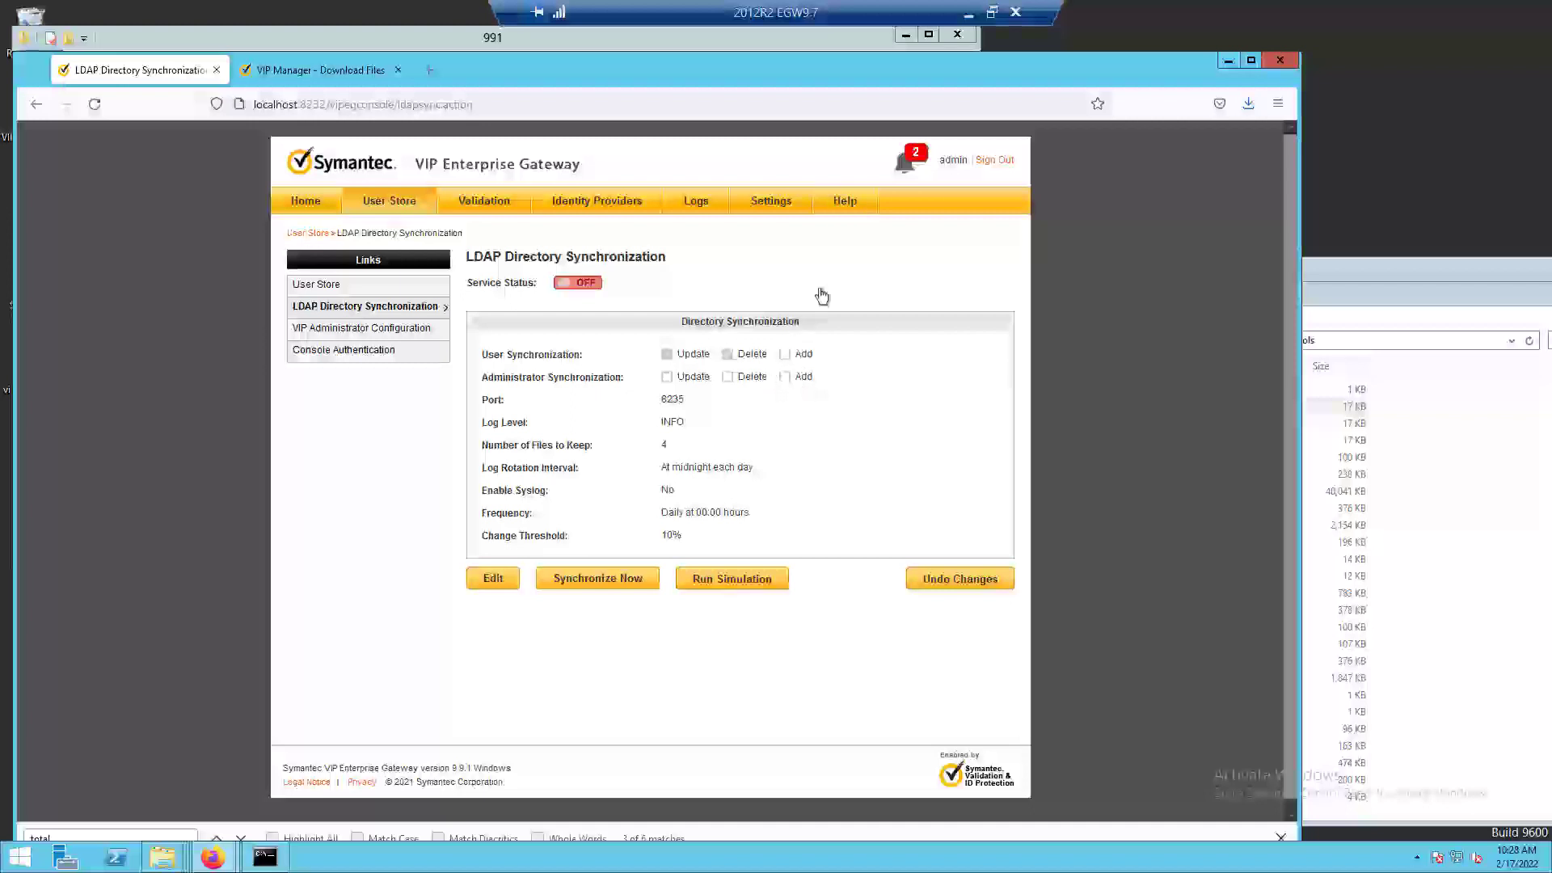
left_click(912, 161)
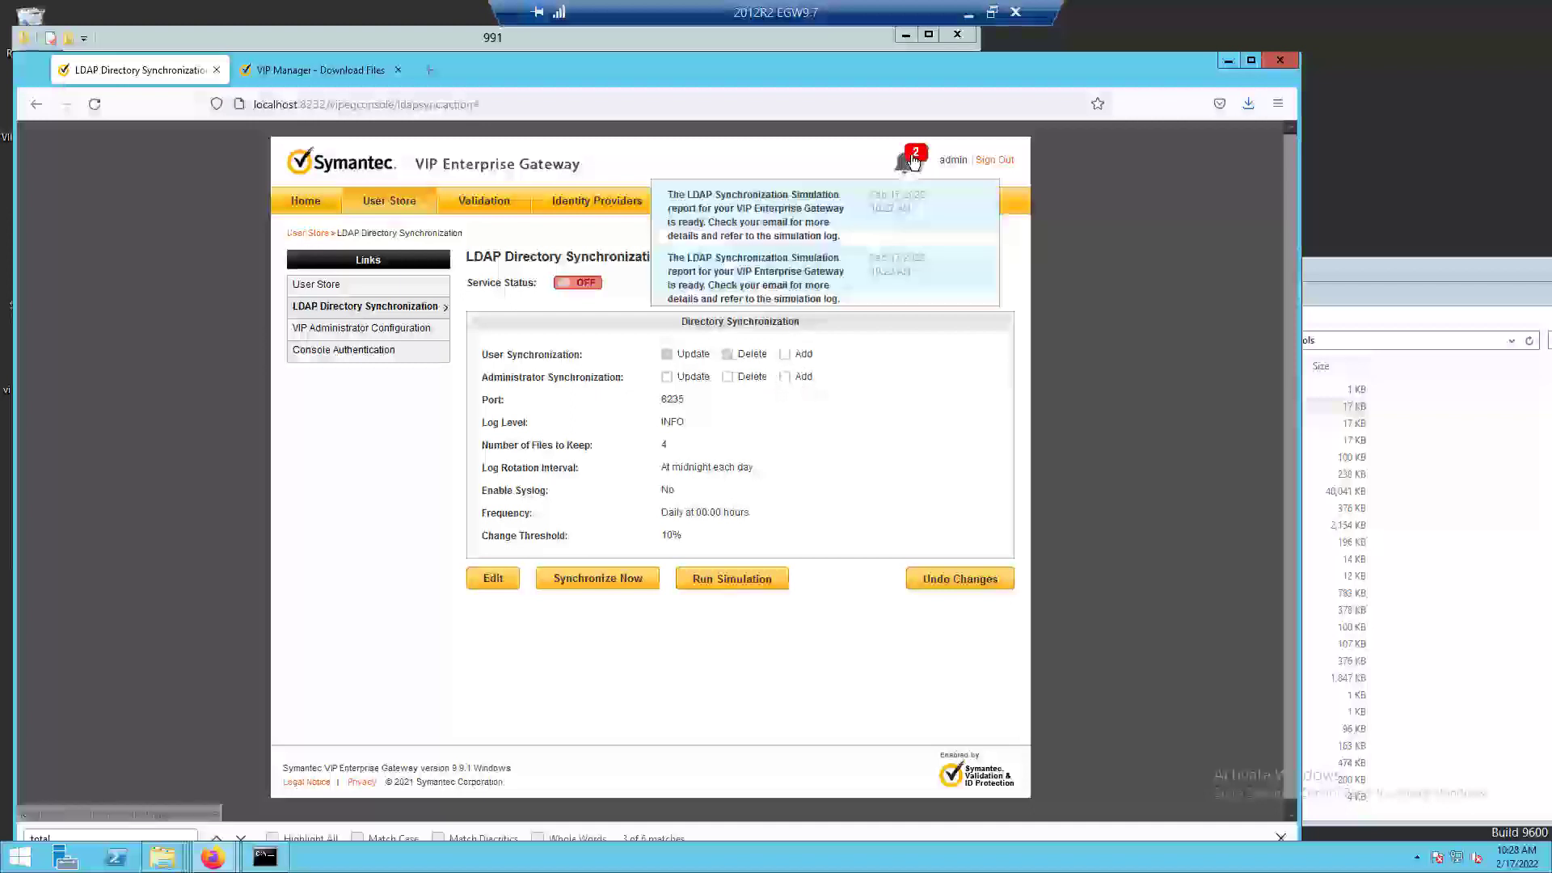
left_click(839, 208)
left_click(837, 284)
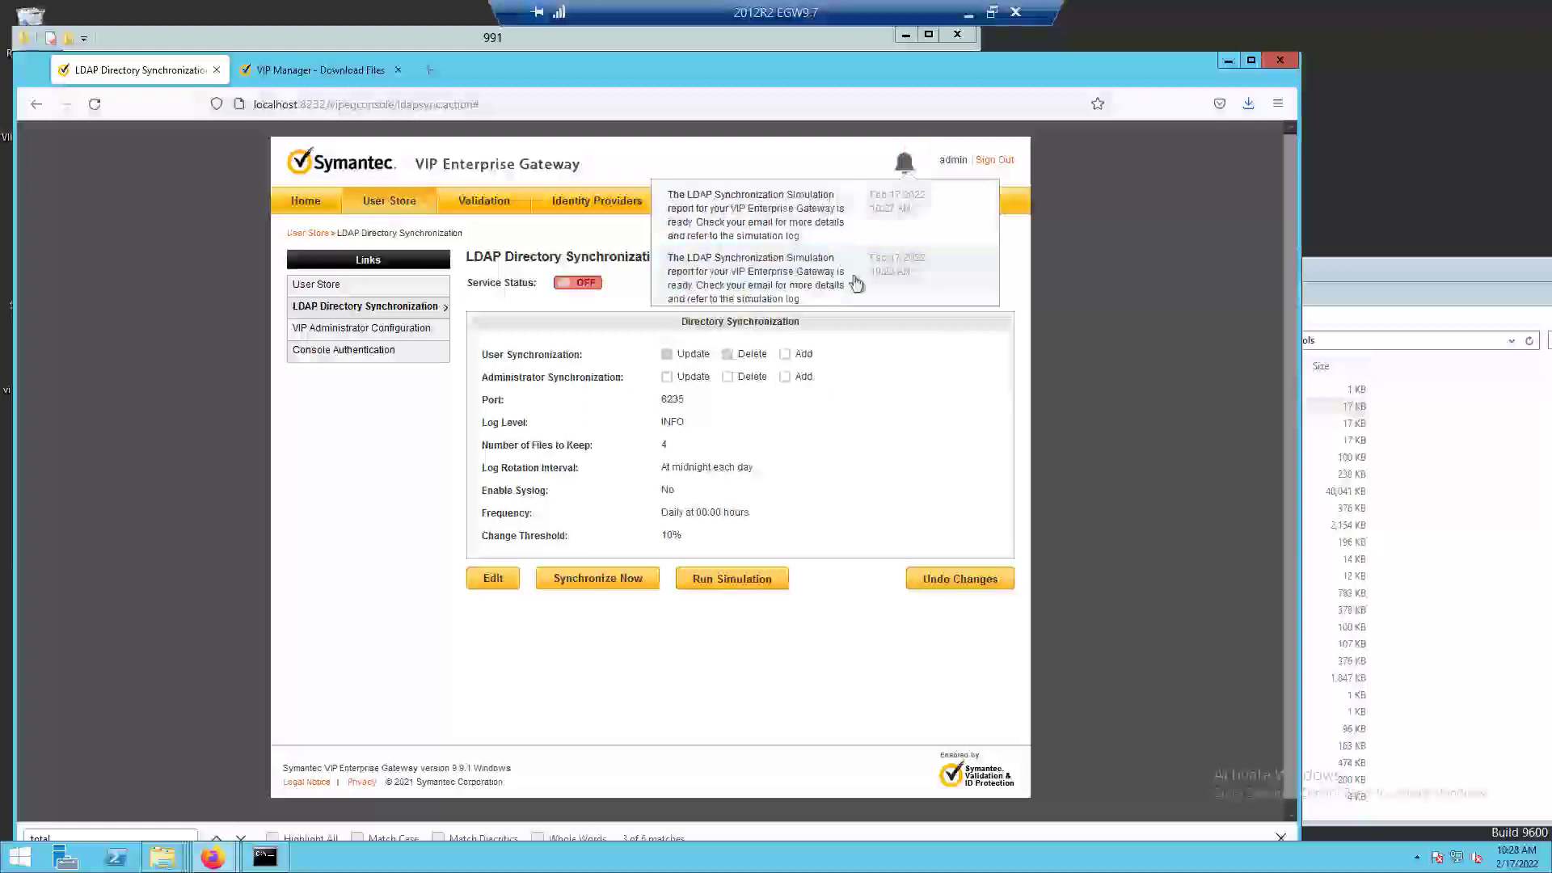
left_click(1117, 268)
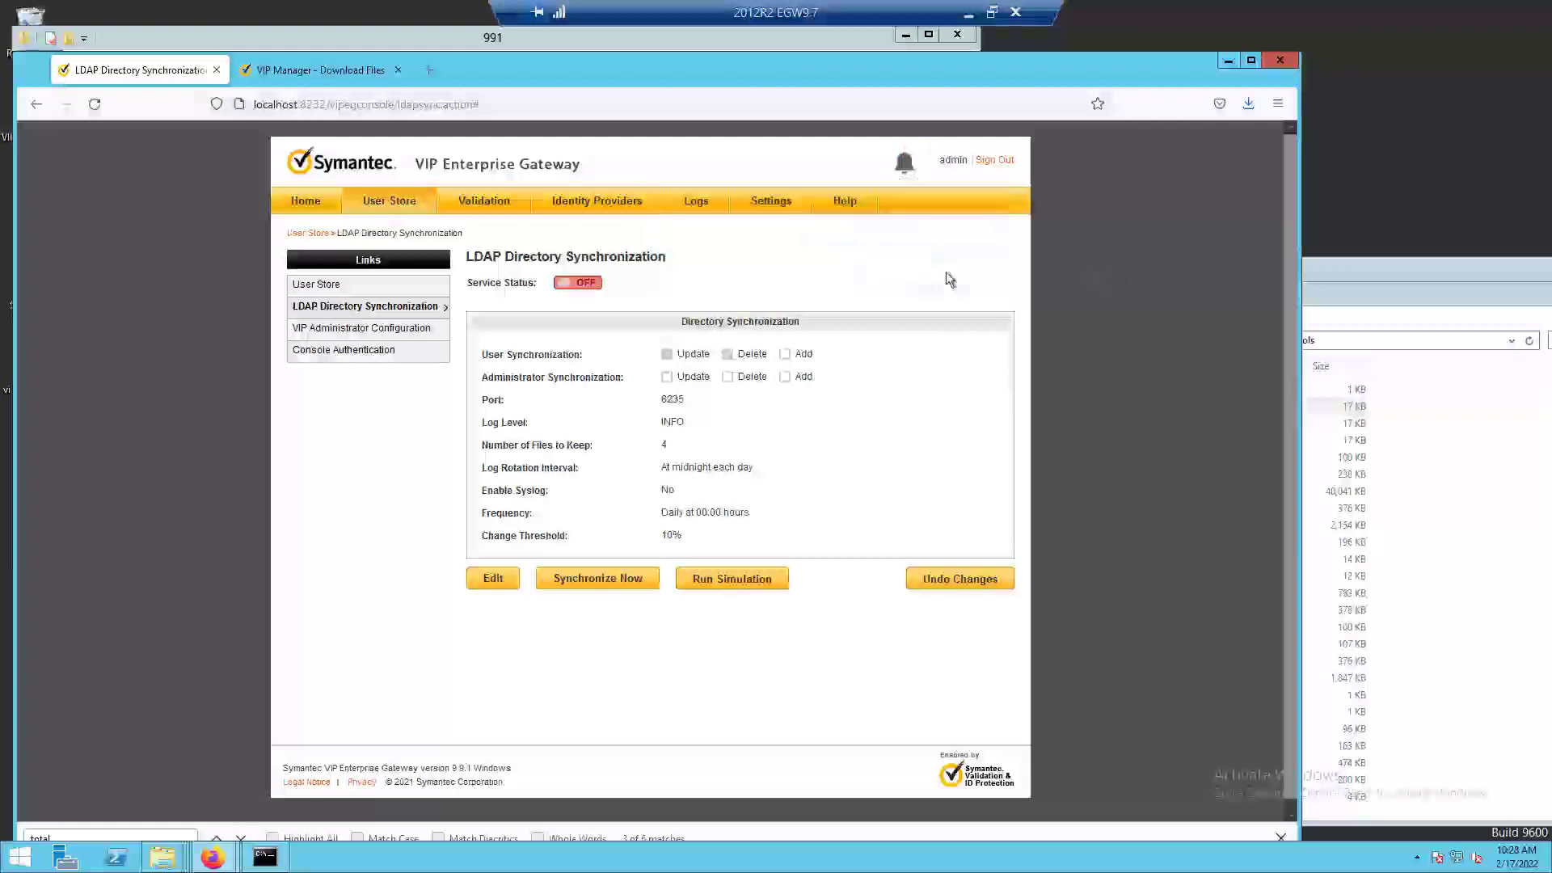
left_click(580, 283)
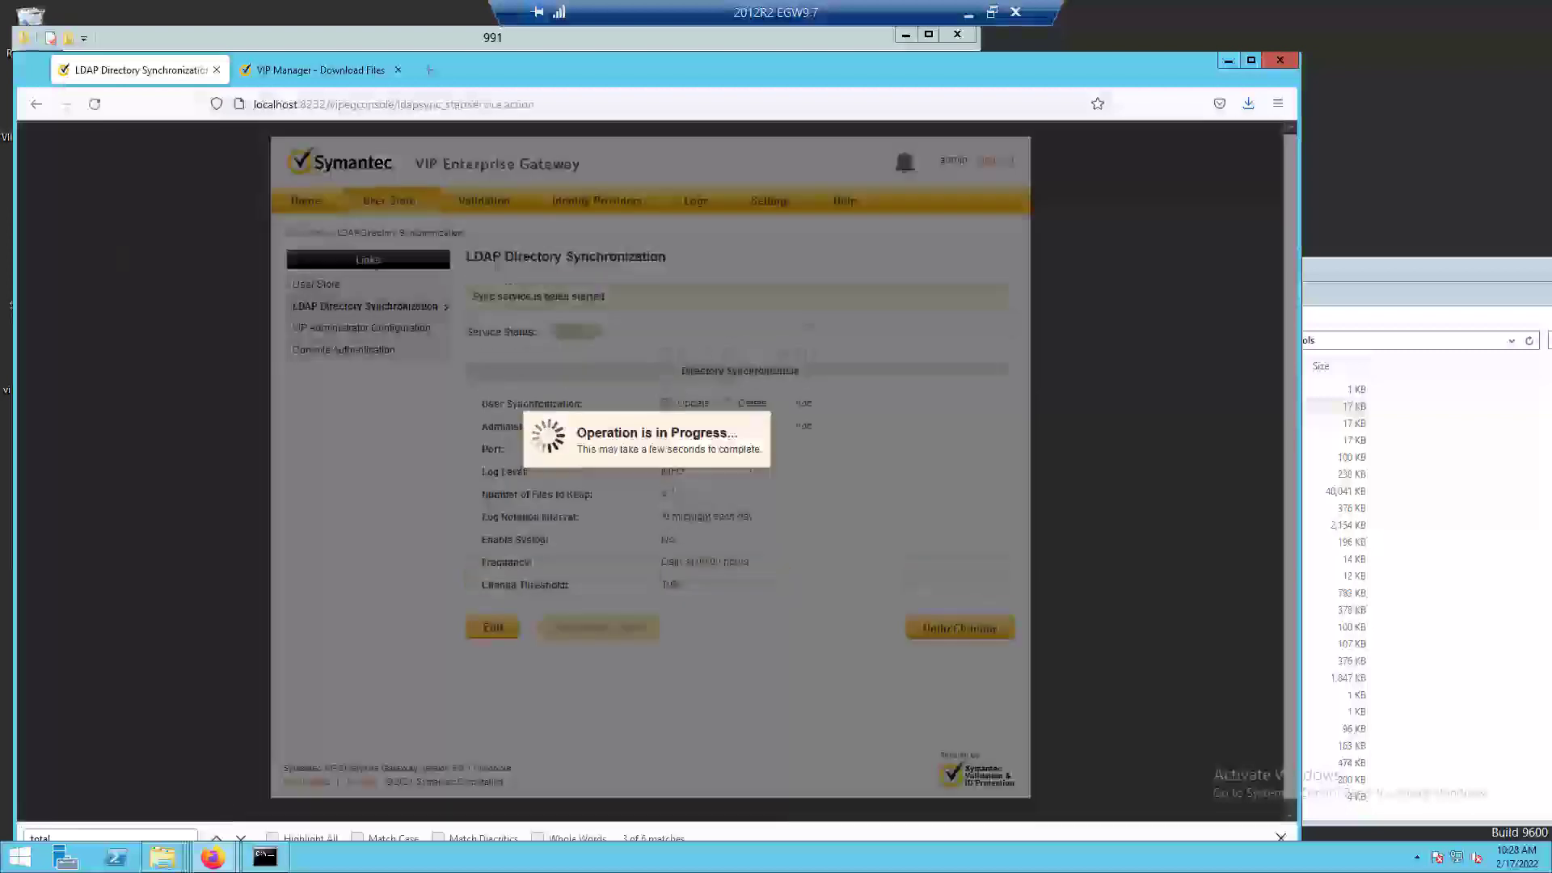
Open Windows Services and compare the status and startup type of Symantec Ldap DirSync Service and Symantec Ldap Sync Service.
left_click(27, 864)
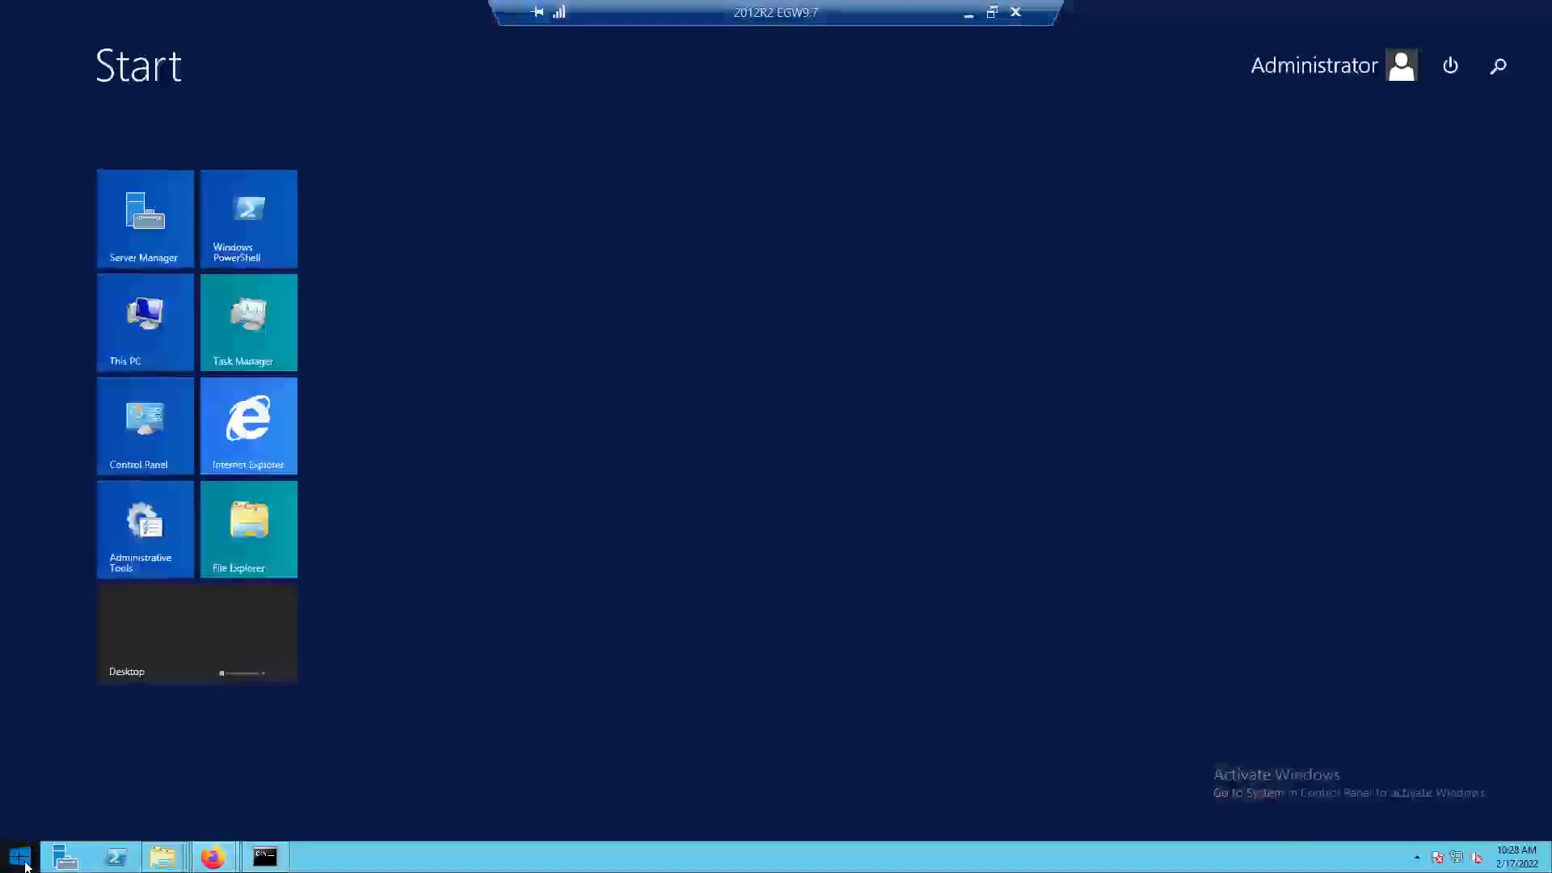
type("services")
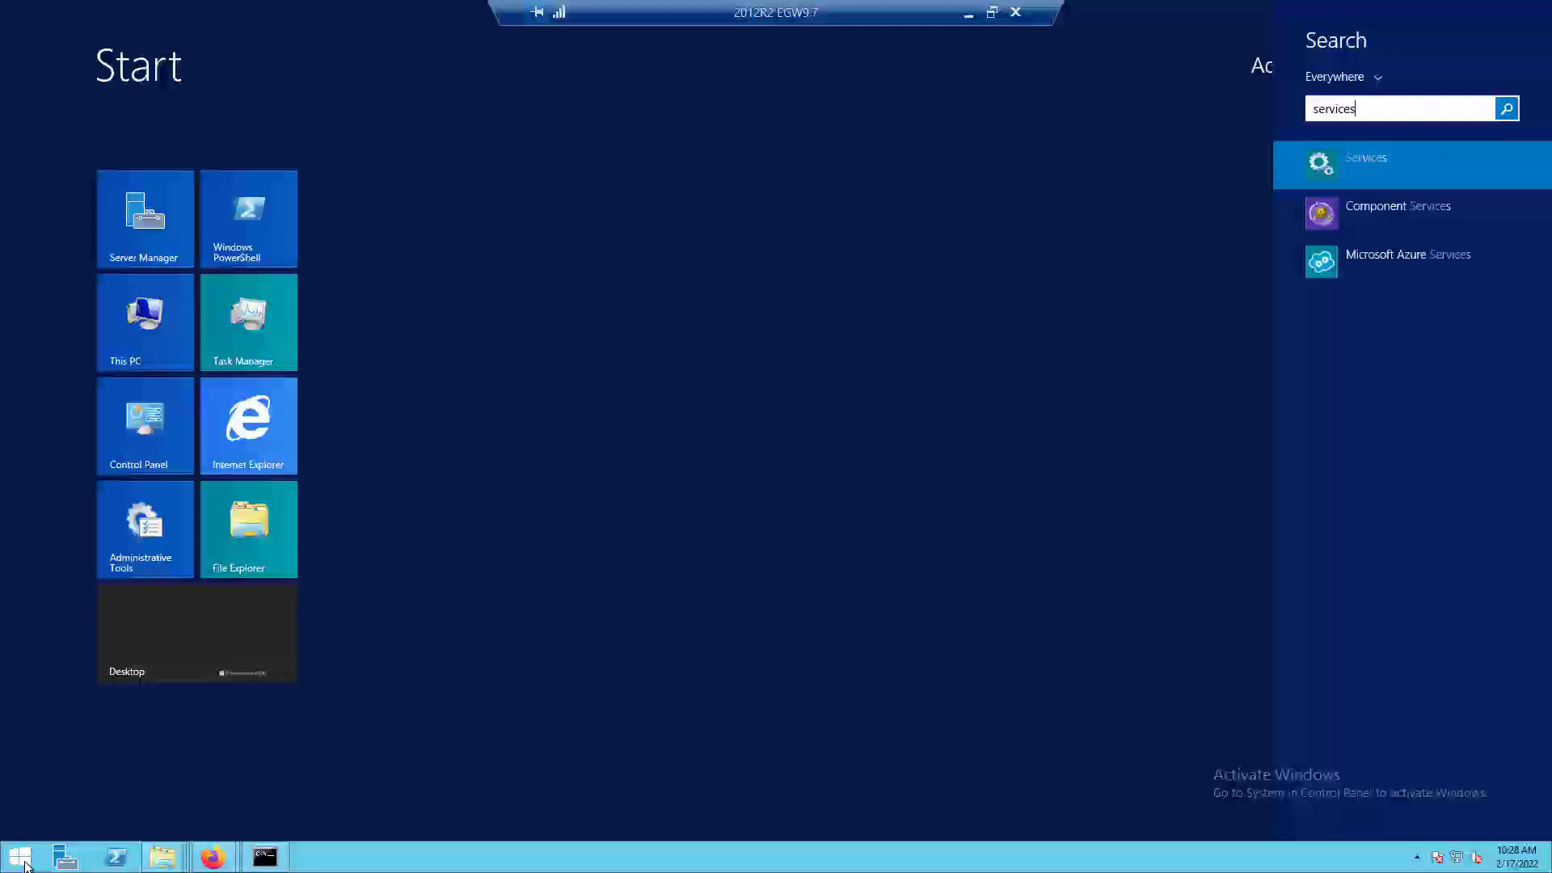
key("Return")
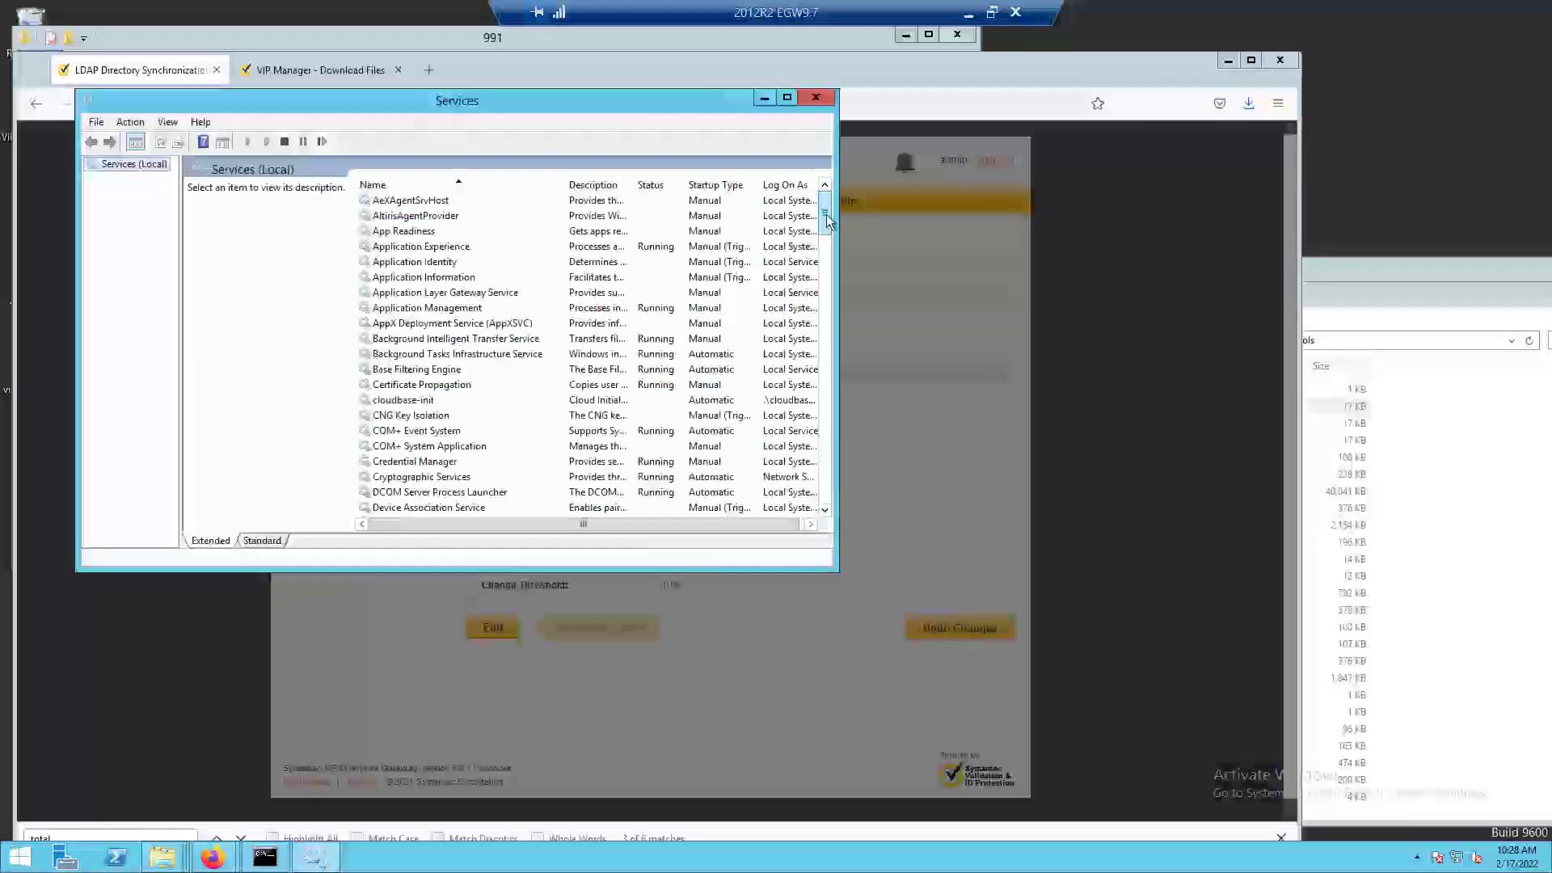
left_click_drag(827, 220, 814, 436)
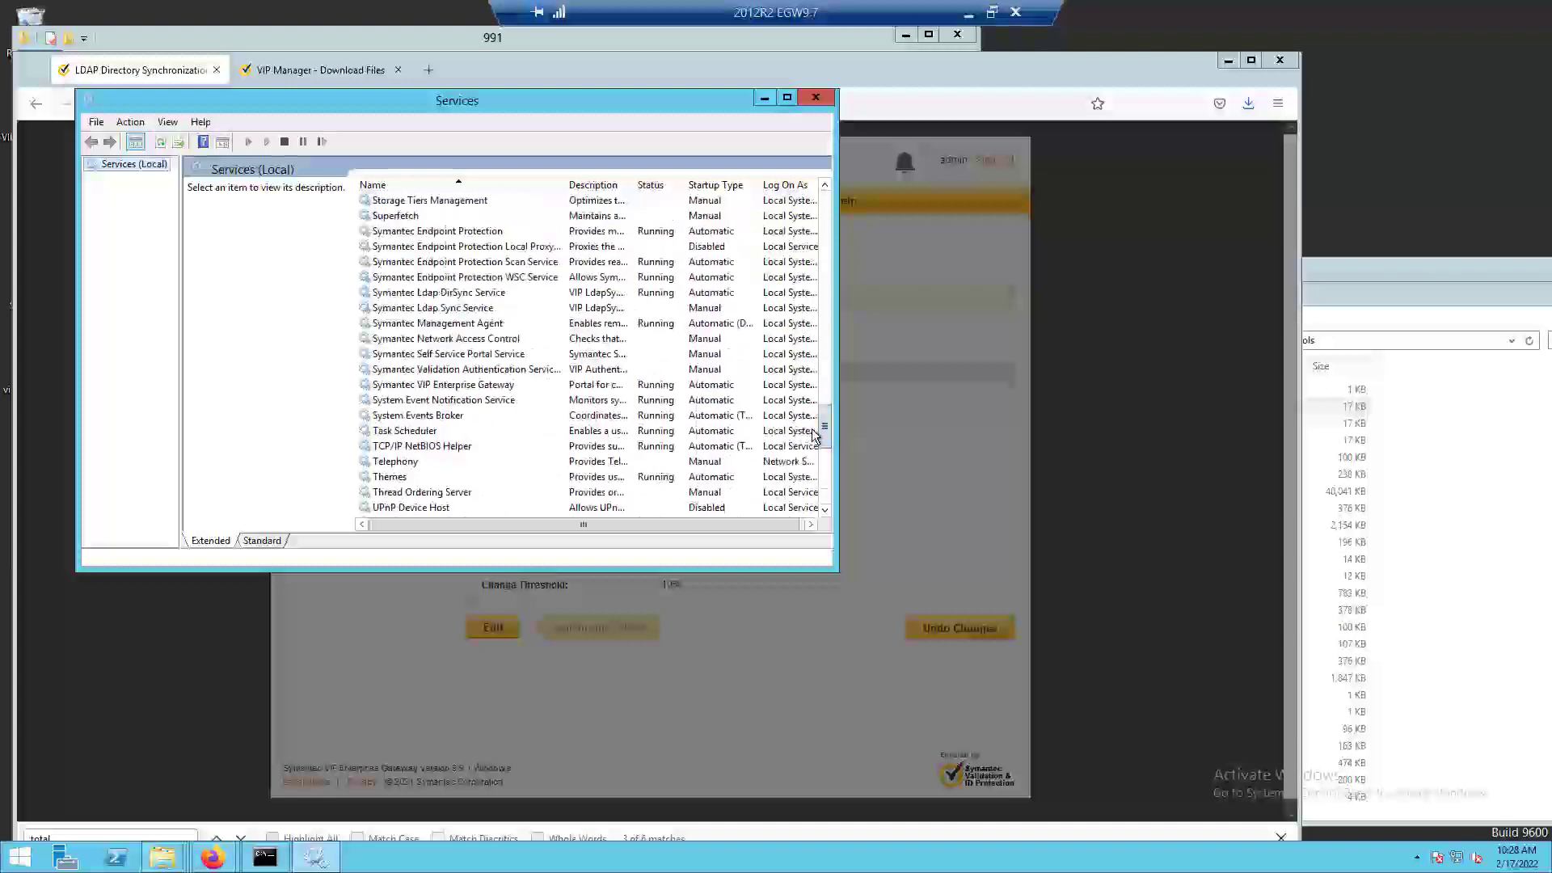
left_click(490, 310)
left_click(489, 296)
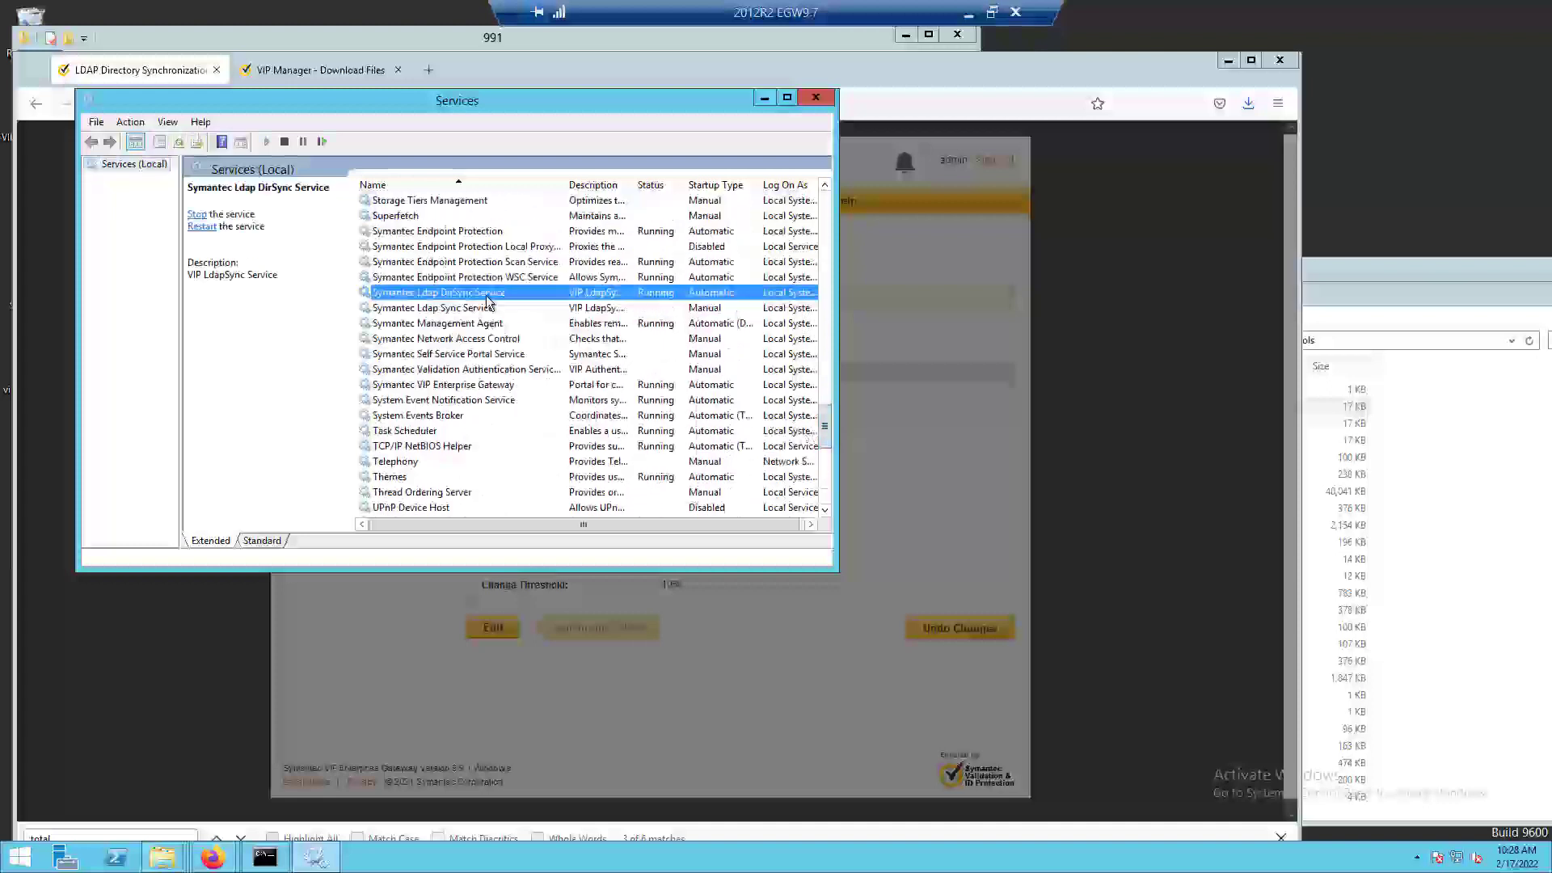
left_click(485, 311)
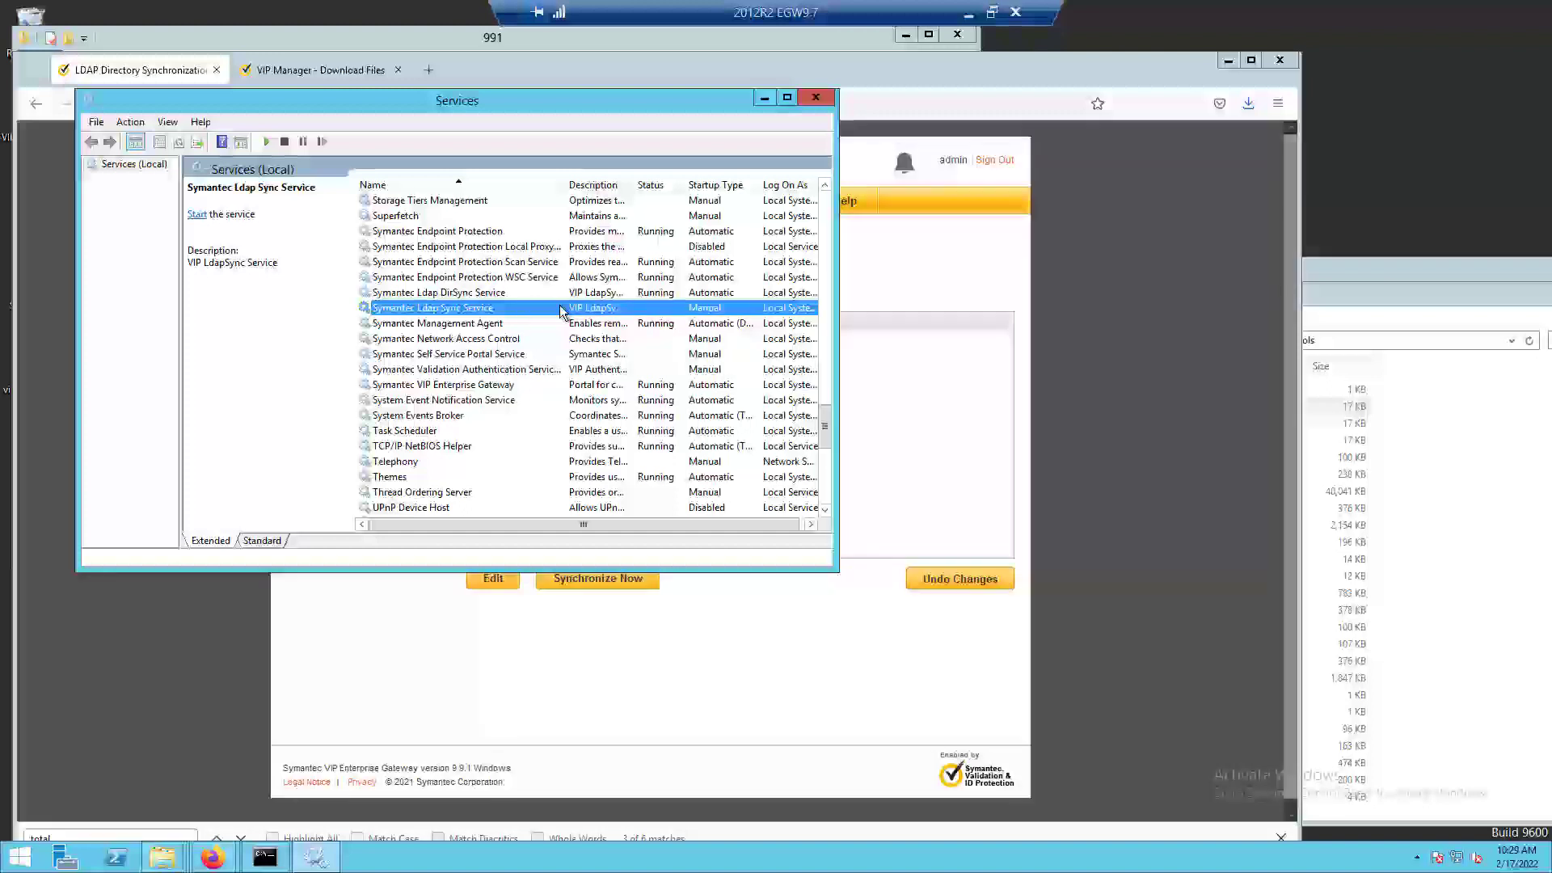
left_click(519, 292)
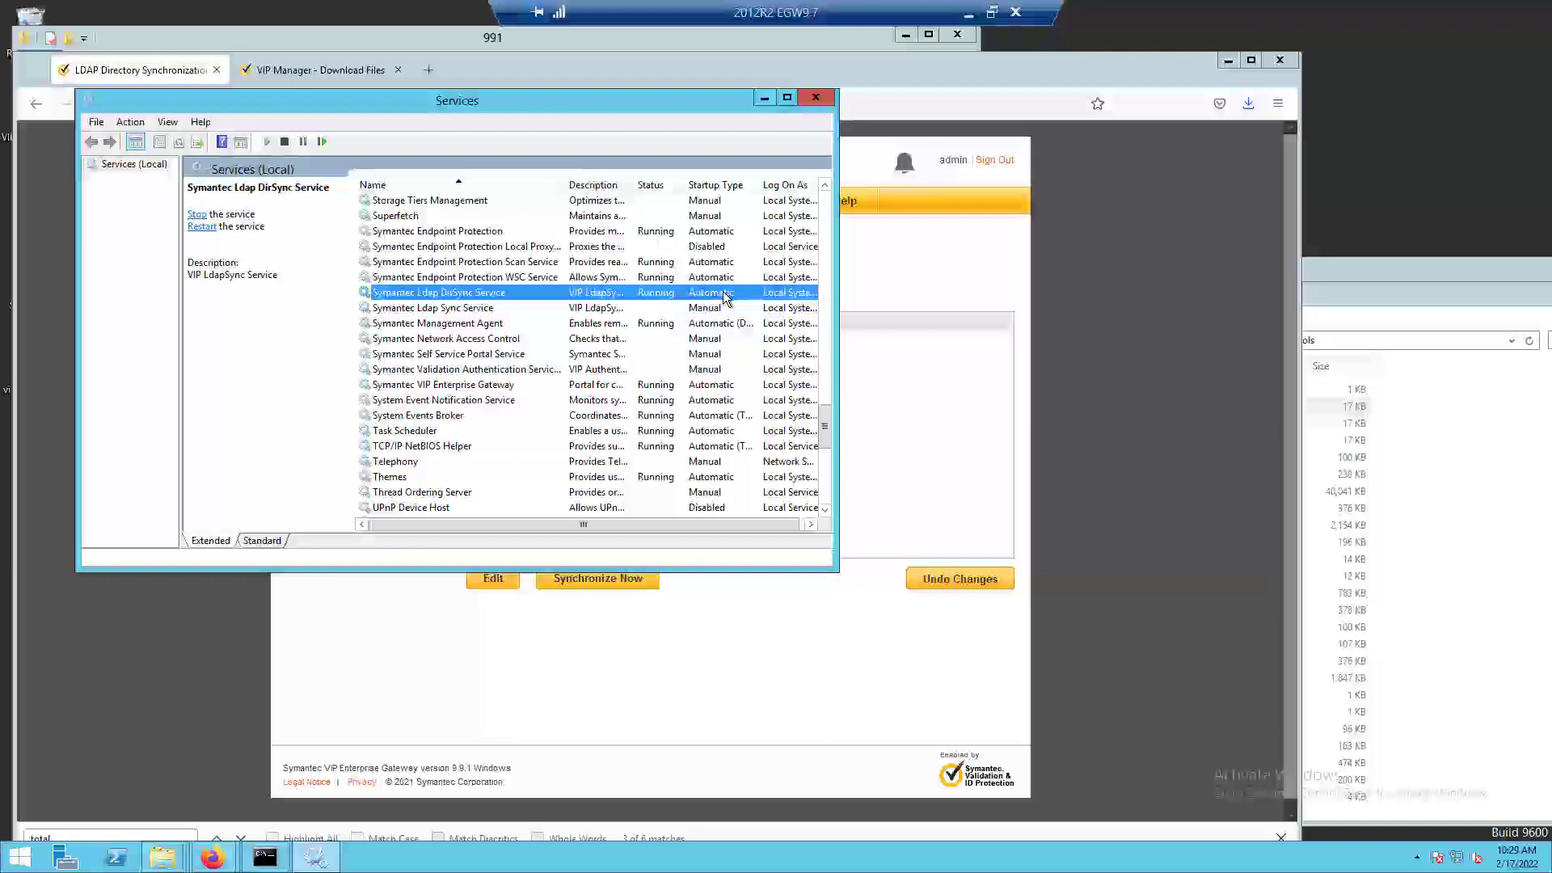
Move the Services window off the console's header, refresh the list, recheck both Symantec Ldap services, and return to the console.
left_click_drag(647, 103, 744, 468)
left_click_drag(742, 338, 745, 295)
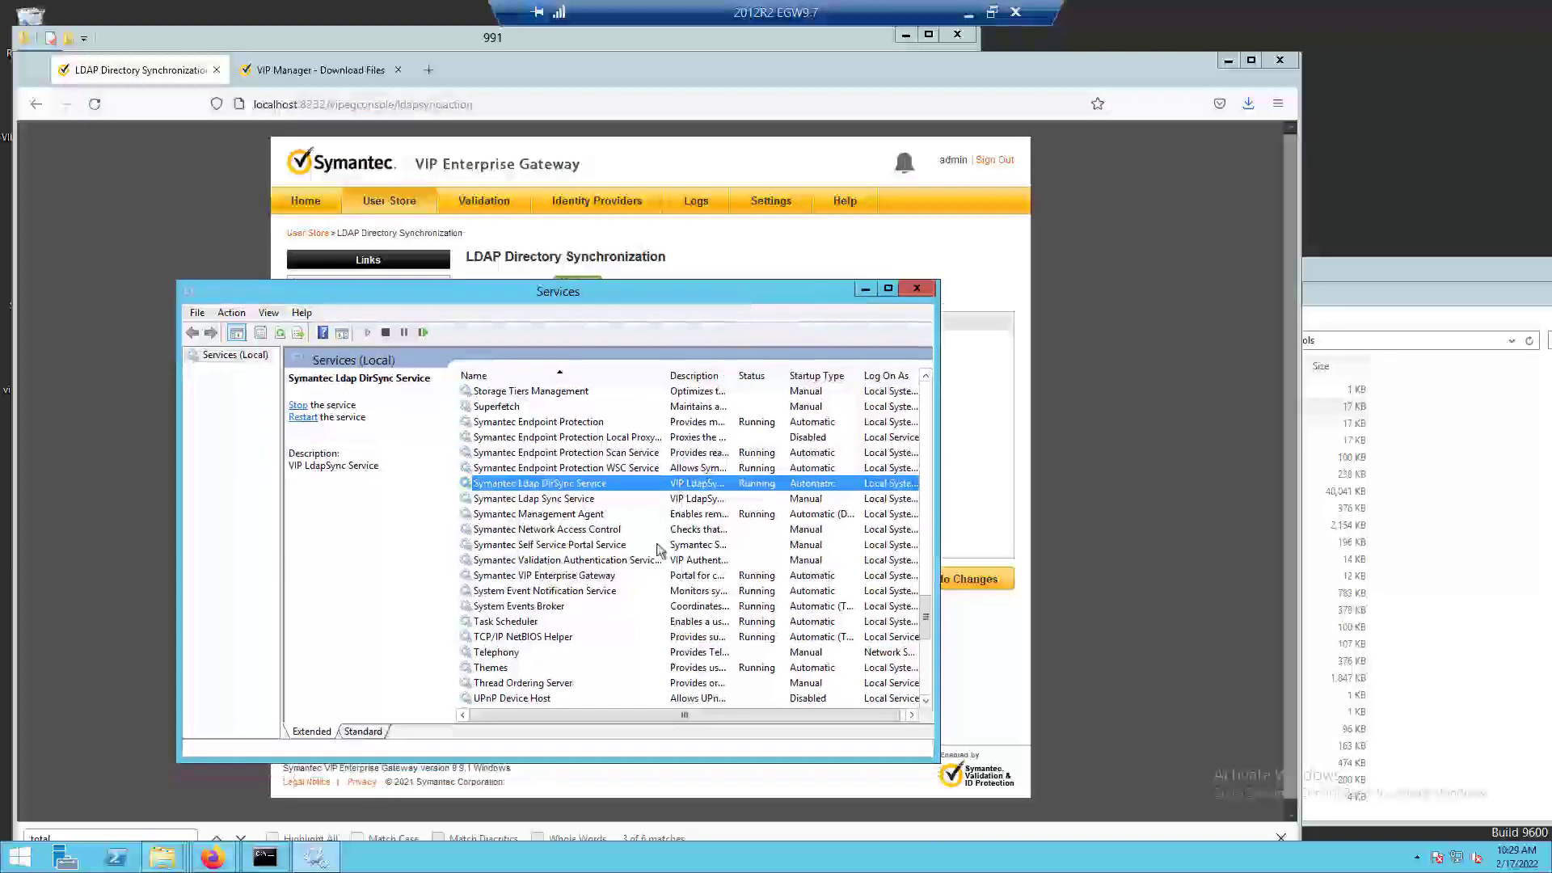
right_click(653, 545)
left_click(698, 673)
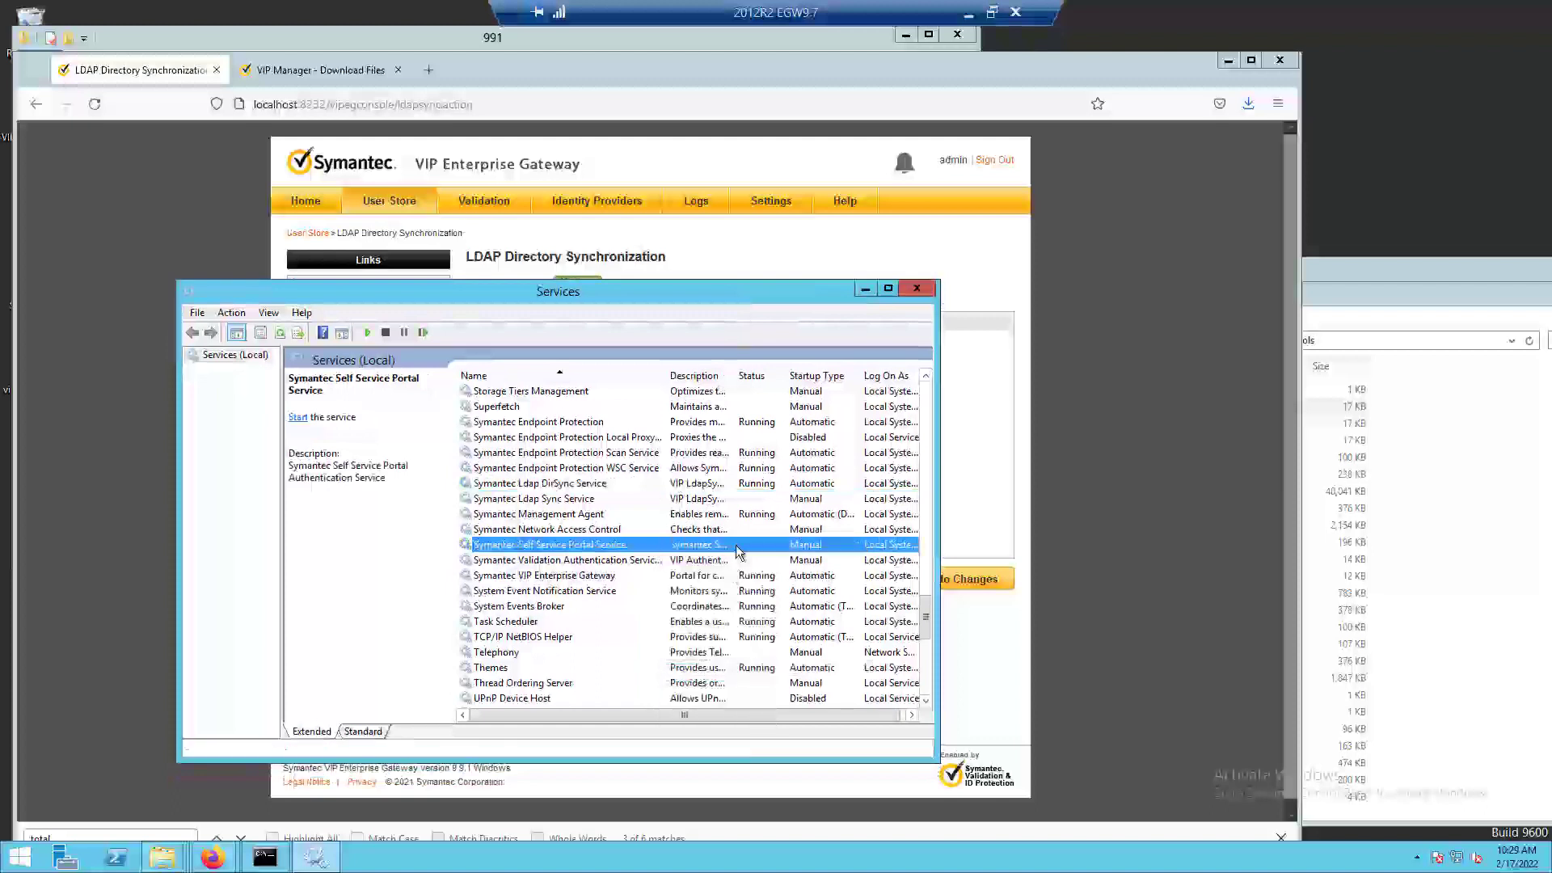
left_click(654, 484)
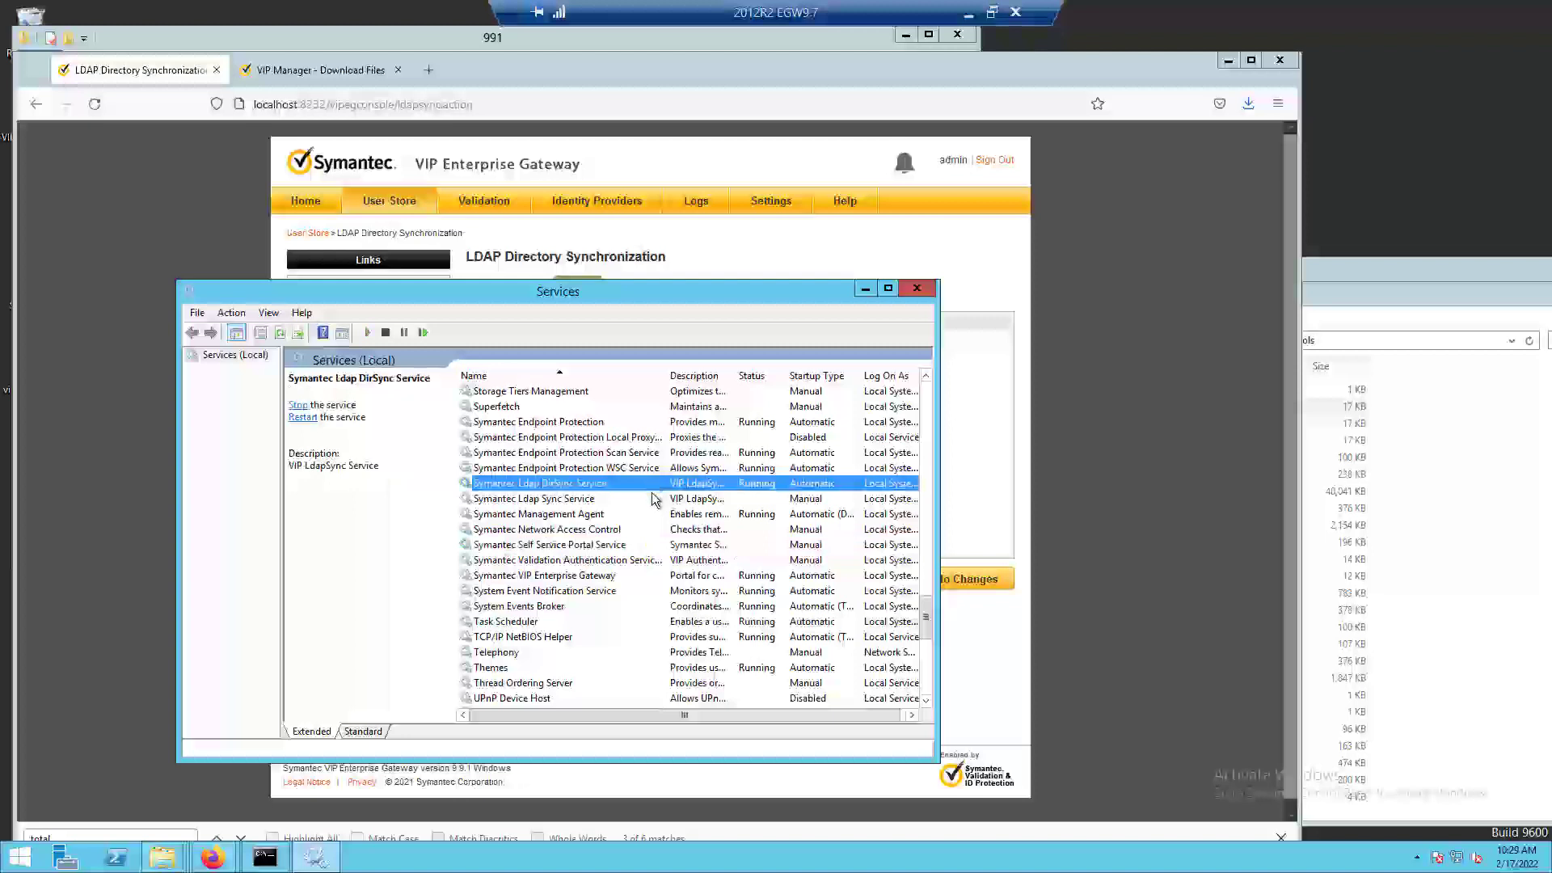
left_click(655, 499)
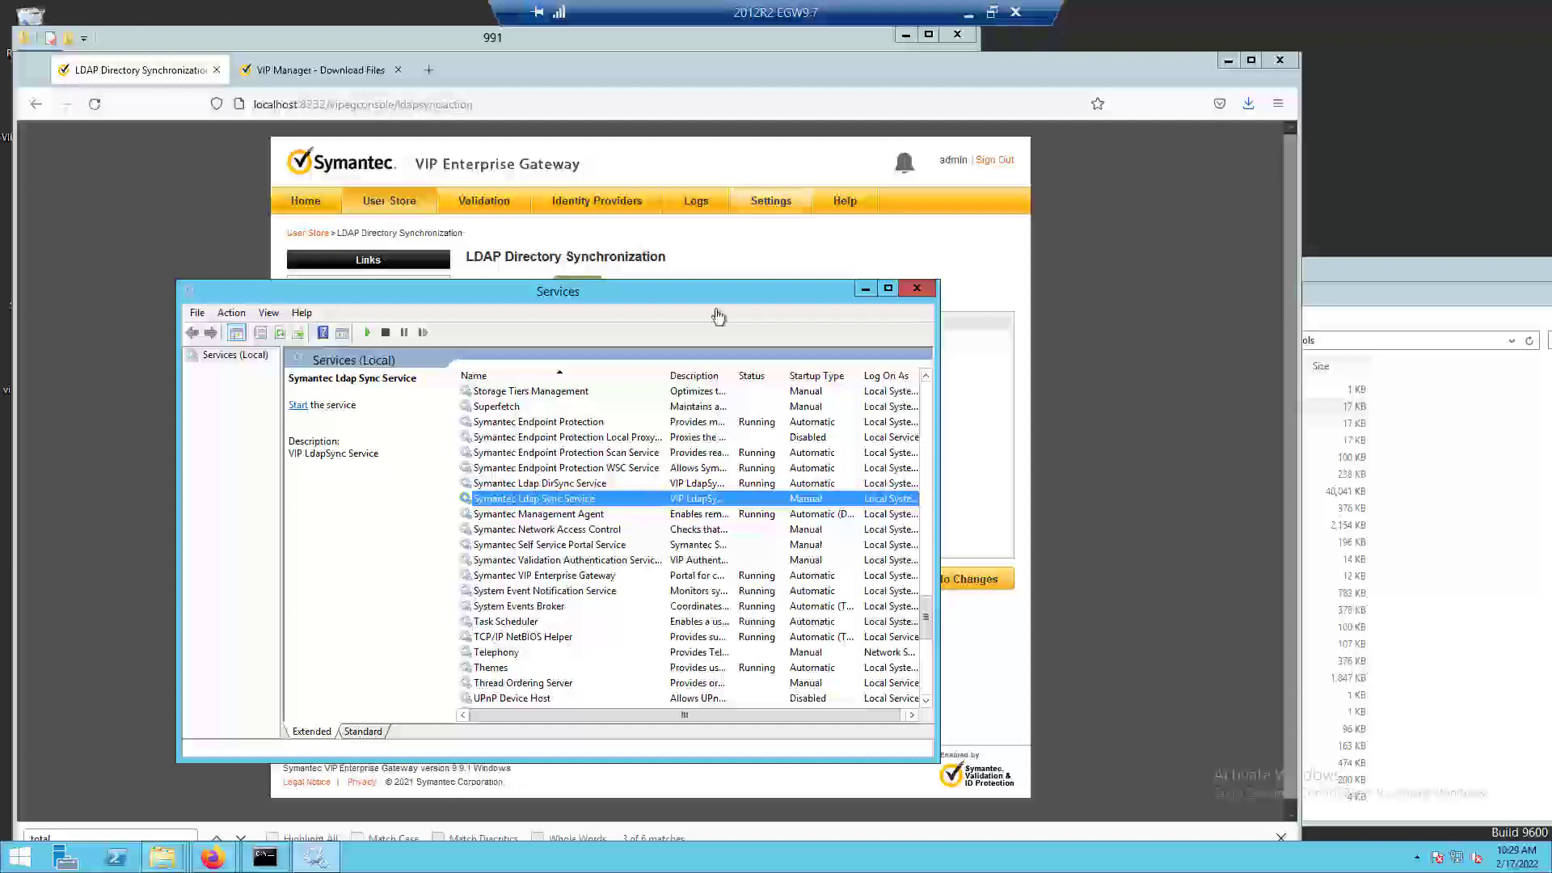
left_click(739, 240)
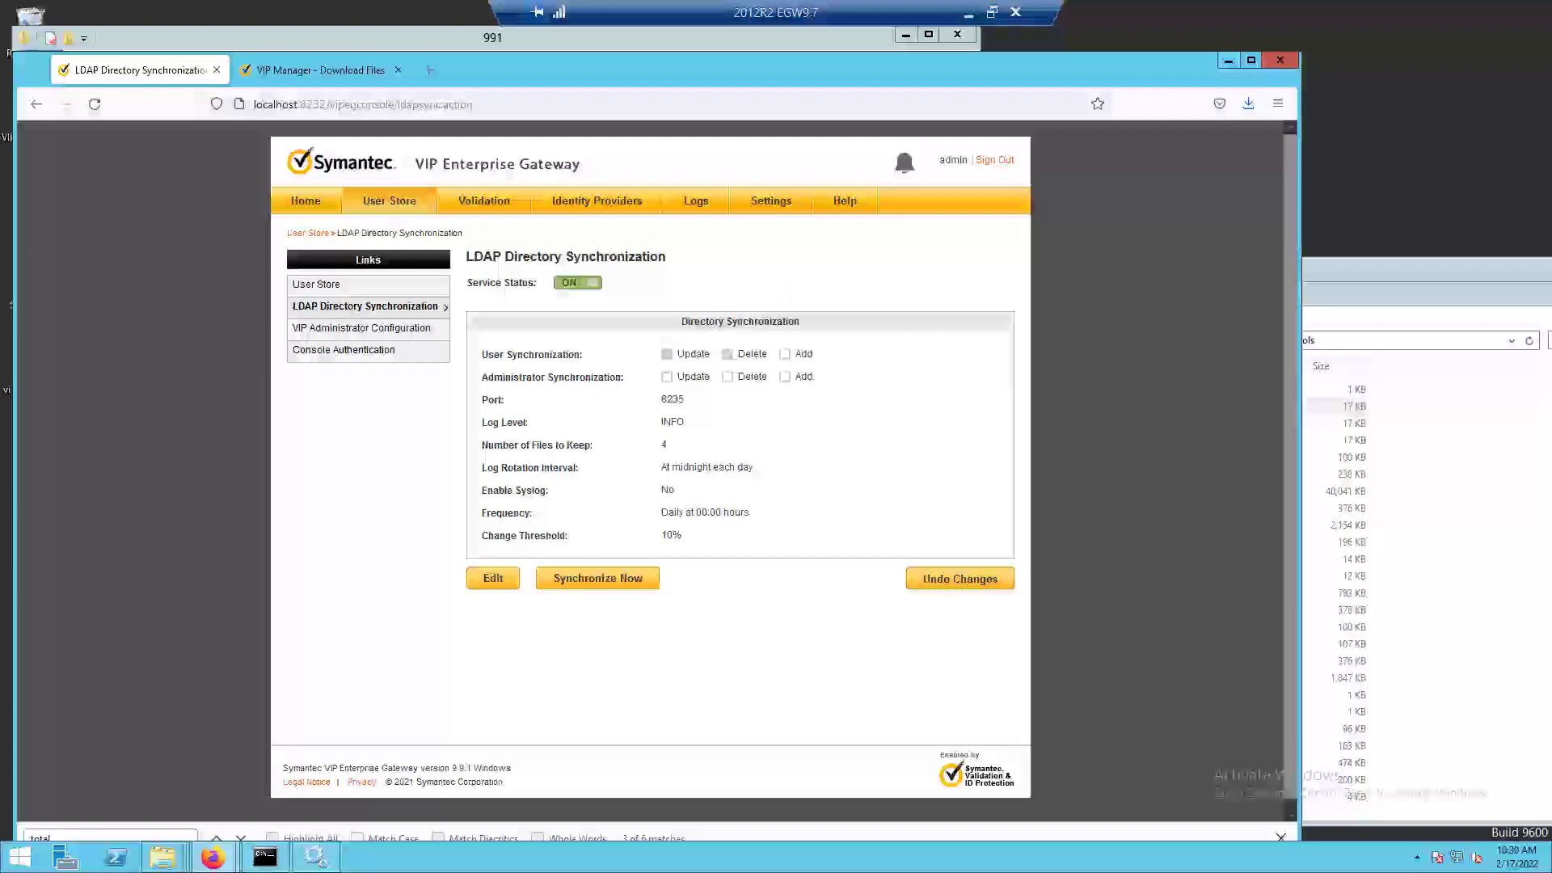
Start the RADIUS validation server Test and the Self Service Portal IdP service, and check the configuration summary.
left_click(485, 201)
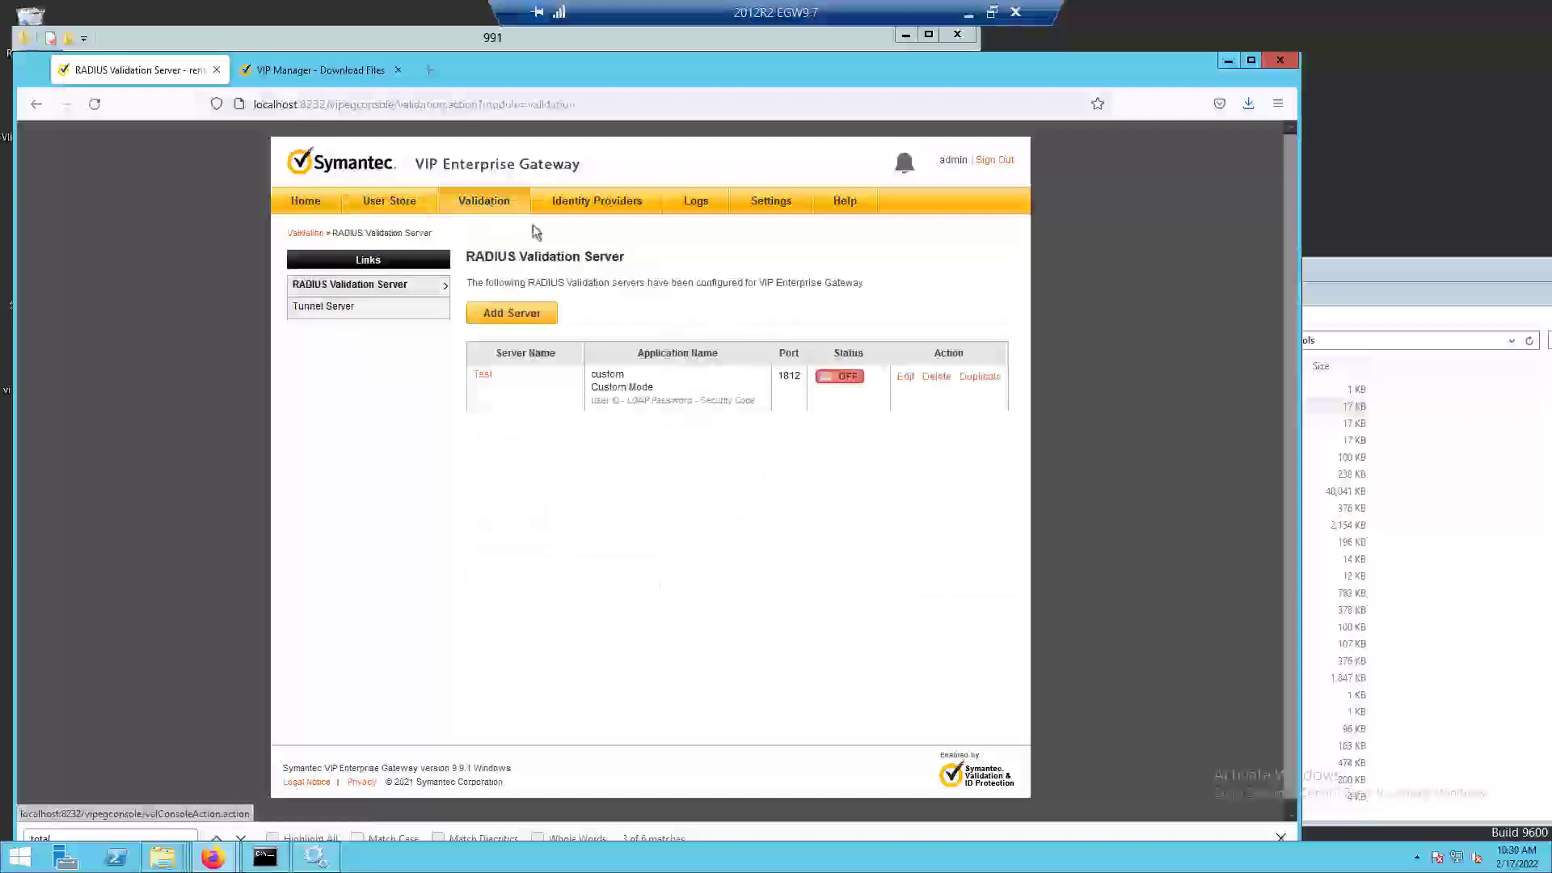
left_click(839, 376)
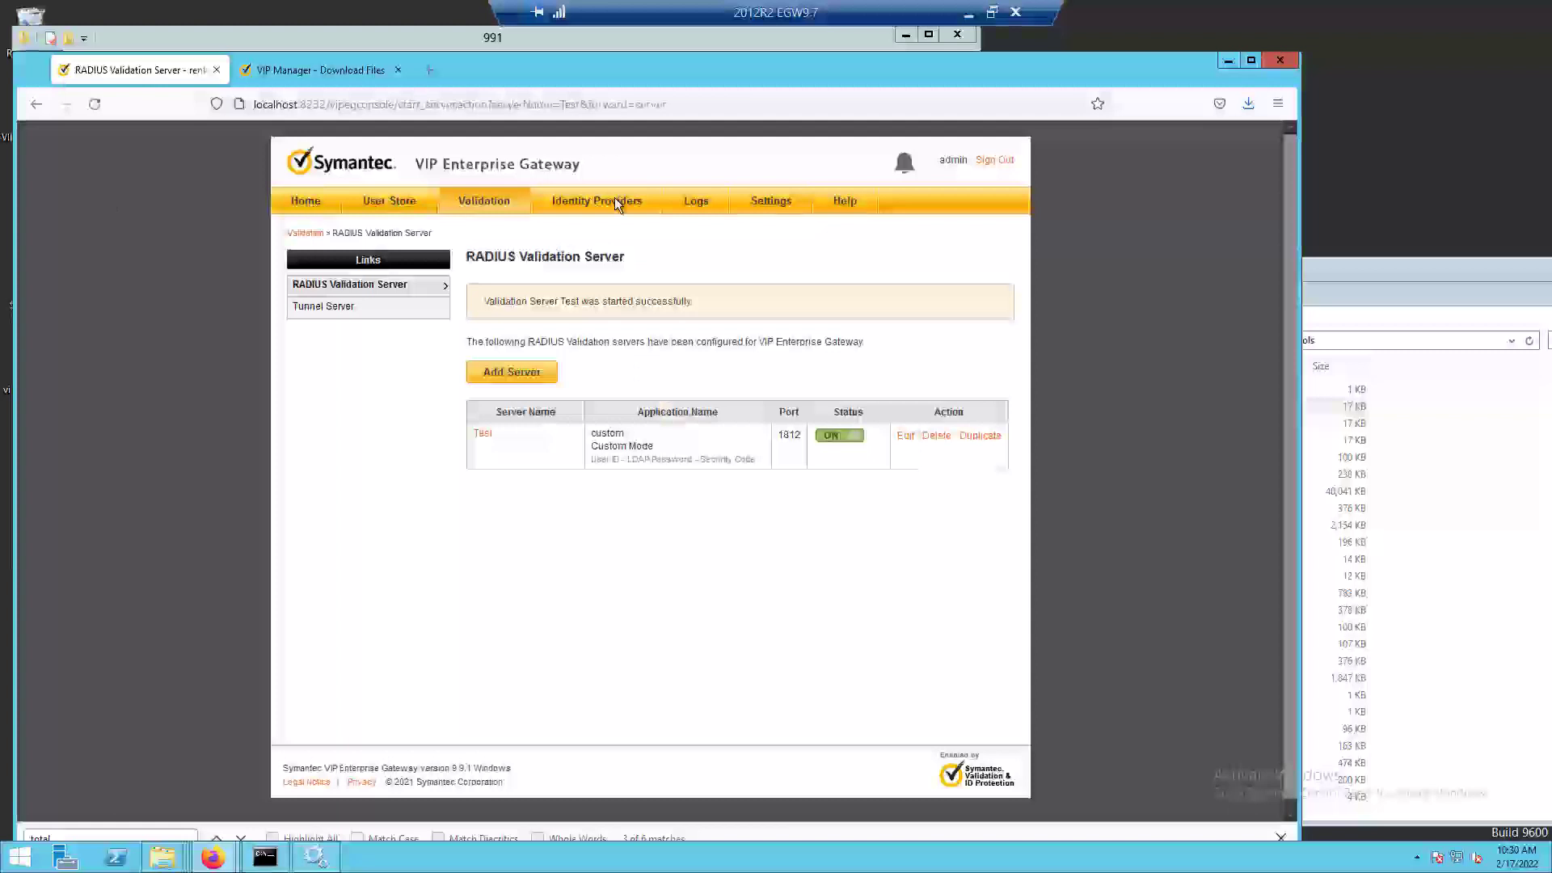
left_click(617, 204)
left_click(582, 356)
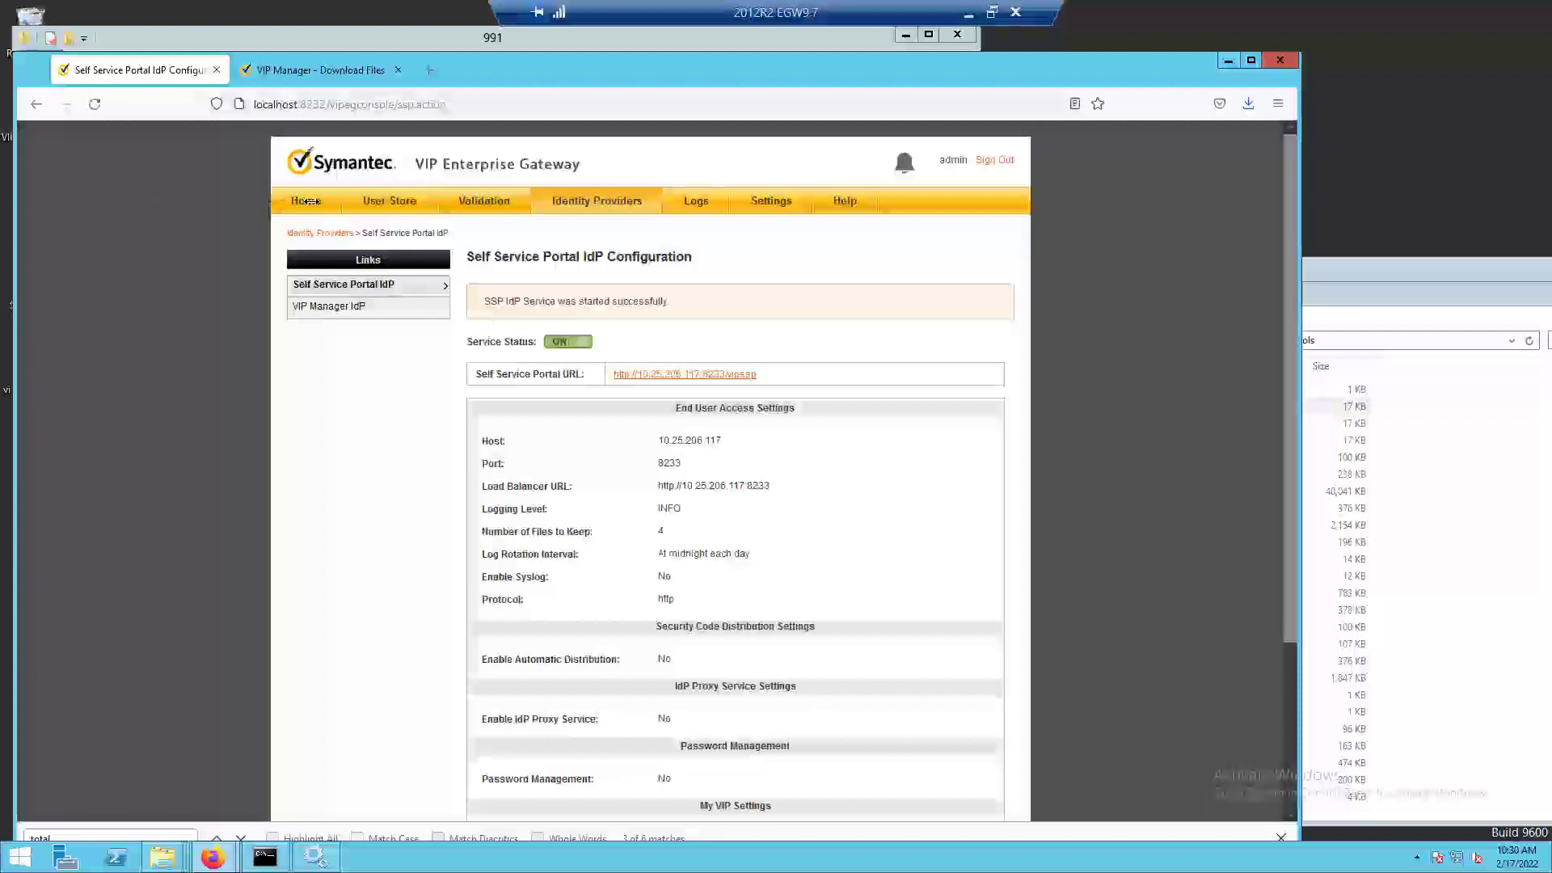
left_click(307, 201)
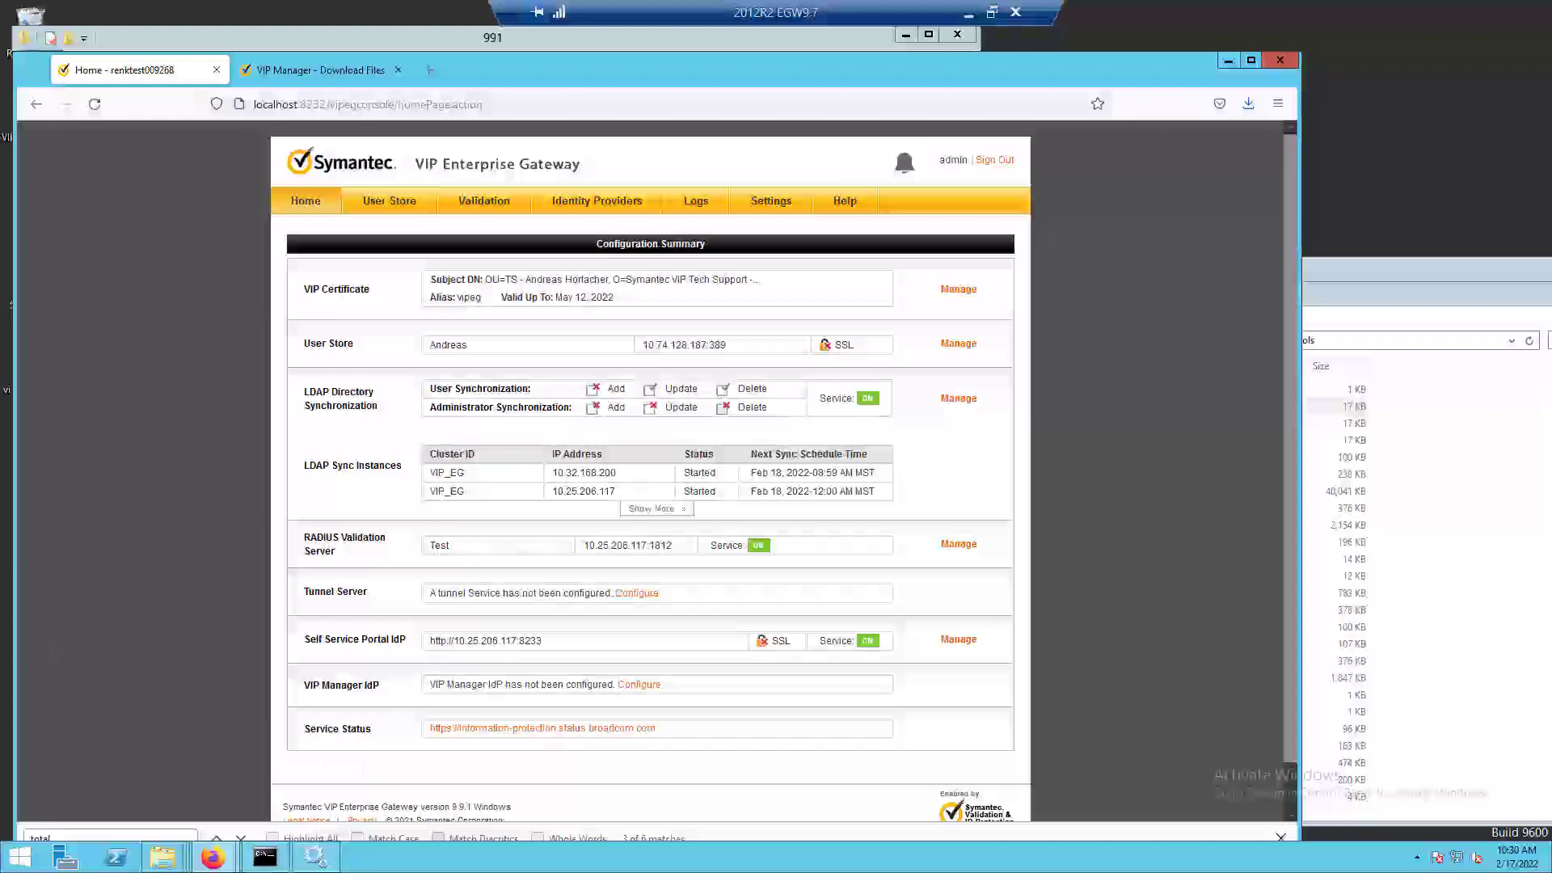
Bring up the 991 and Downloads folder windows, go up to C:\tmp, and select the 992 folder.
left_click(161, 857)
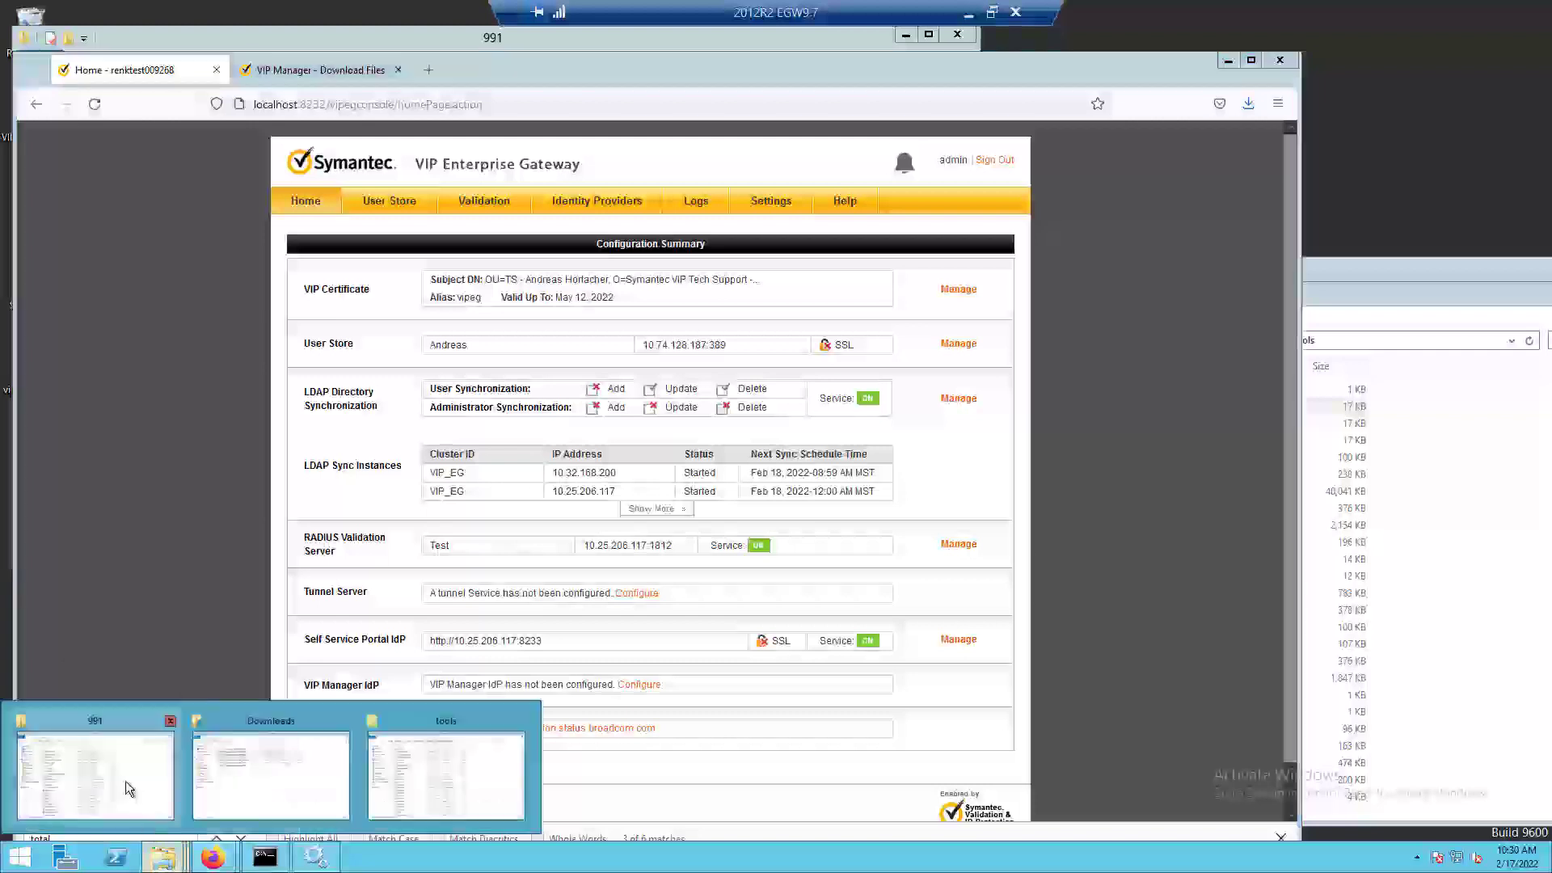
left_click(124, 781)
left_click(162, 856)
left_click(278, 776)
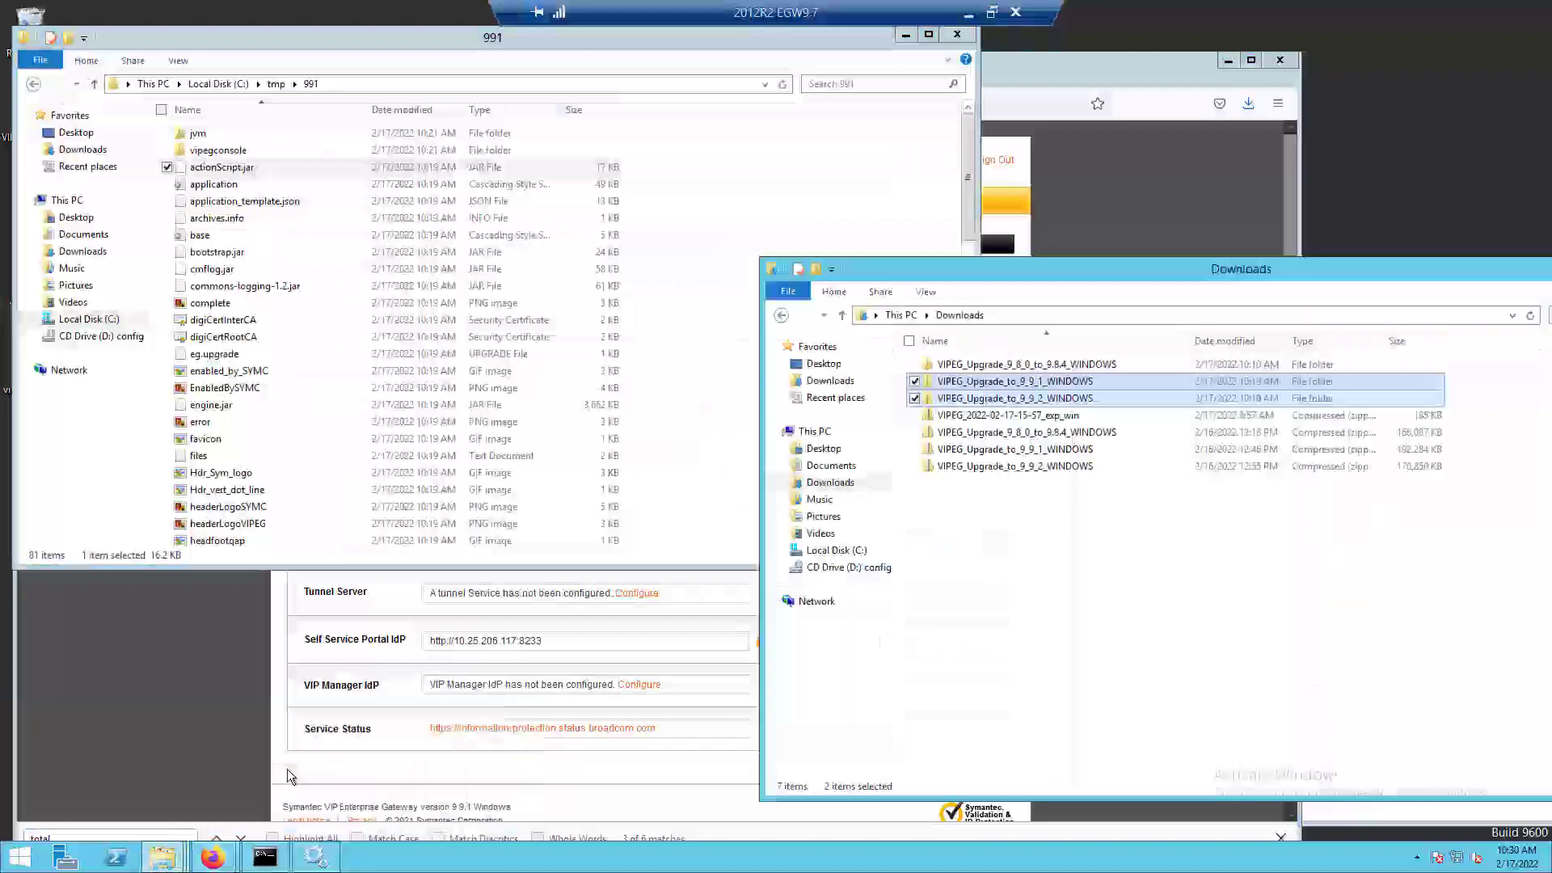
left_click(278, 84)
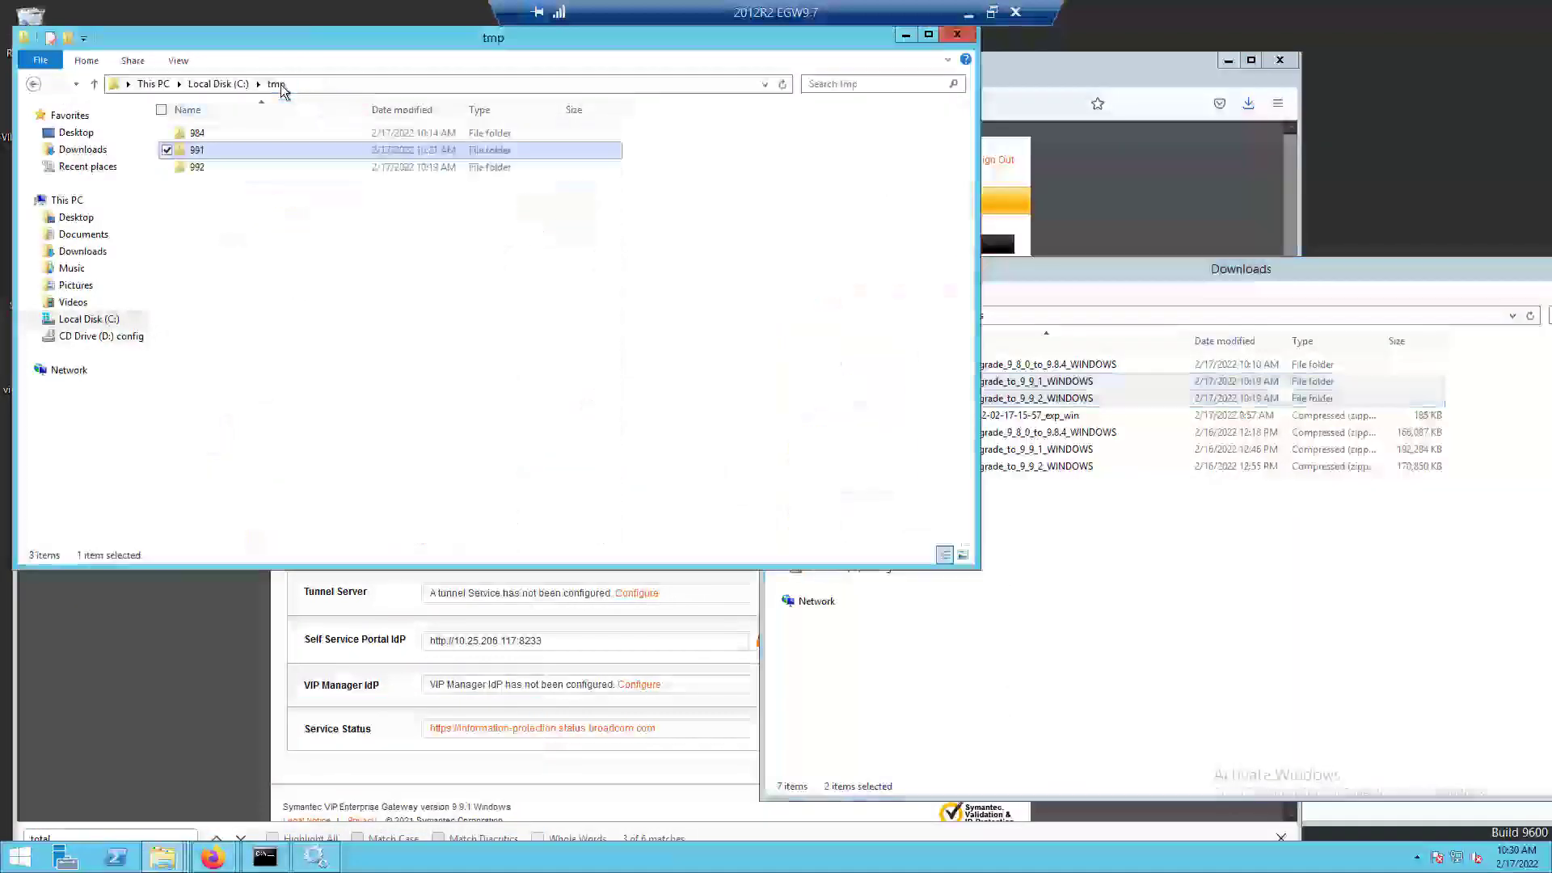
left_click(212, 168)
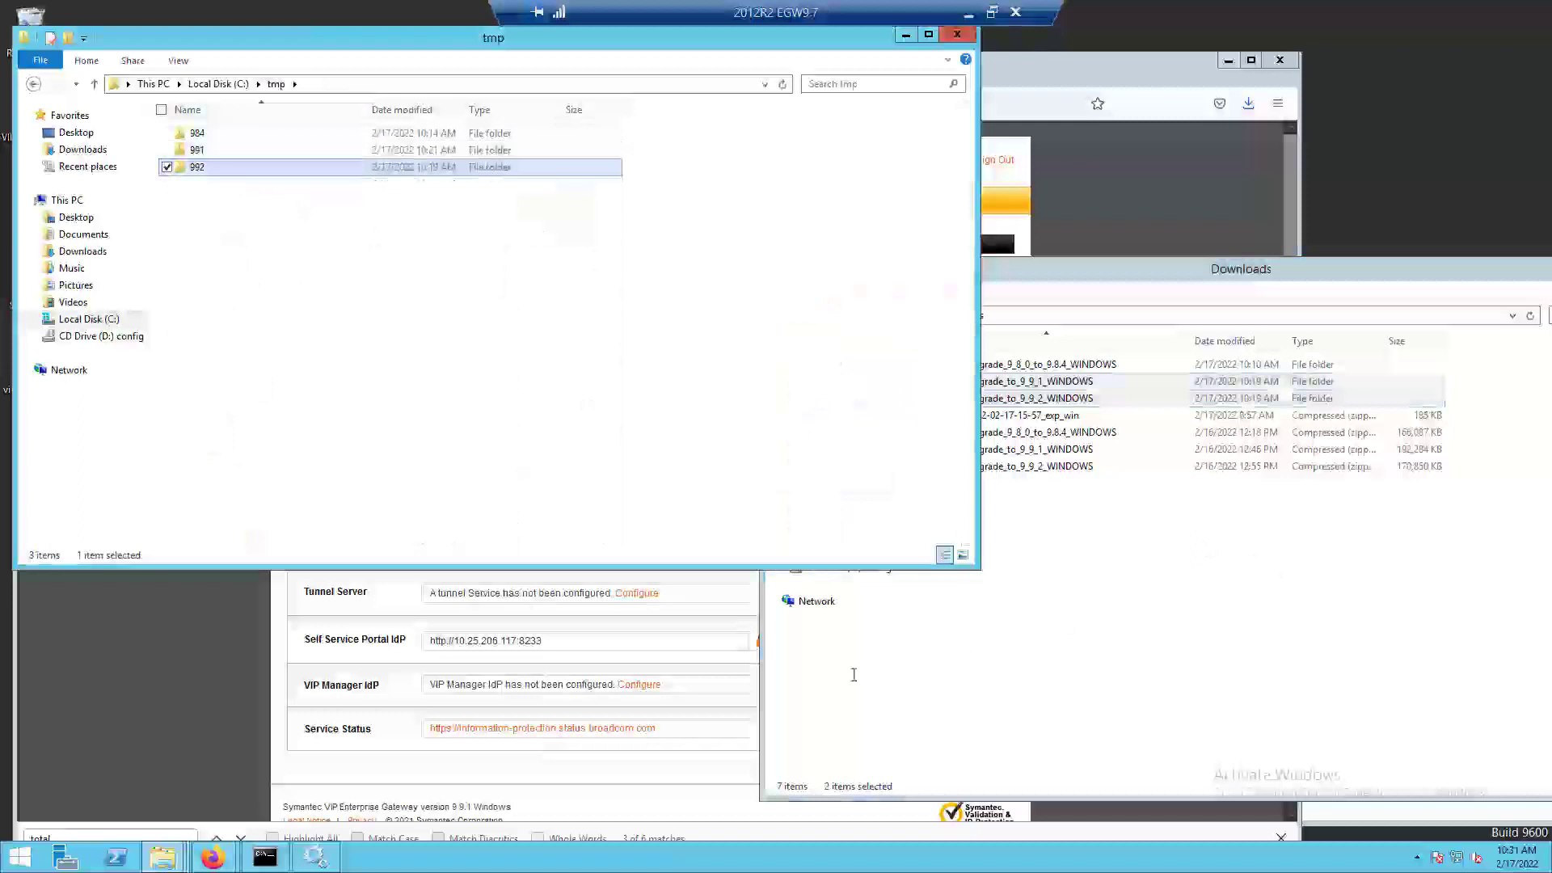
Rename actionScript.jar in the VIP_Enterprise_Gateway tools folder to actionScript.jar_991.
mouse_move(164, 861)
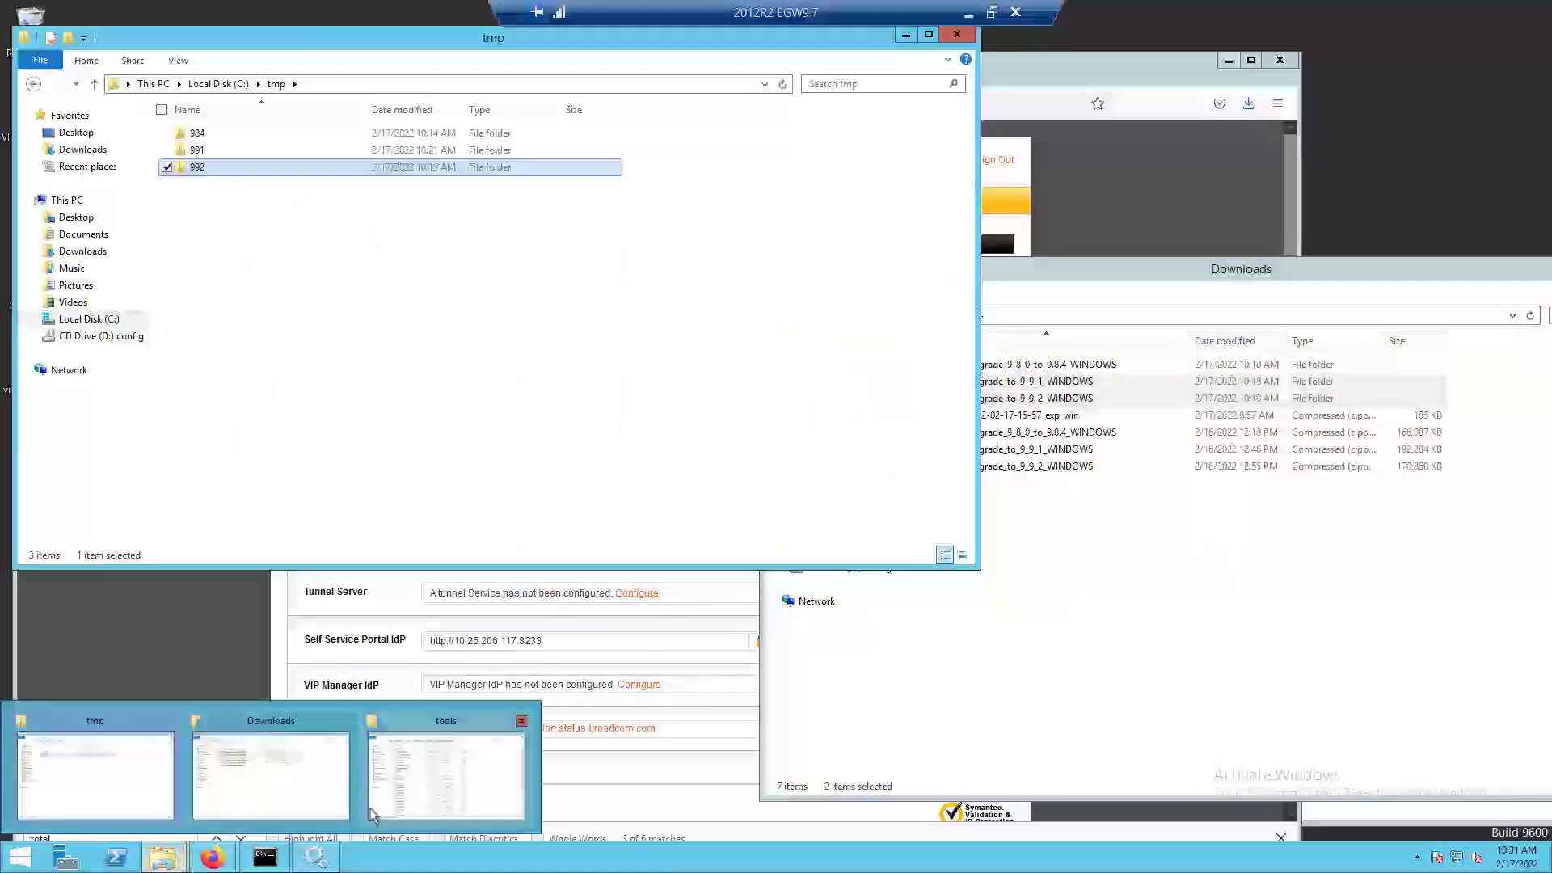
left_click(493, 781)
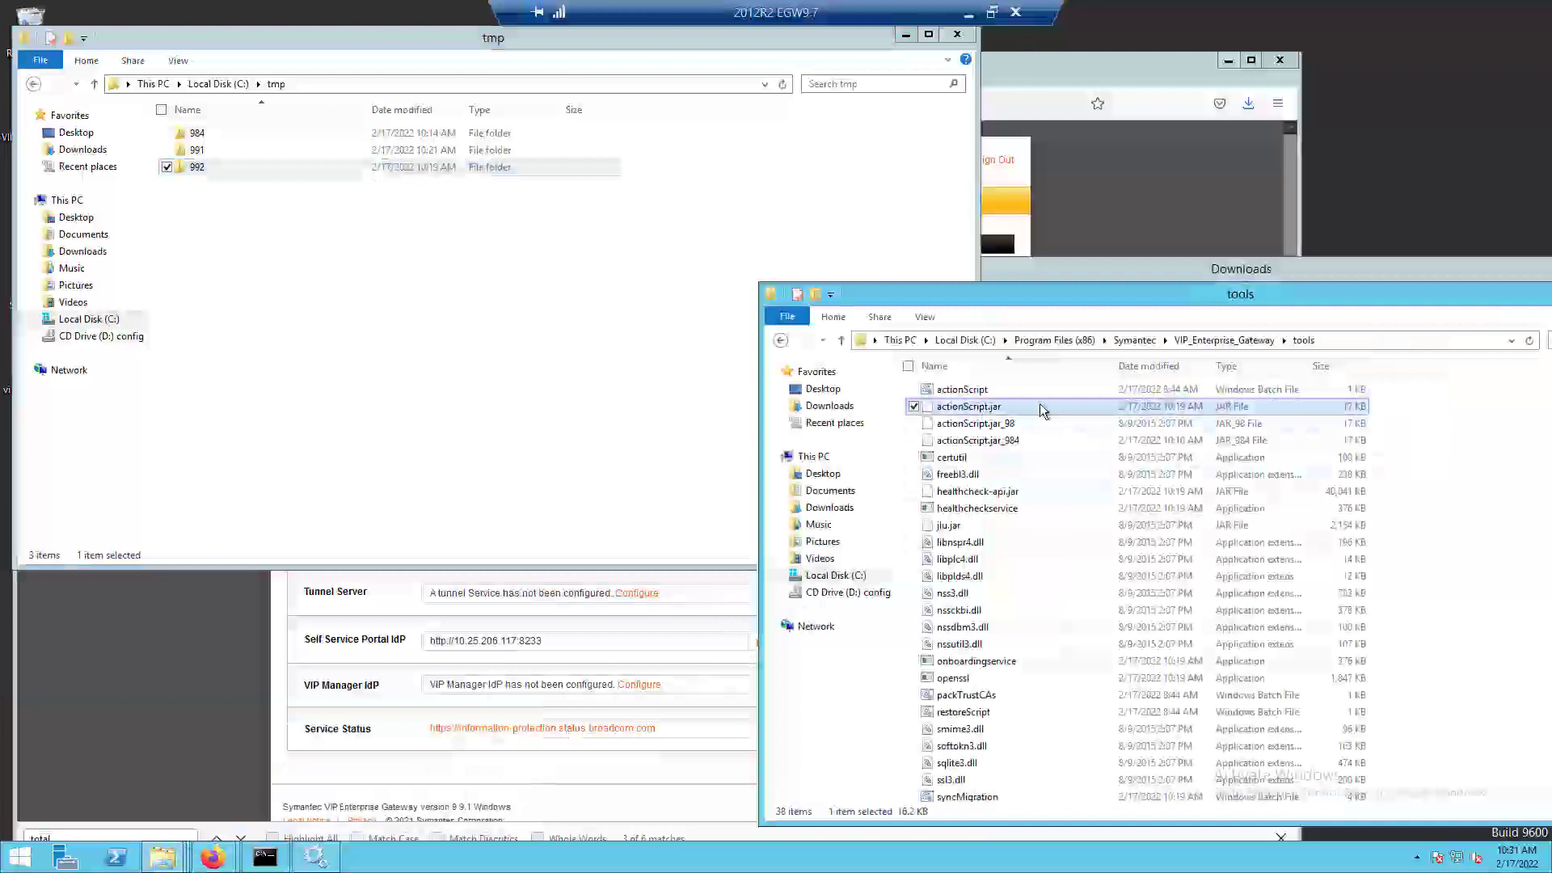
left_click(1015, 406)
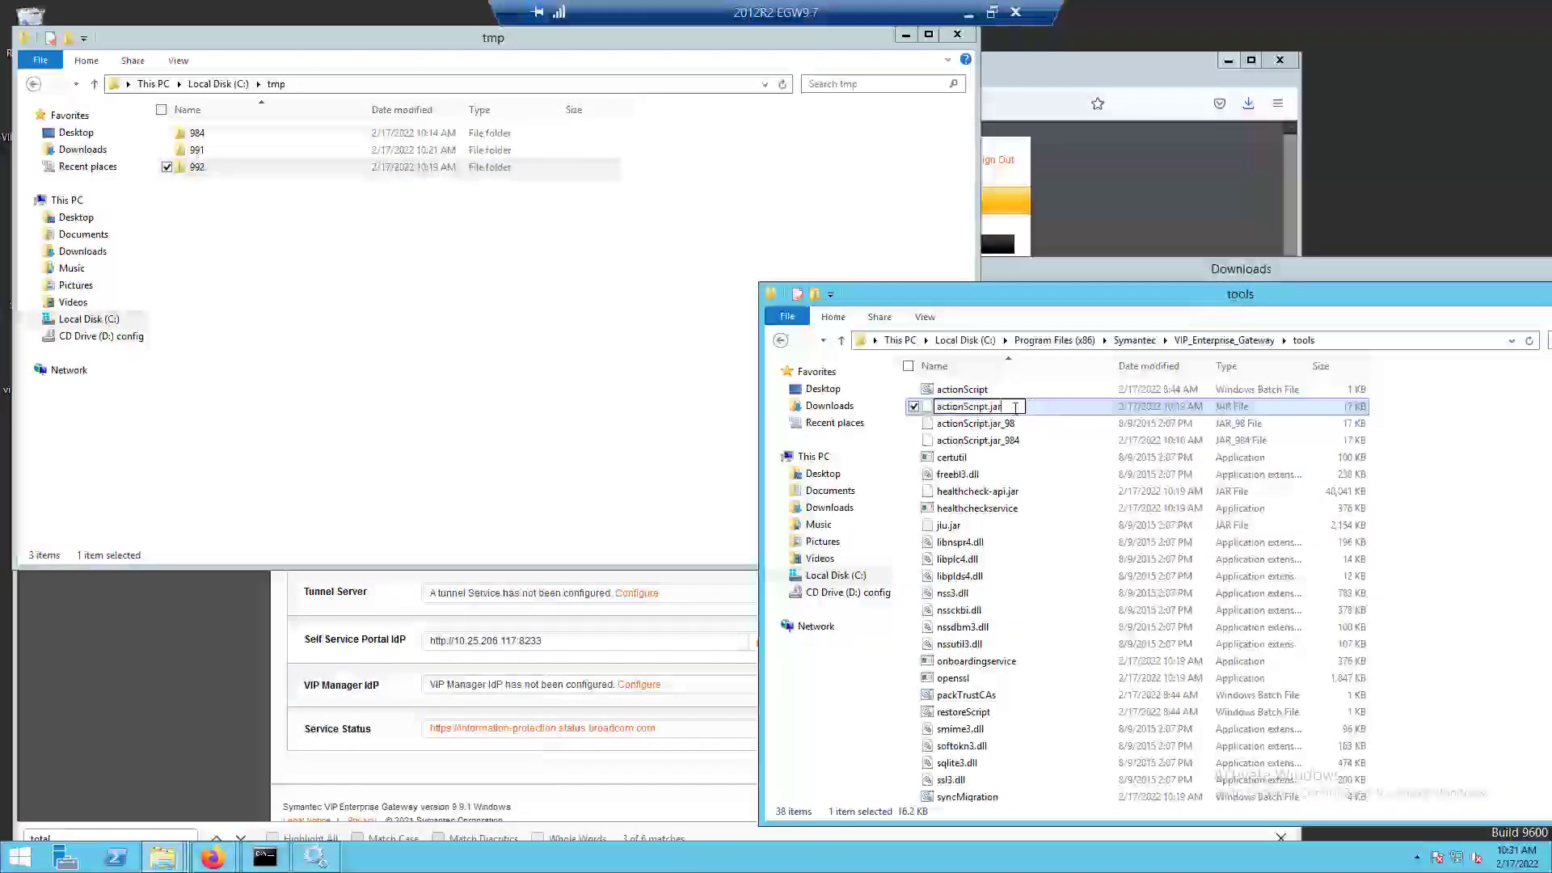
type("_991")
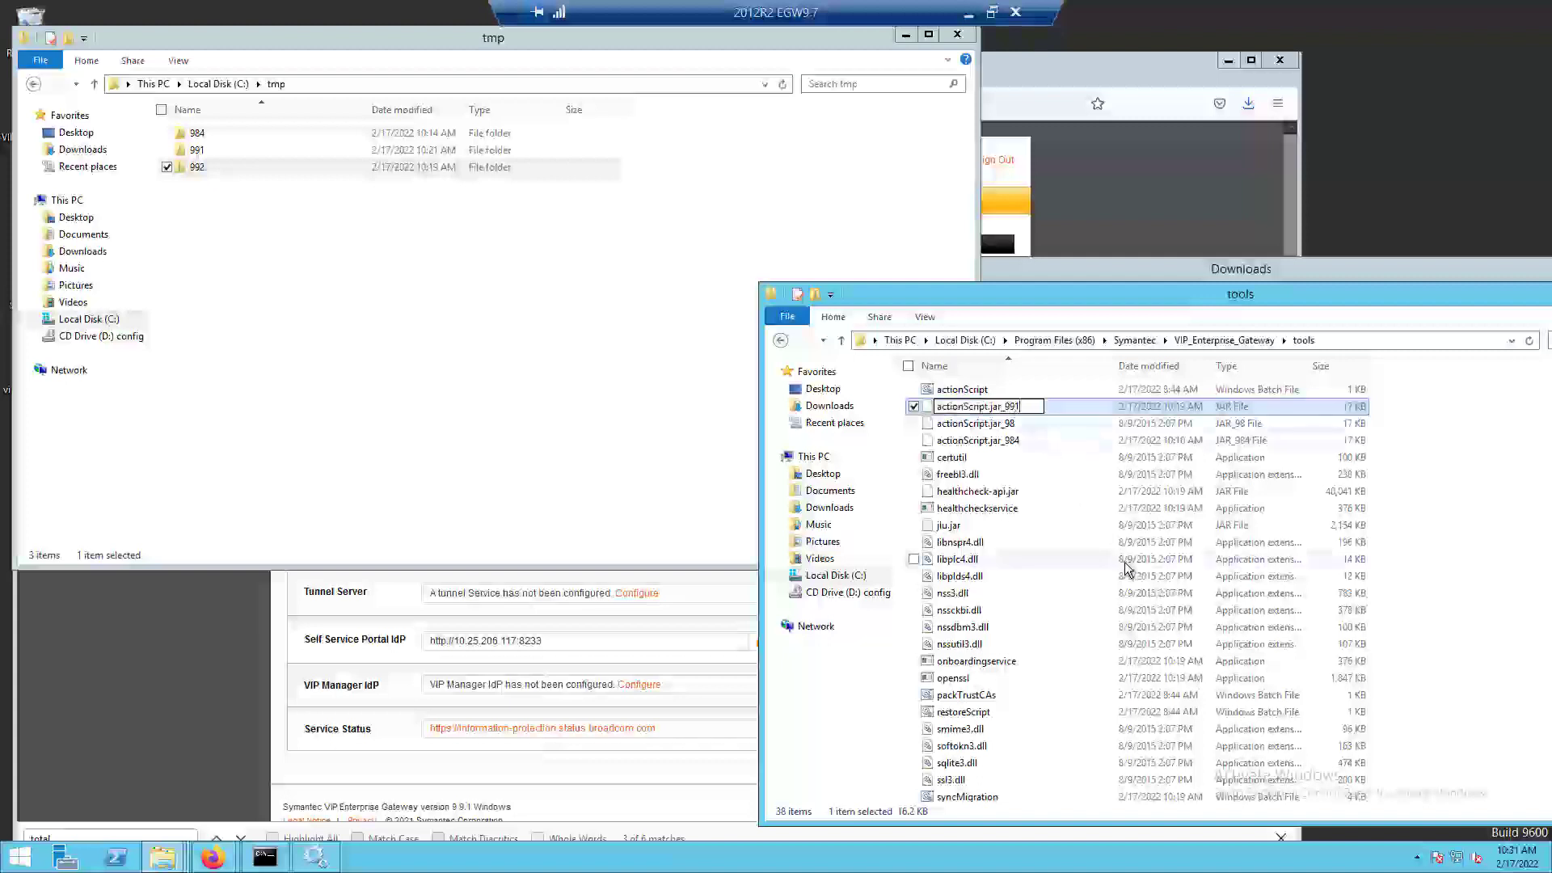
left_click(1126, 568)
left_click(860, 435)
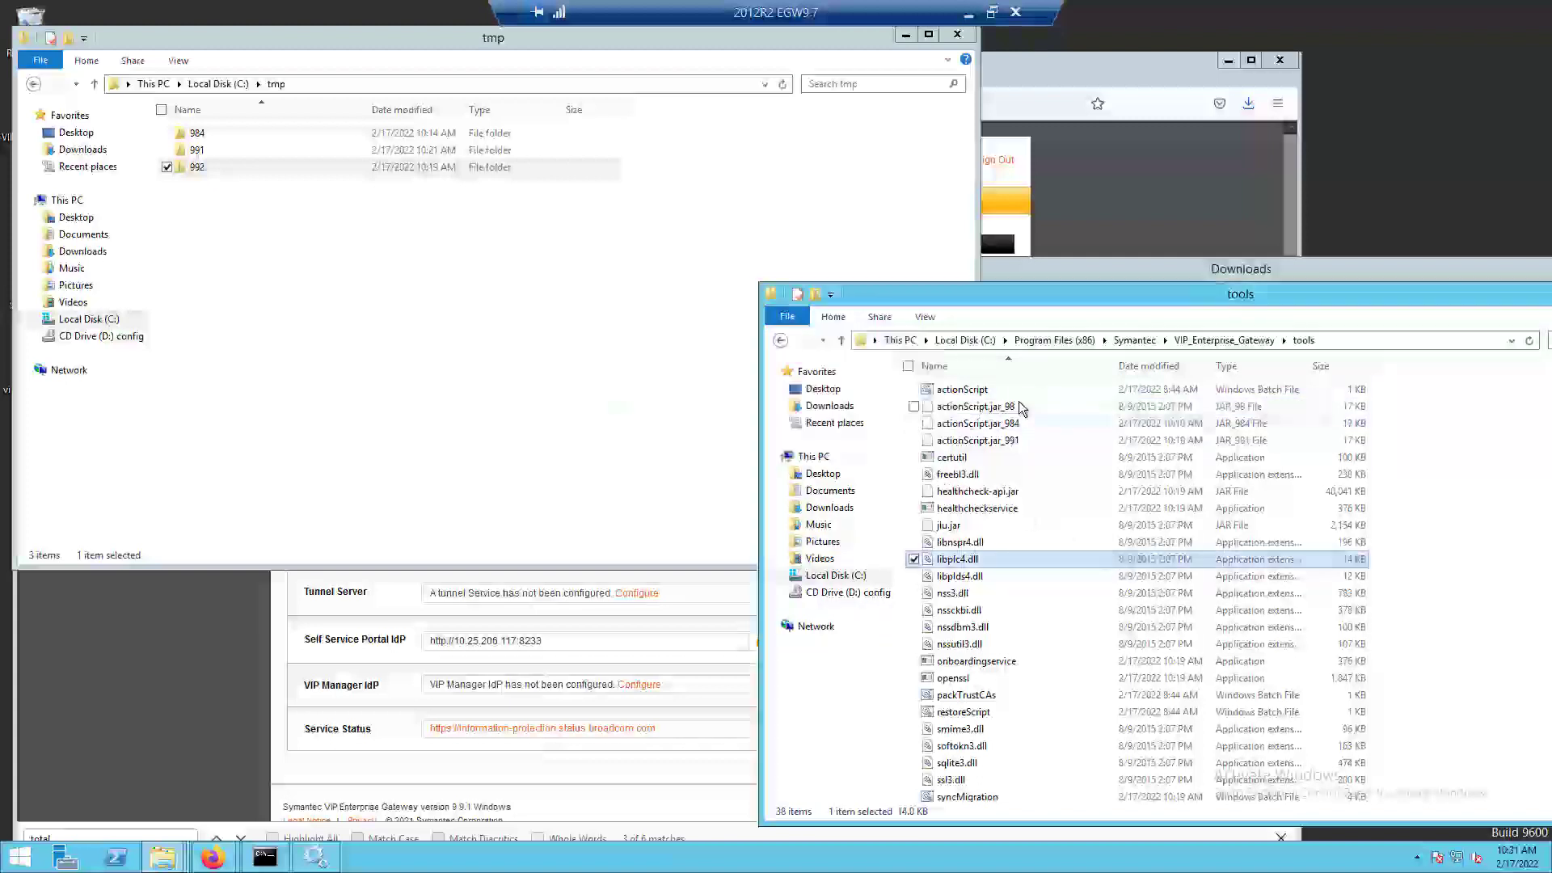
Copy actionScript.jar from C:\tmp\992 into the VIP_Enterprise_Gateway tools folder.
double_click(223, 166)
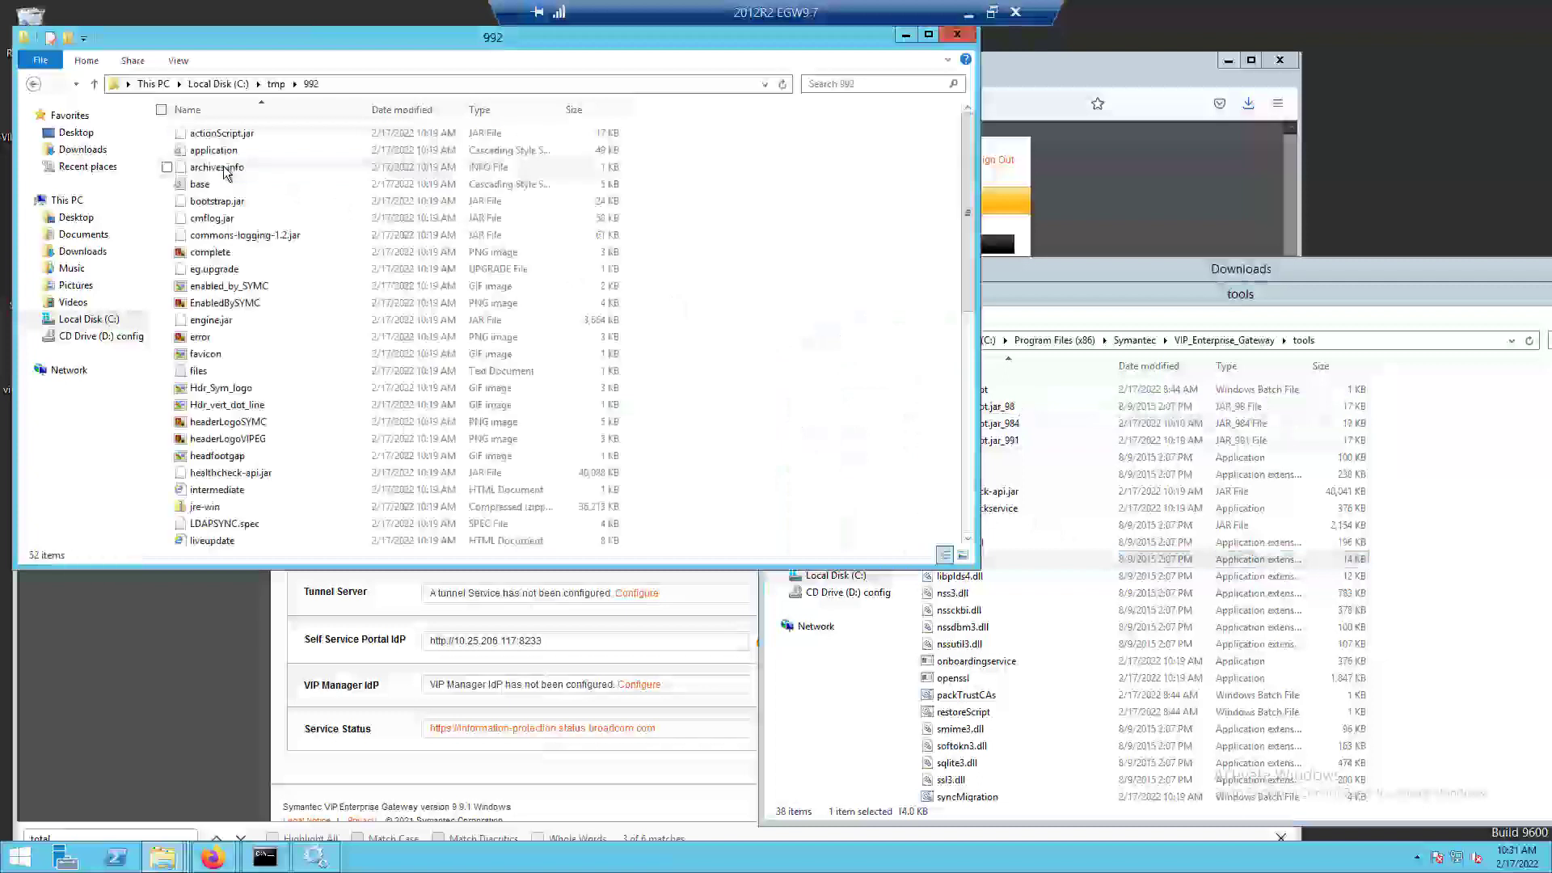
left_click_drag(226, 133, 1073, 457)
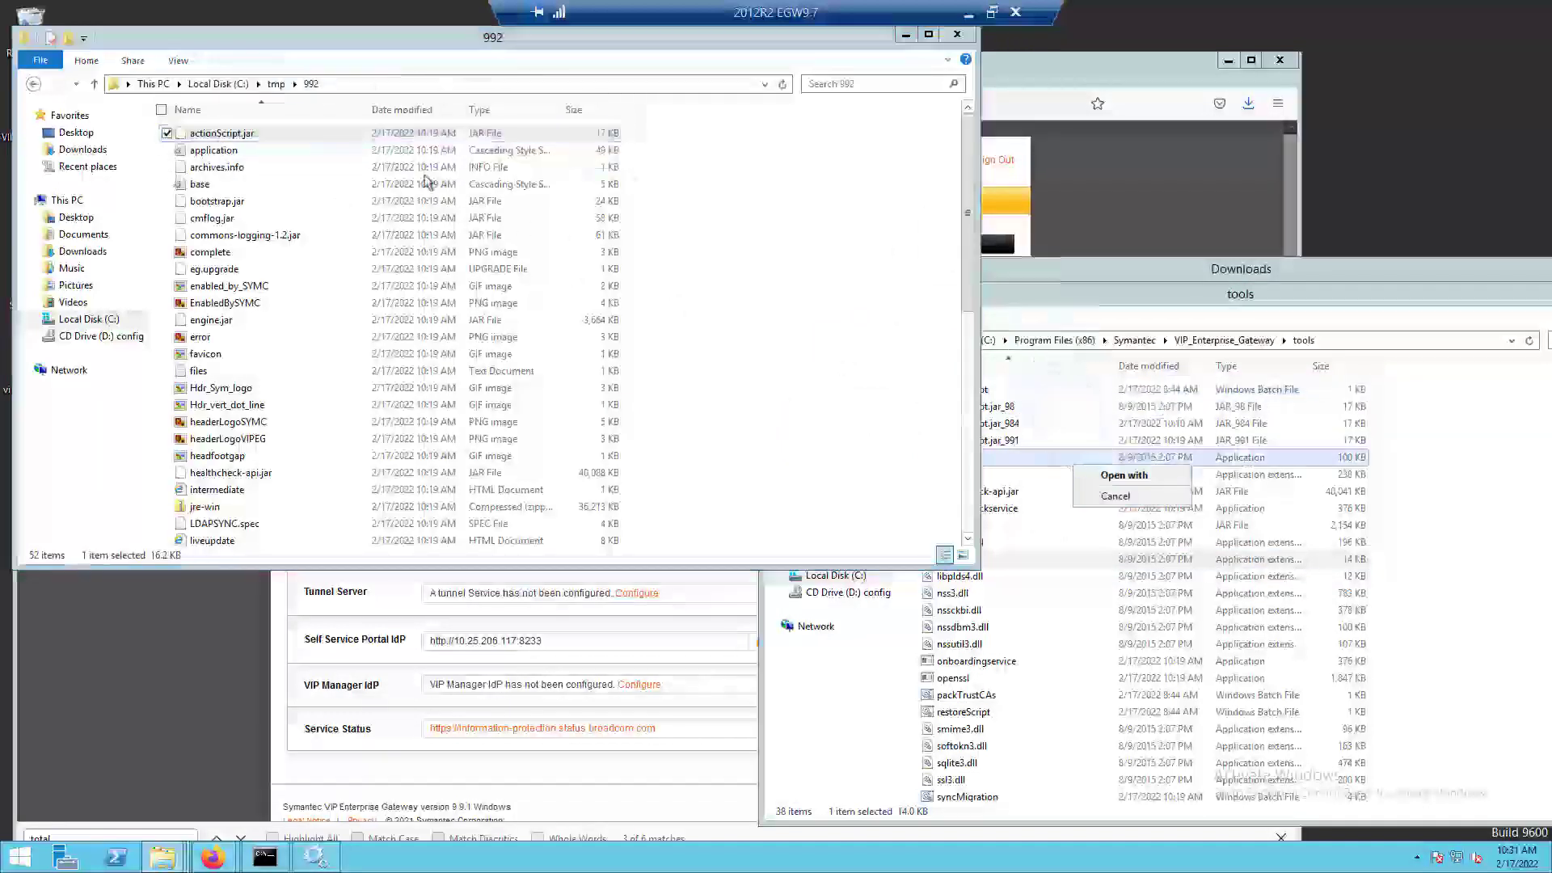
left_click_drag(311, 133, 1194, 577)
left_click(1233, 586)
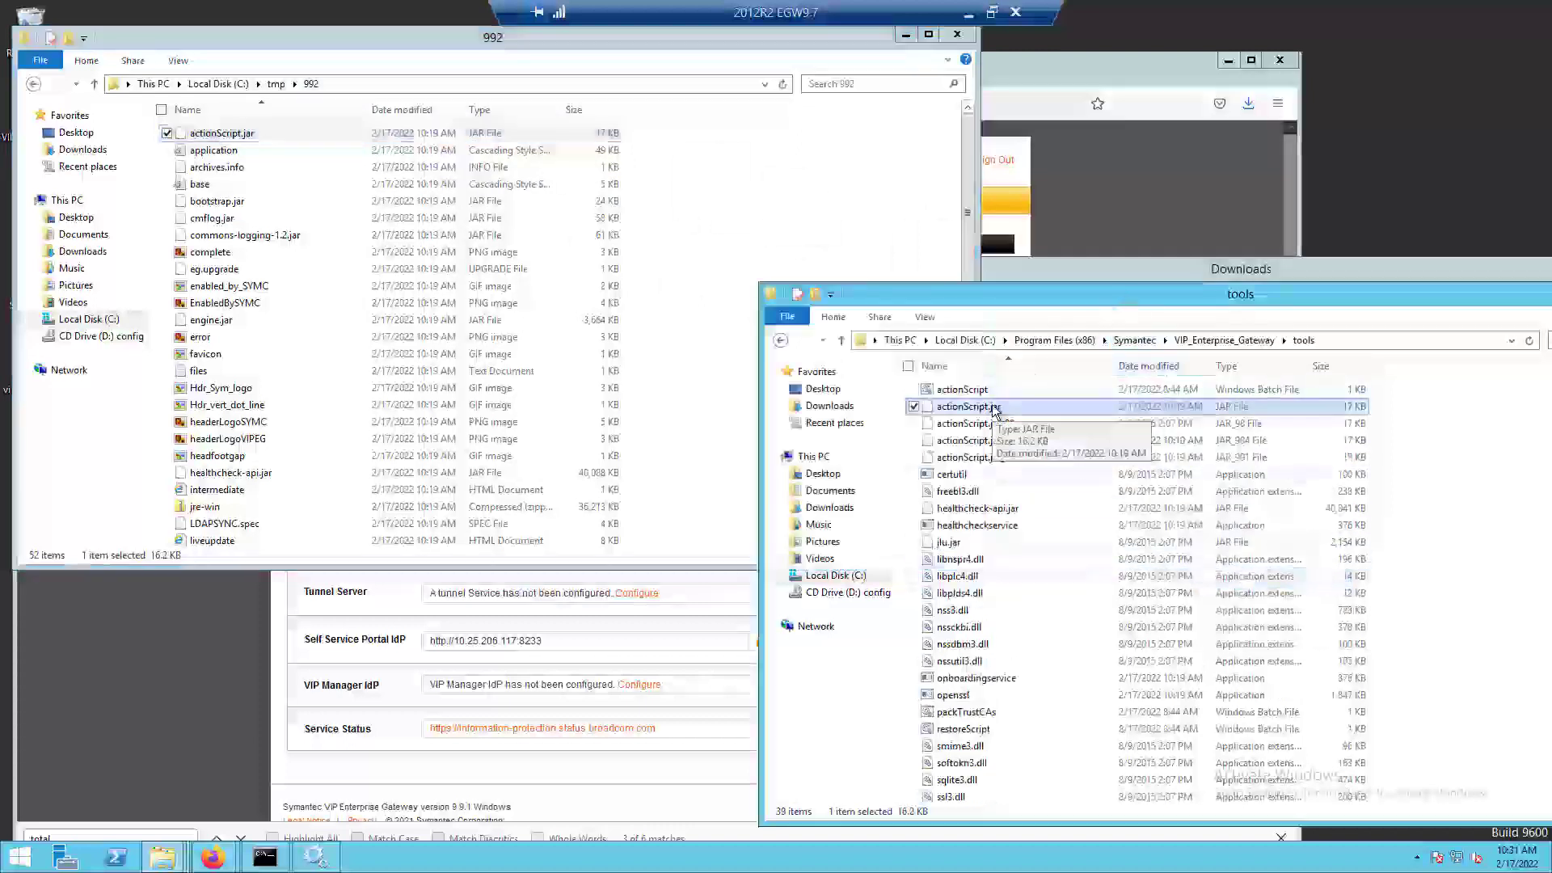
Run the upgrade in Command Prompt with actionScript.bat C:\tmp\992 9.9.2, adapting the previous 9.9.1 command.
left_click(265, 857)
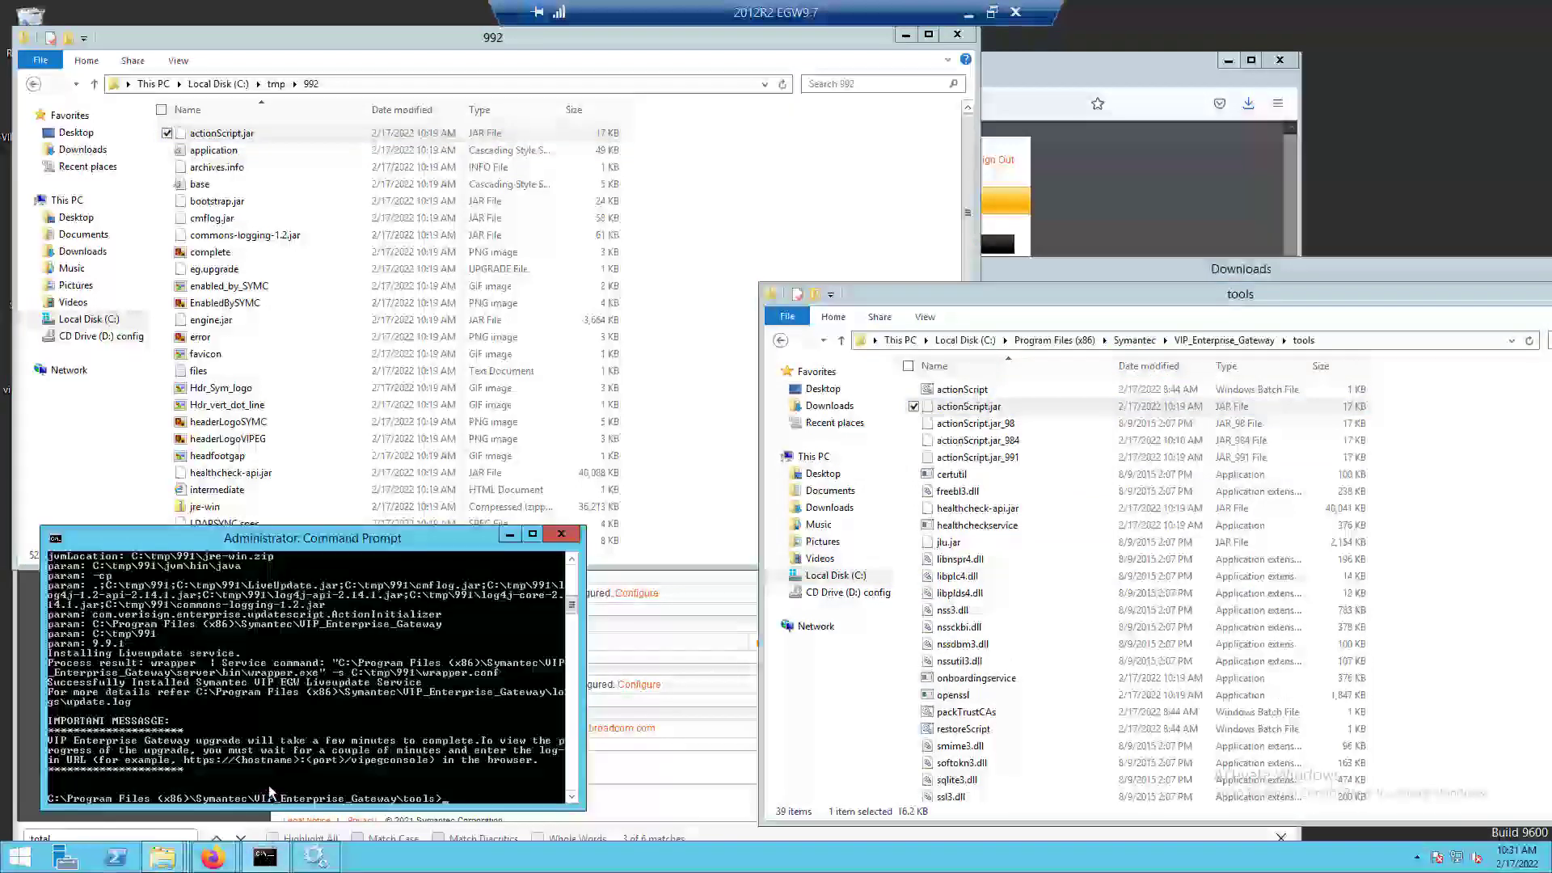
key("Up")
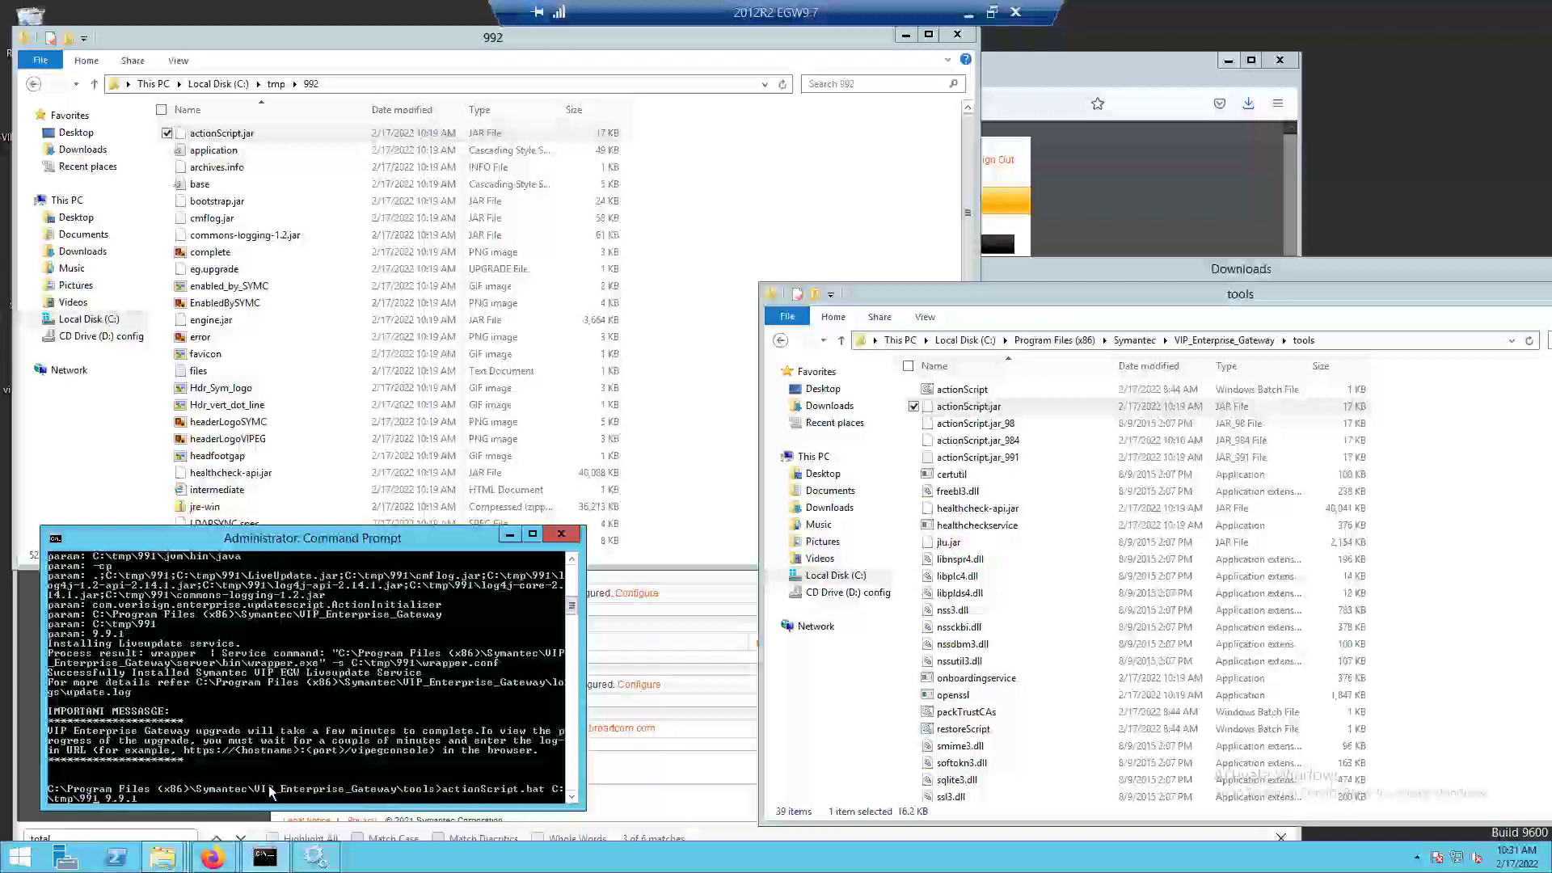
key("Left")
key("Left")
key("Left")
key("Left")
key("Left")
key("Left")
key("BackSpace")
type("2")
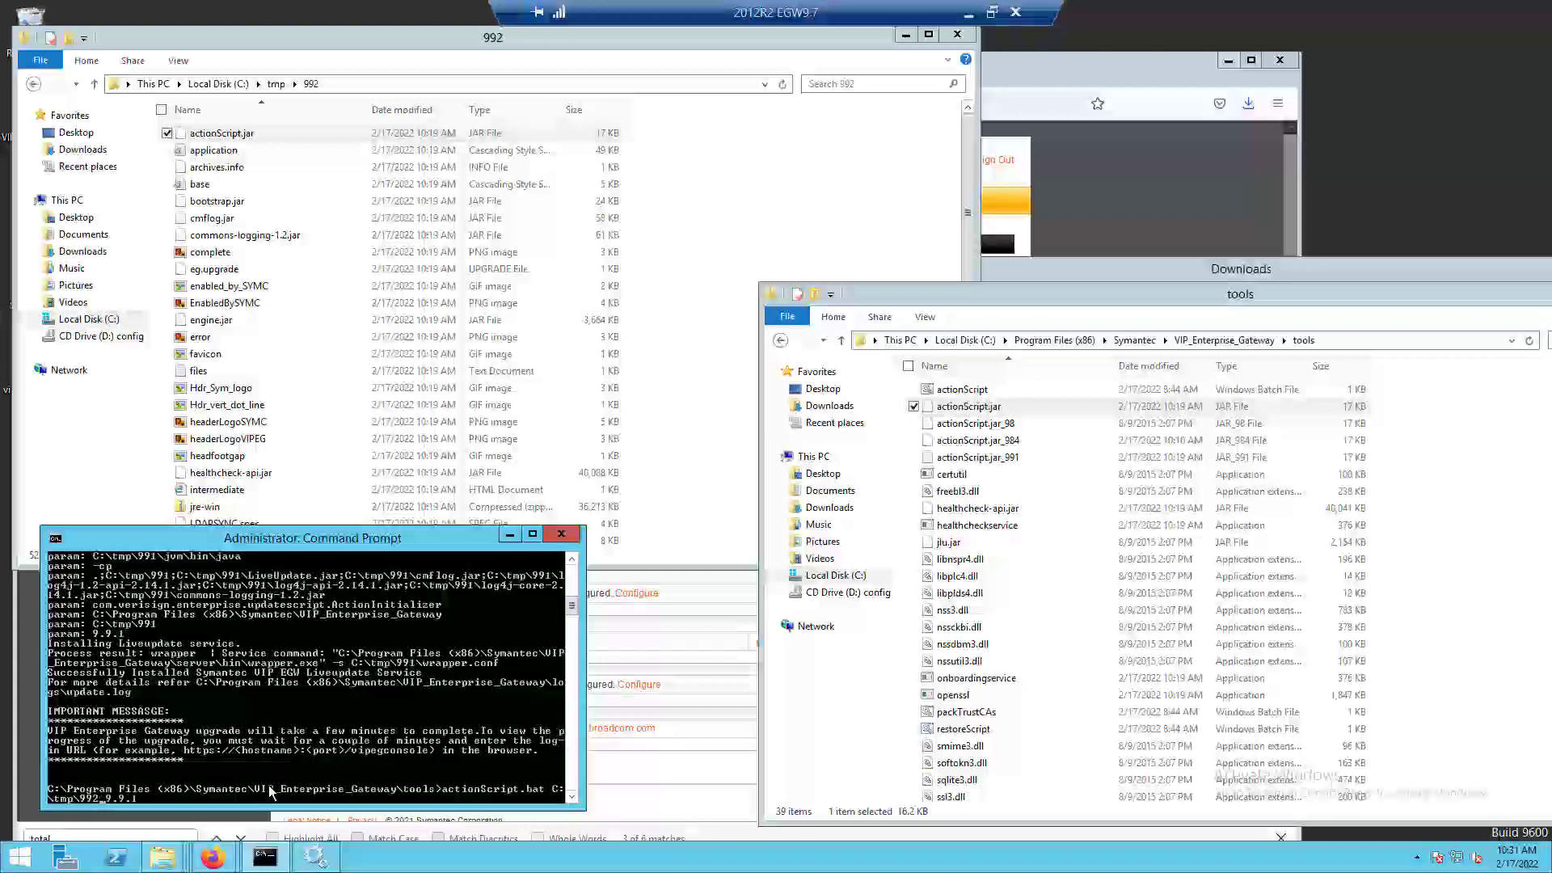
key("BackSpace")
type("2")
key("Return")
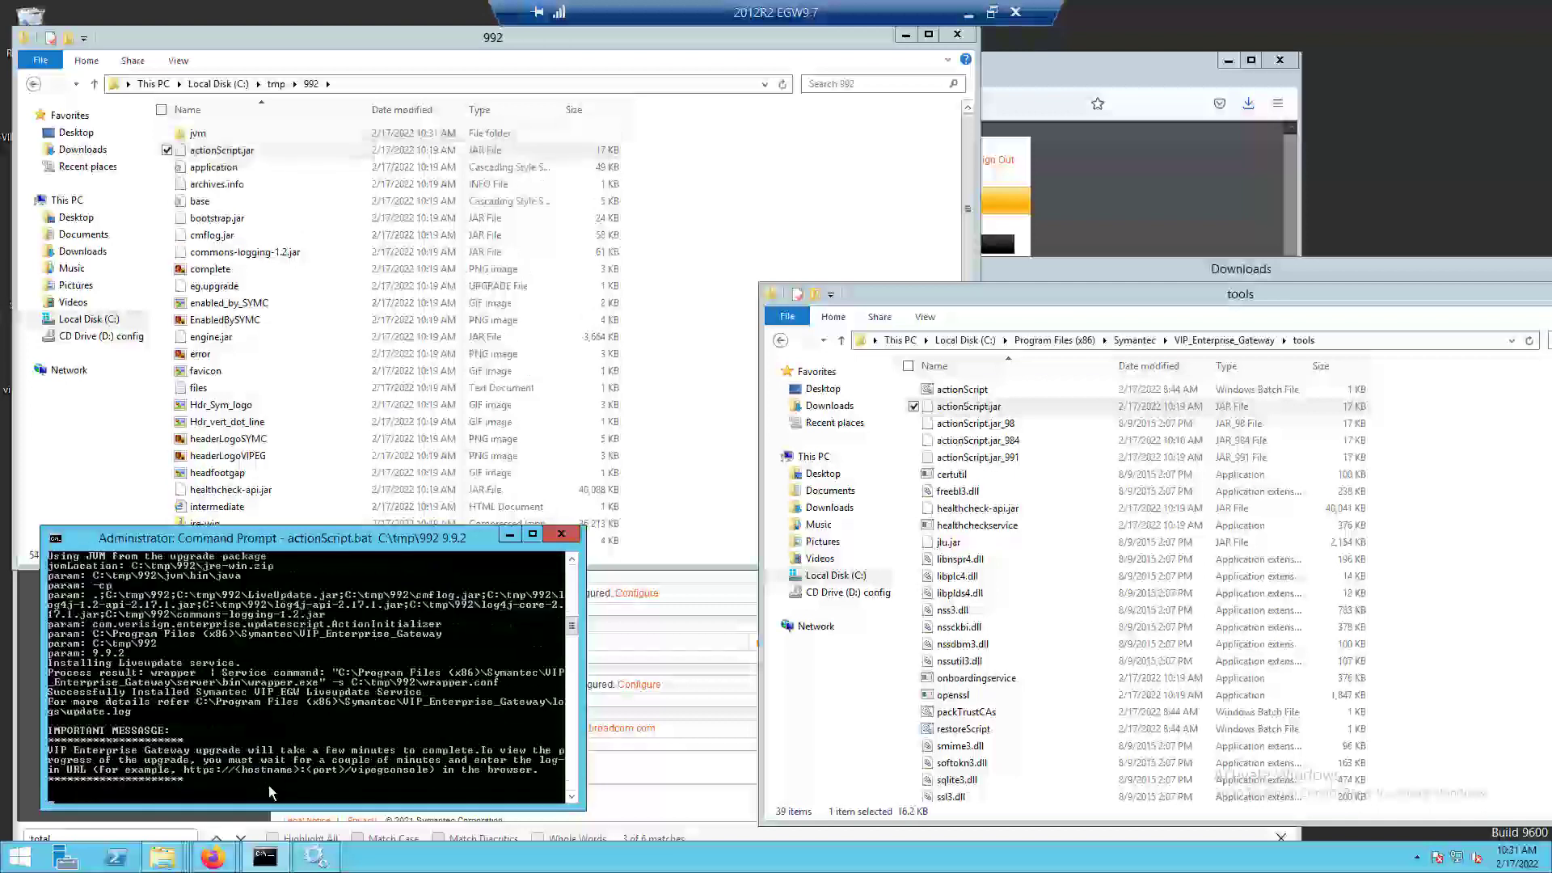
Switch to Firefox, reload the gateway console to follow the upgrade to its end, and sign in with the saved admin login.
left_click(213, 857)
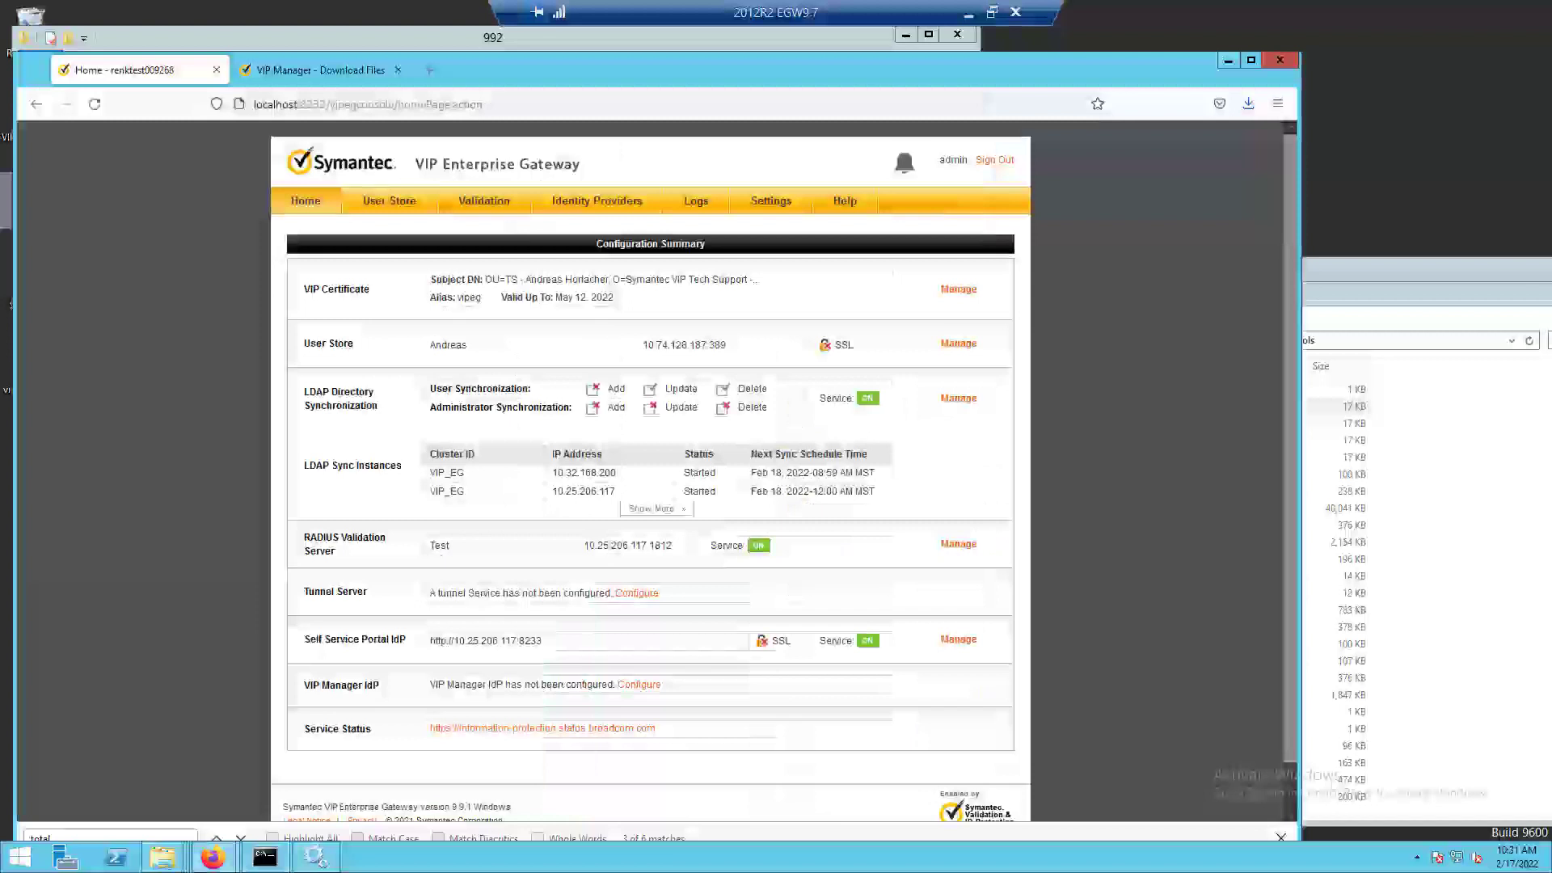
left_click(305, 201)
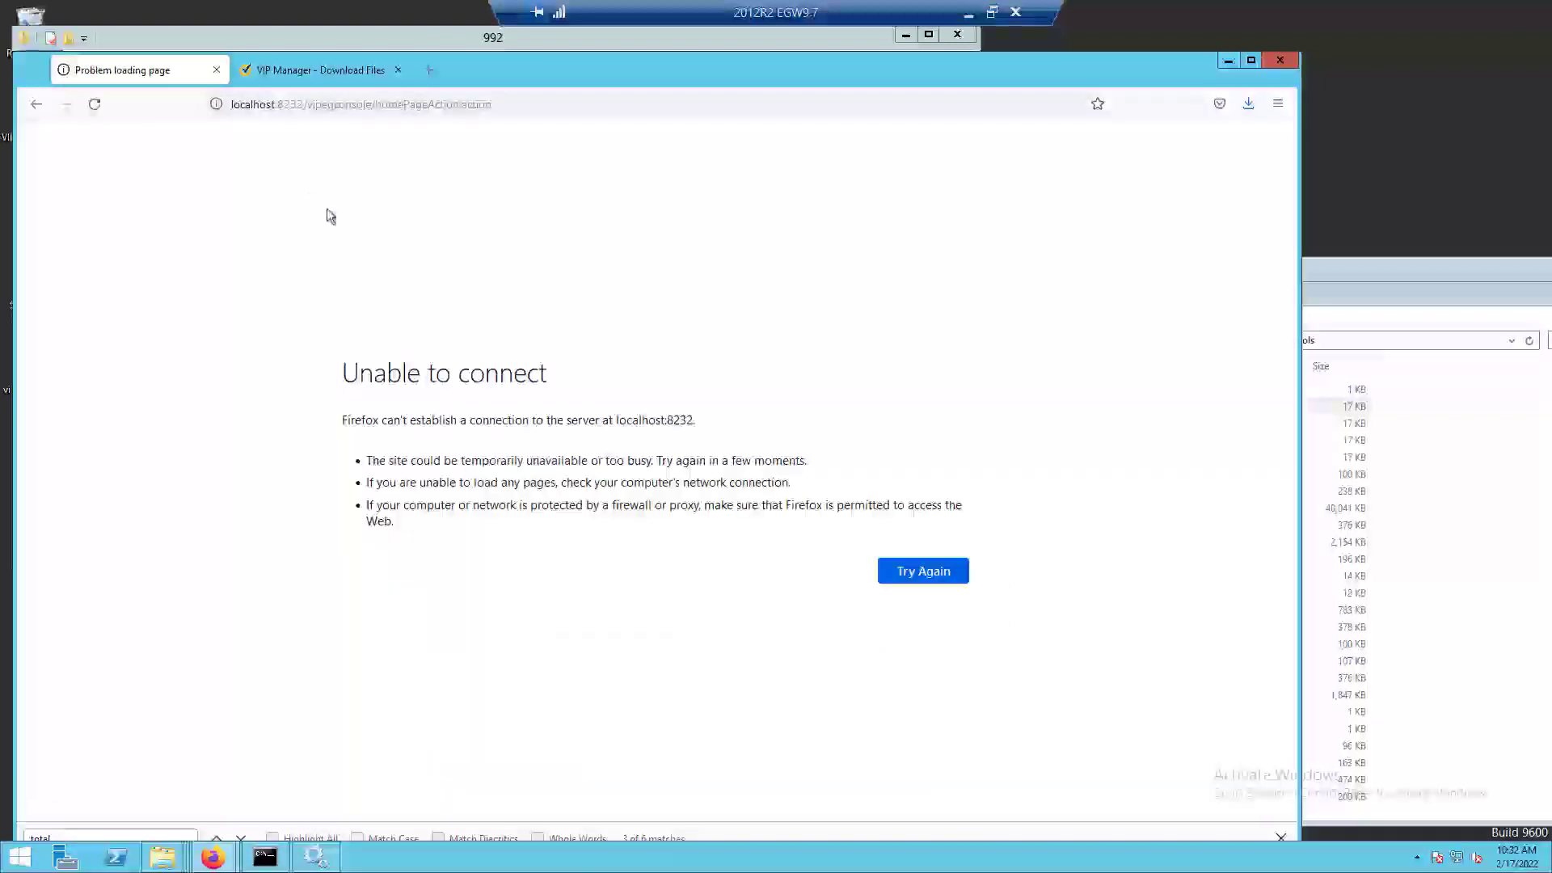
left_click(936, 569)
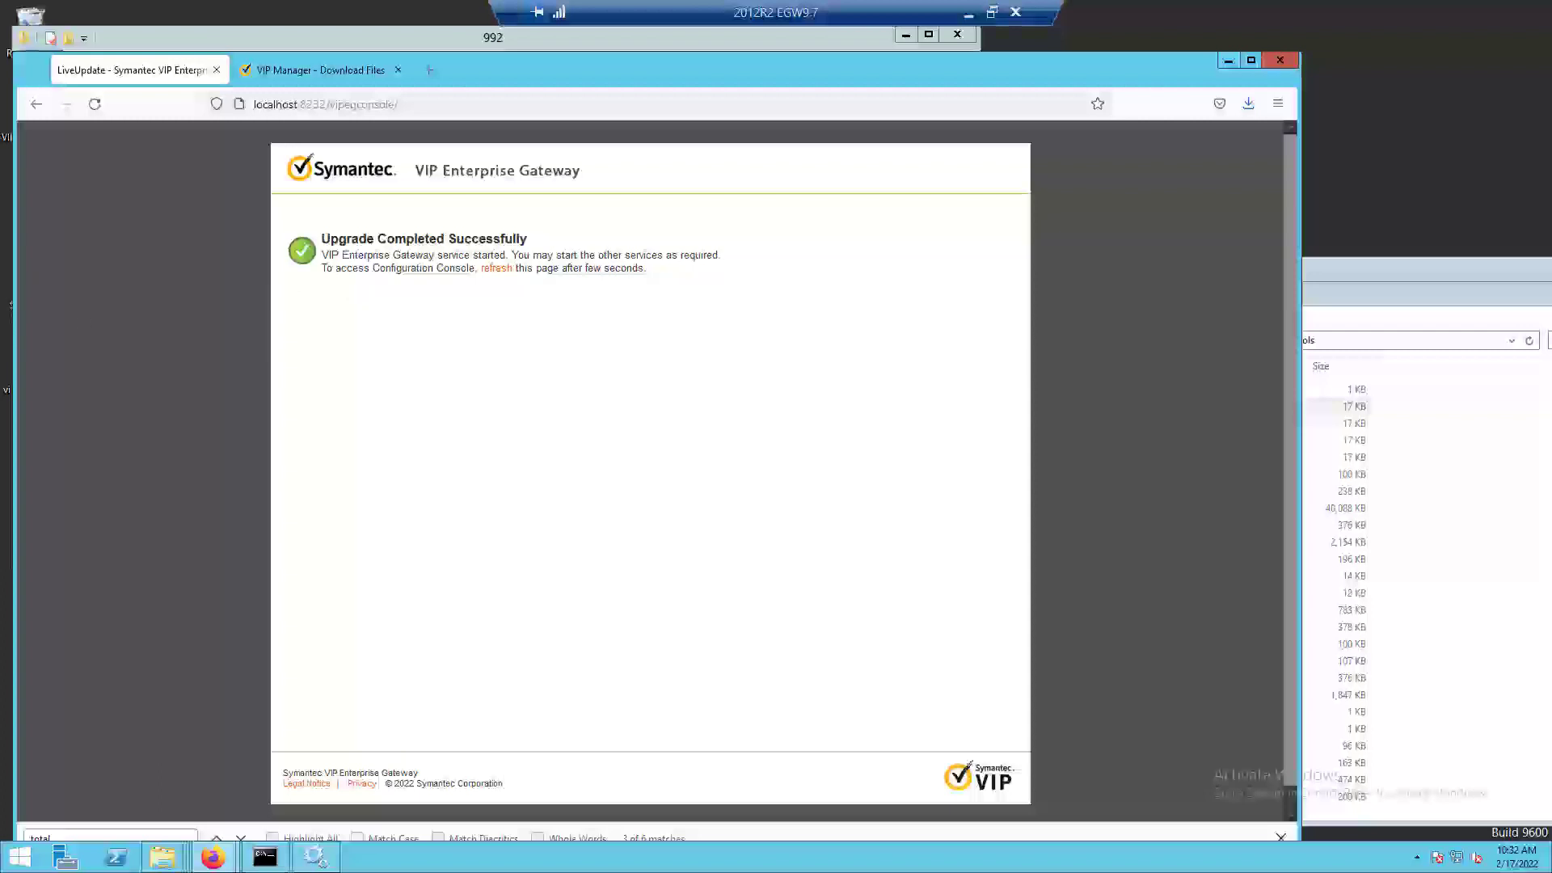
left_click(505, 268)
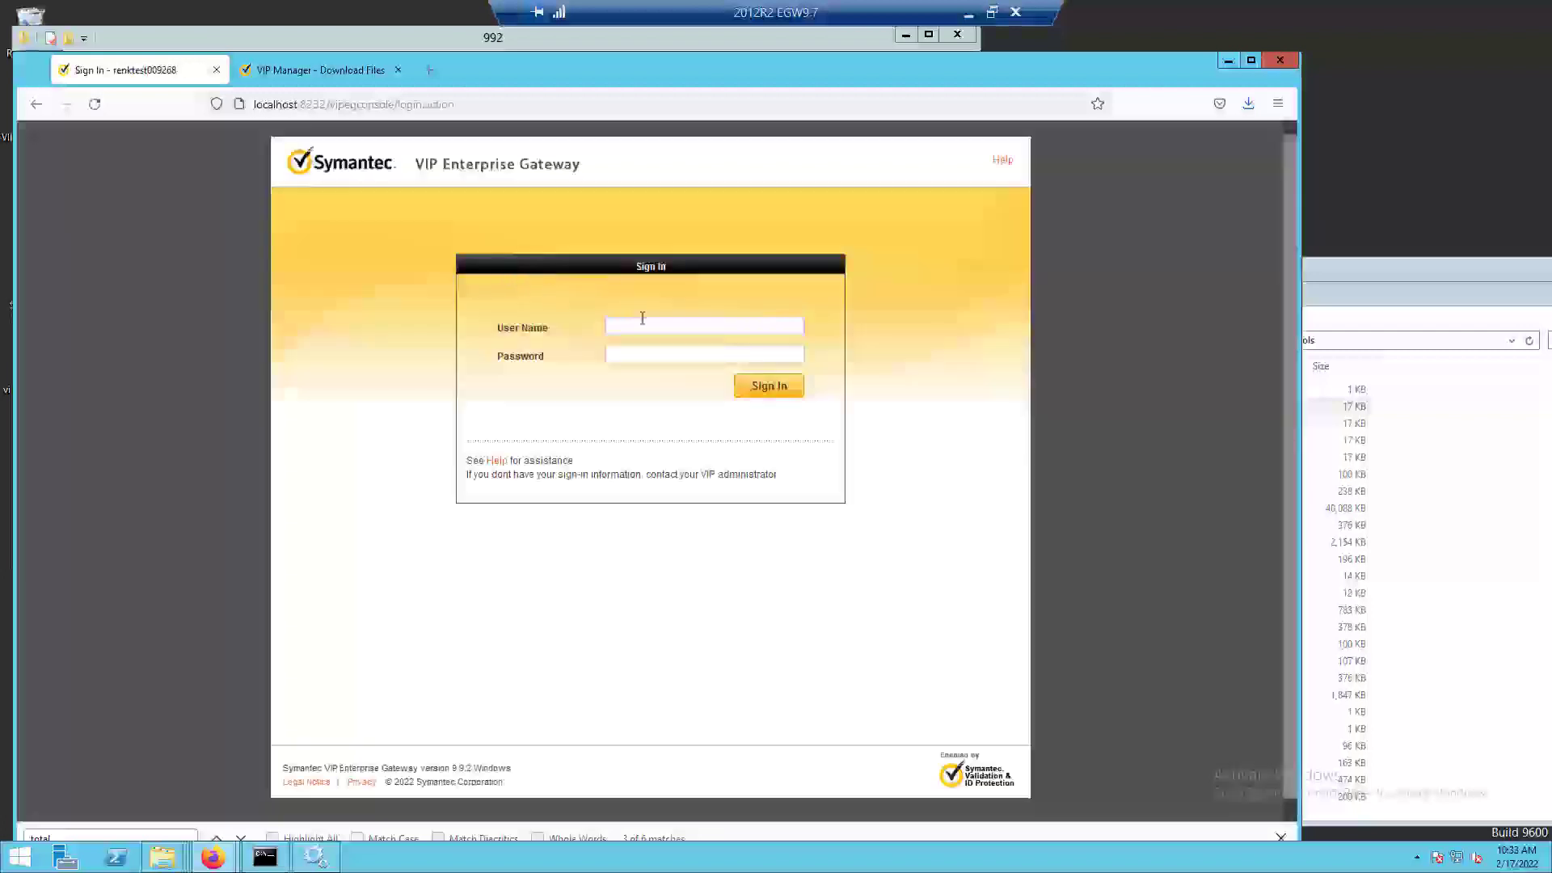
left_click(643, 324)
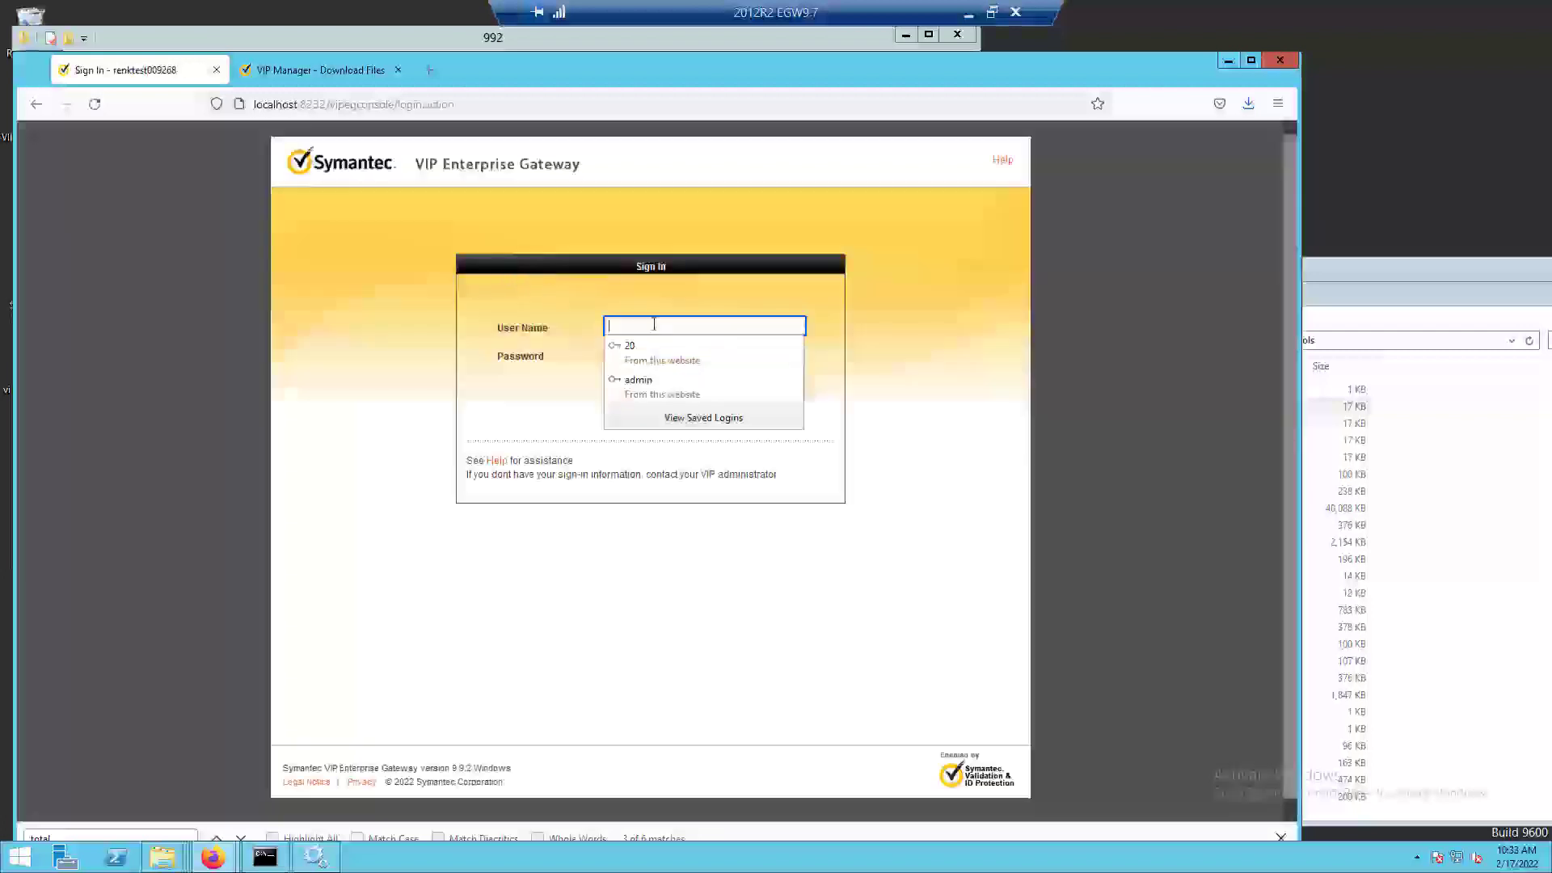
left_click(651, 391)
left_click(760, 387)
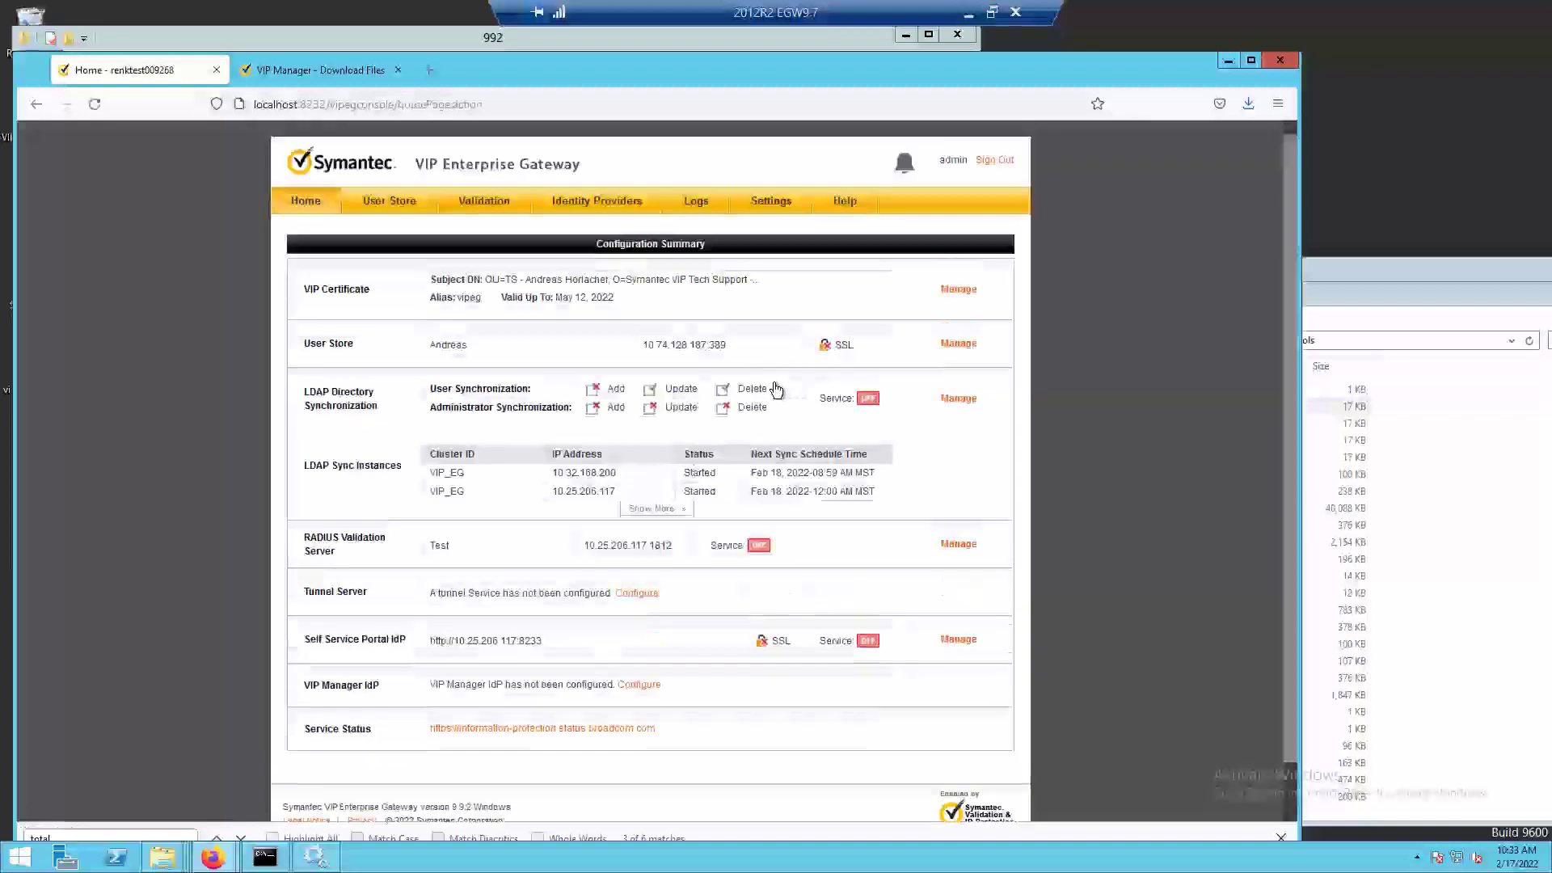
Open the user store's LDAP Directory Synchronization page, request its service to start, and run the synchronization simulation.
left_click(393, 202)
left_click(340, 306)
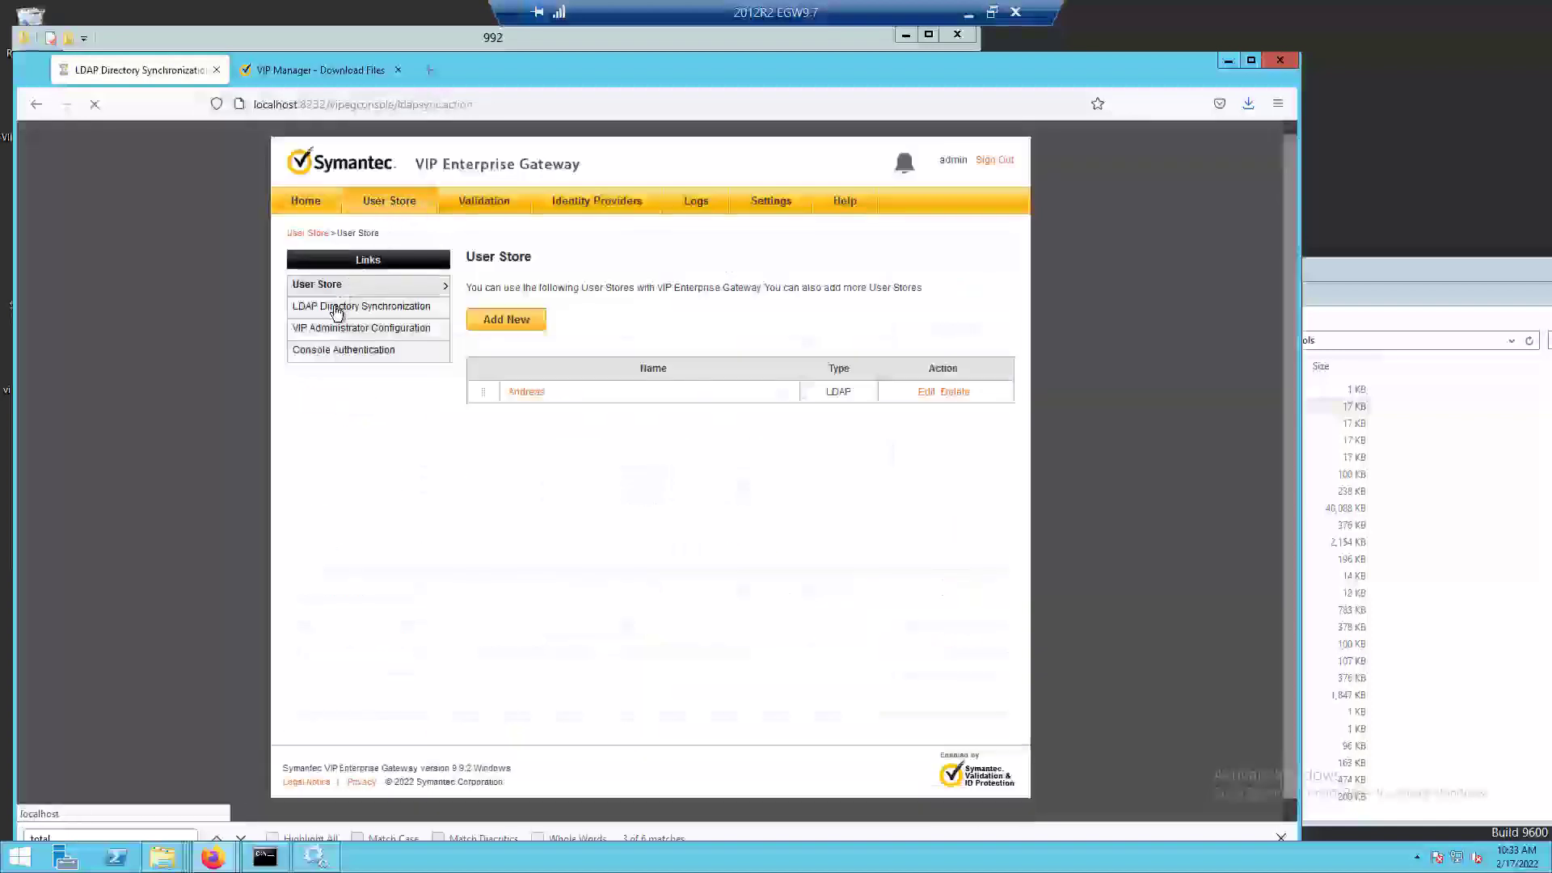
left_click(585, 284)
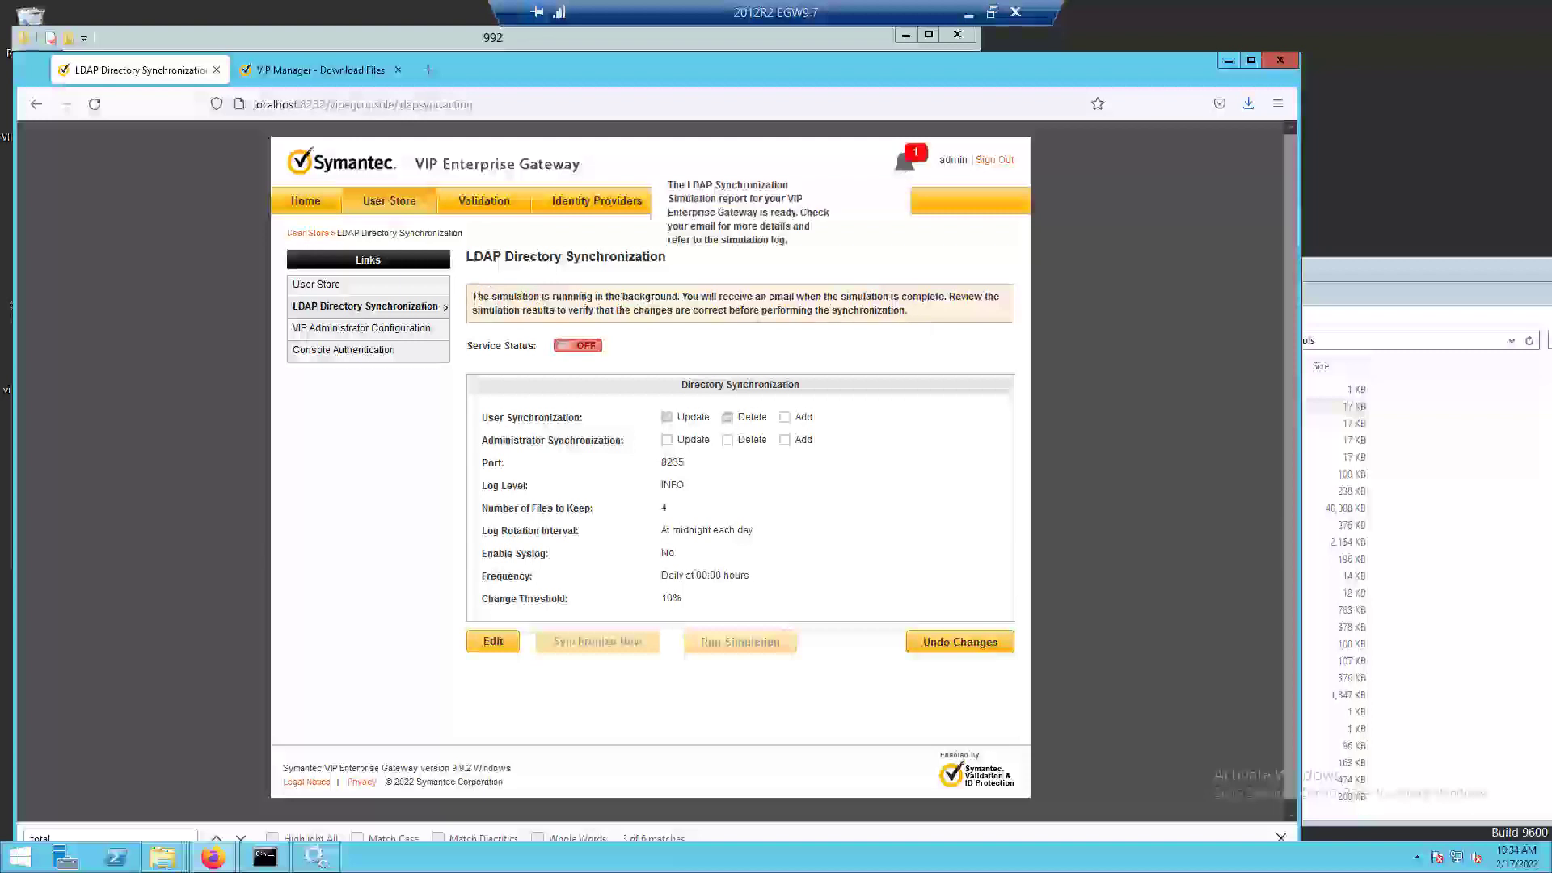
View the simulation report notification, reload the LDAP Directory Synchronization page, and switch its service on.
left_click(905, 166)
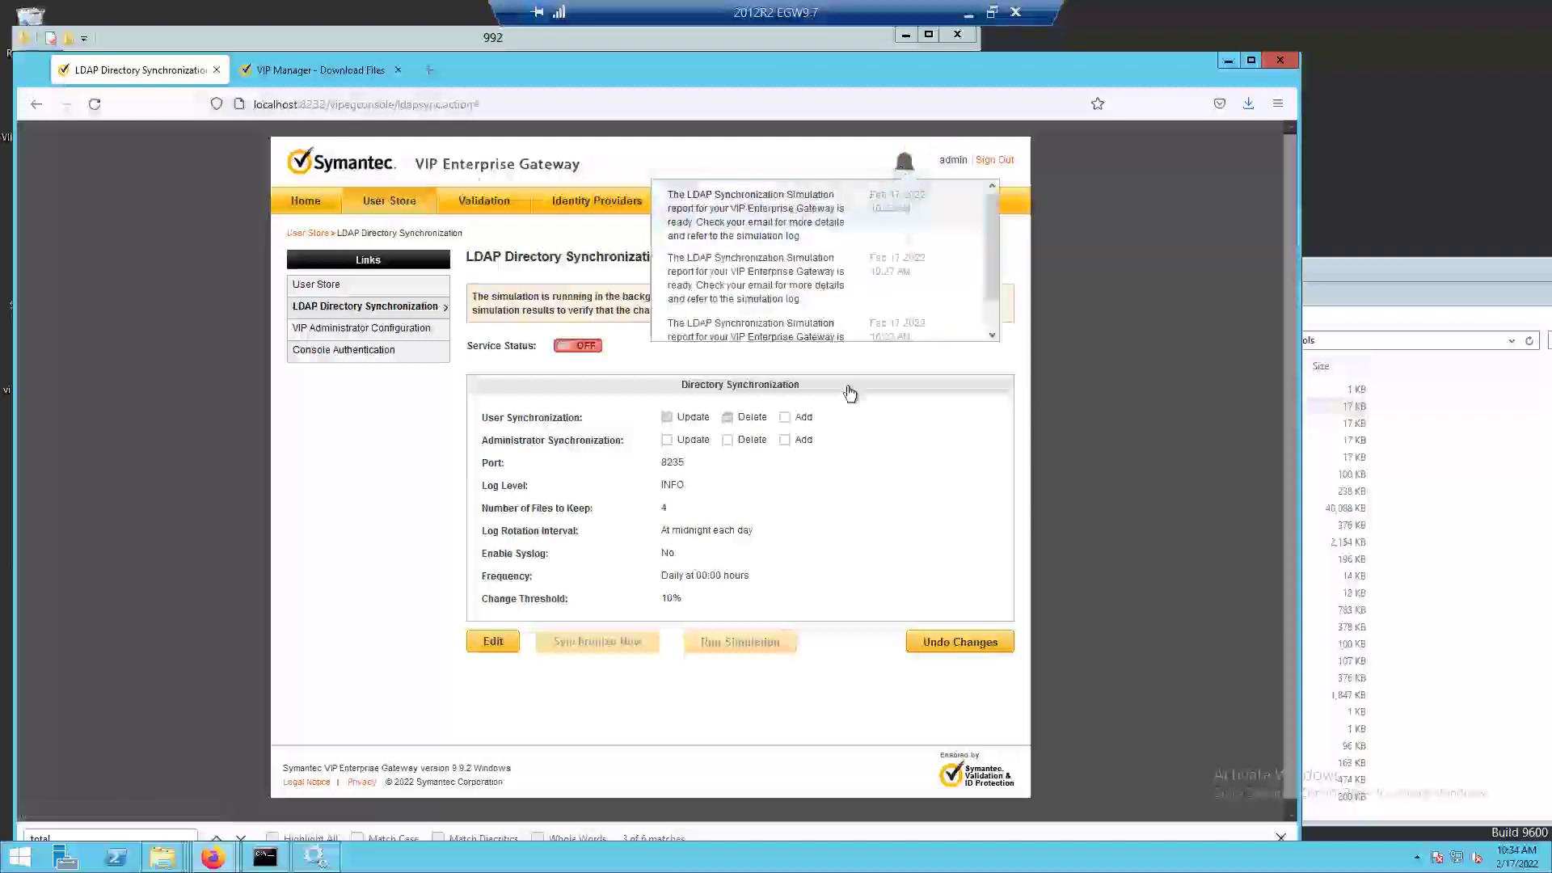
left_click(889, 521)
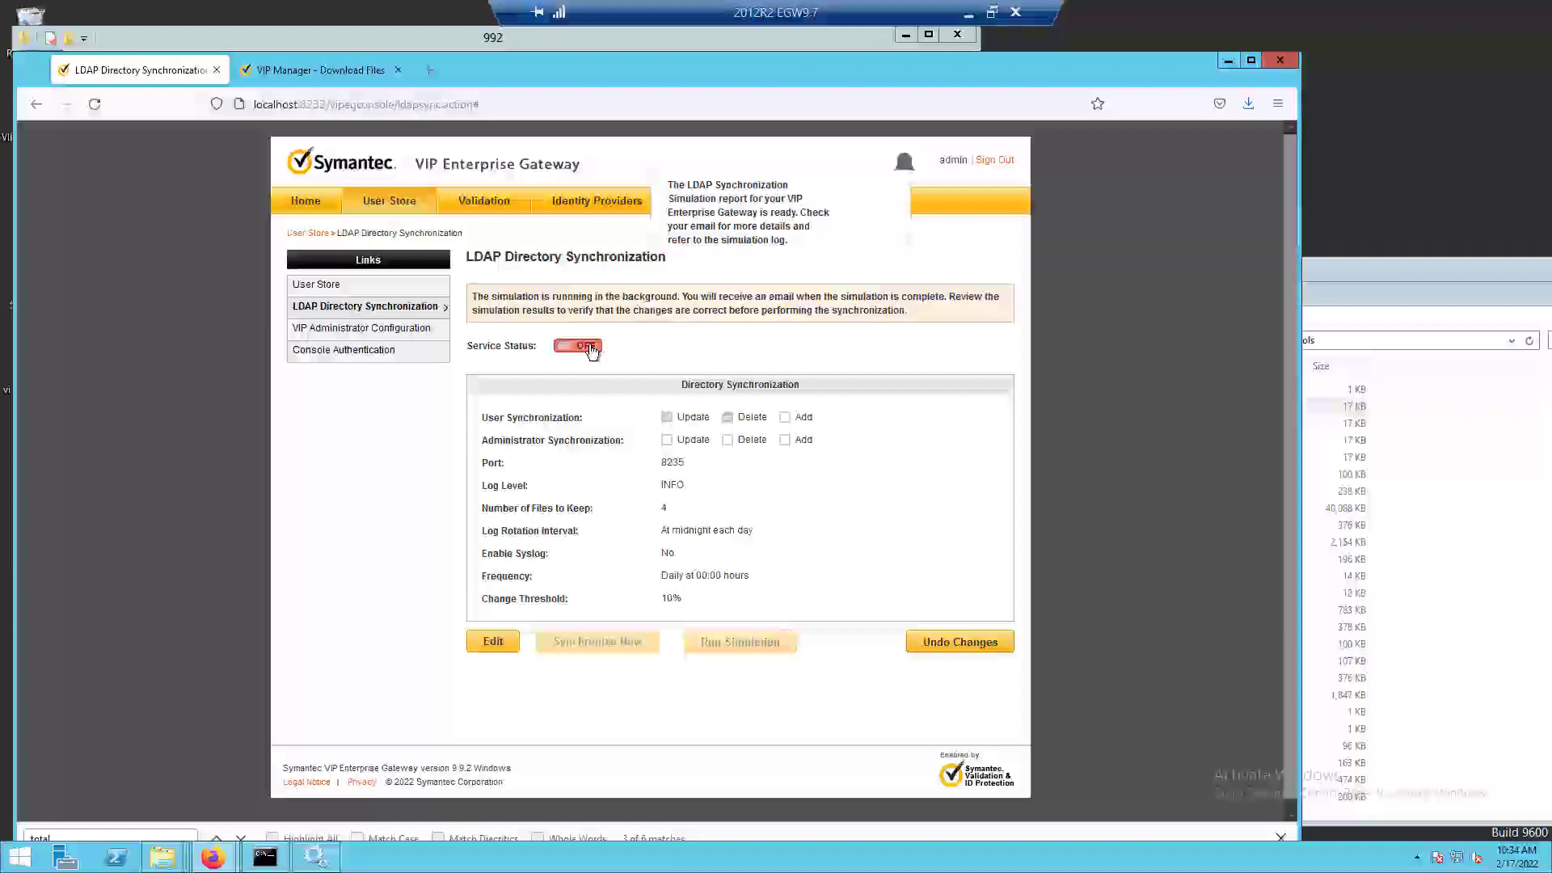
left_click(586, 346)
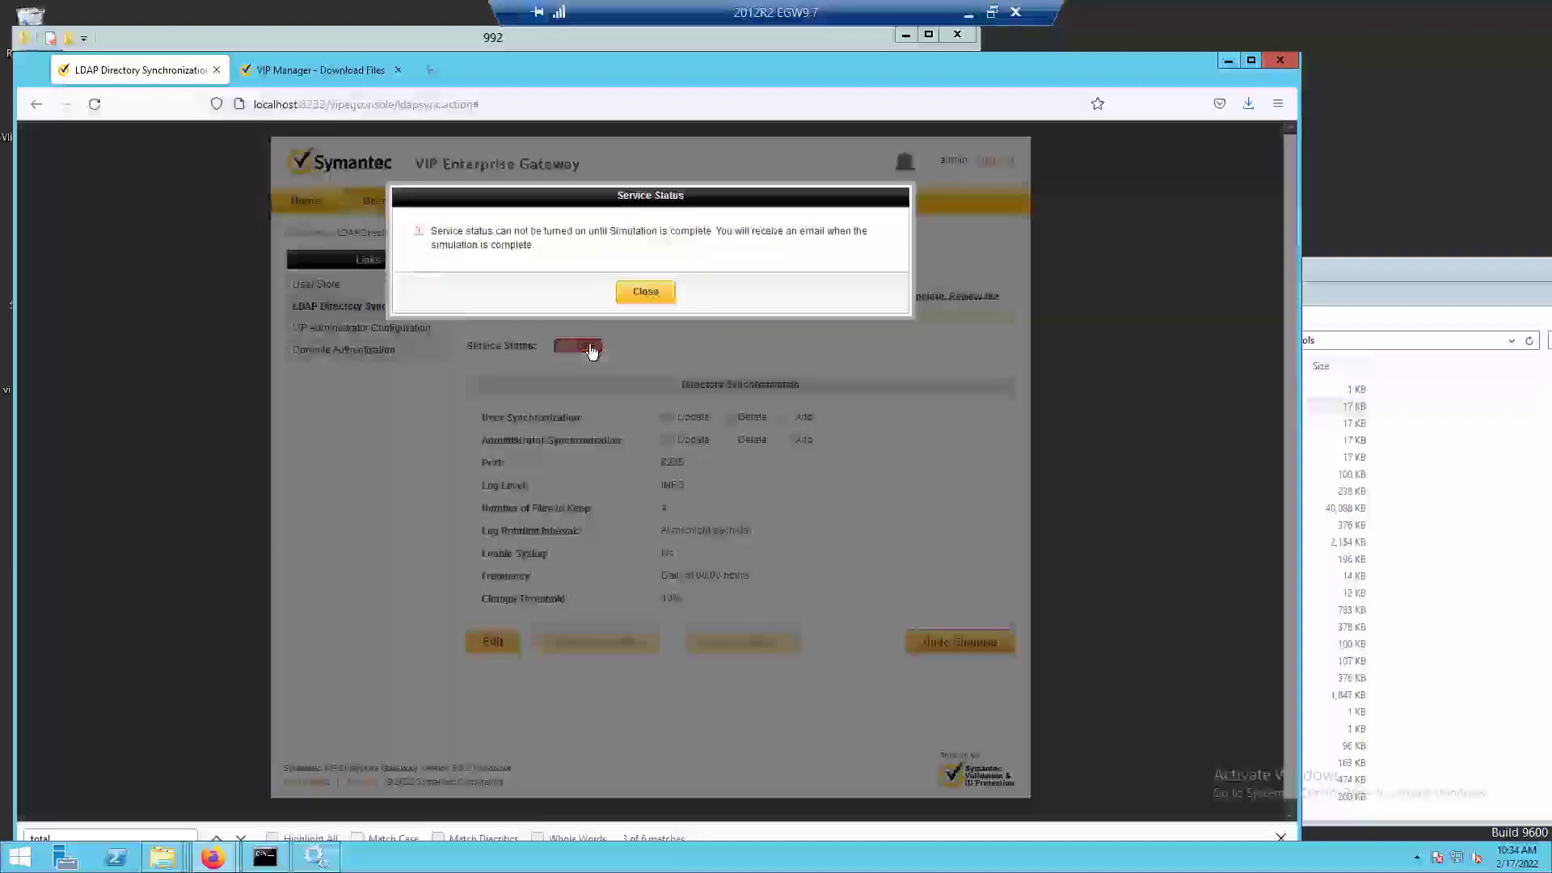
left_click(644, 292)
left_click(385, 313)
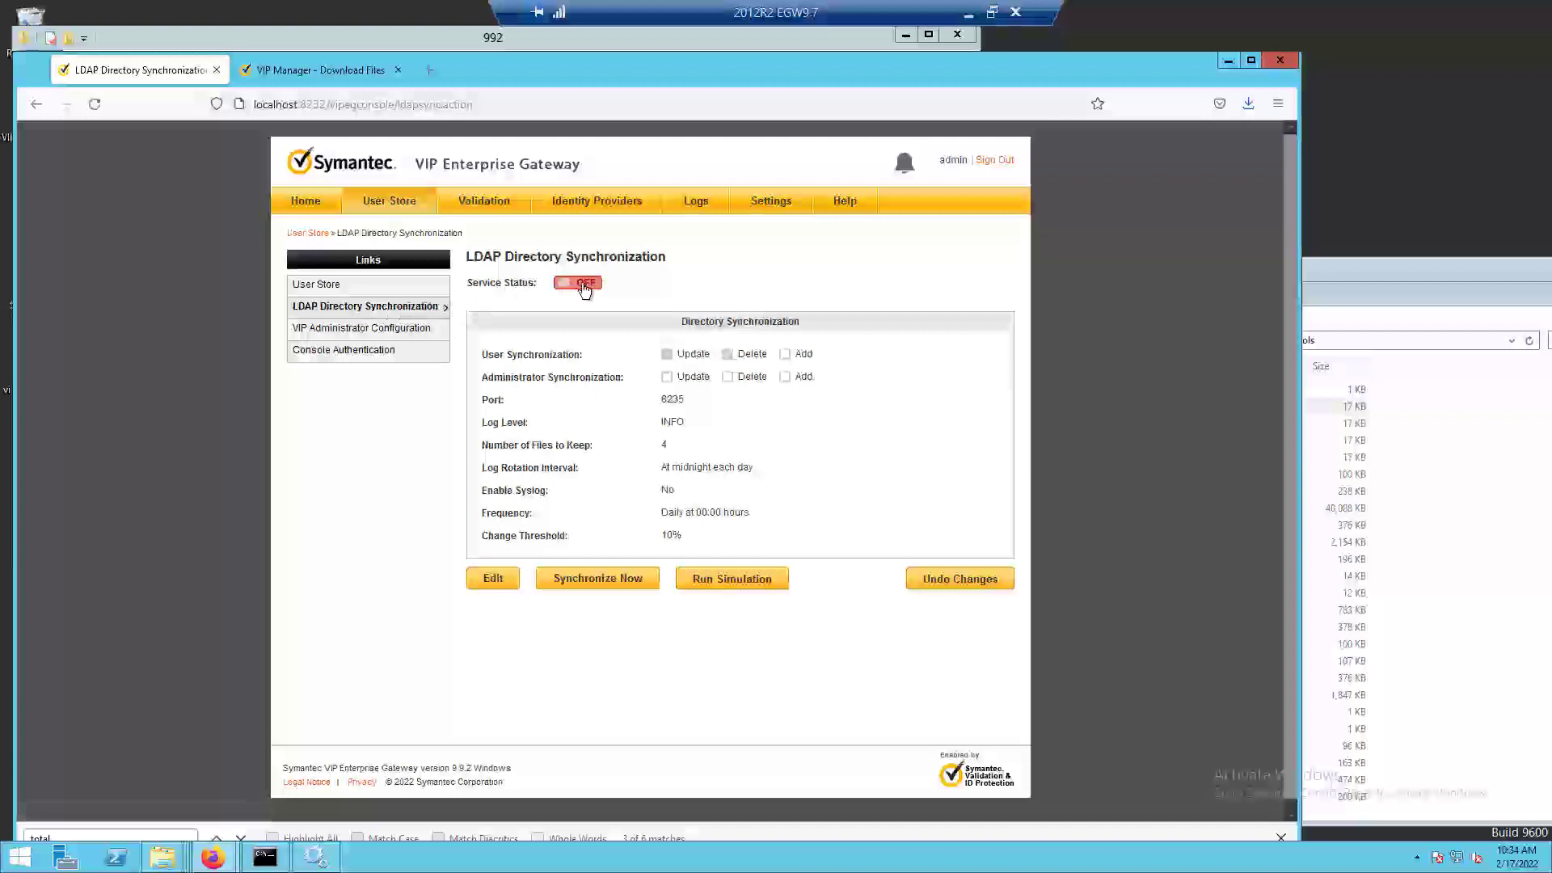
left_click(584, 284)
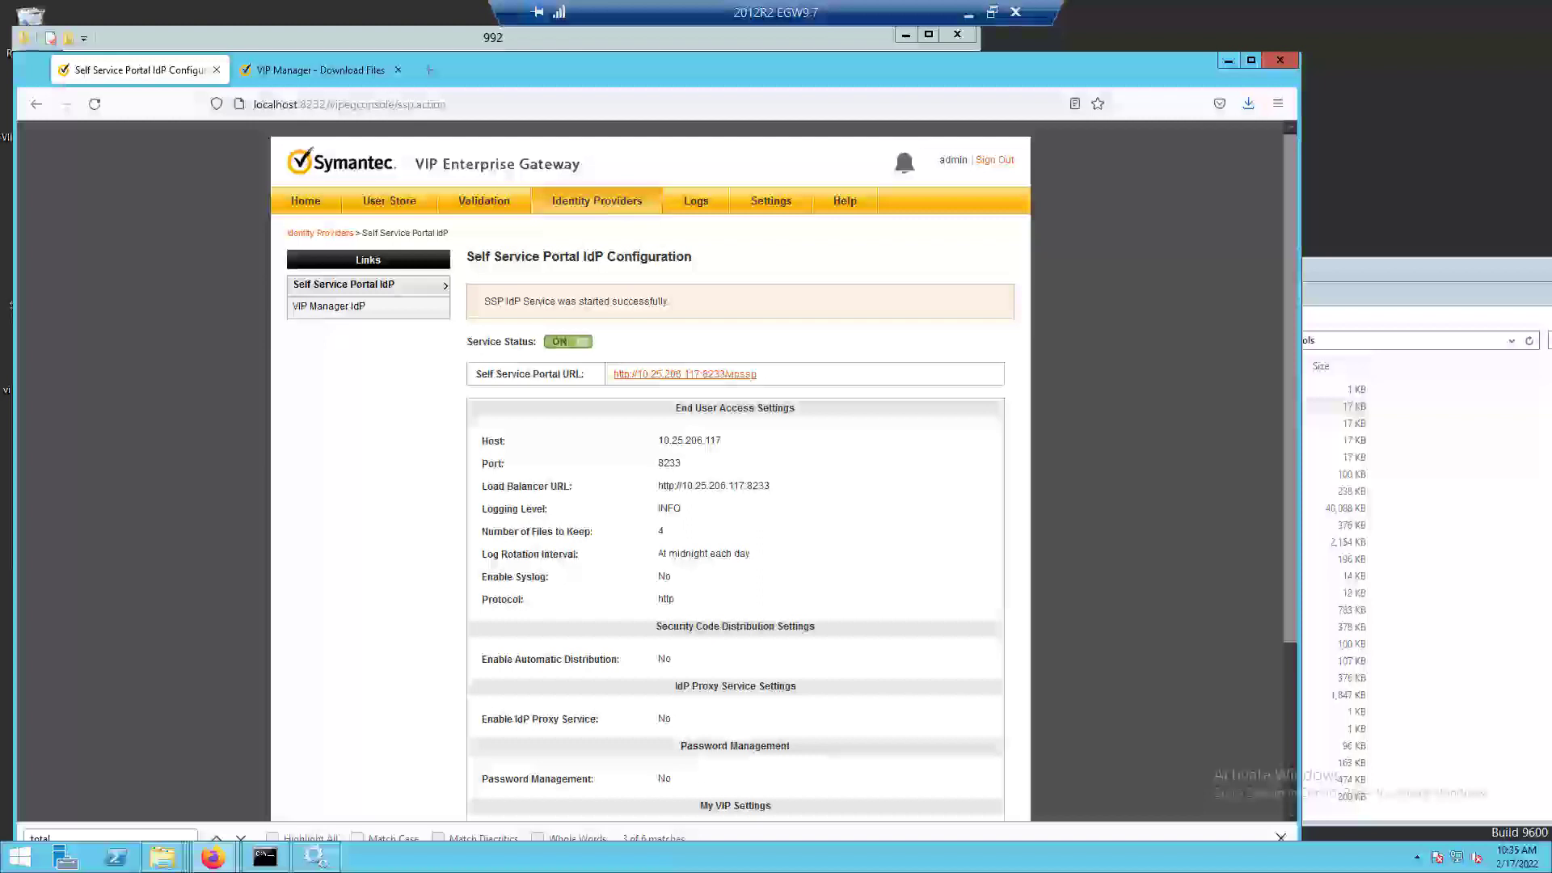
Check the RADIUS validation server and LDAP synchronization service statuses, and review the configuration summary and gateway version.
left_click(483, 201)
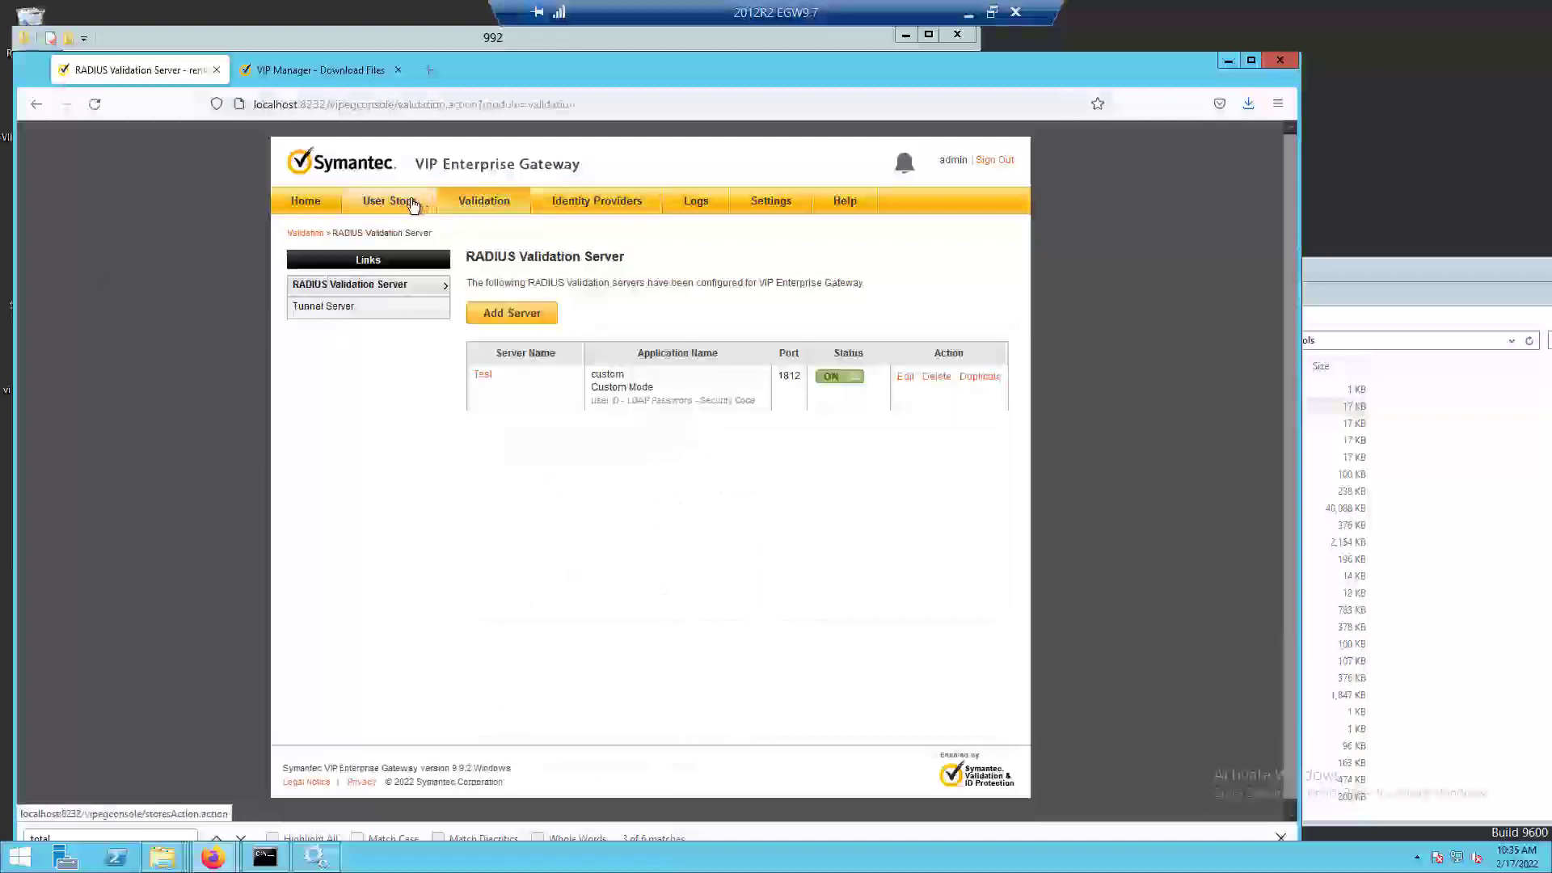
left_click(412, 205)
left_click(307, 307)
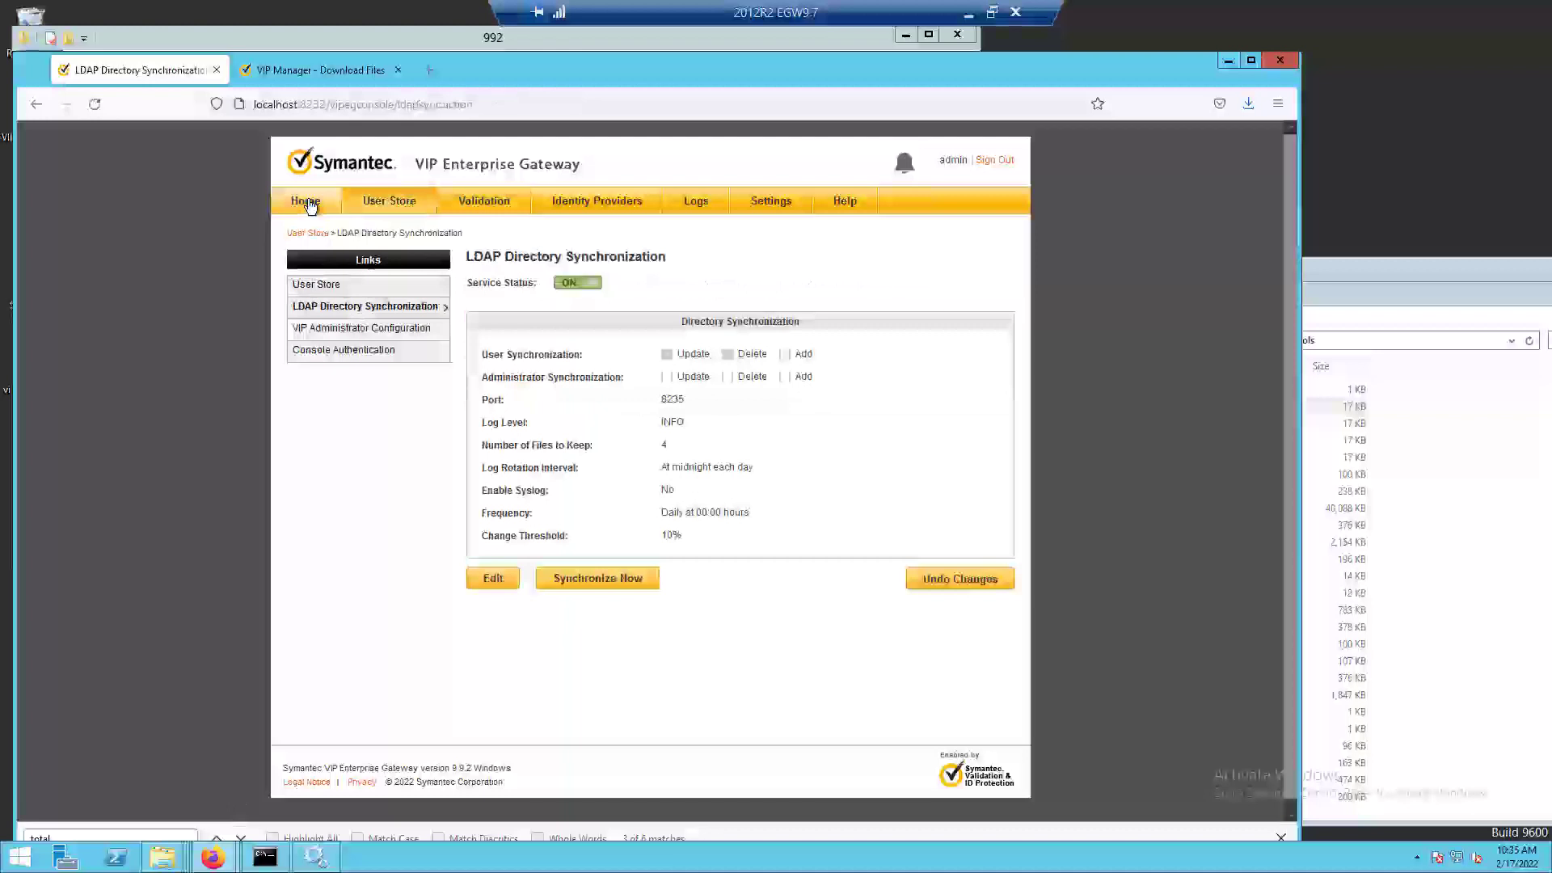
left_click(307, 203)
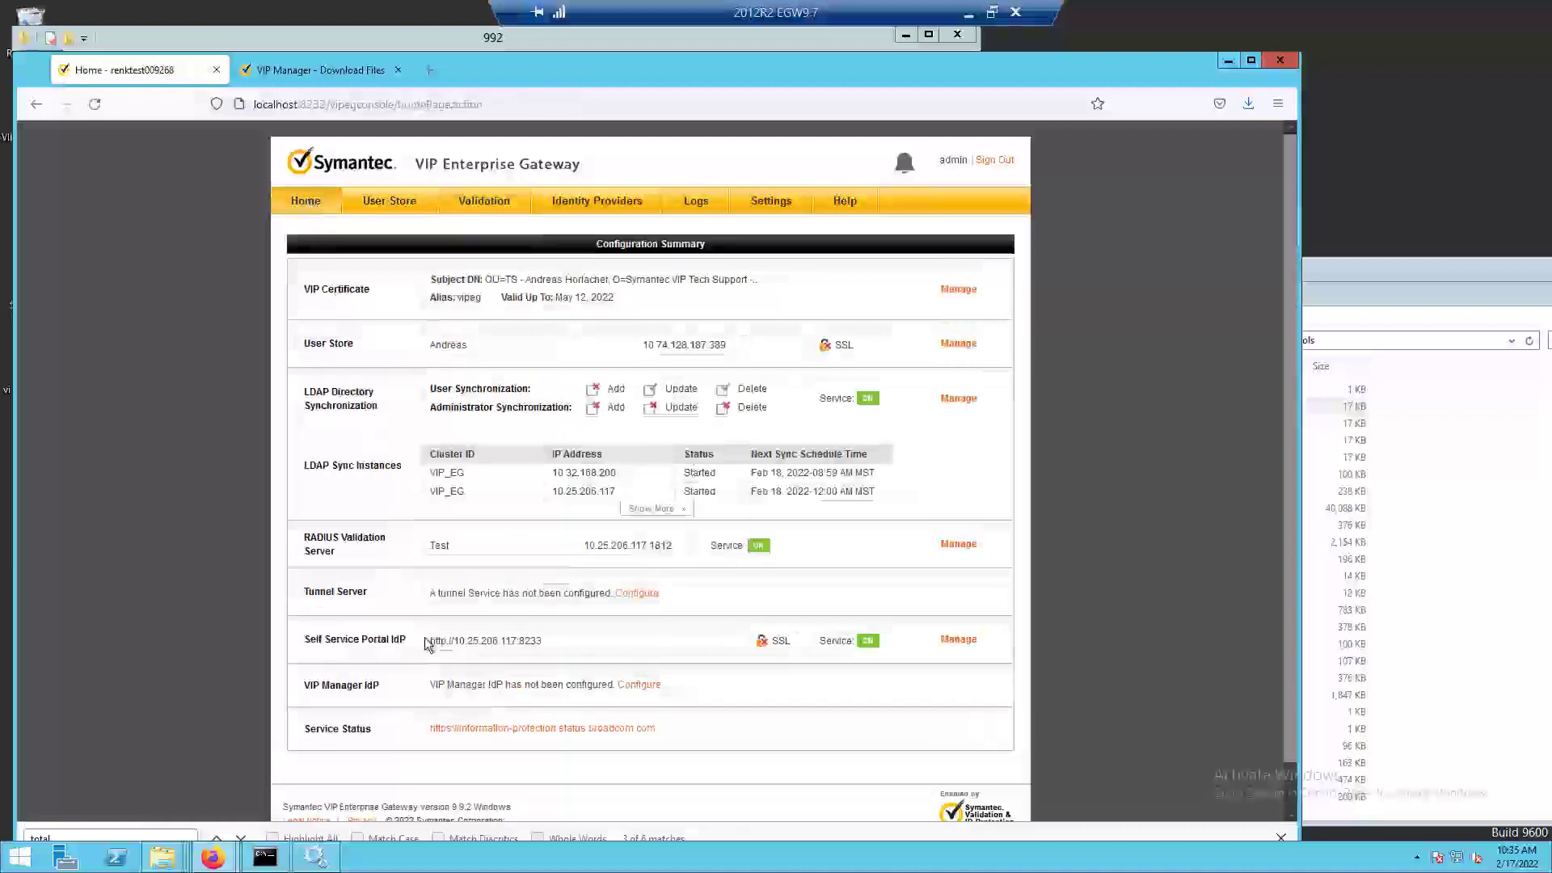
scroll(428, 644, "down", 1)
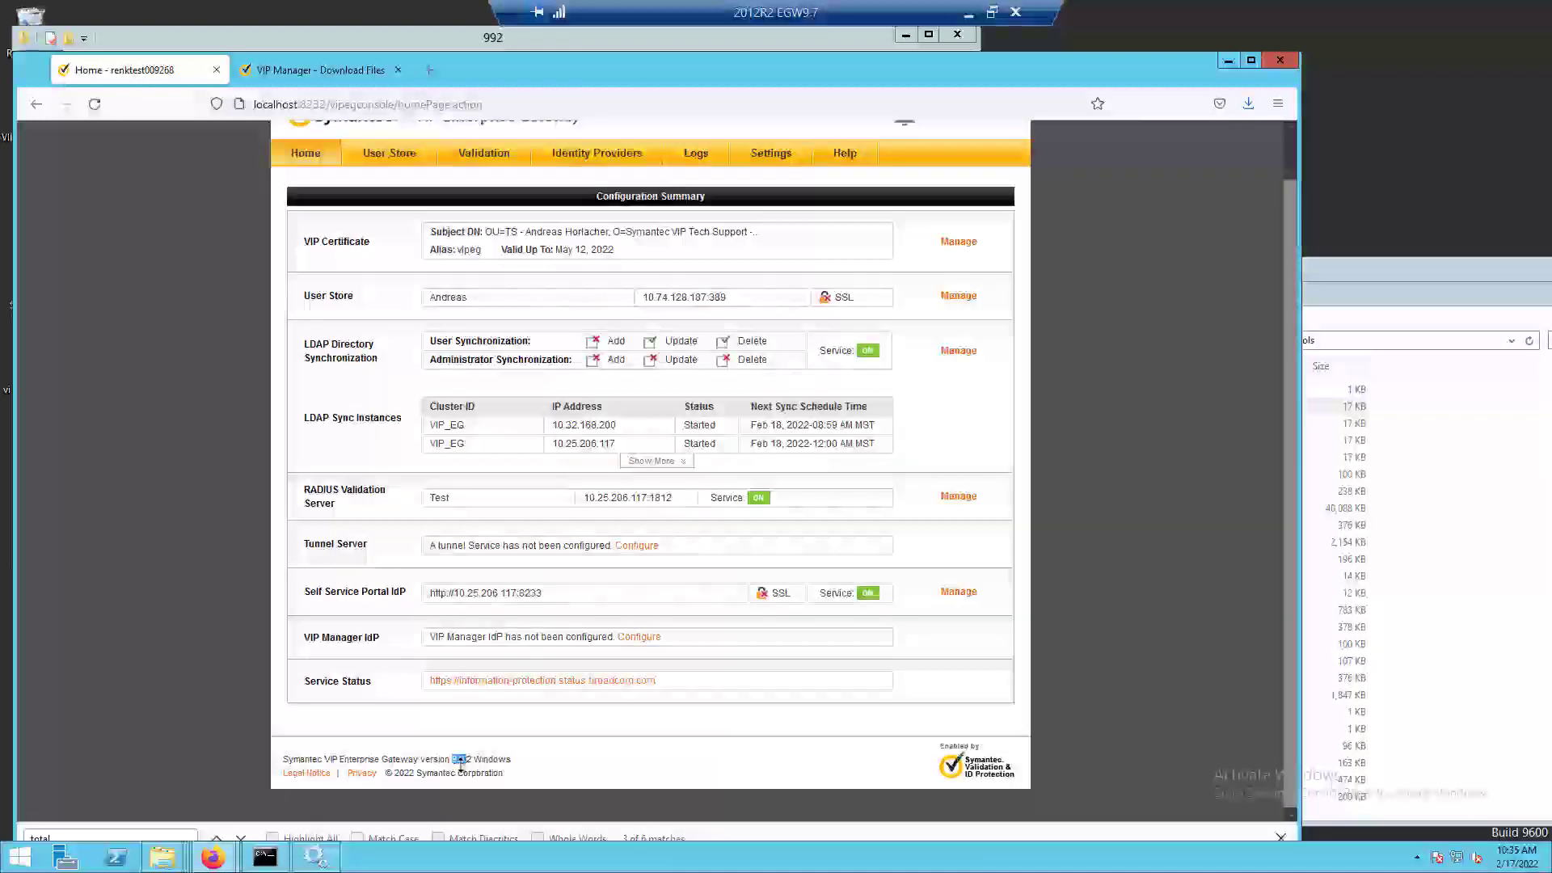
Switch to File Explorer, open the version text file in the VIP_Enterprise_Gateway folder, and return to the gateway console's home page in Firefox.
mouse_move(162, 863)
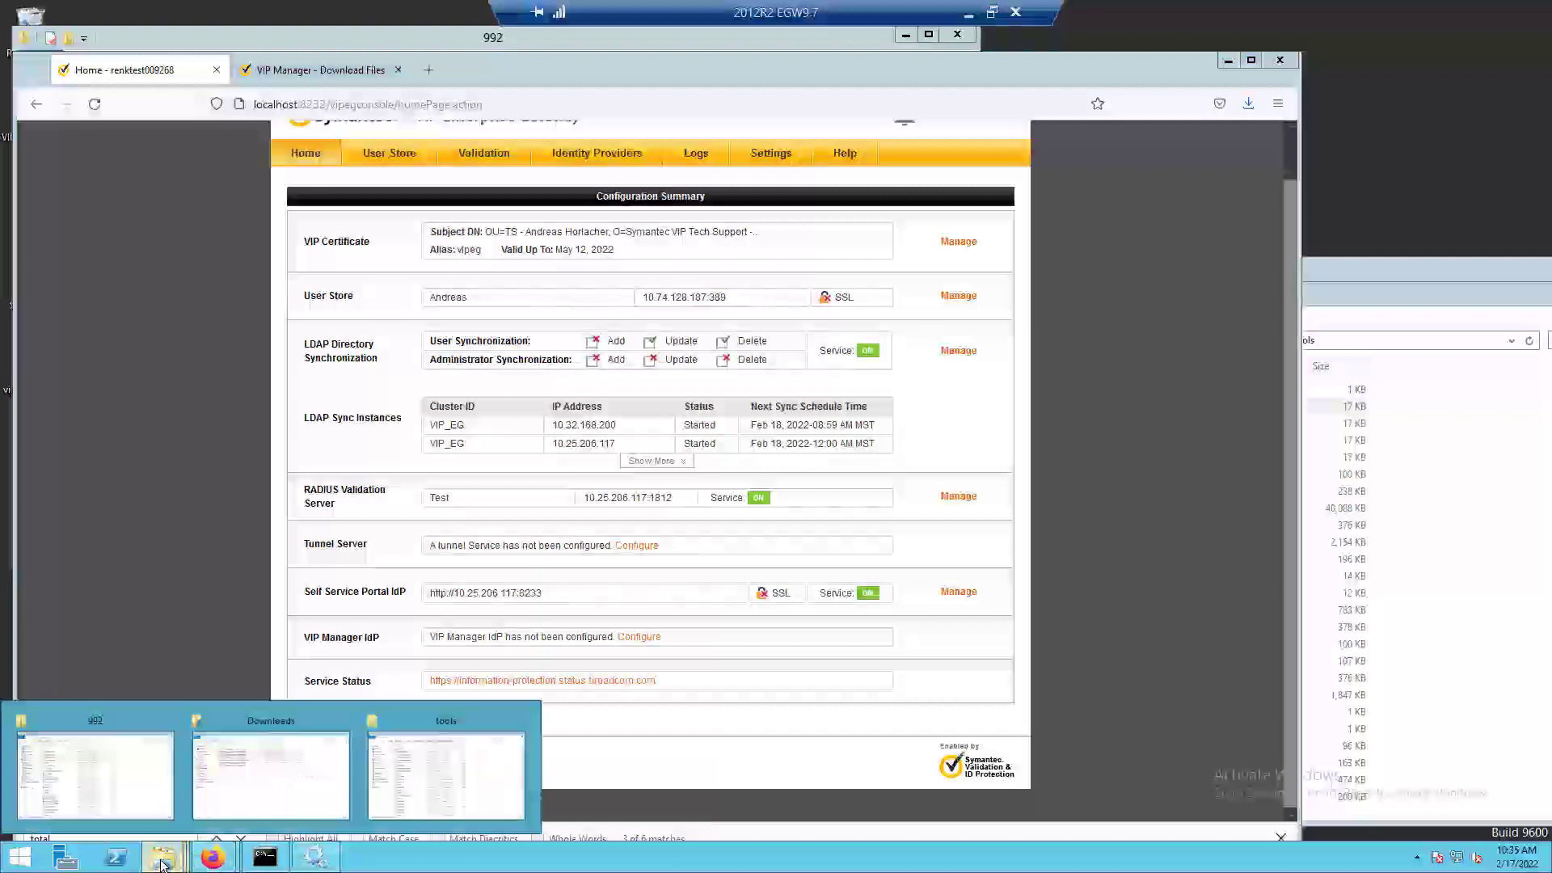
left_click(402, 784)
left_click(1224, 340)
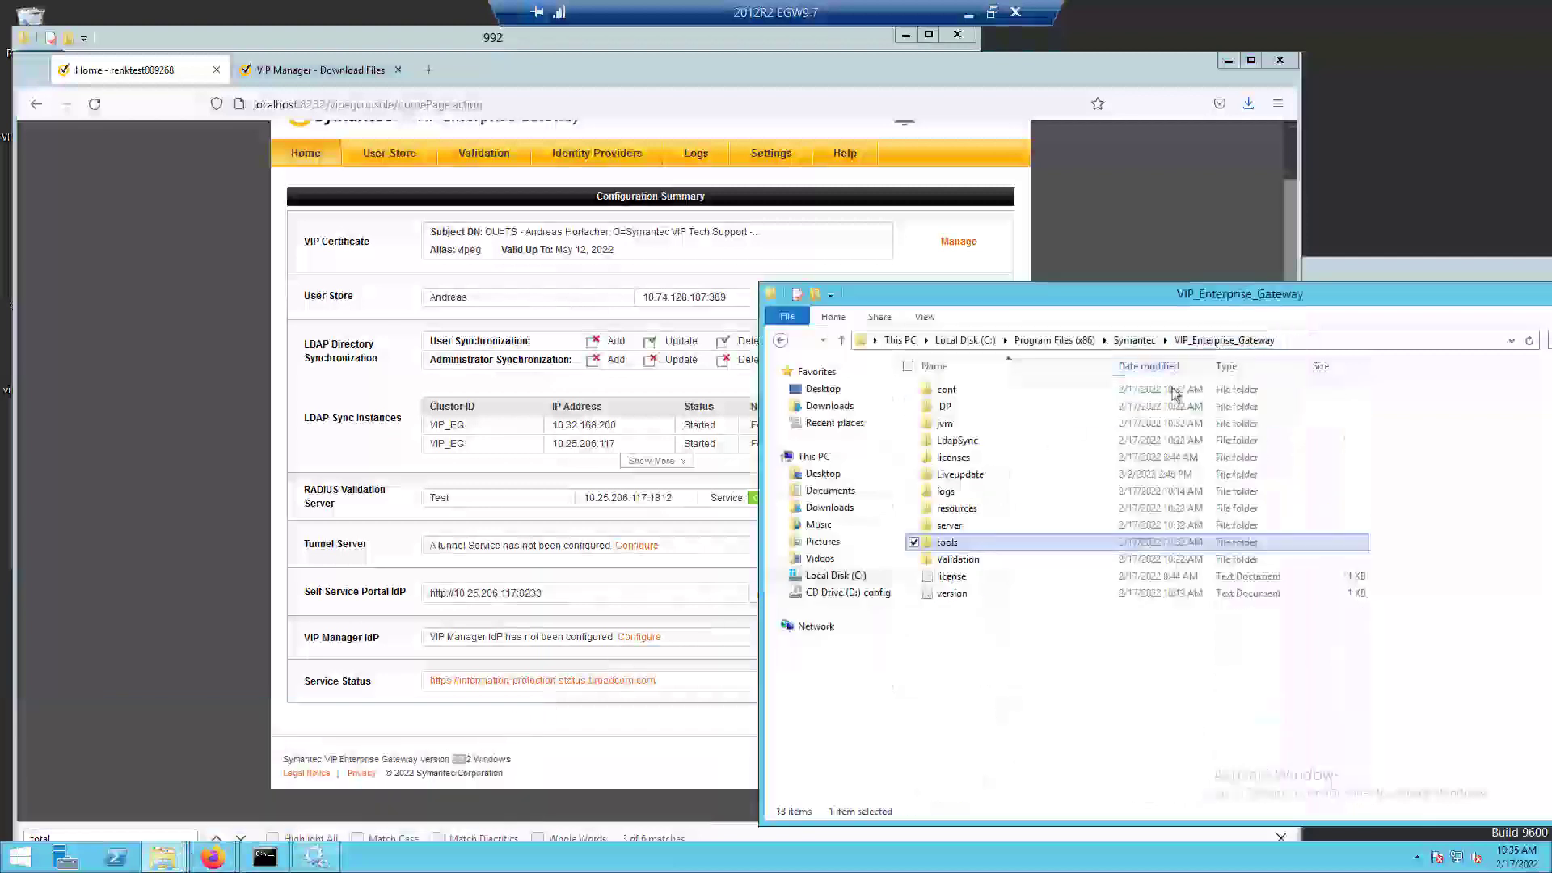
double_click(957, 594)
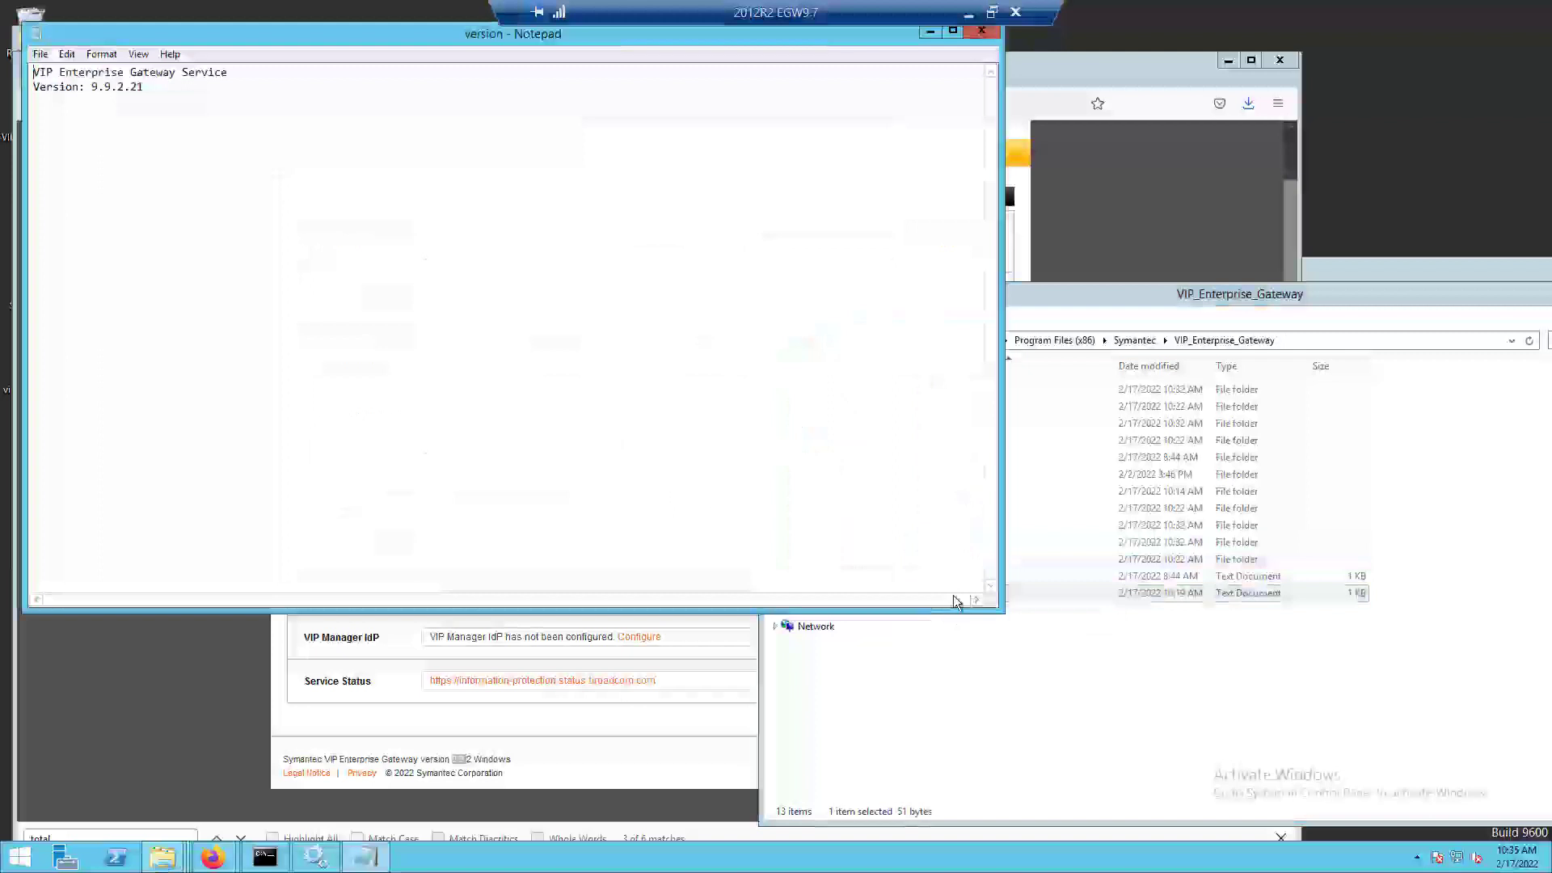
left_click(225, 680)
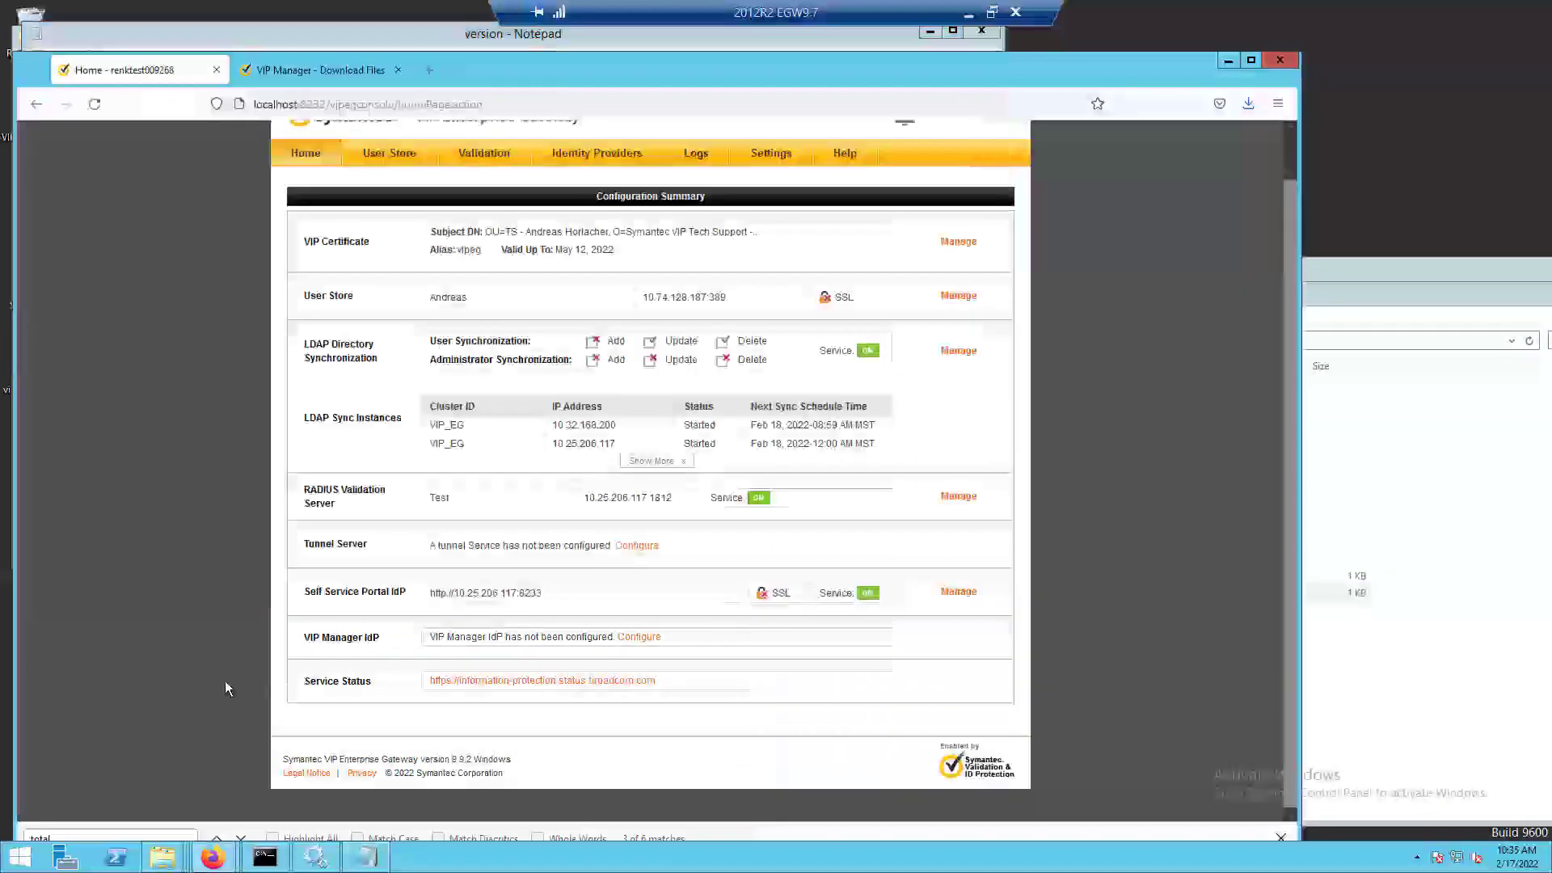
left_click(305, 157)
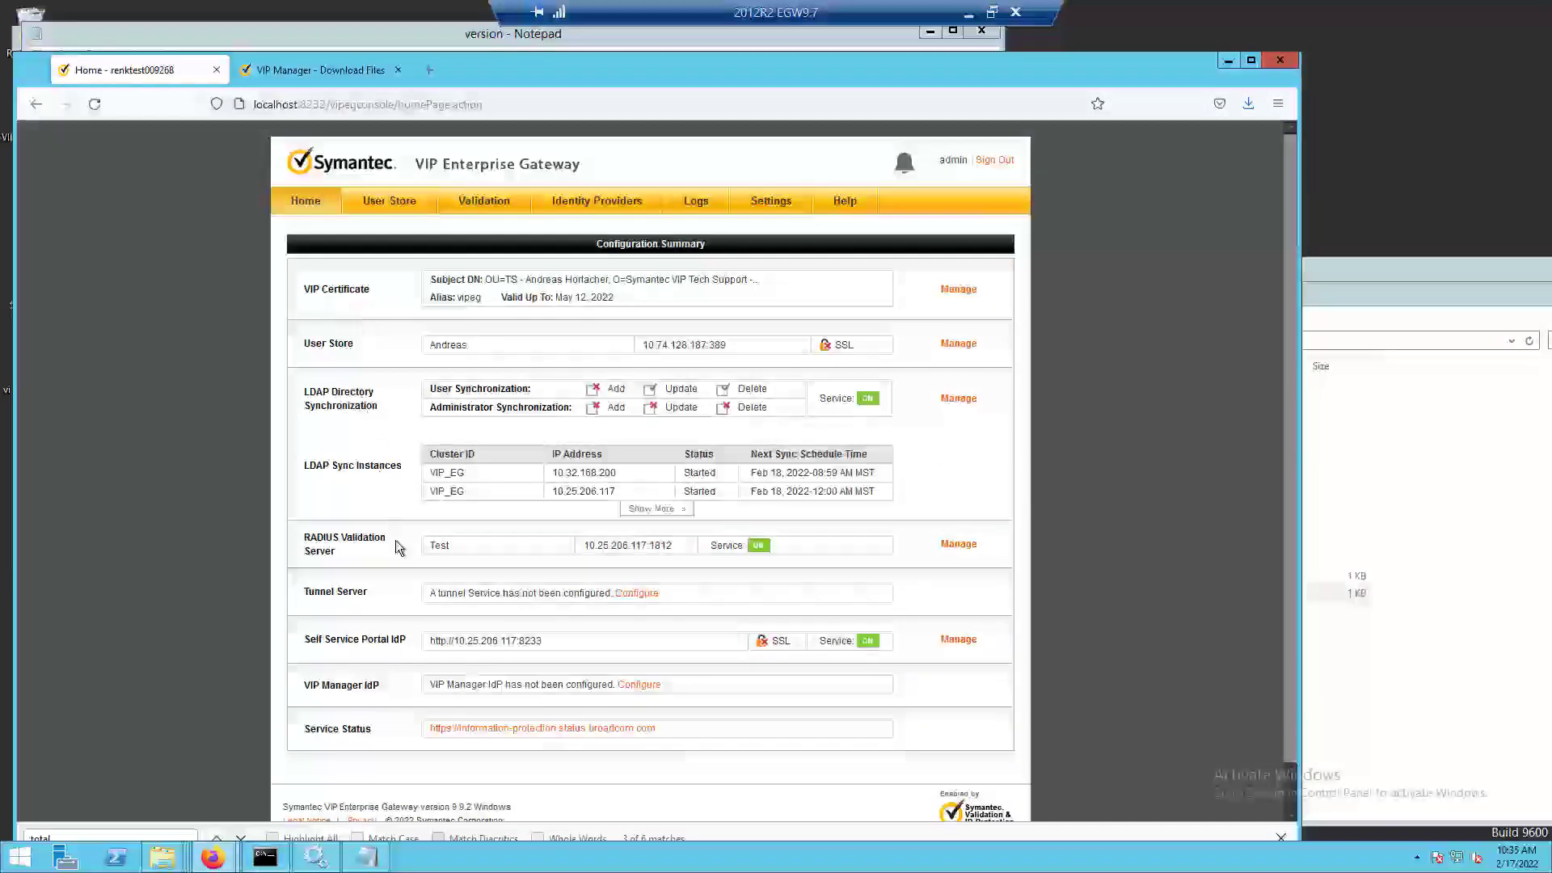
Switch to Command Prompt and run the vipDiagnostic tool from the gateway's tools folder.
left_click(267, 863)
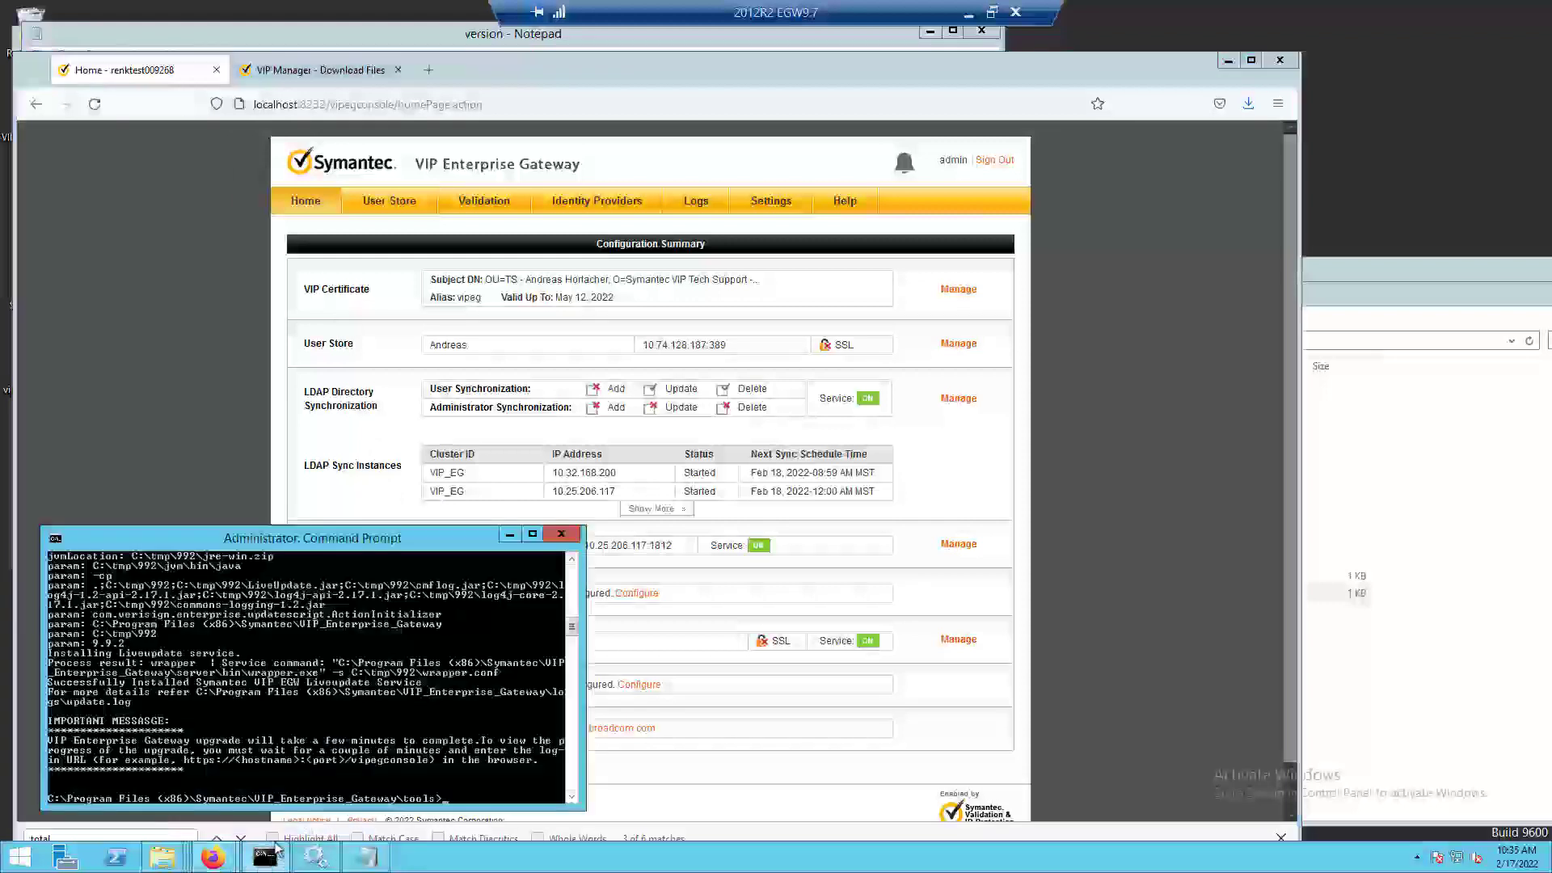
left_click_drag(417, 524, 483, 293)
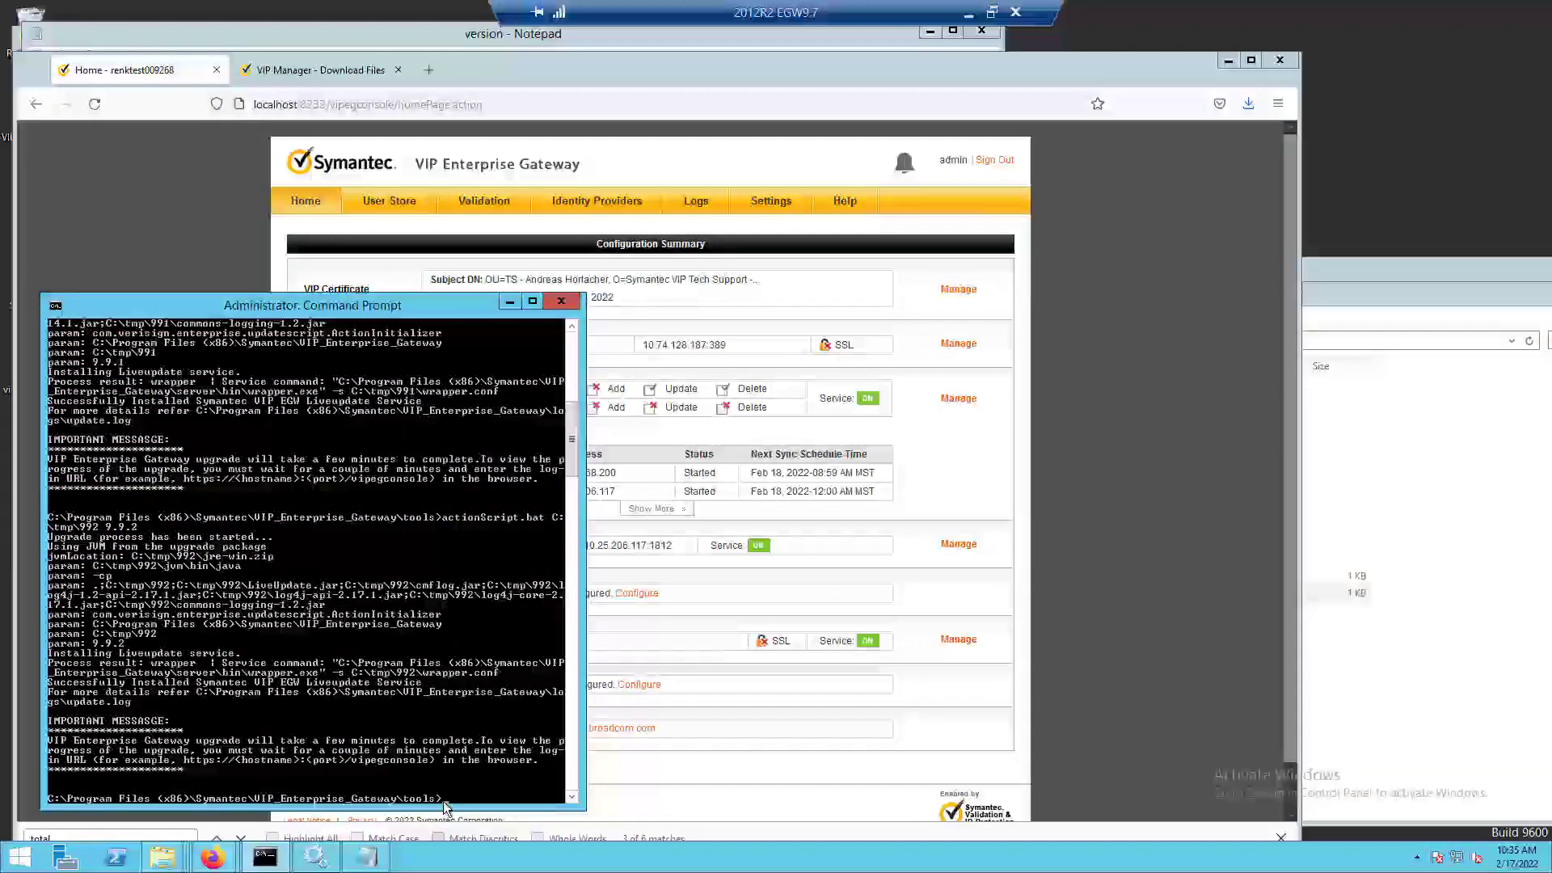
type("vipd")
key("Tab")
key("Return")
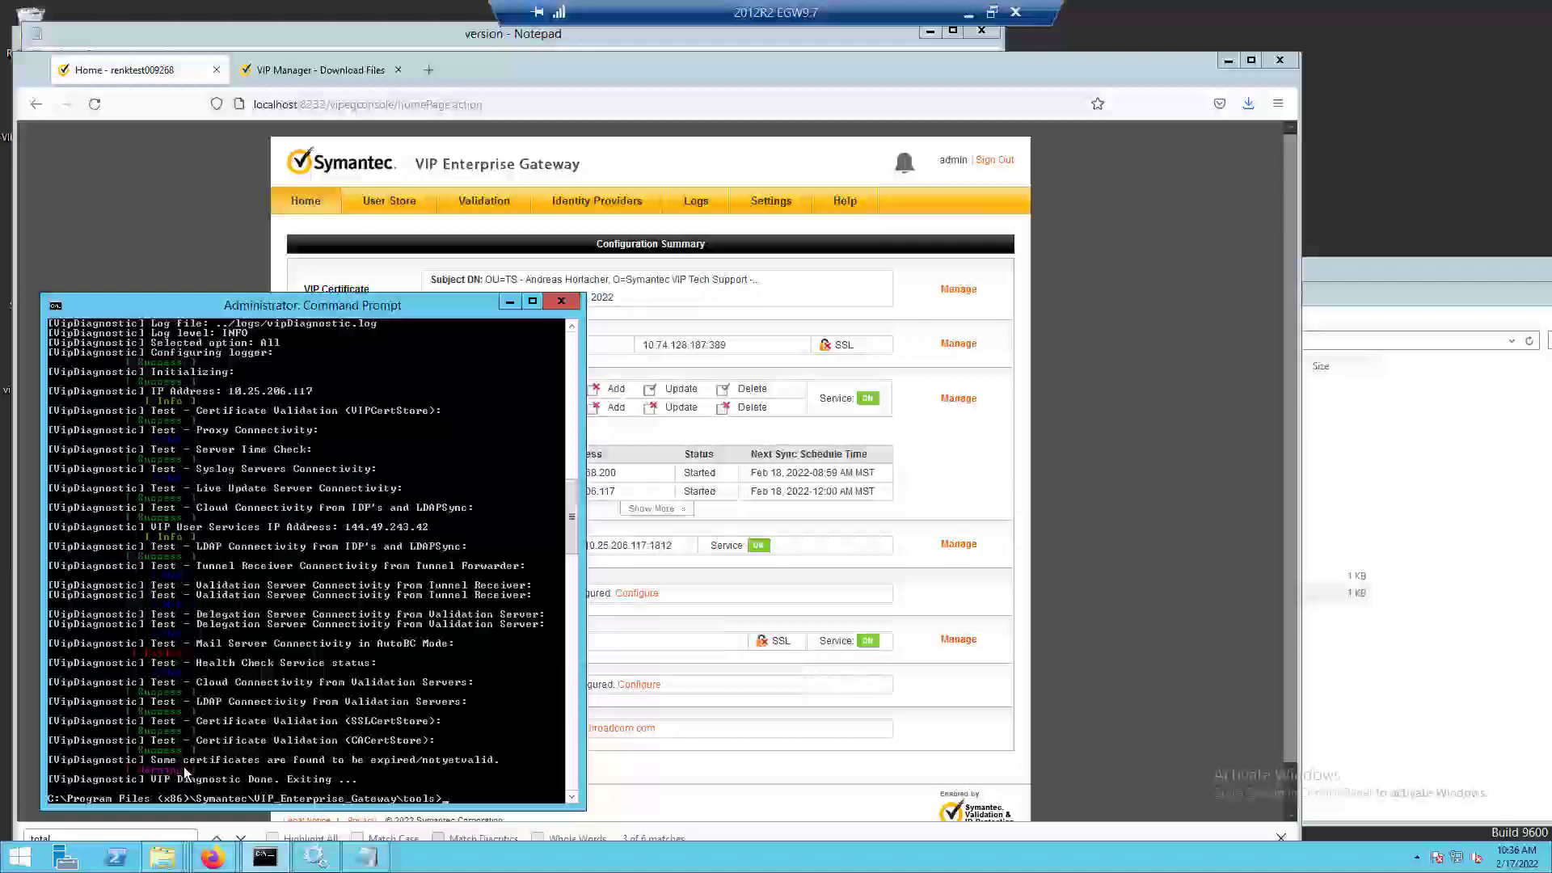
Review the Trusted CA Certificates list in the Firefox console for expired certificates and compare it with the diagnostic output in Command Prompt.
left_click(772, 201)
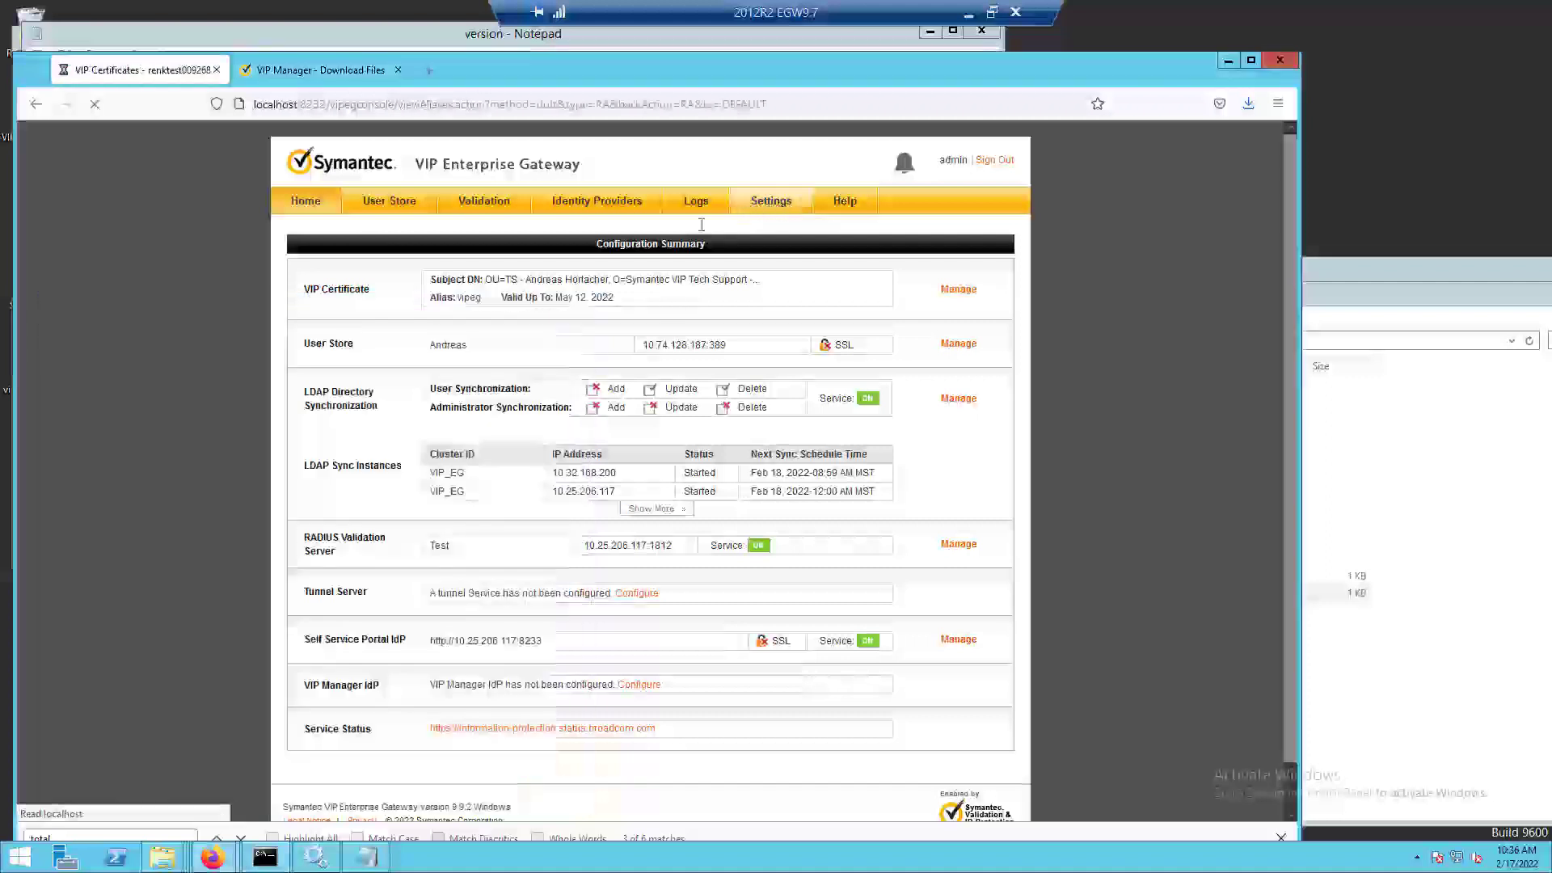
left_click(374, 336)
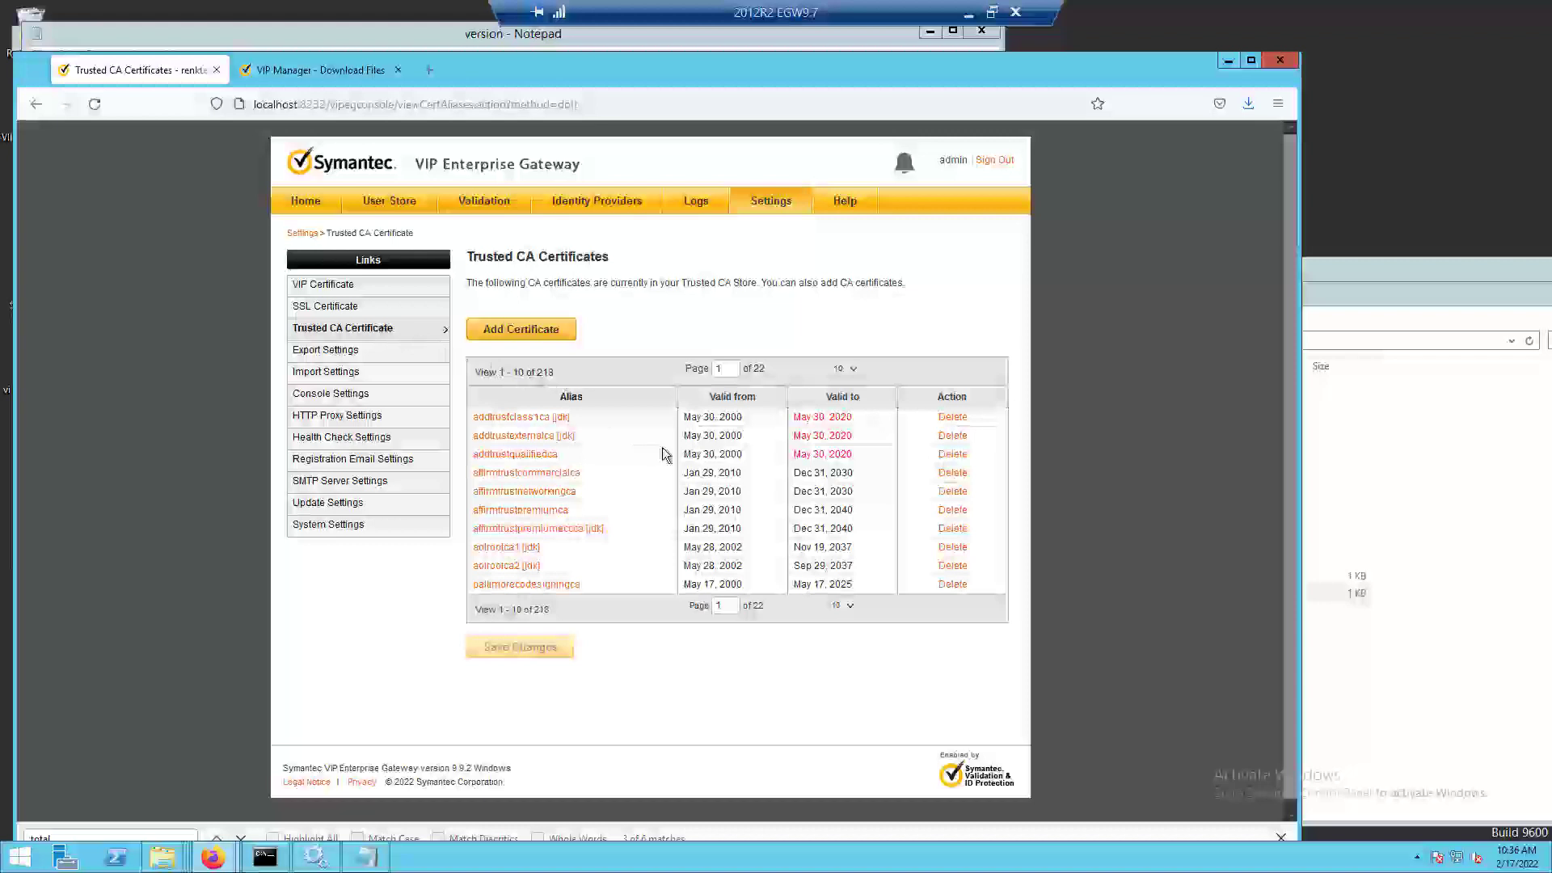
scroll(662, 454, "down", 1)
scroll(665, 455, "up", 1)
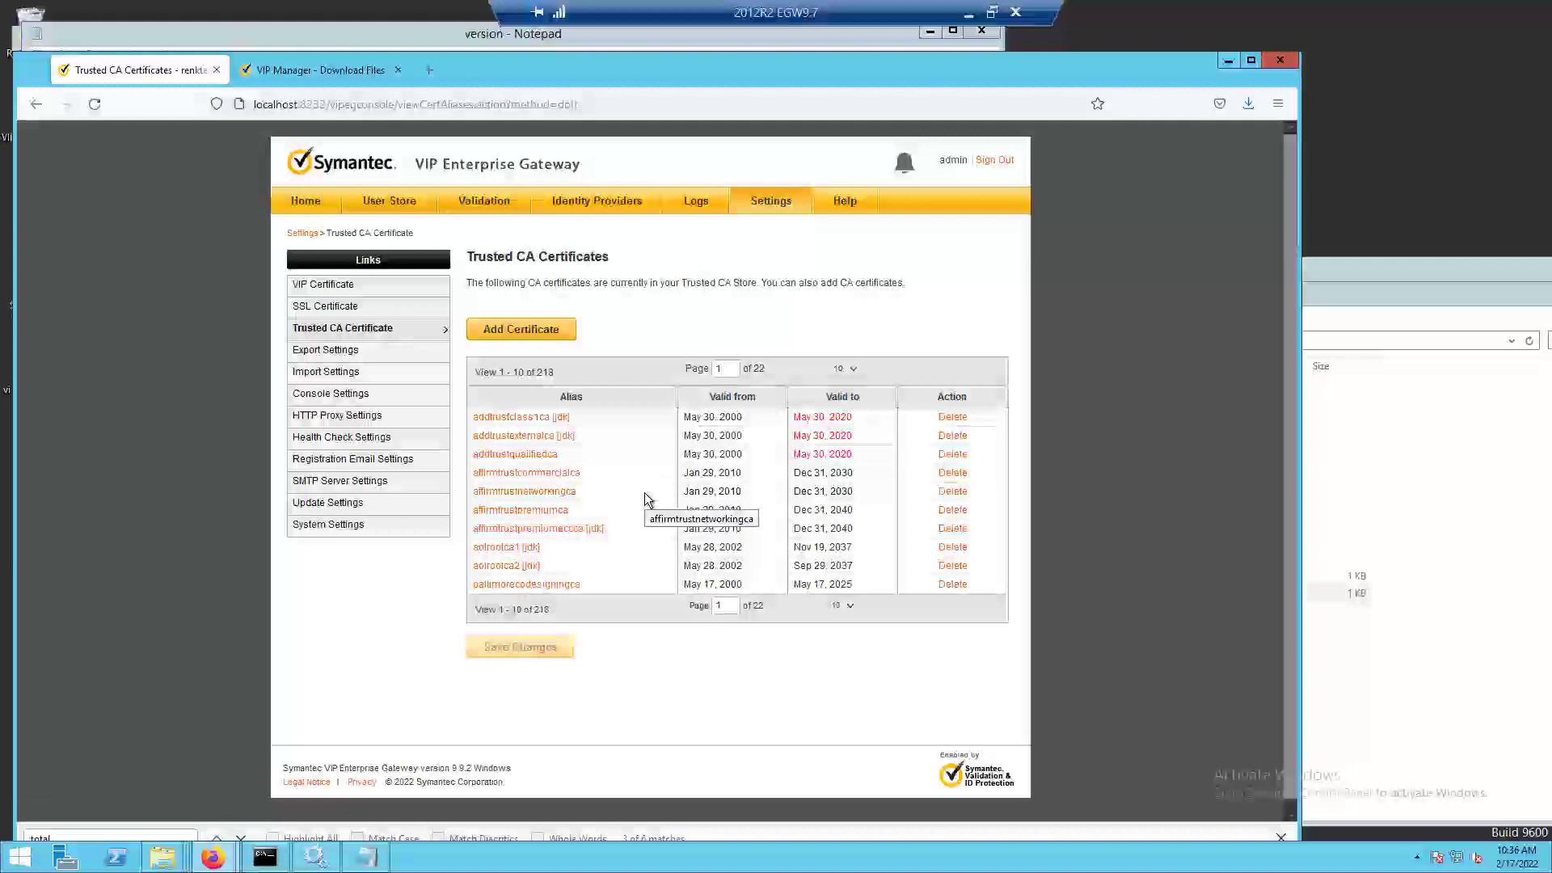
left_click(264, 857)
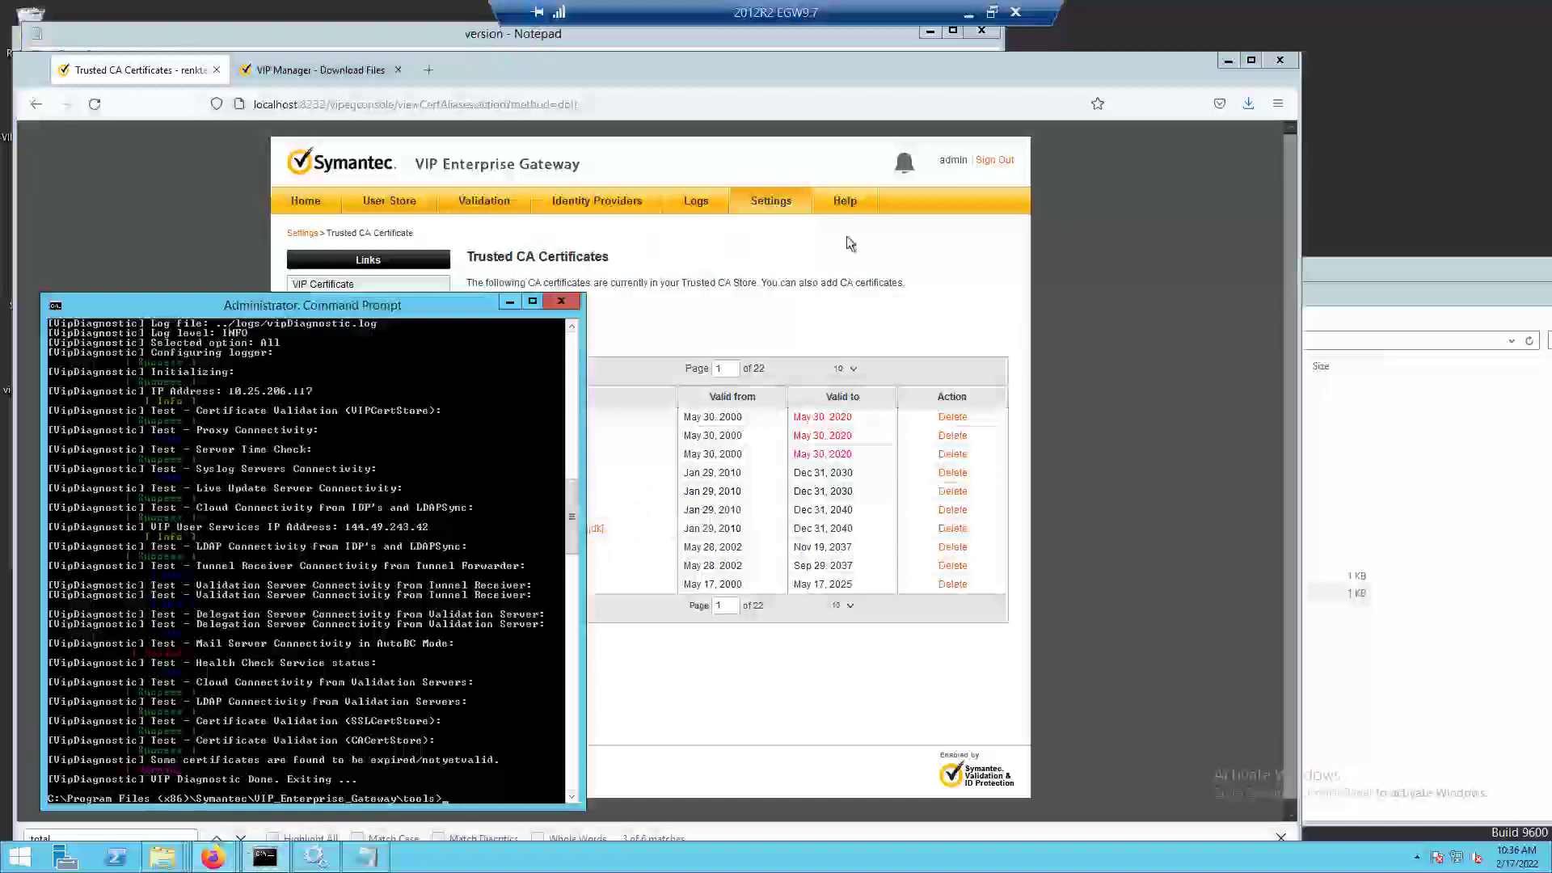
left_click(881, 236)
Export the gateway's configuration settings with the Do Not Encrypt option.
left_click(784, 211)
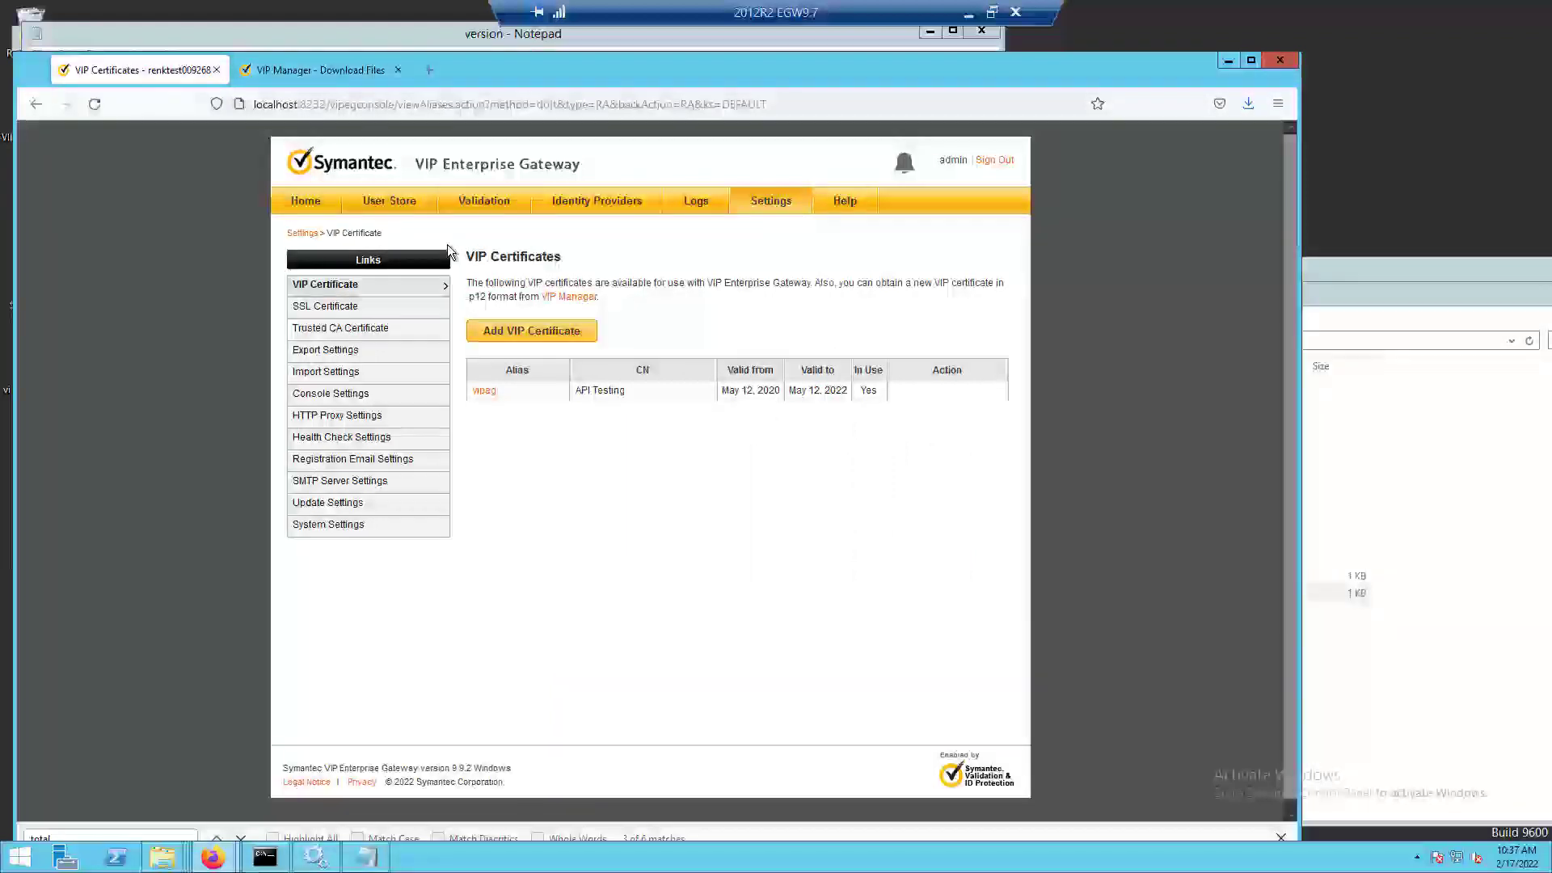
left_click(340, 358)
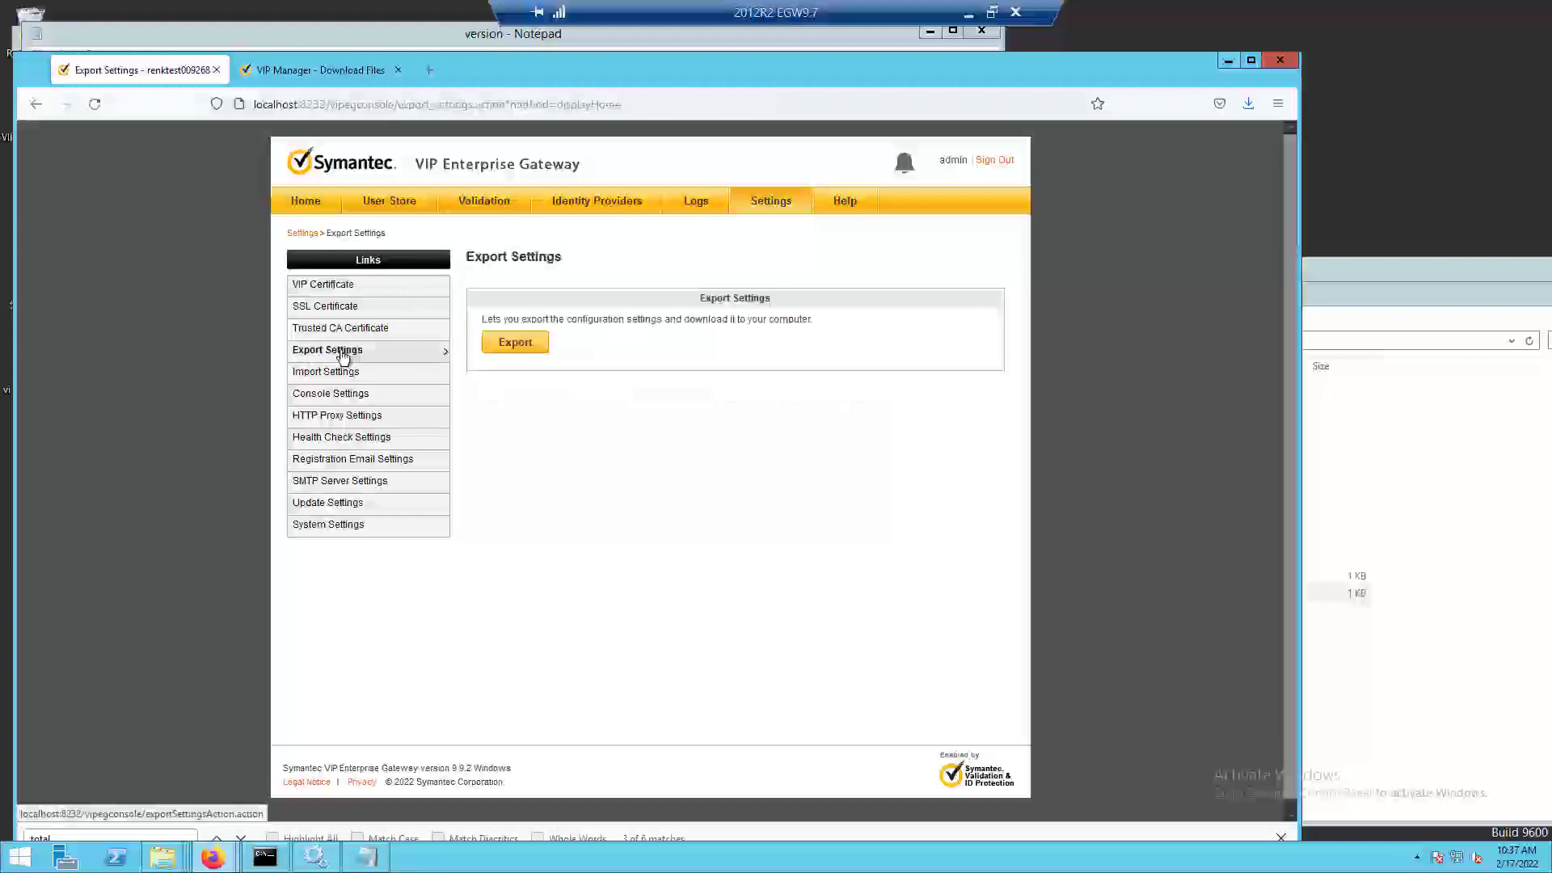
left_click(514, 344)
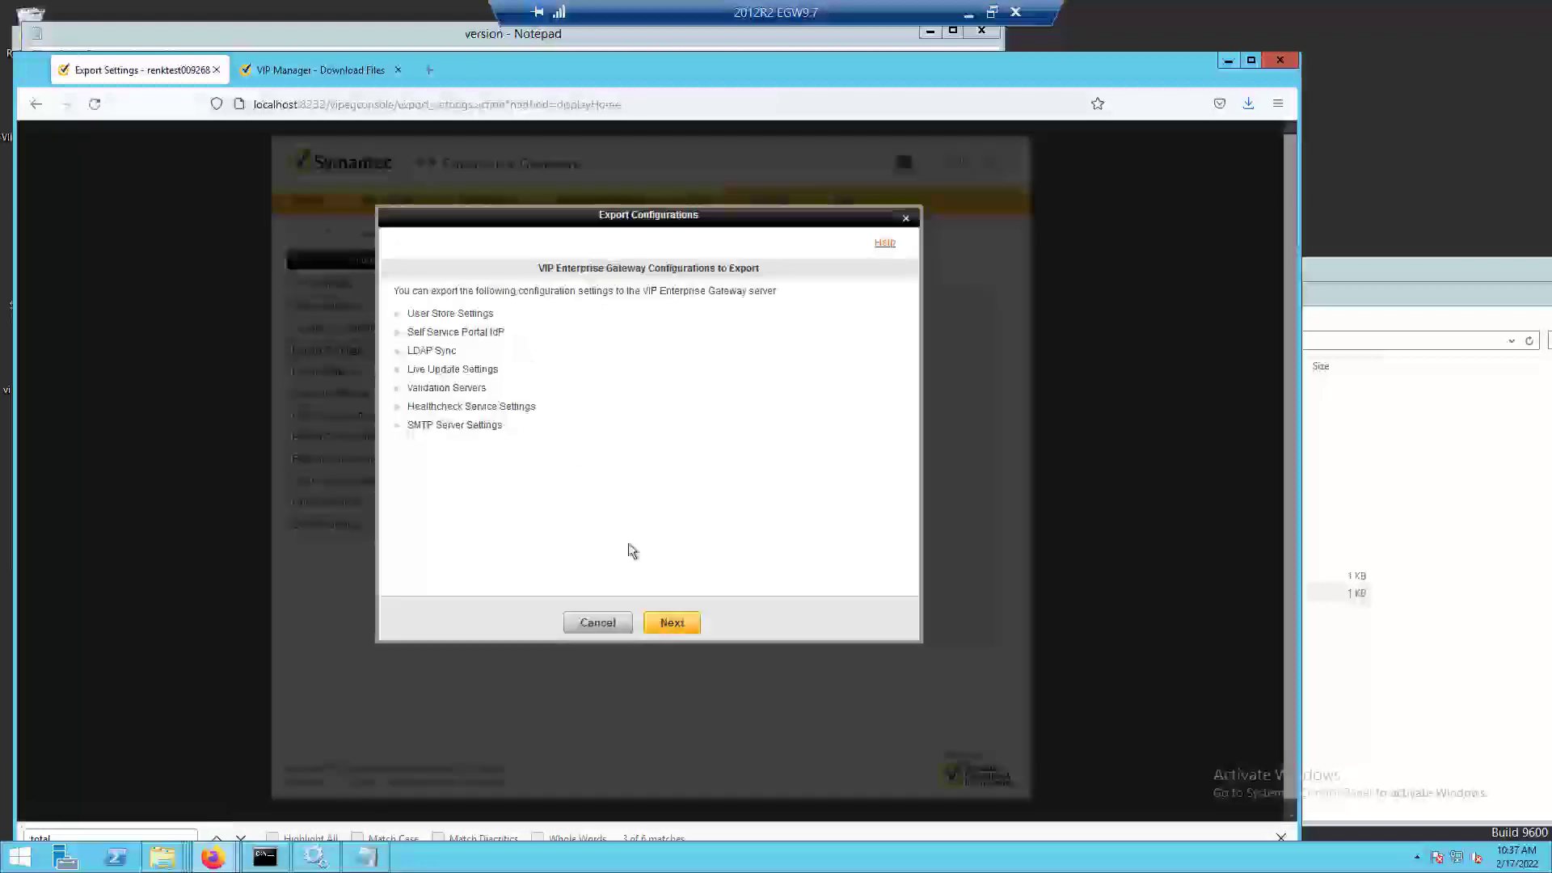
left_click(670, 623)
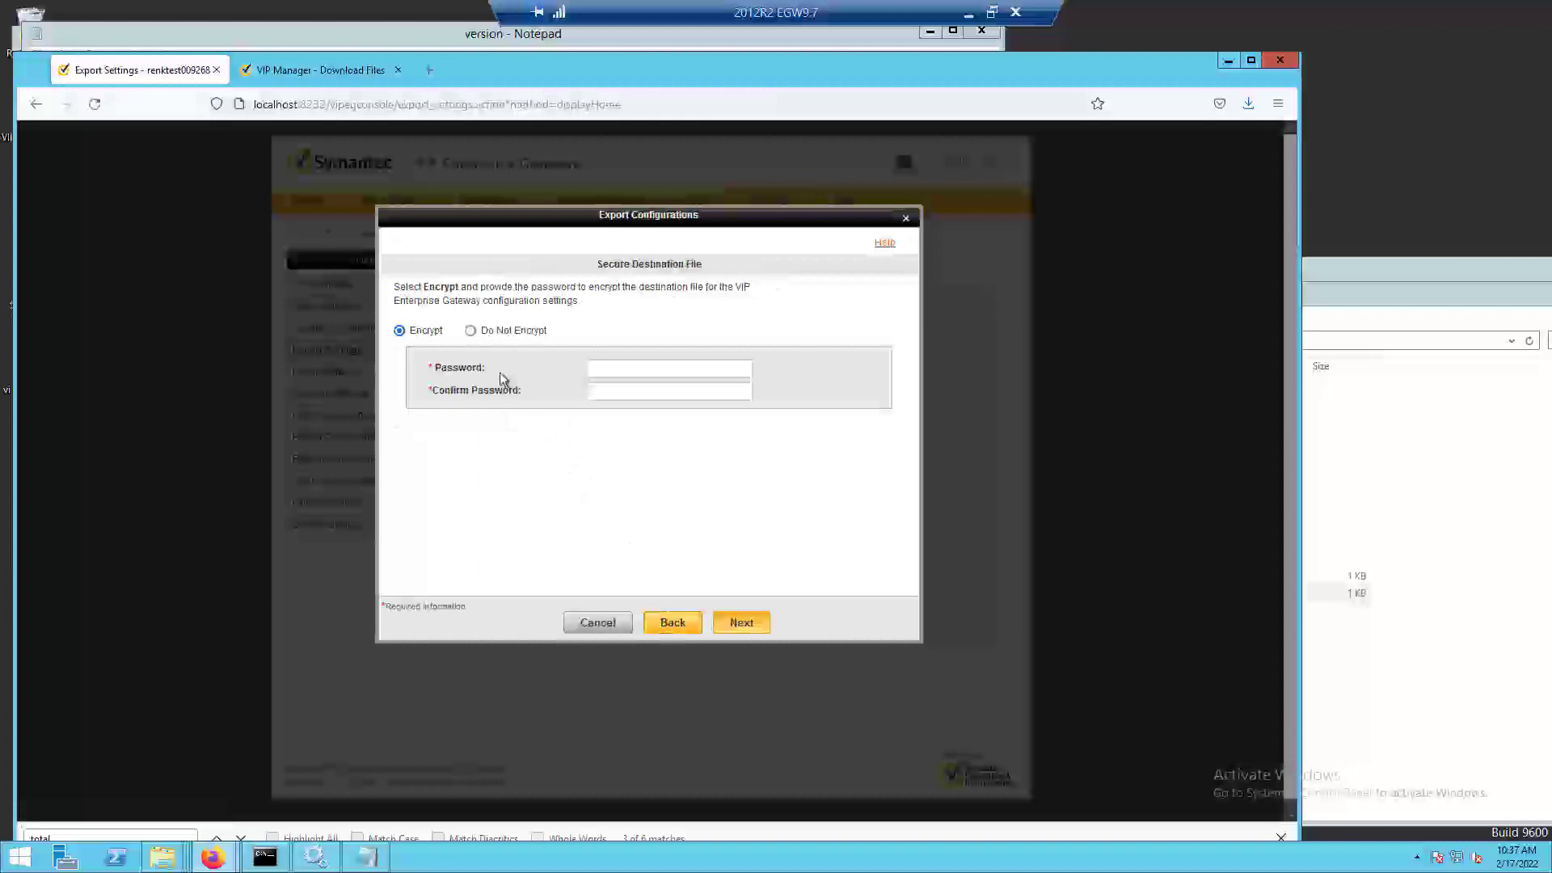
left_click(471, 331)
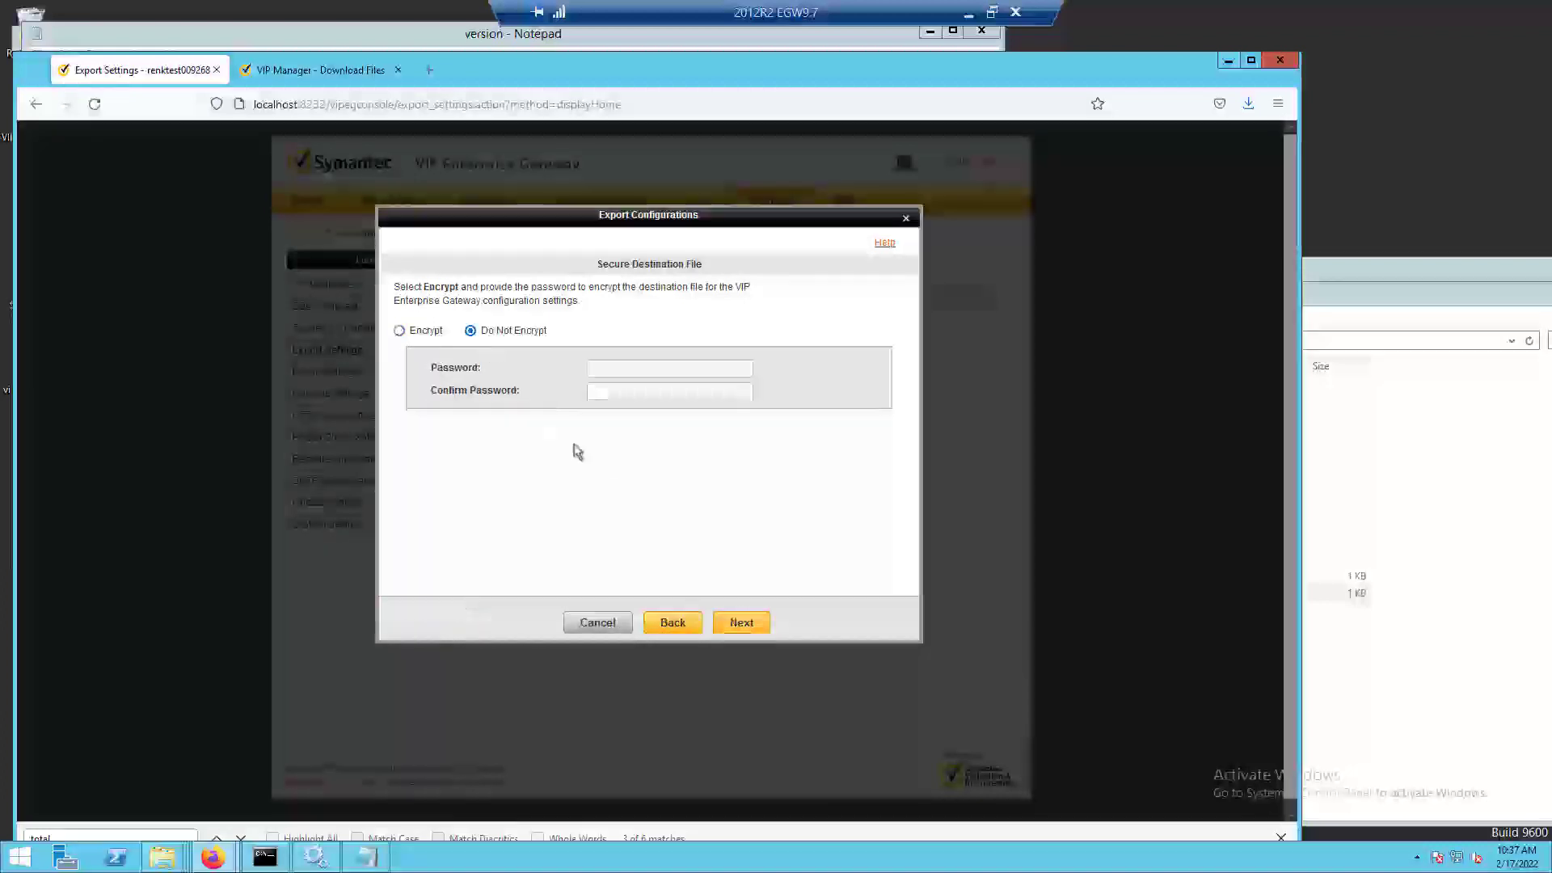
left_click(742, 627)
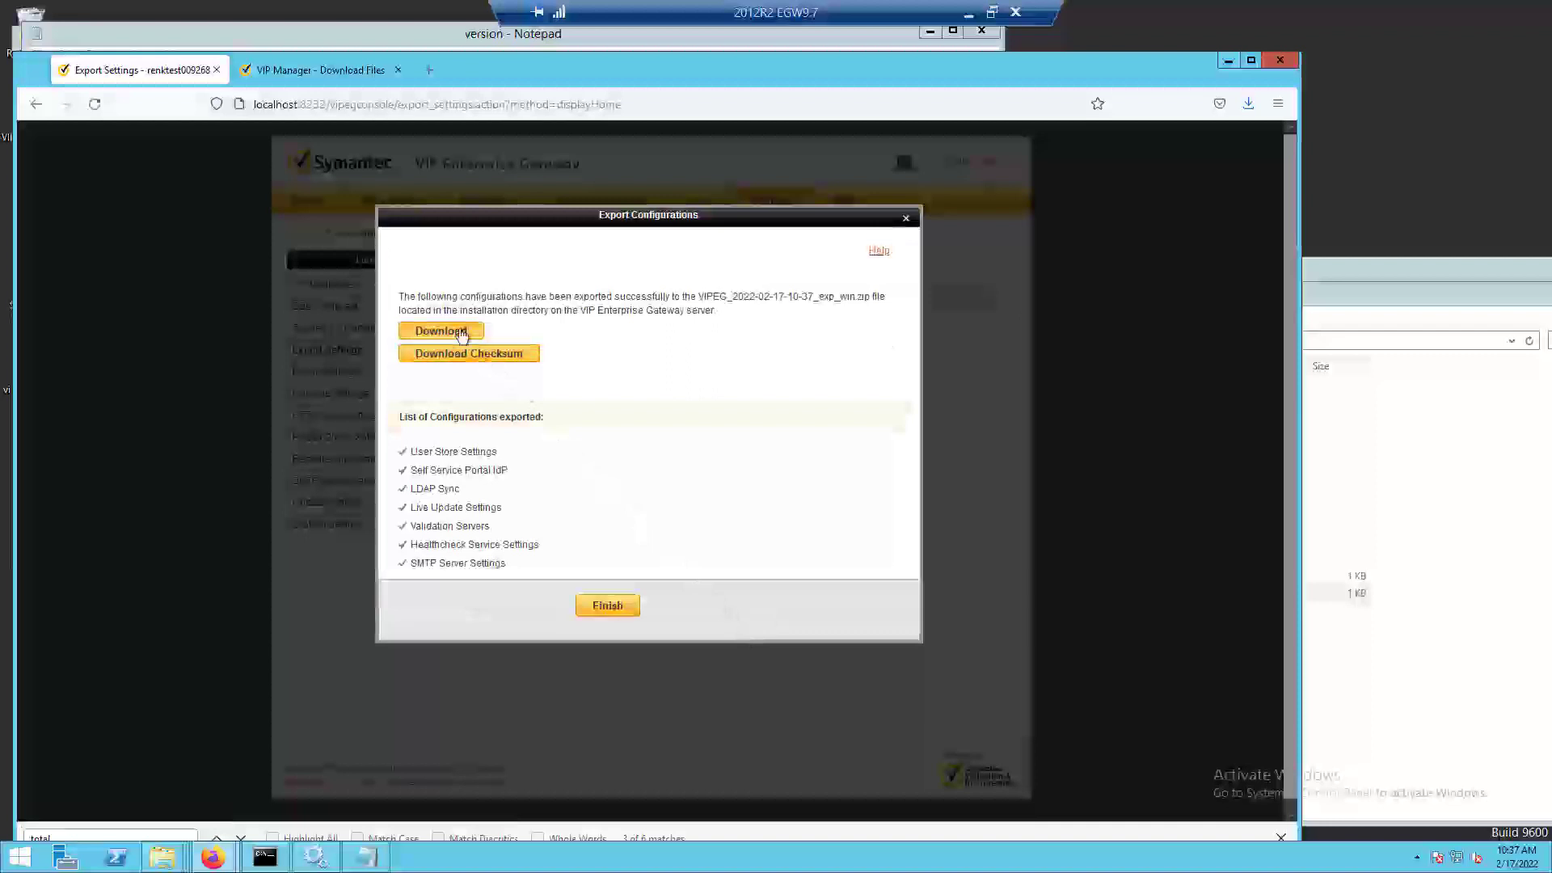
Download and save the exported configuration zip, check it in the Downloads folder, and finish the export.
left_click(449, 333)
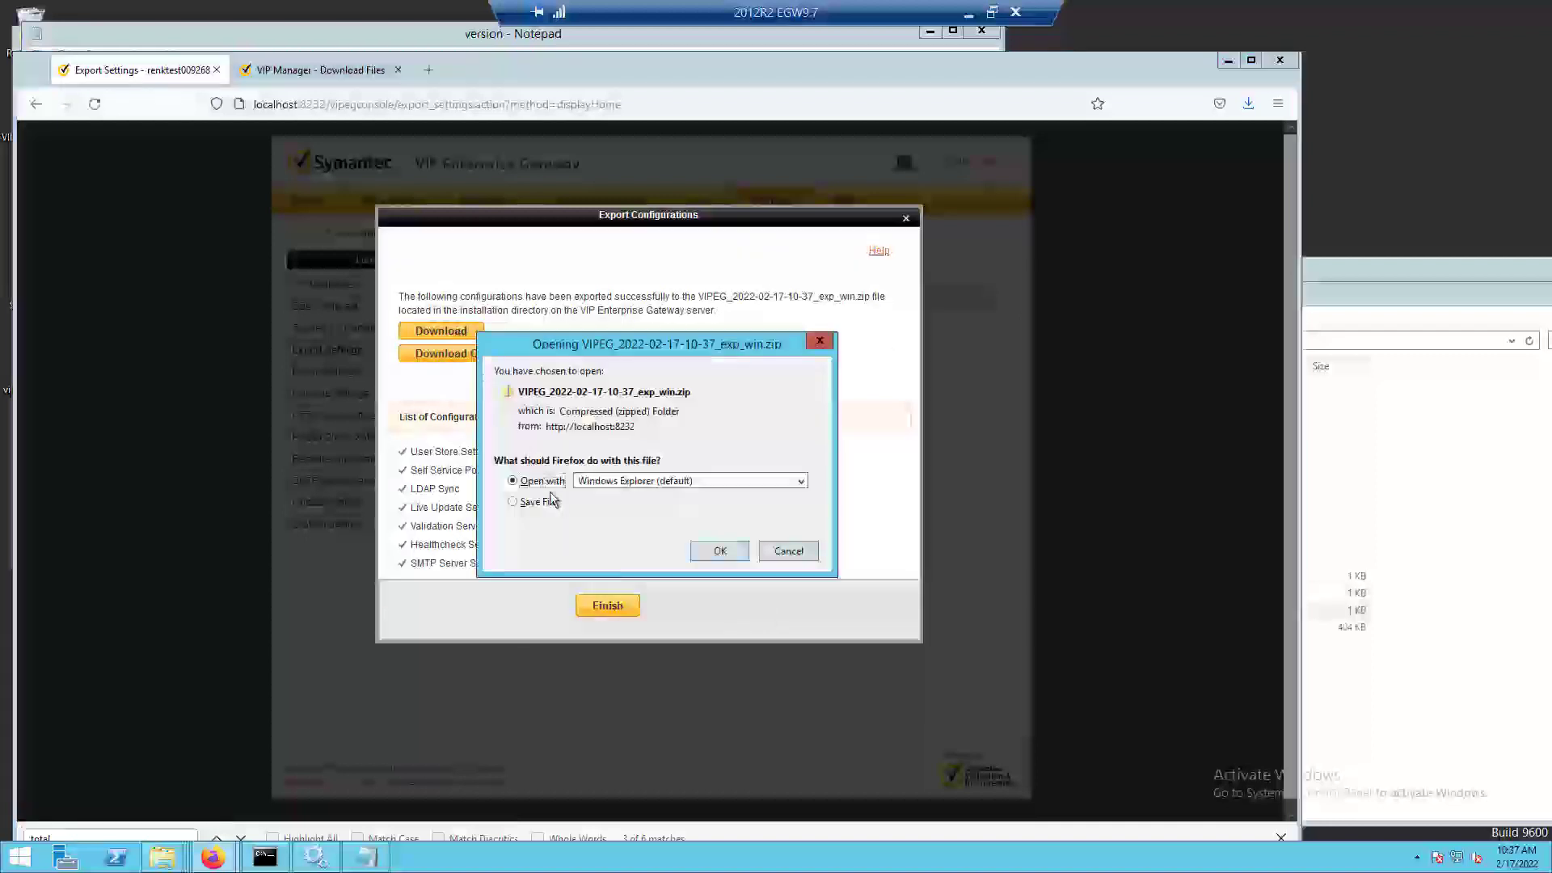
left_click(556, 504)
left_click(719, 552)
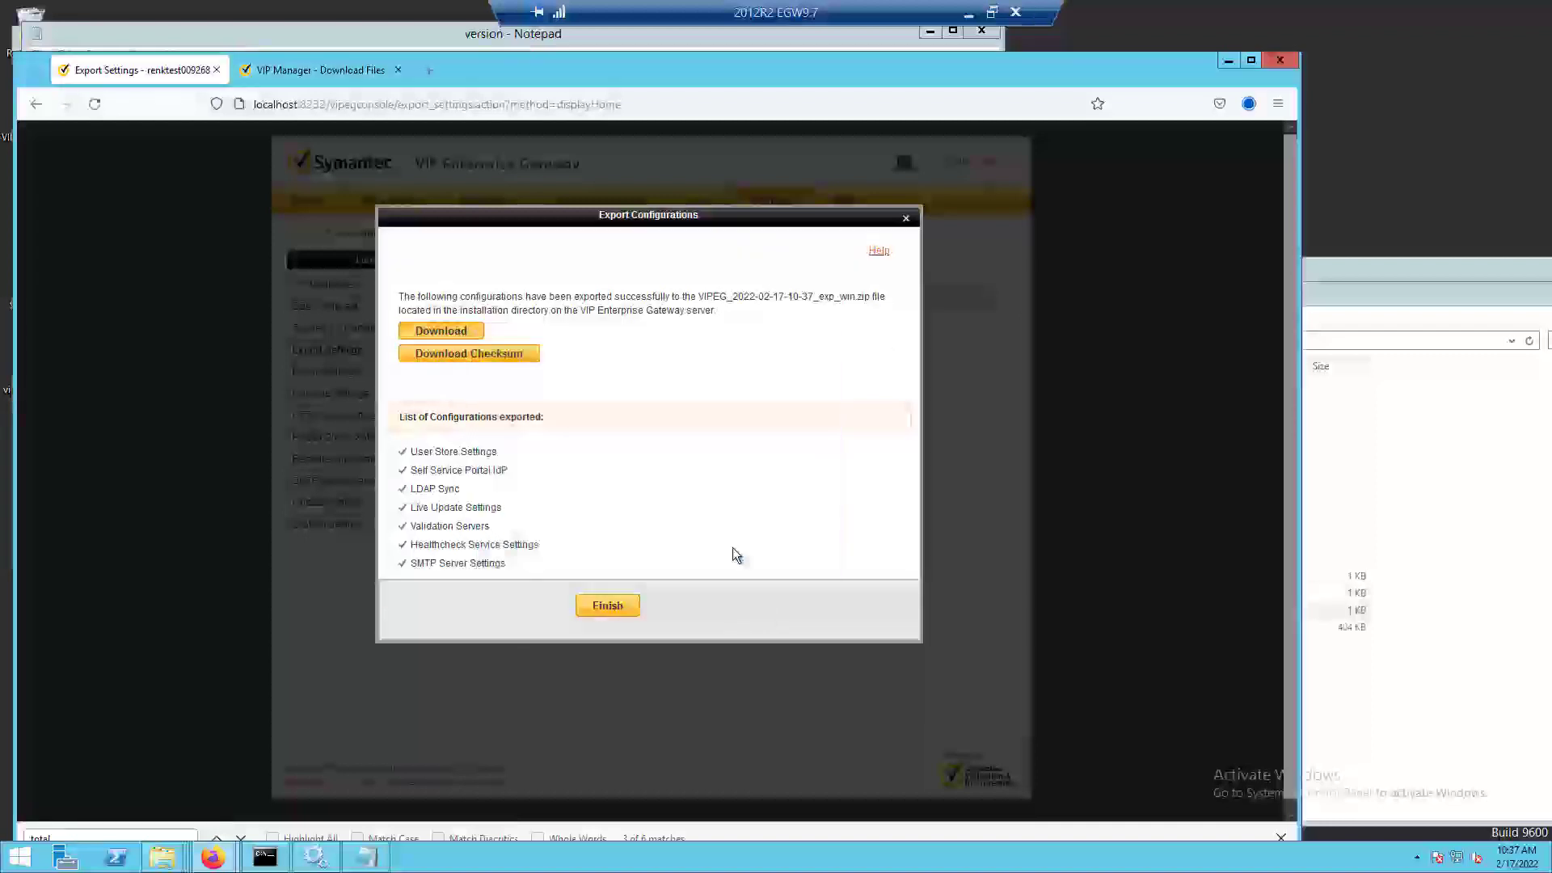
left_click(1249, 104)
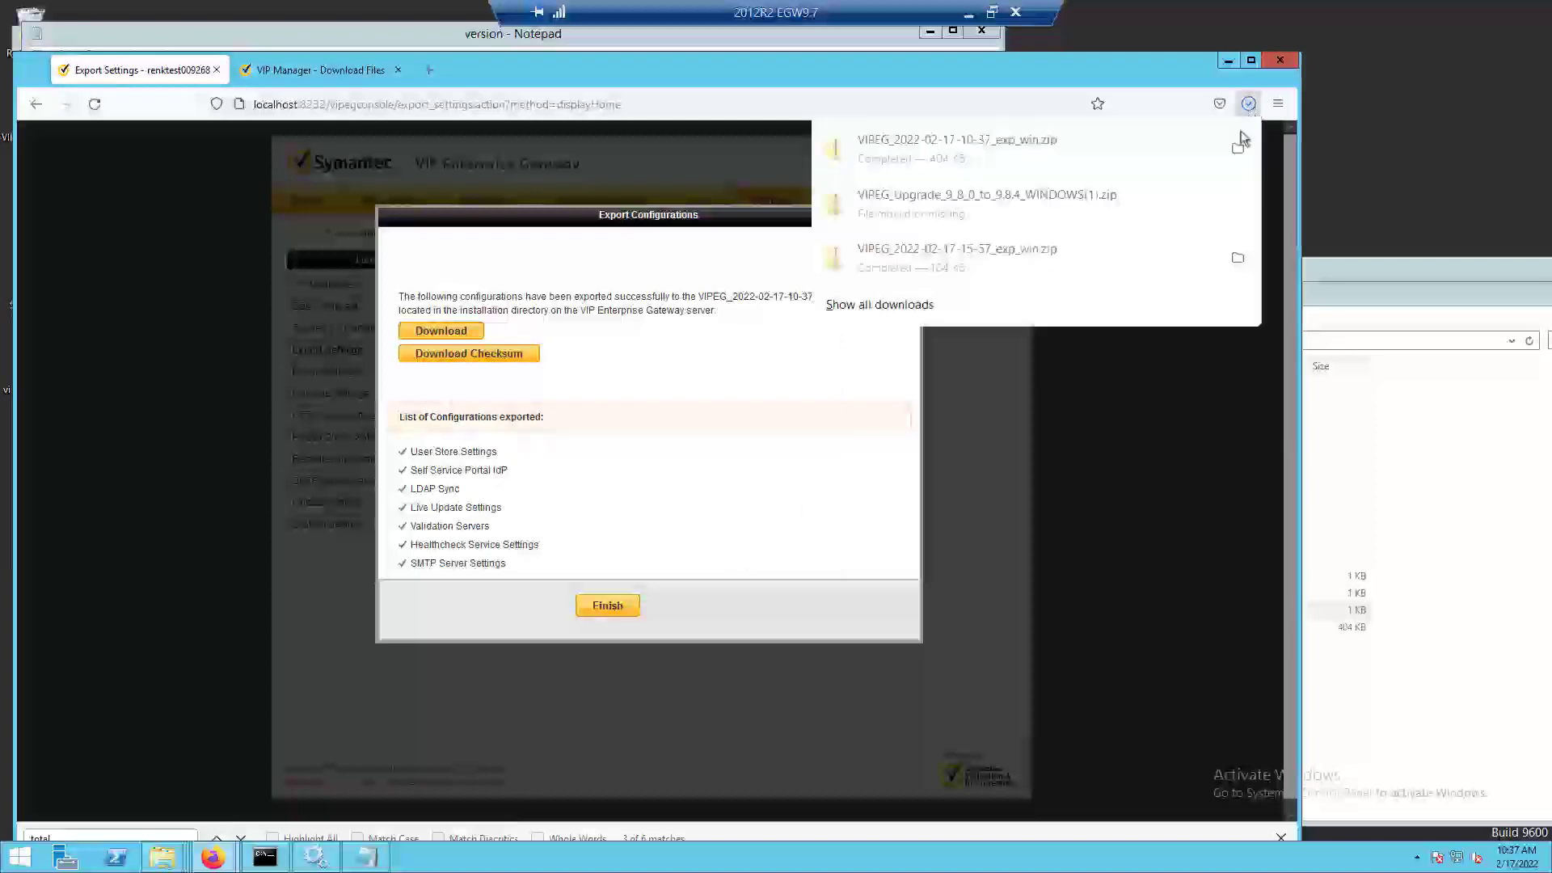
left_click(1232, 145)
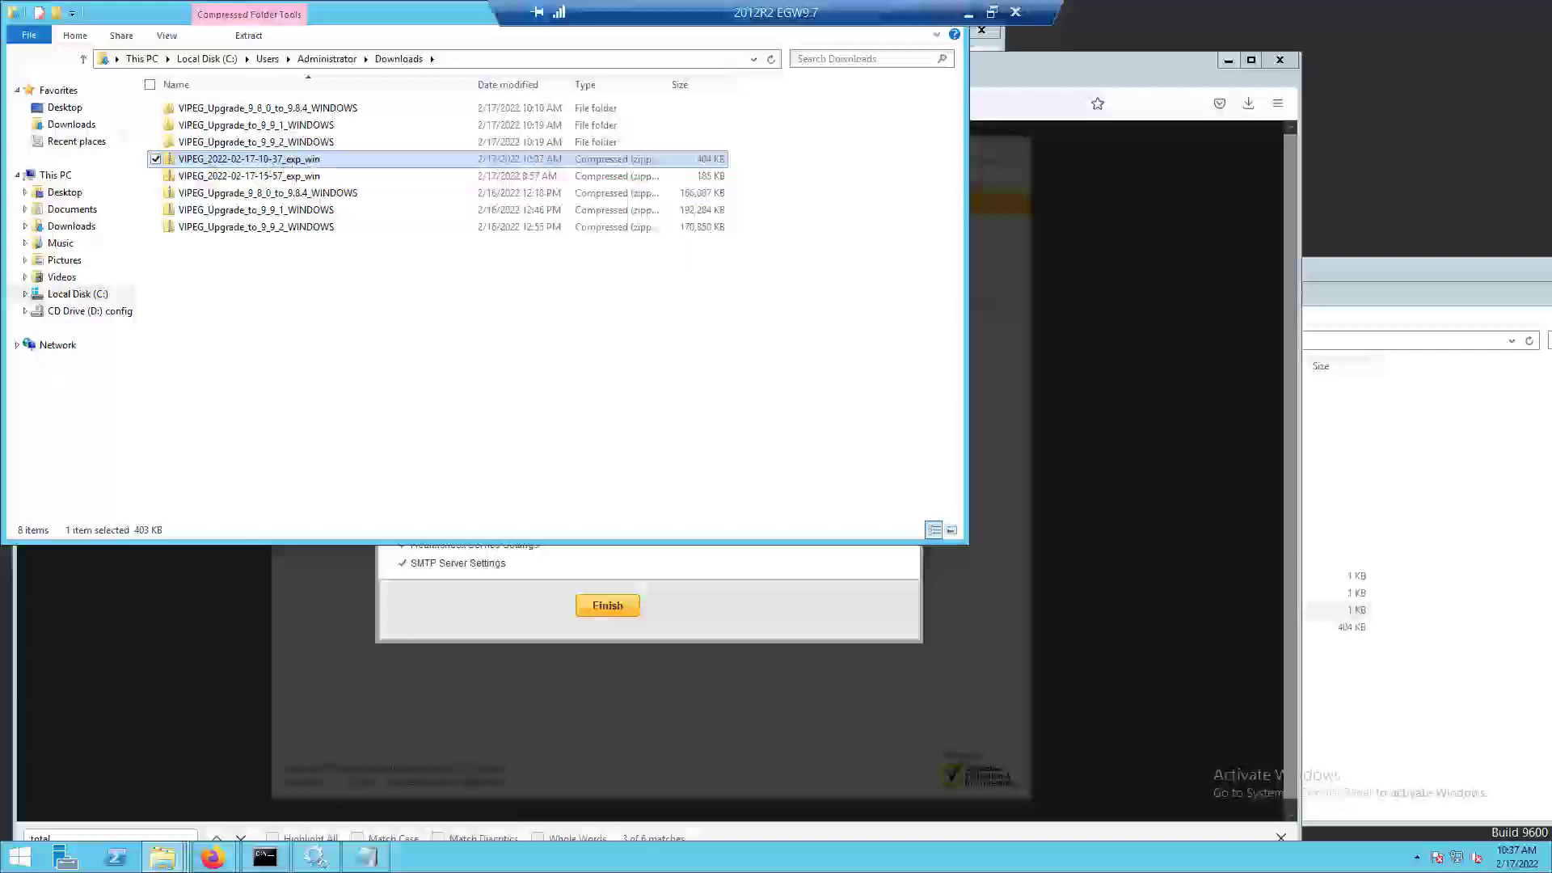
key("alt+F4")
left_click(614, 611)
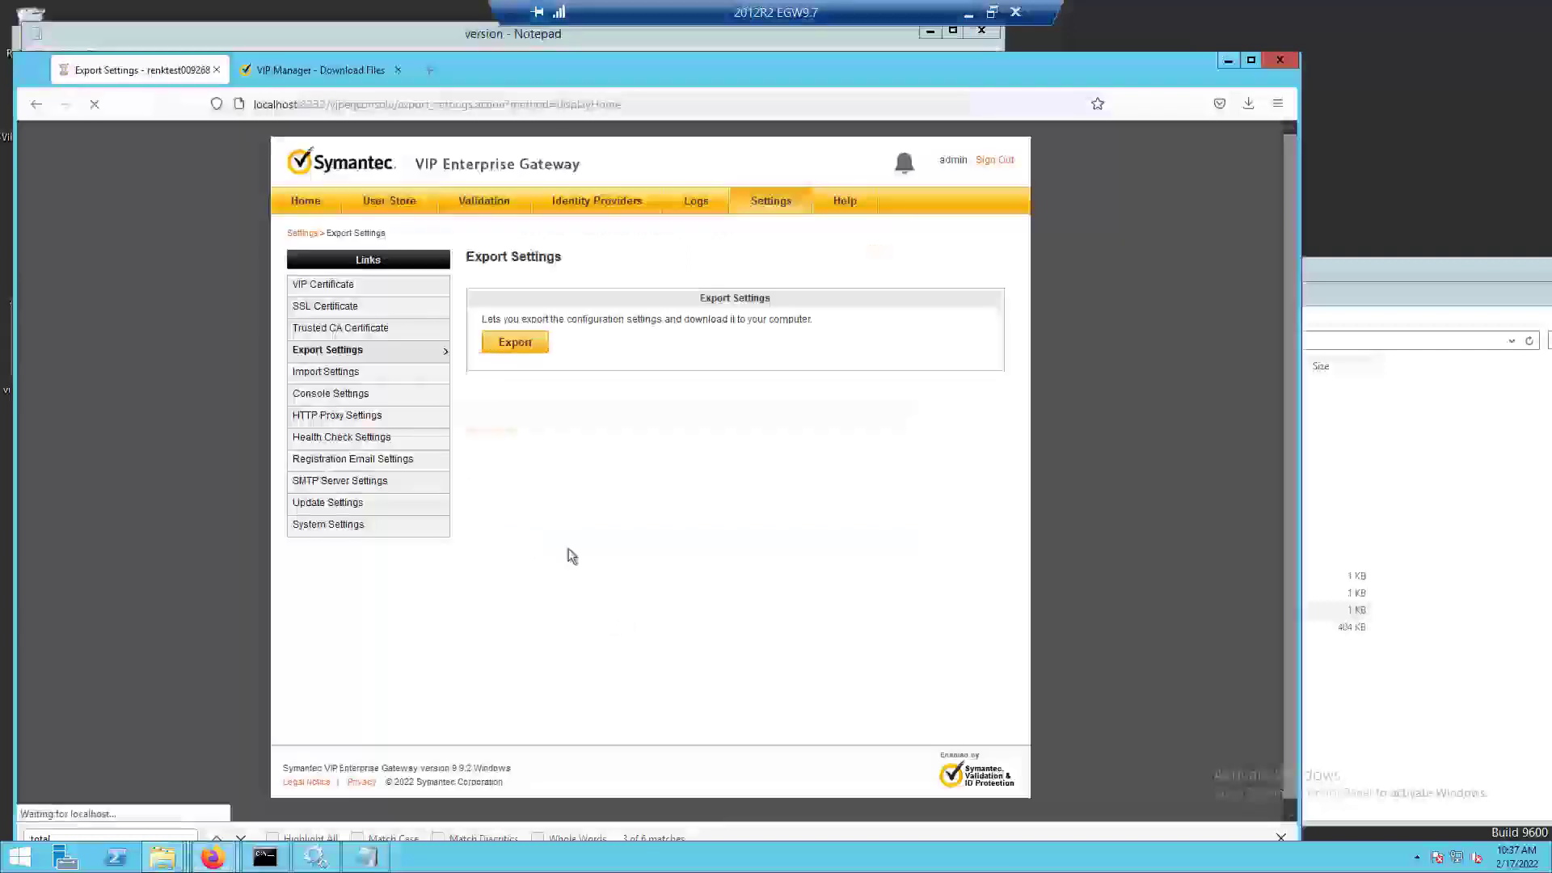
Revisit the configuration summary, open the gateway's current logs, and increase the page size to list them all on one page.
left_click(311, 208)
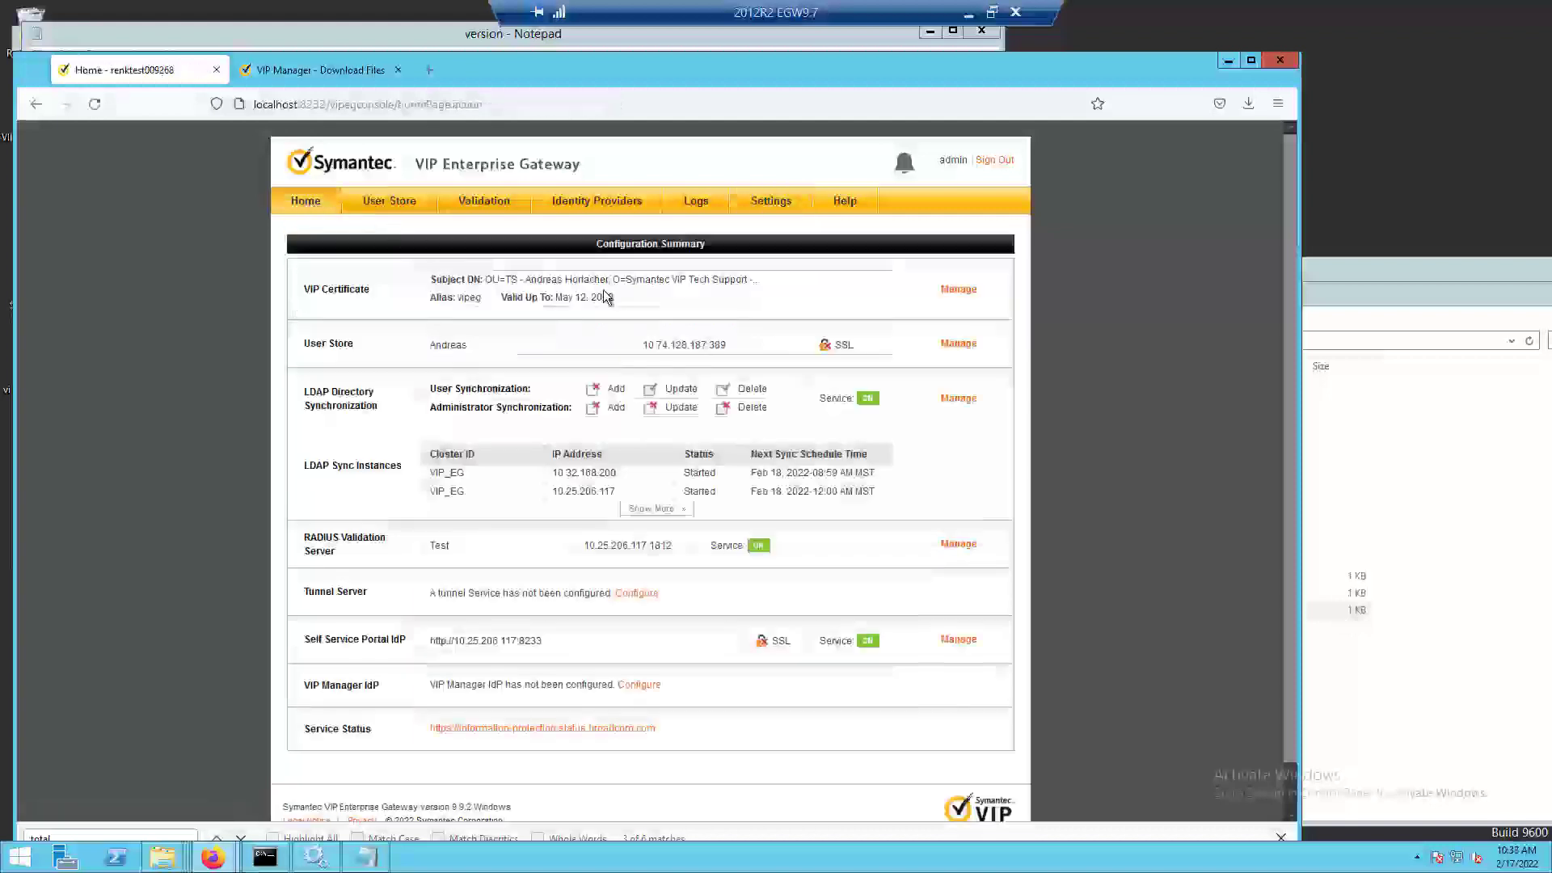
left_click(696, 202)
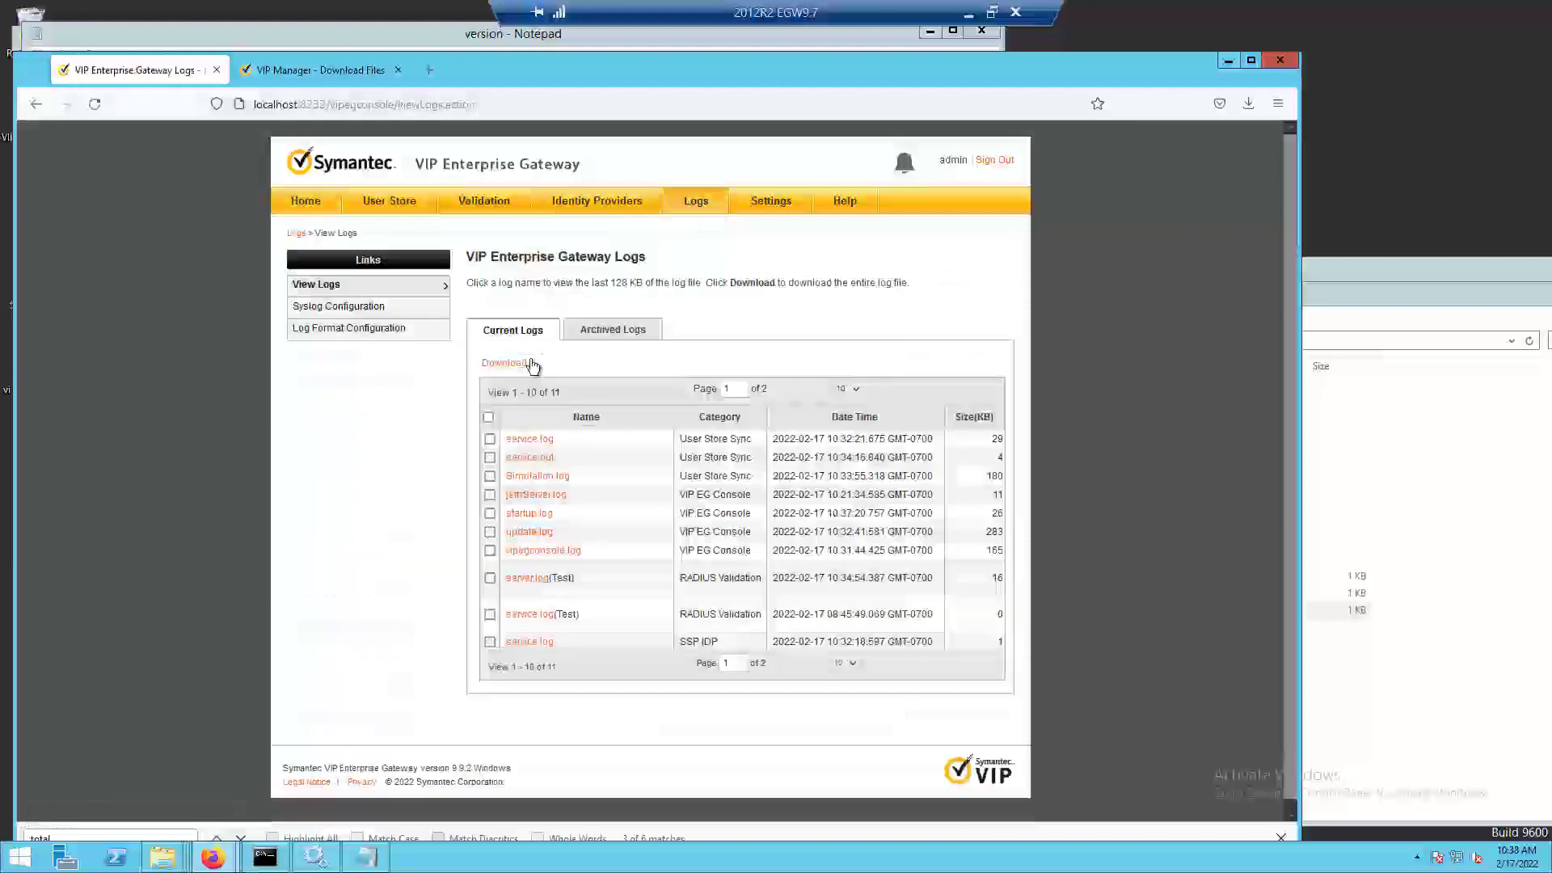
left_click(848, 663)
left_click(838, 716)
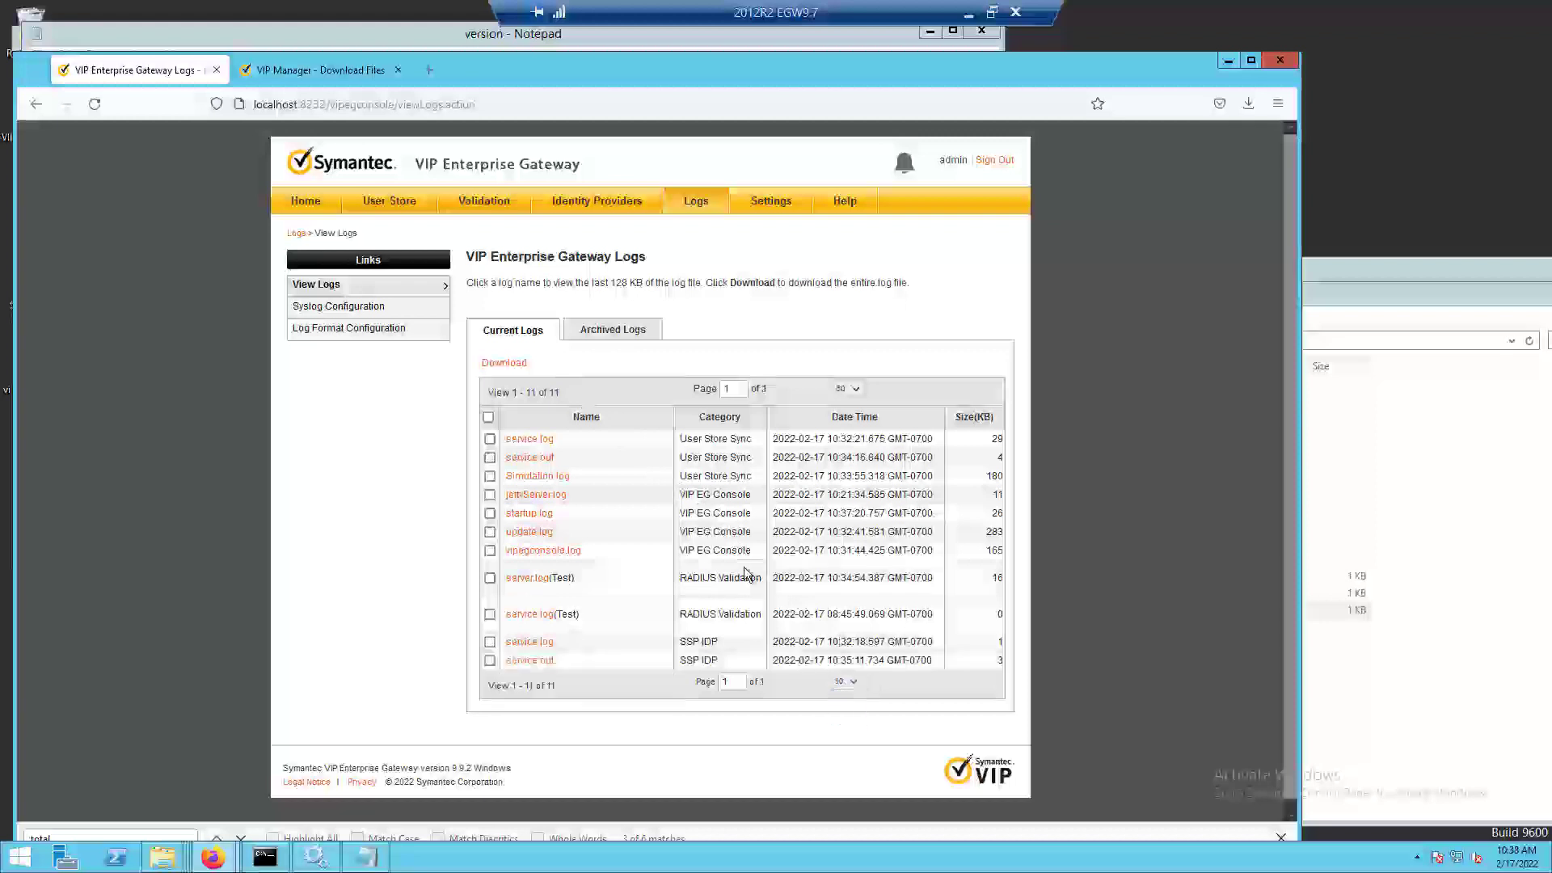
scroll(745, 573, "down", 1)
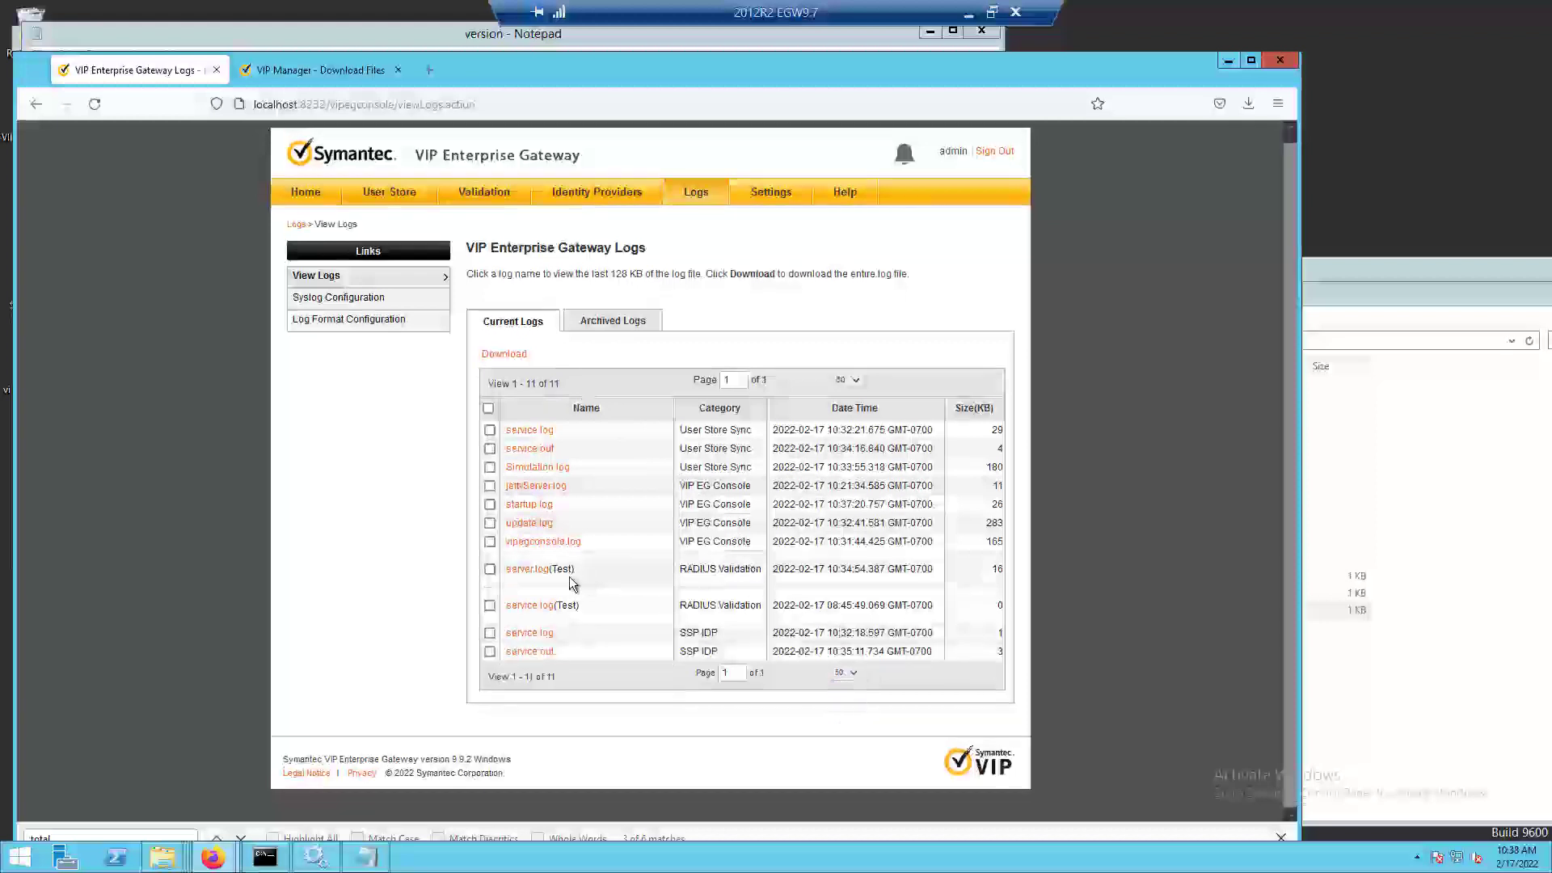
Open the RADIUS validation server.log for Test, examine its latest shutdown and startup entries, and return to the home page.
left_click_drag(761, 572, 617, 565)
left_click(524, 574)
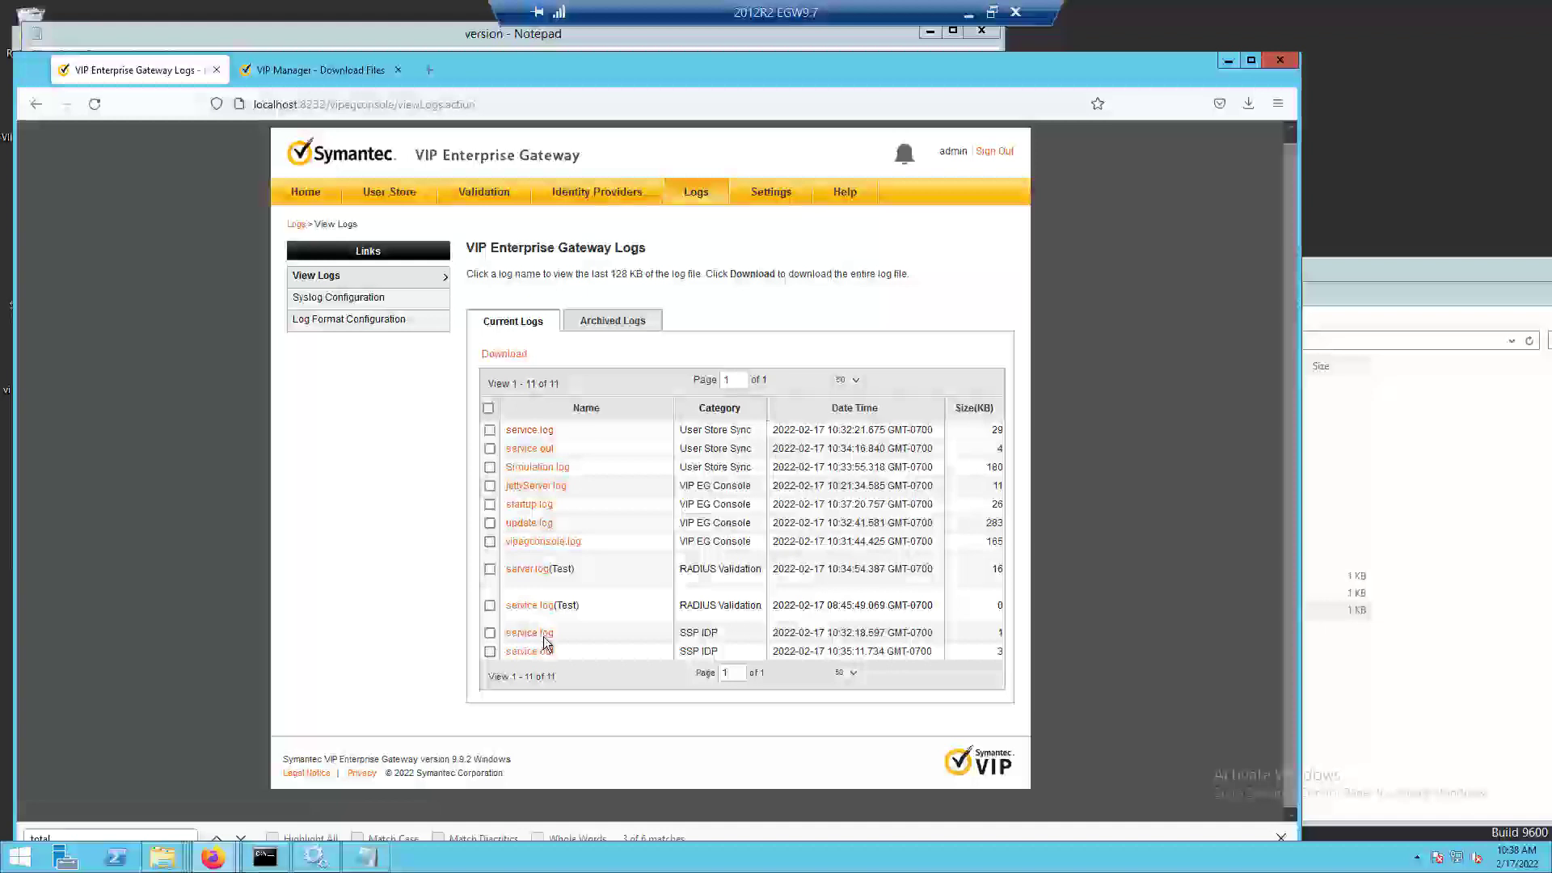
left_click(533, 570)
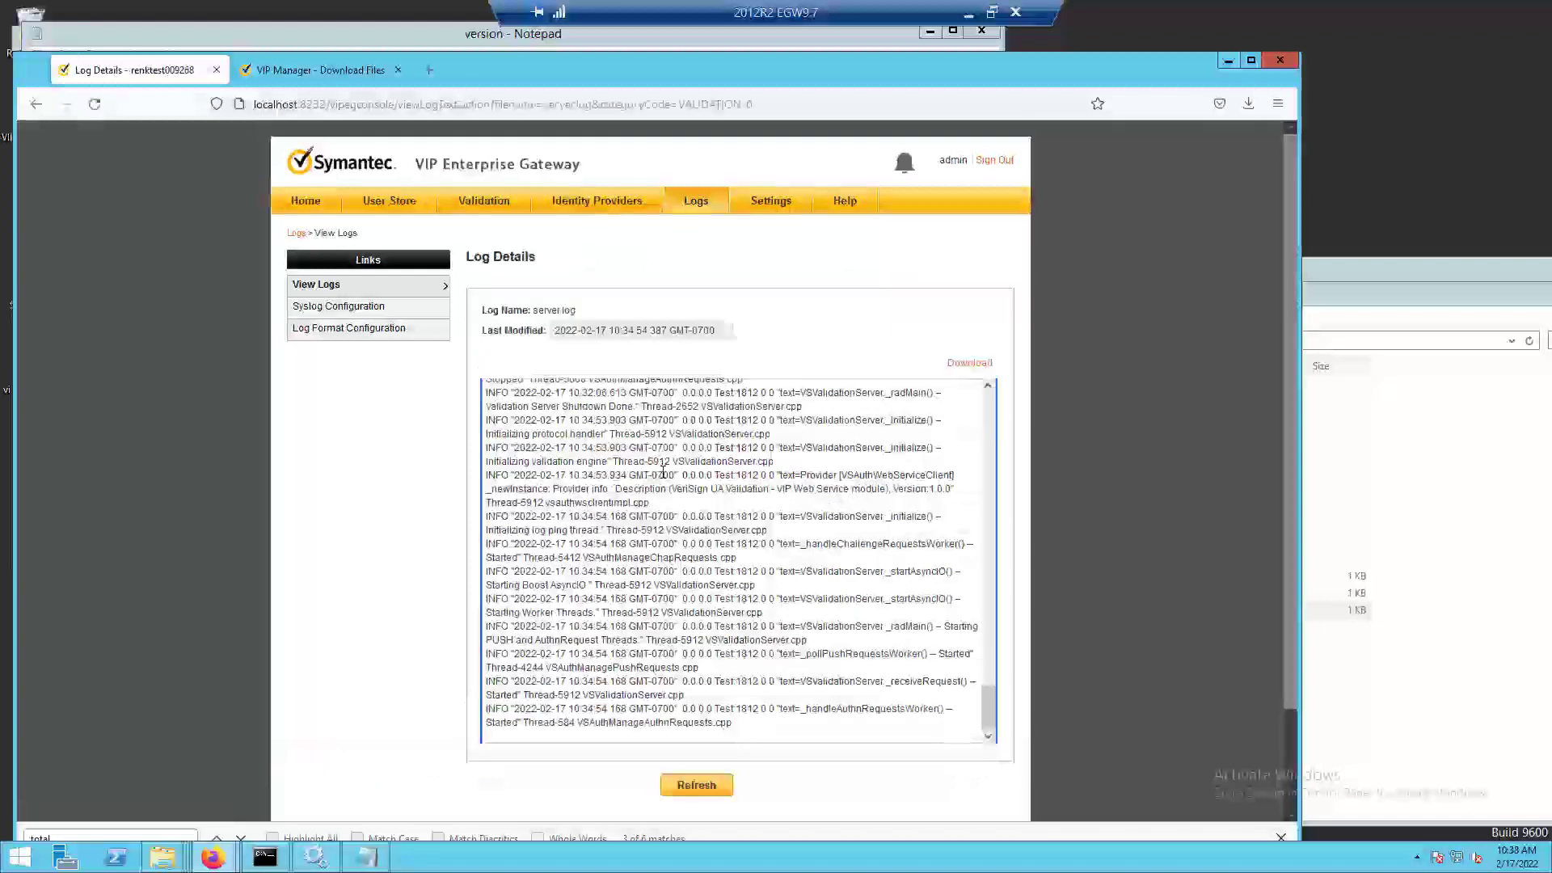
scroll(663, 472, "down", 3)
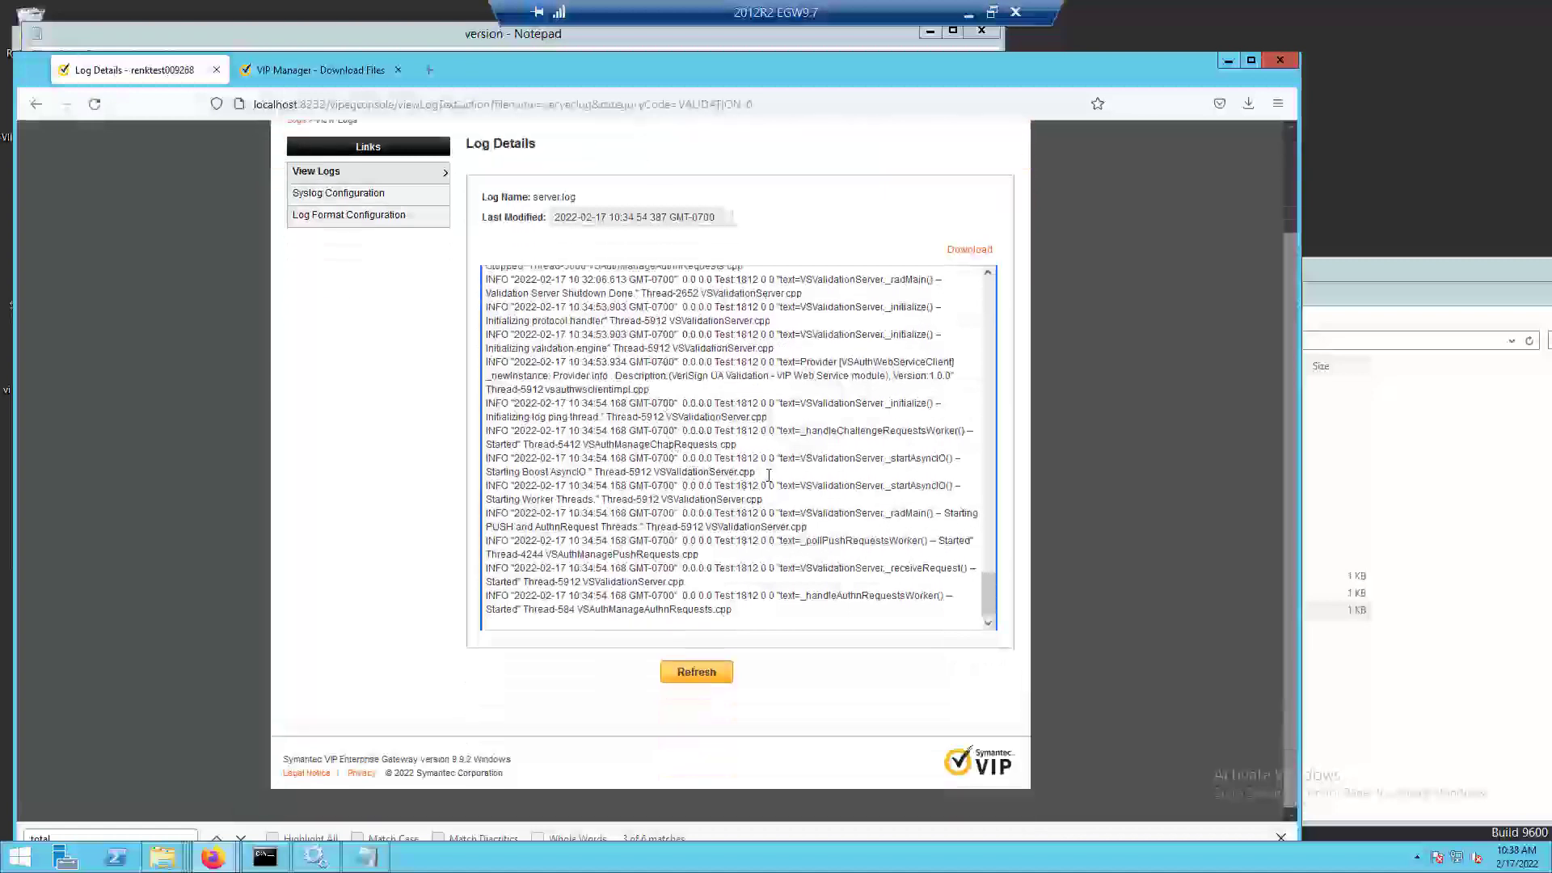
scroll(769, 474, "up", 5)
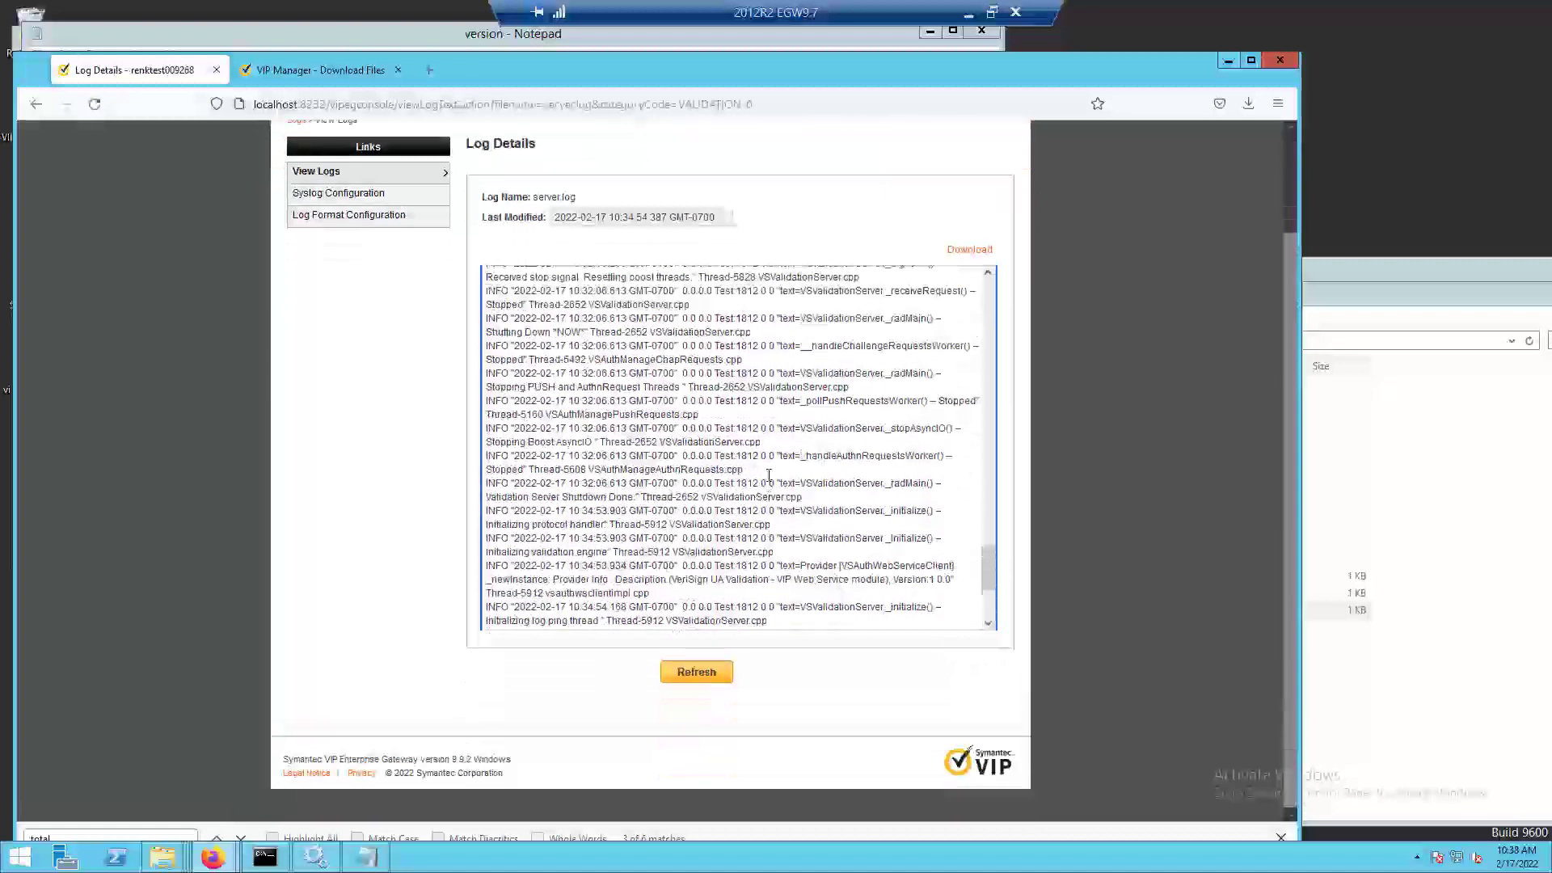
scroll(769, 475, "down", 5)
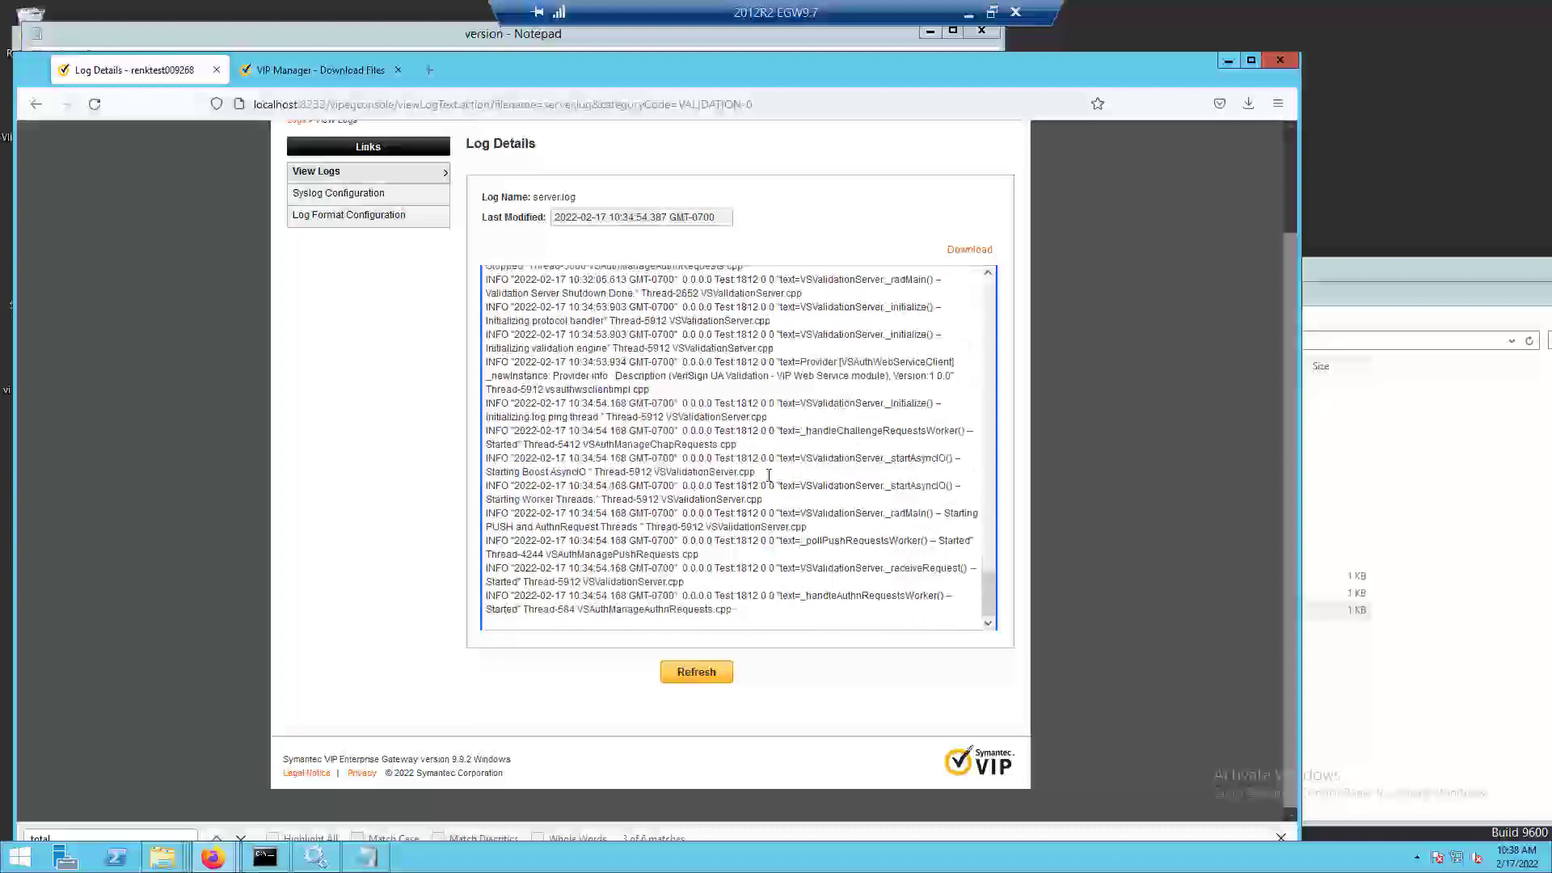
scroll(828, 462, "up", 3)
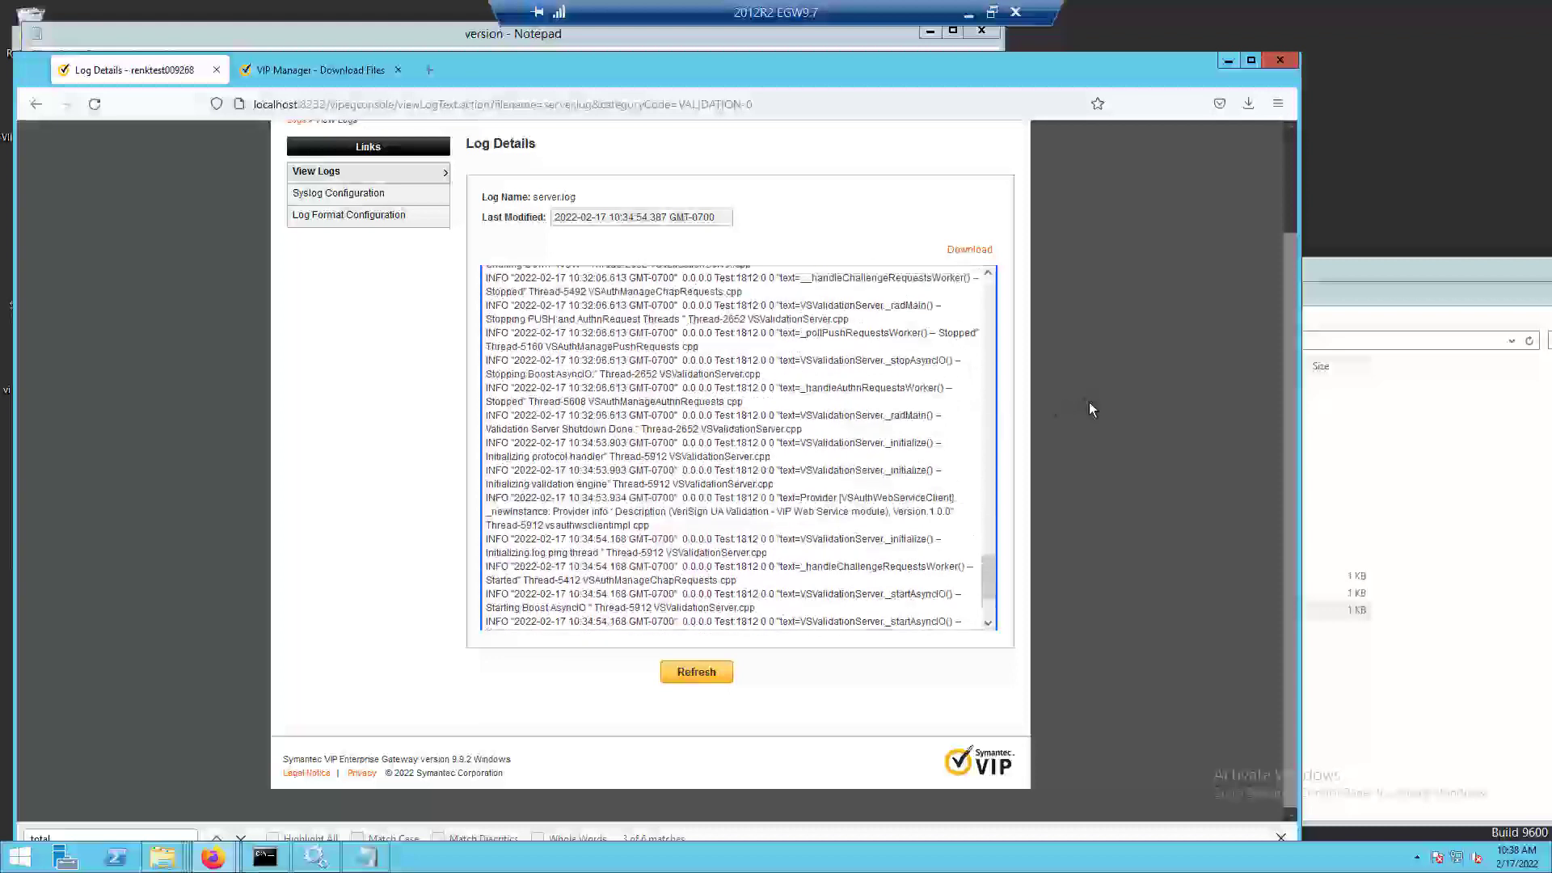
scroll(1089, 409, "up", 3)
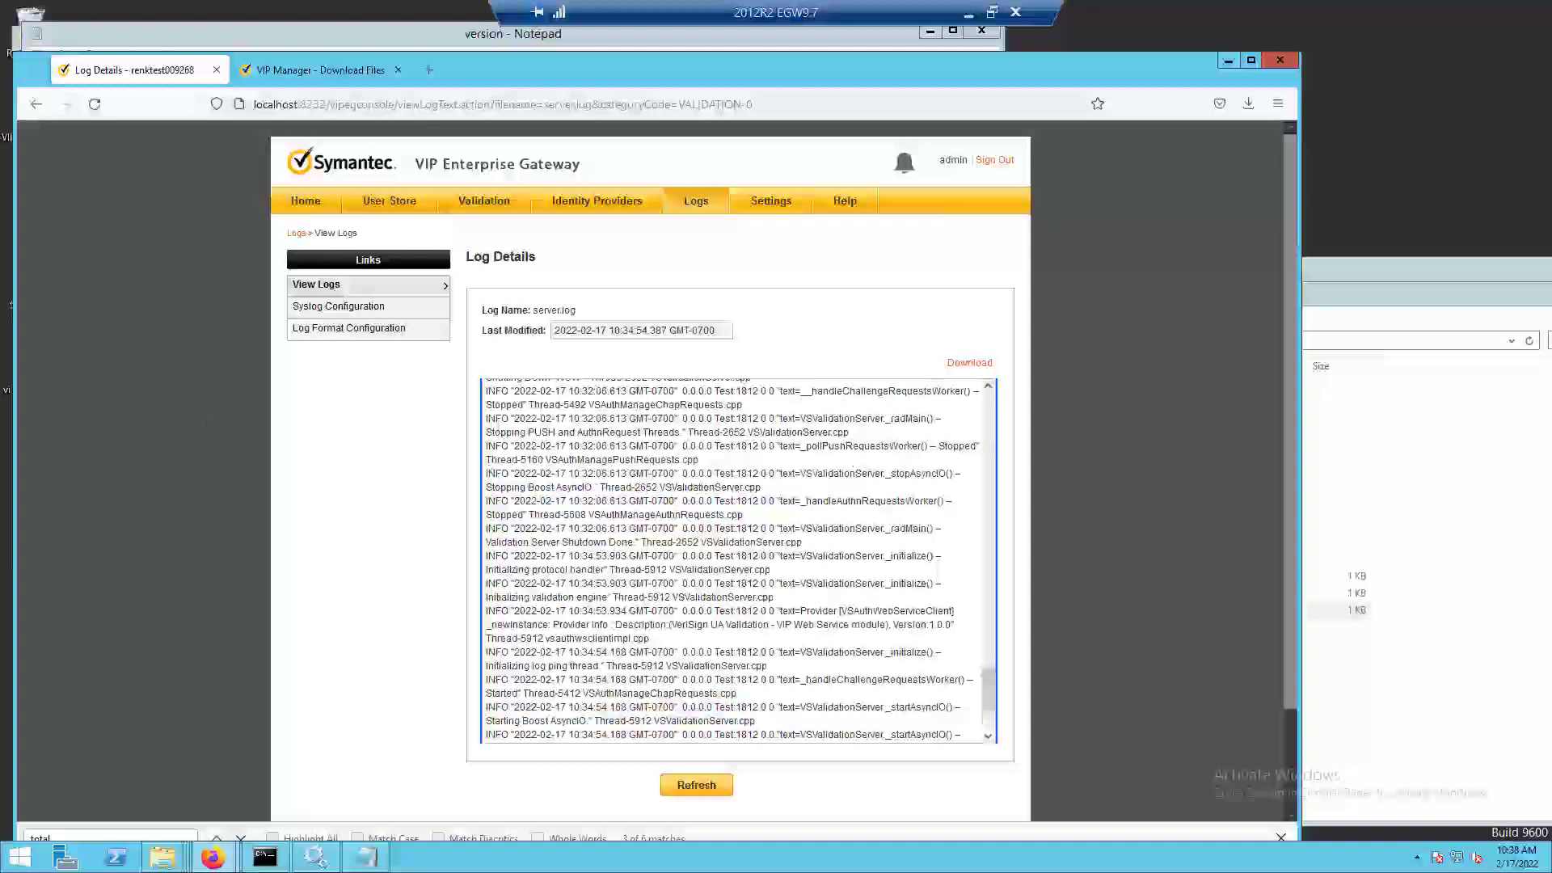
left_click(305, 203)
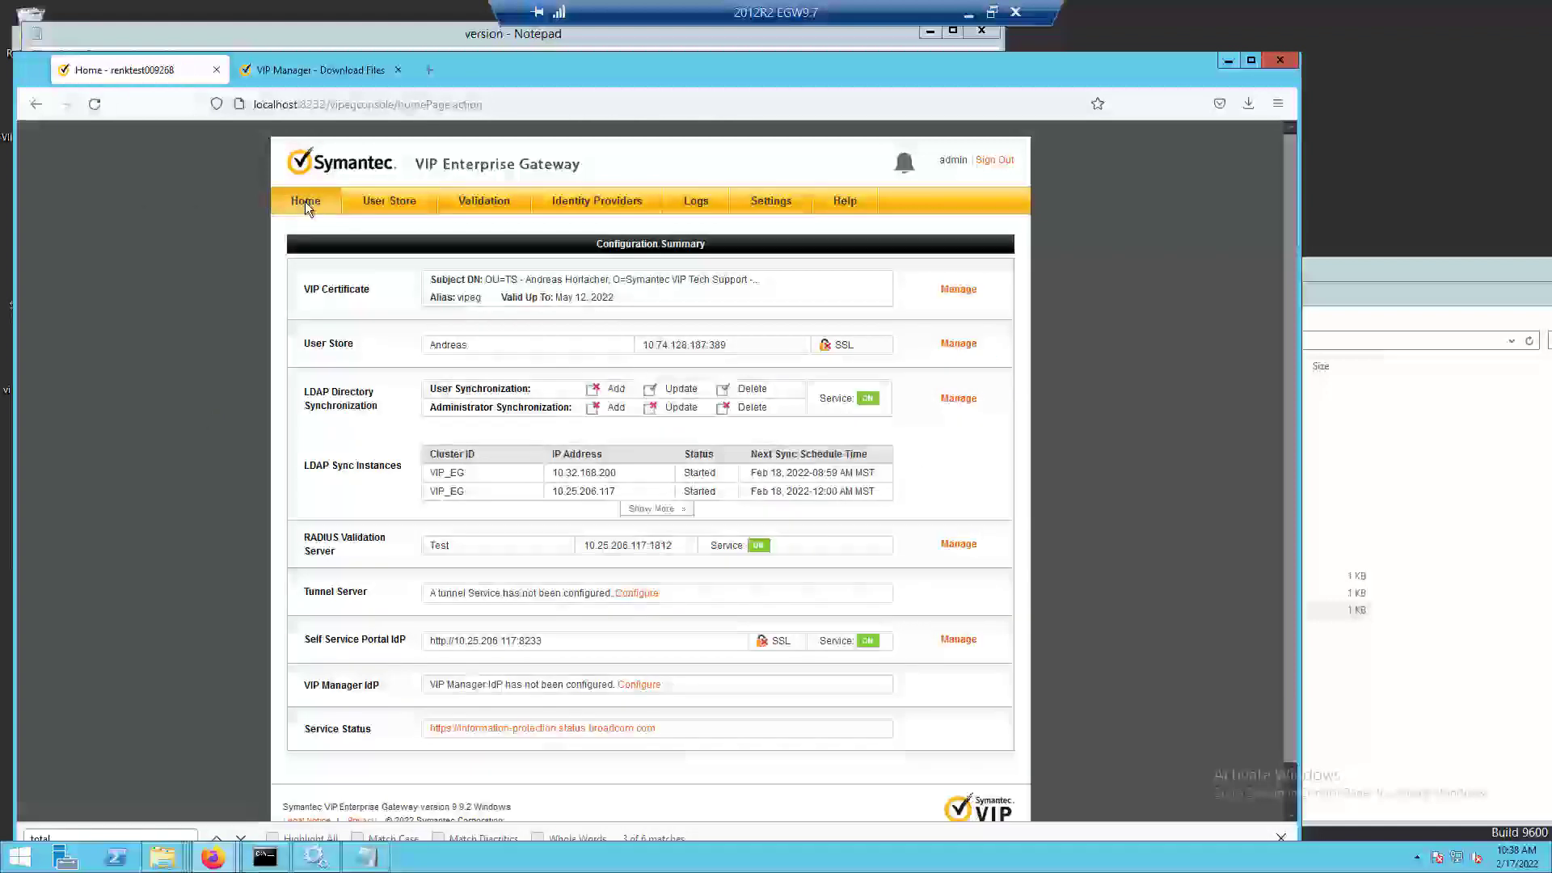
Open the update log from the VIP_Enterprise_Gateway logs folder in Notepad++.
left_click(162, 857)
left_click(427, 750)
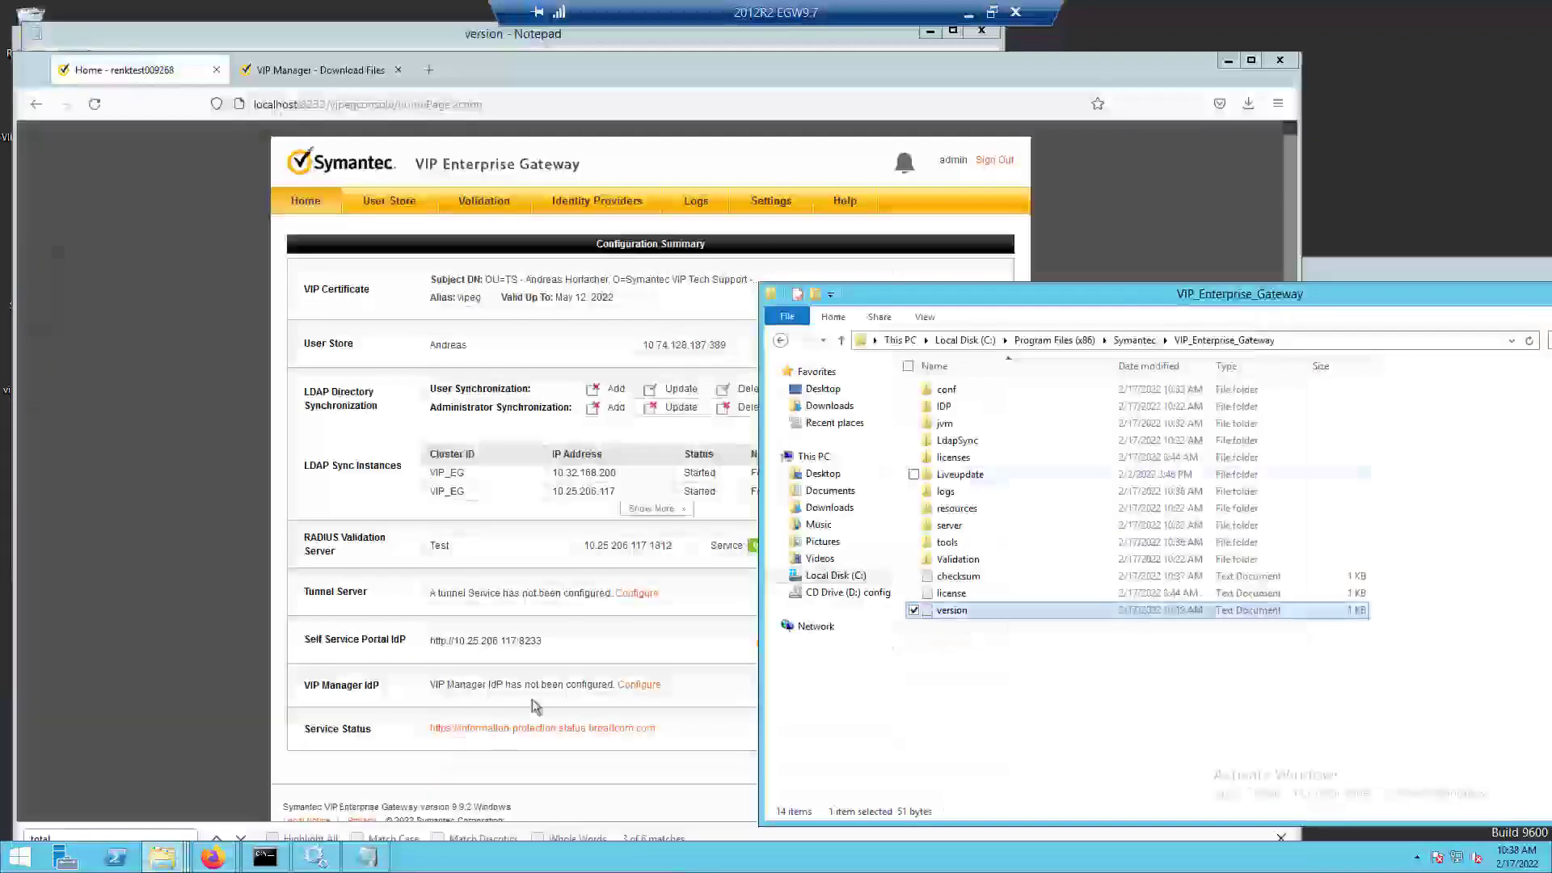
double_click(954, 495)
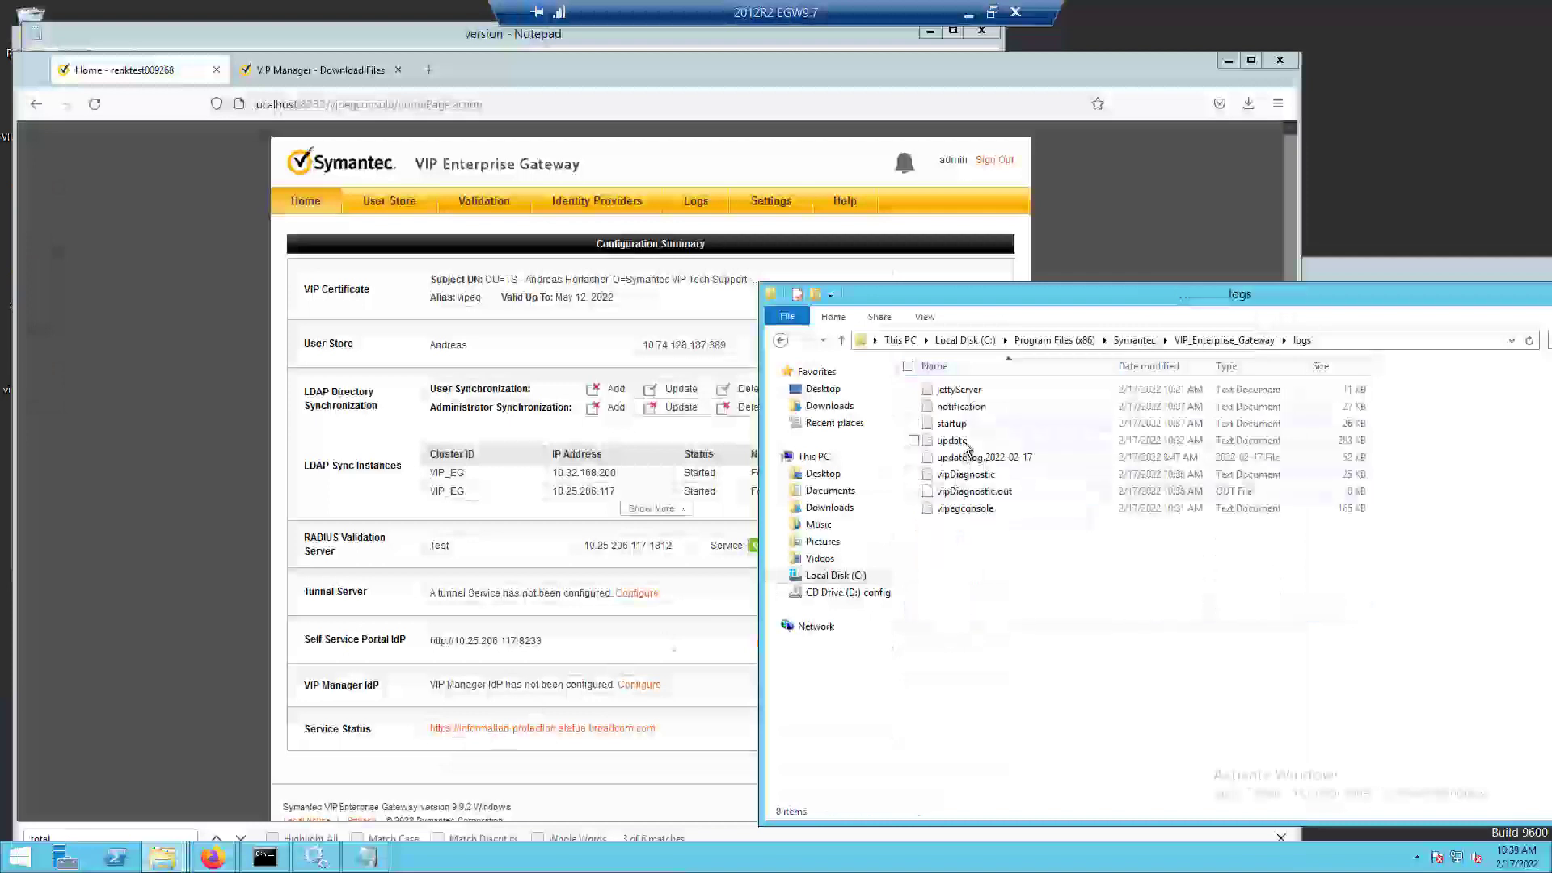
left_click(964, 445)
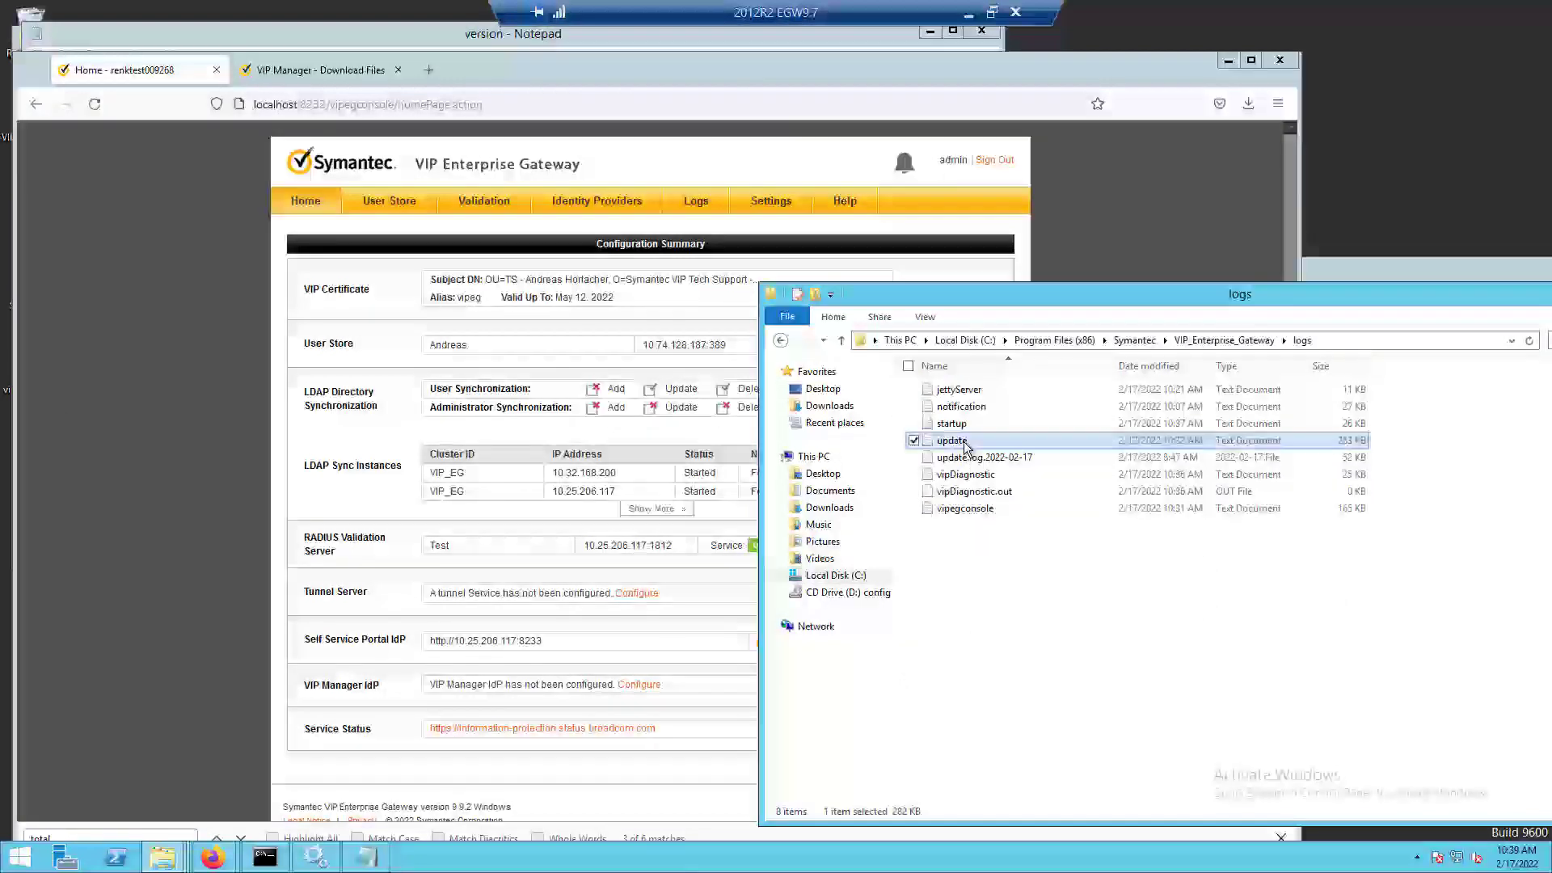
right_click(965, 446)
left_click(905, 486)
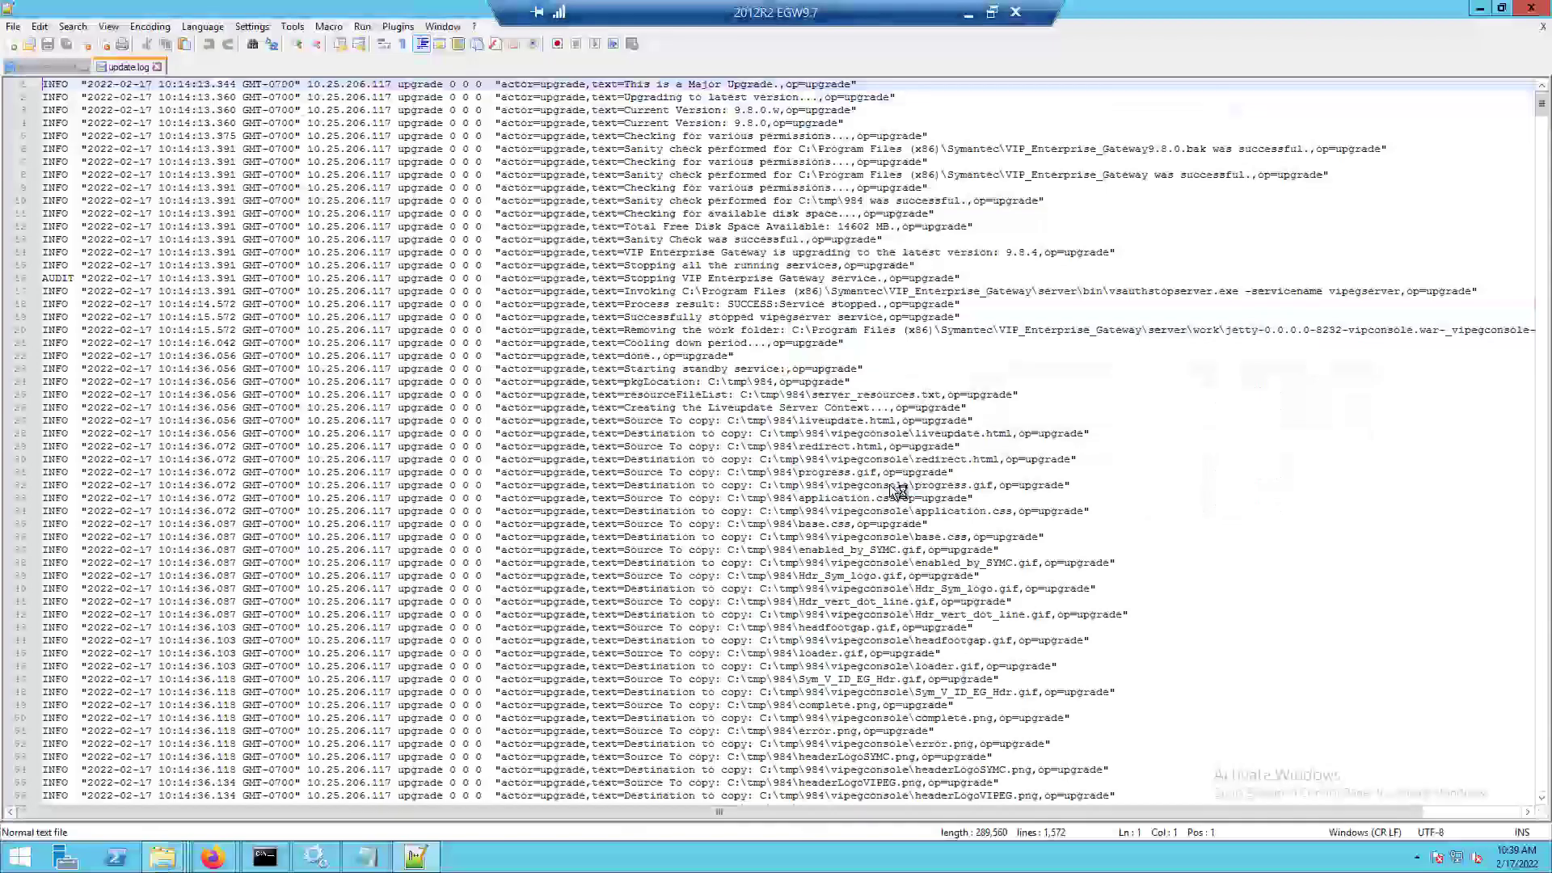
Examine the update log through to its end and highlight the message text of the last upgrade entry.
scroll(897, 491, "down", 11)
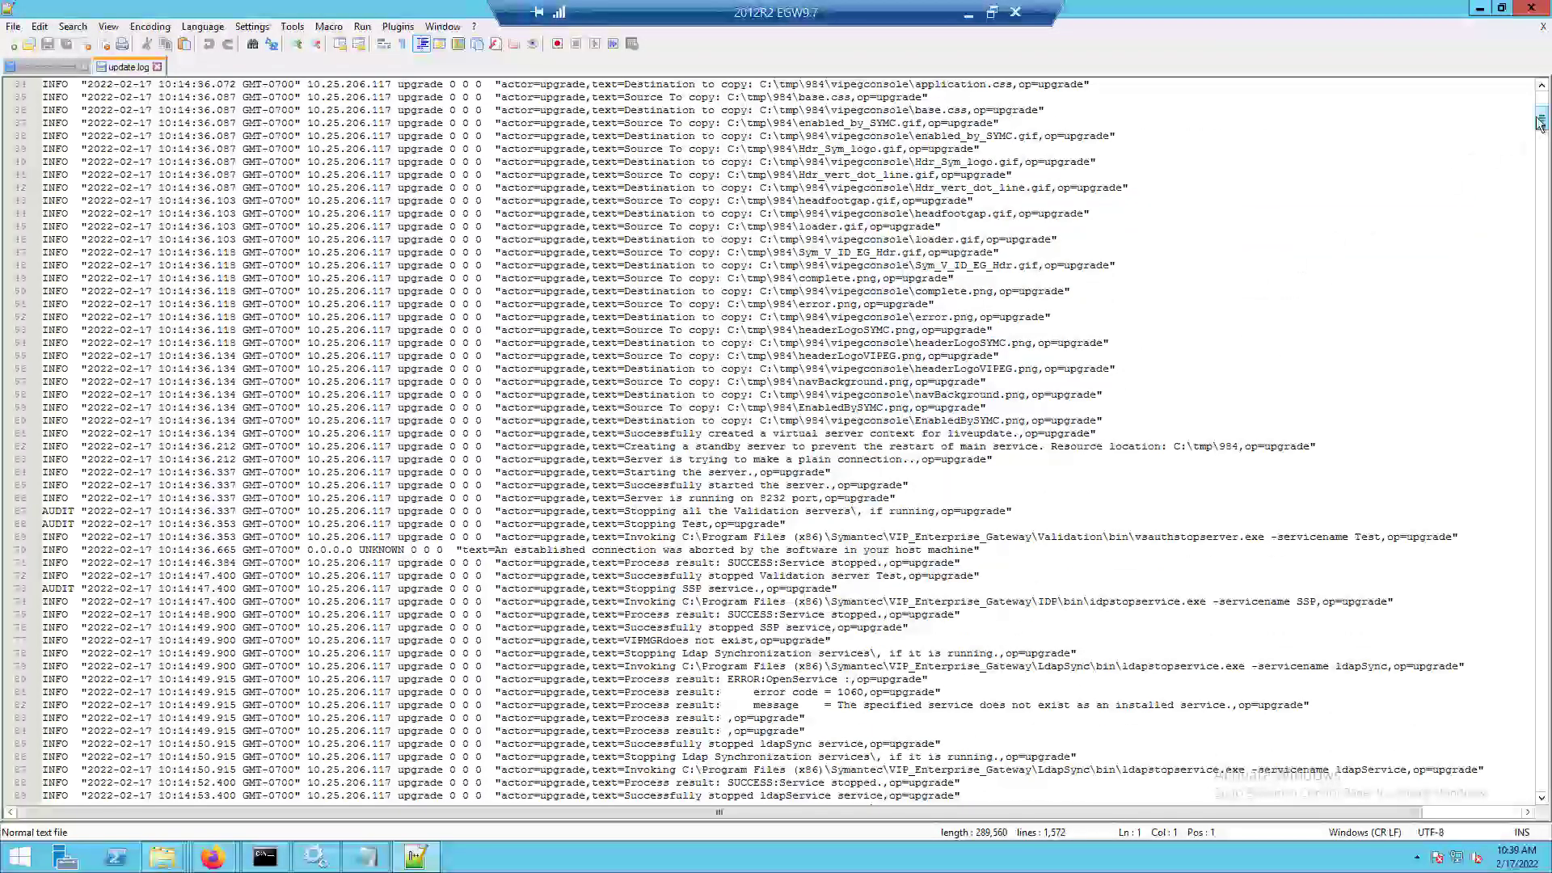
left_click_drag(1540, 121, 1542, 755)
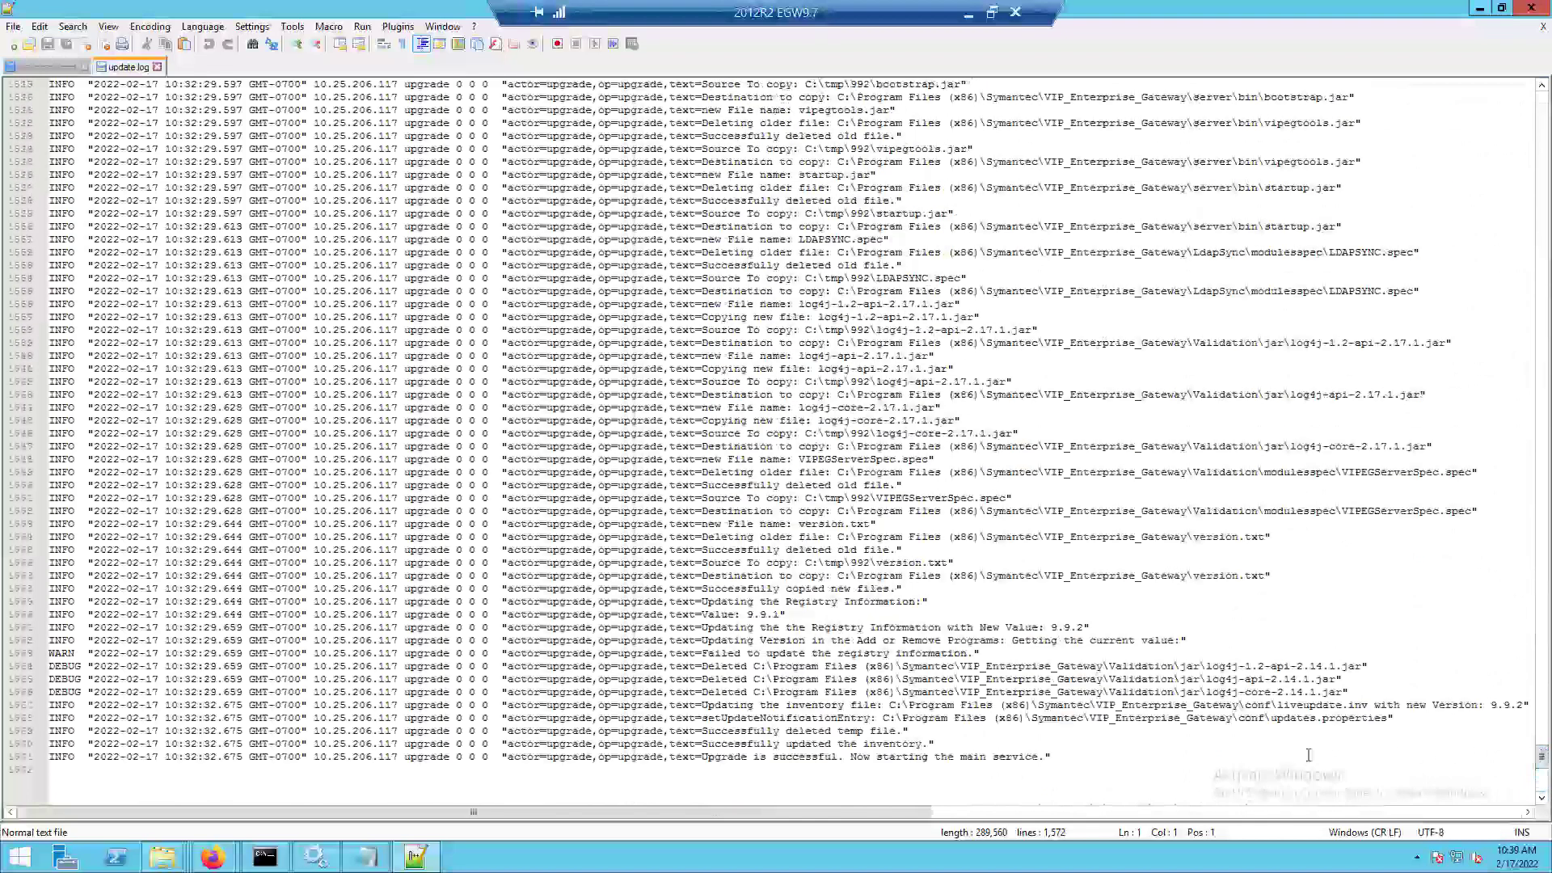
left_click_drag(1071, 755, 694, 757)
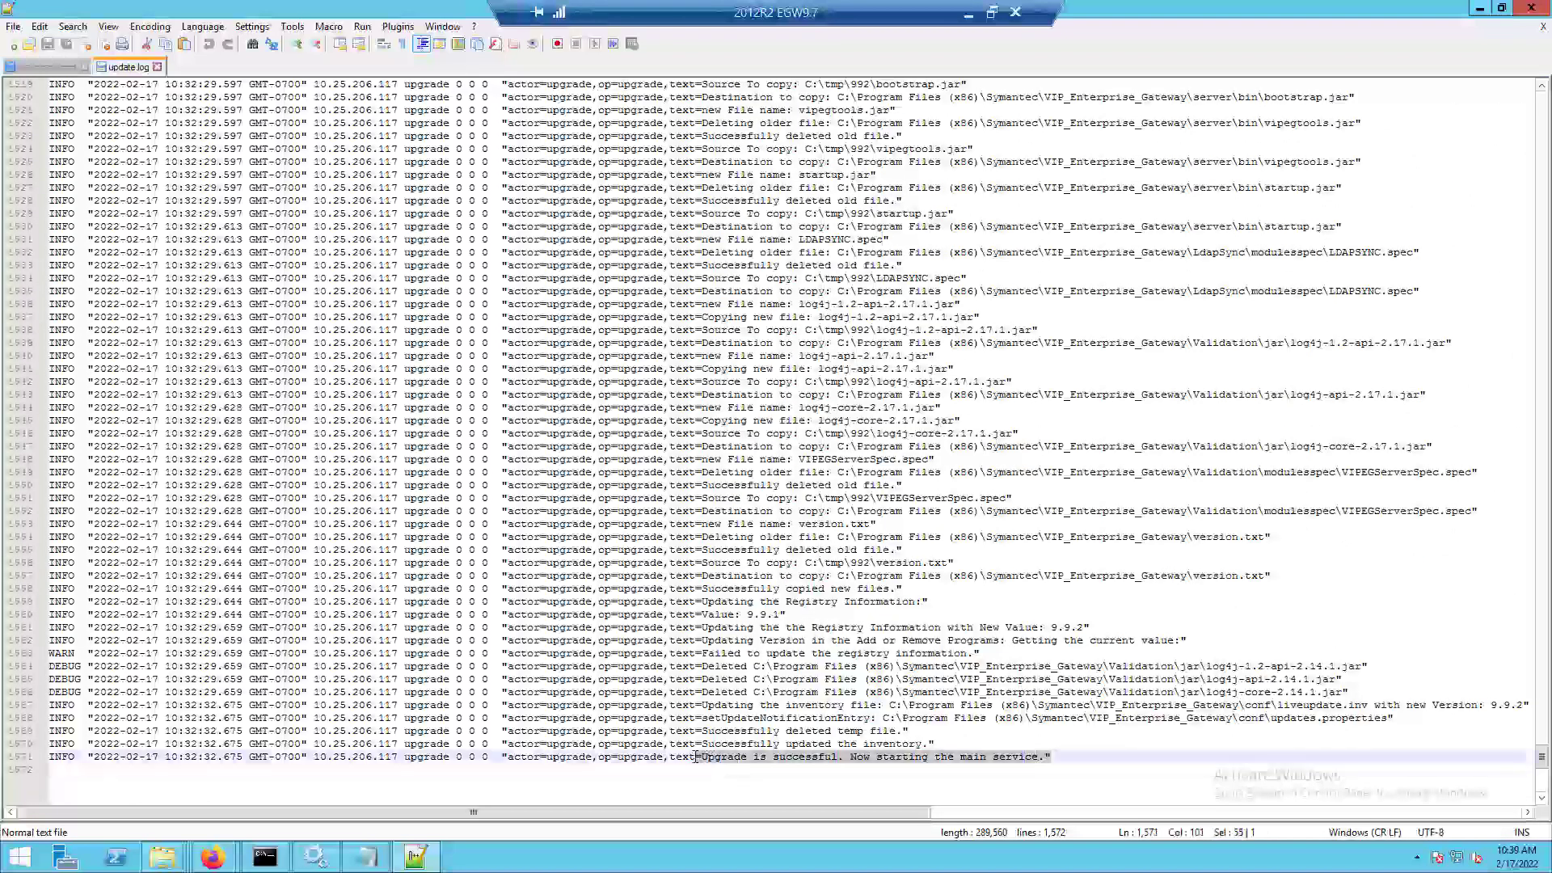